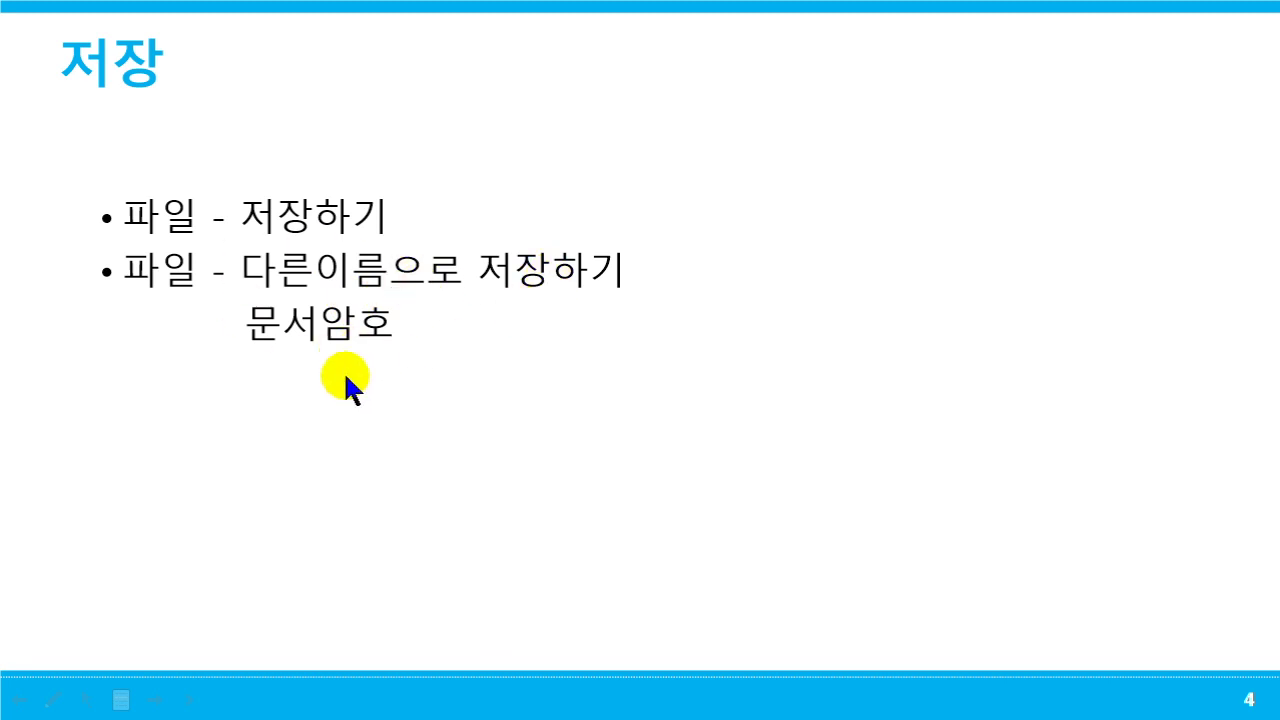
# - Advance the PowerPoint presentation to slide 5, the 환경설정 slide
pyautogui.press('Right')
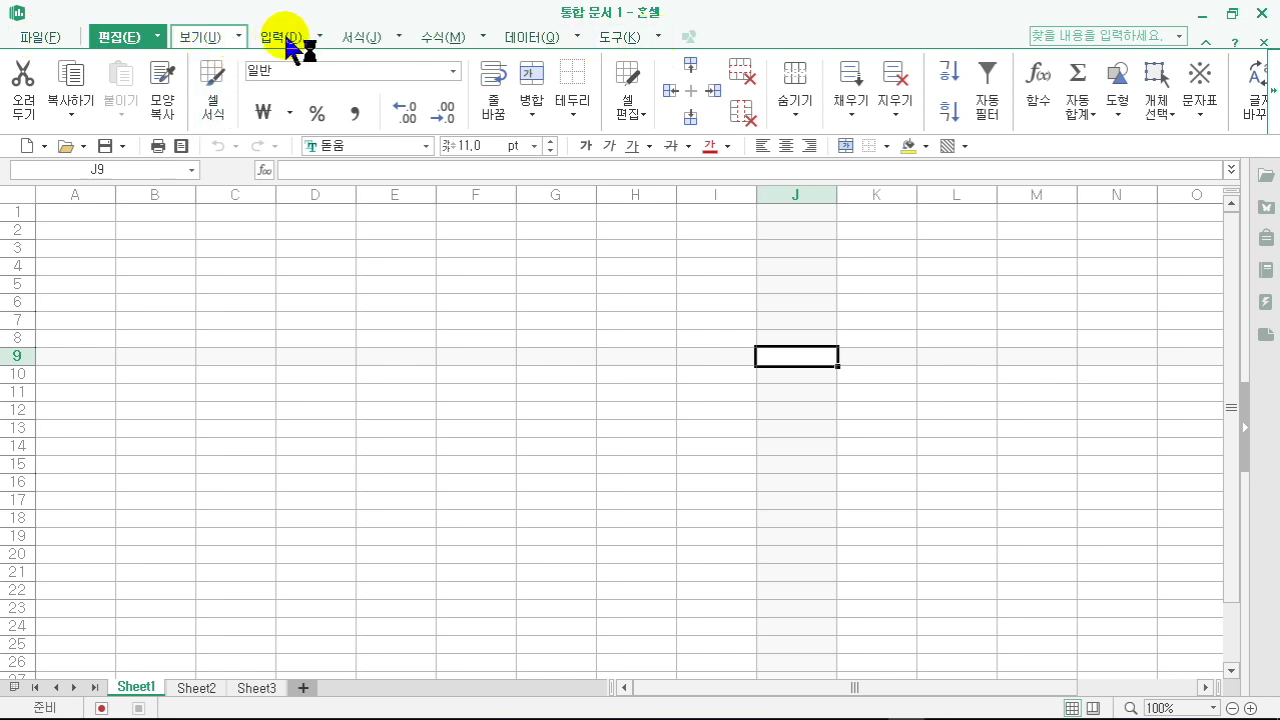
pyautogui.scroll(-2, 287, 42)
pyautogui.click(358, 37)
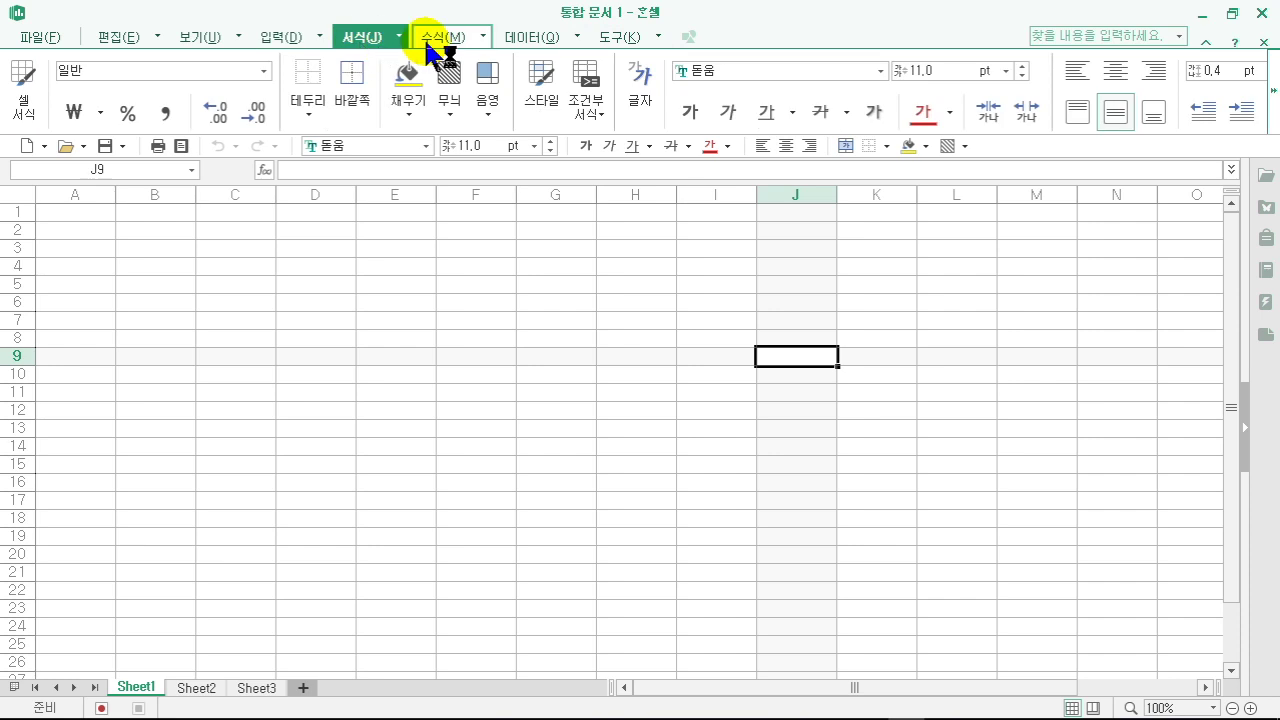
pyautogui.click(430, 40)
pyautogui.click(530, 38)
pyautogui.click(604, 40)
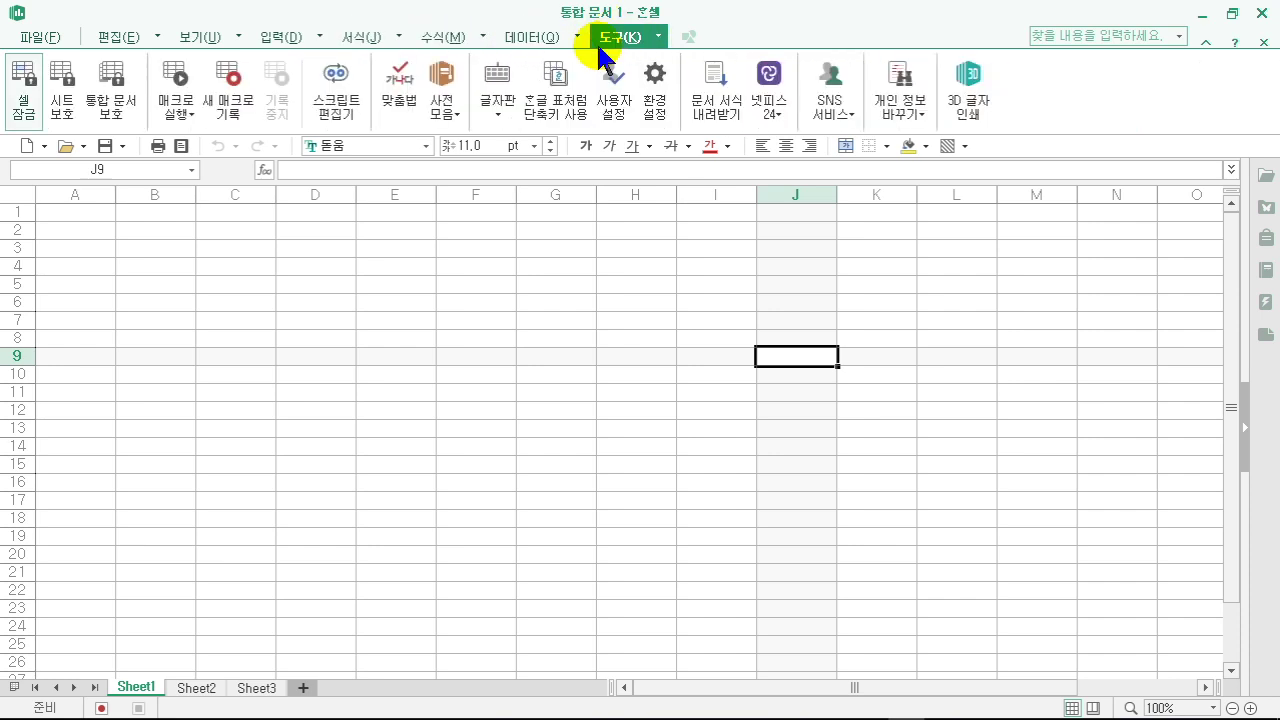
pyautogui.click(116, 38)
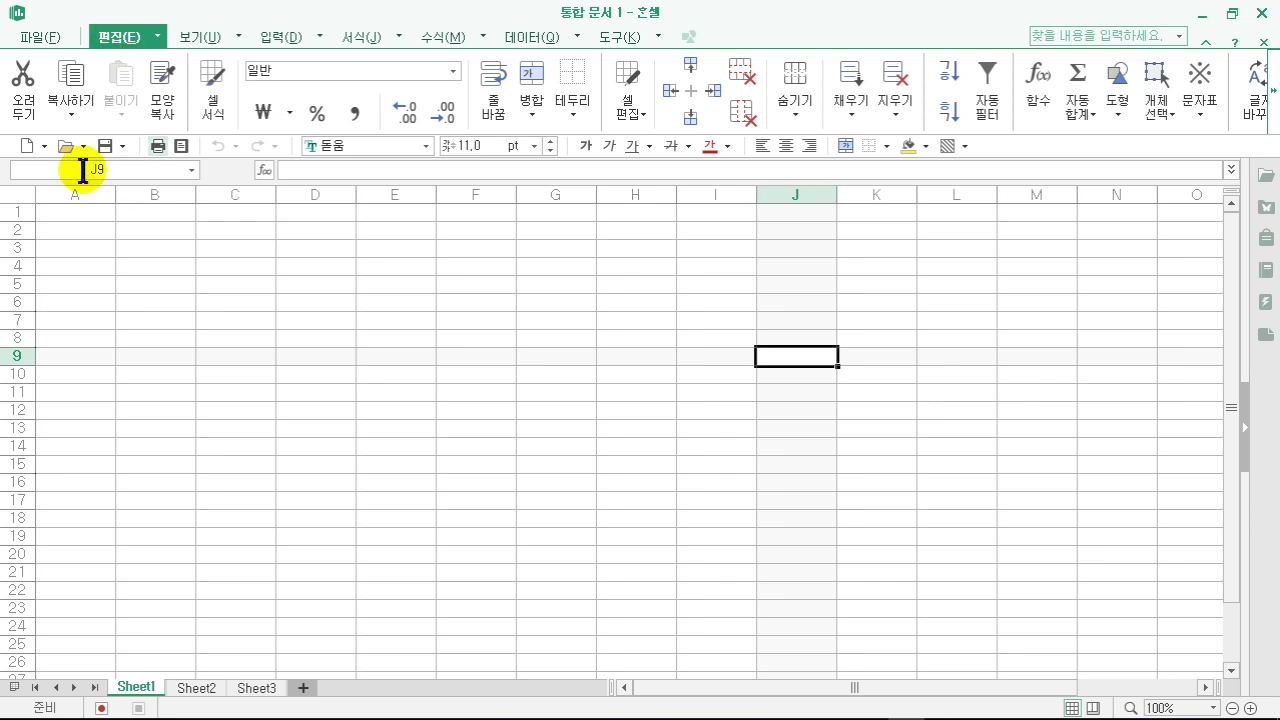
pyautogui.rightClick(1032, 139)
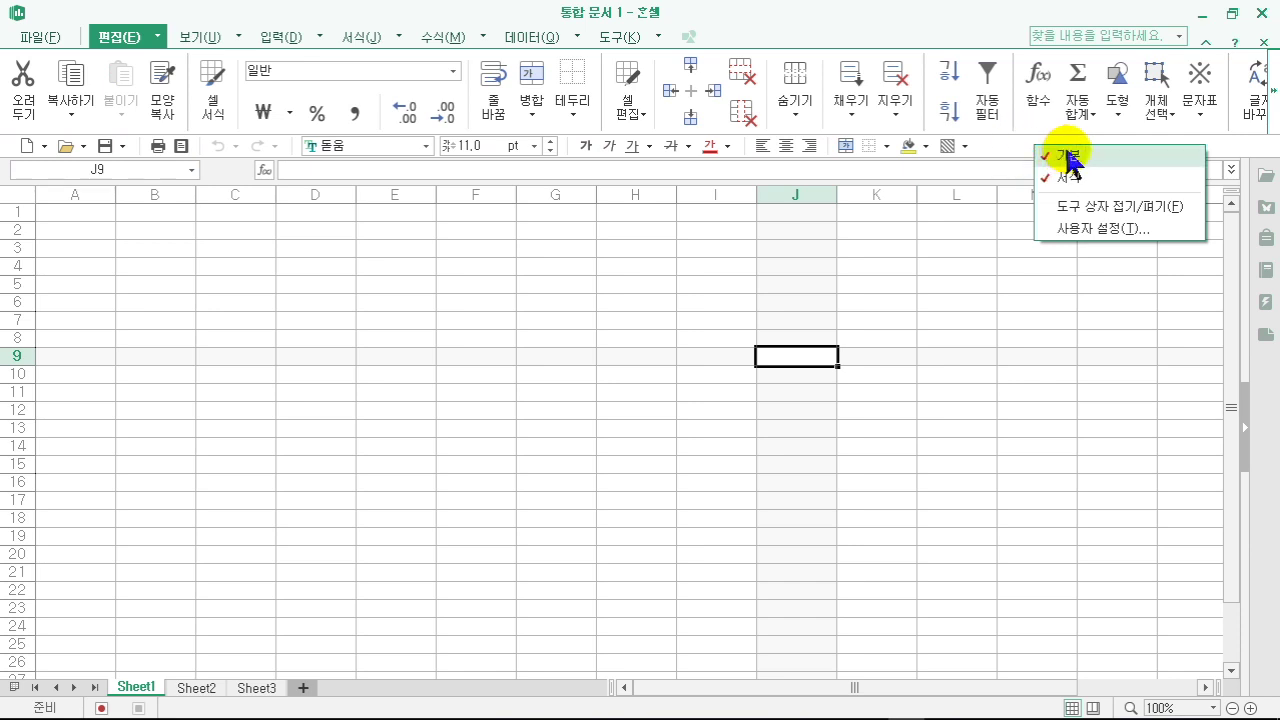
pyautogui.click(1067, 156)
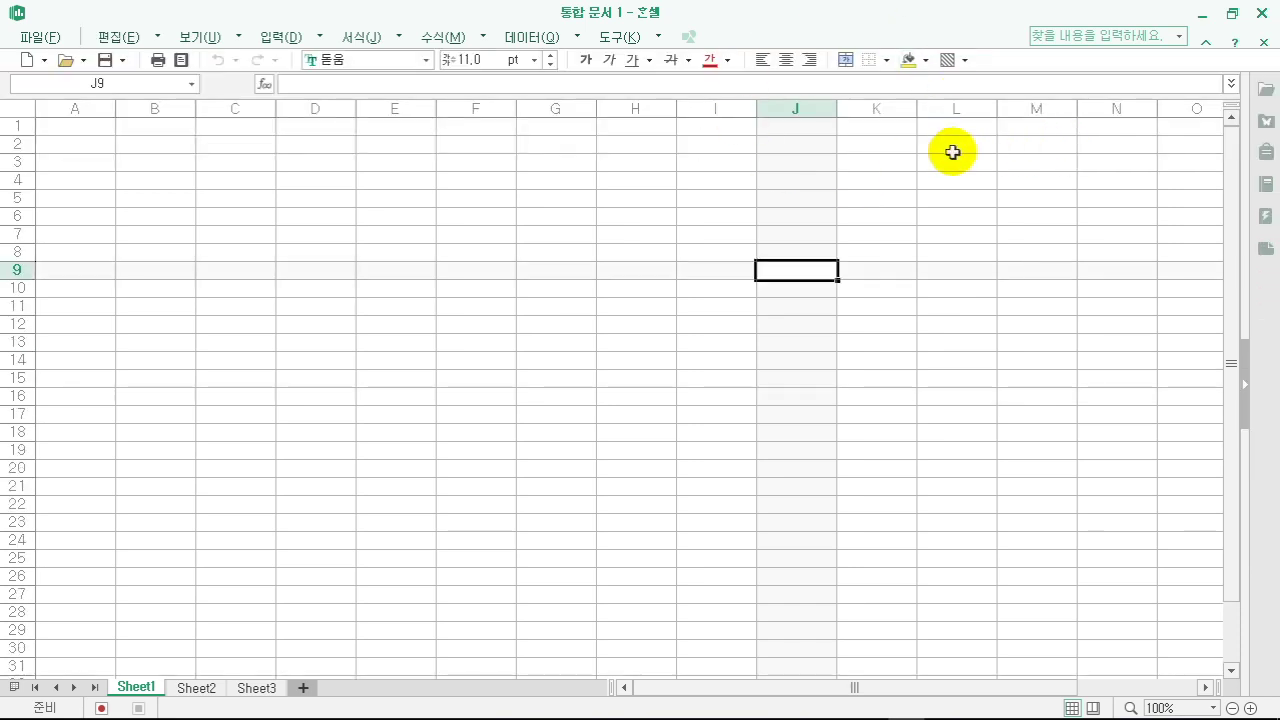
pyautogui.rightClick(819, 28)
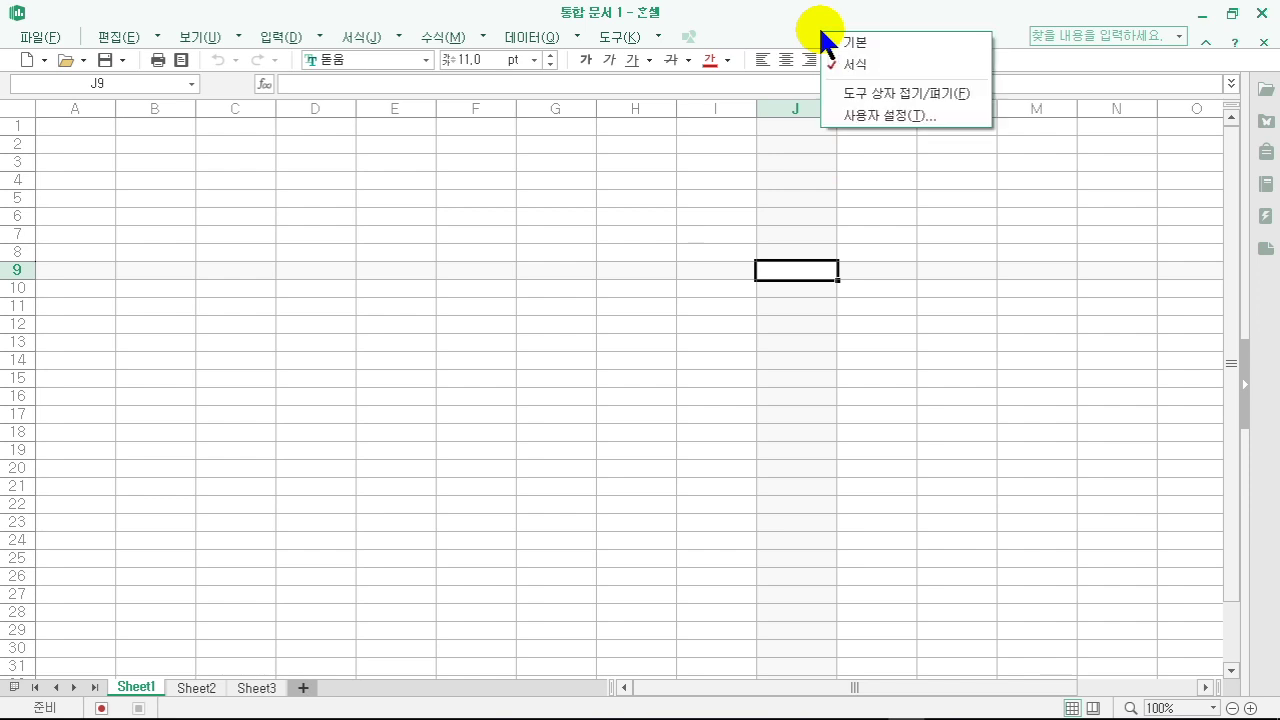
pyautogui.click(866, 63)
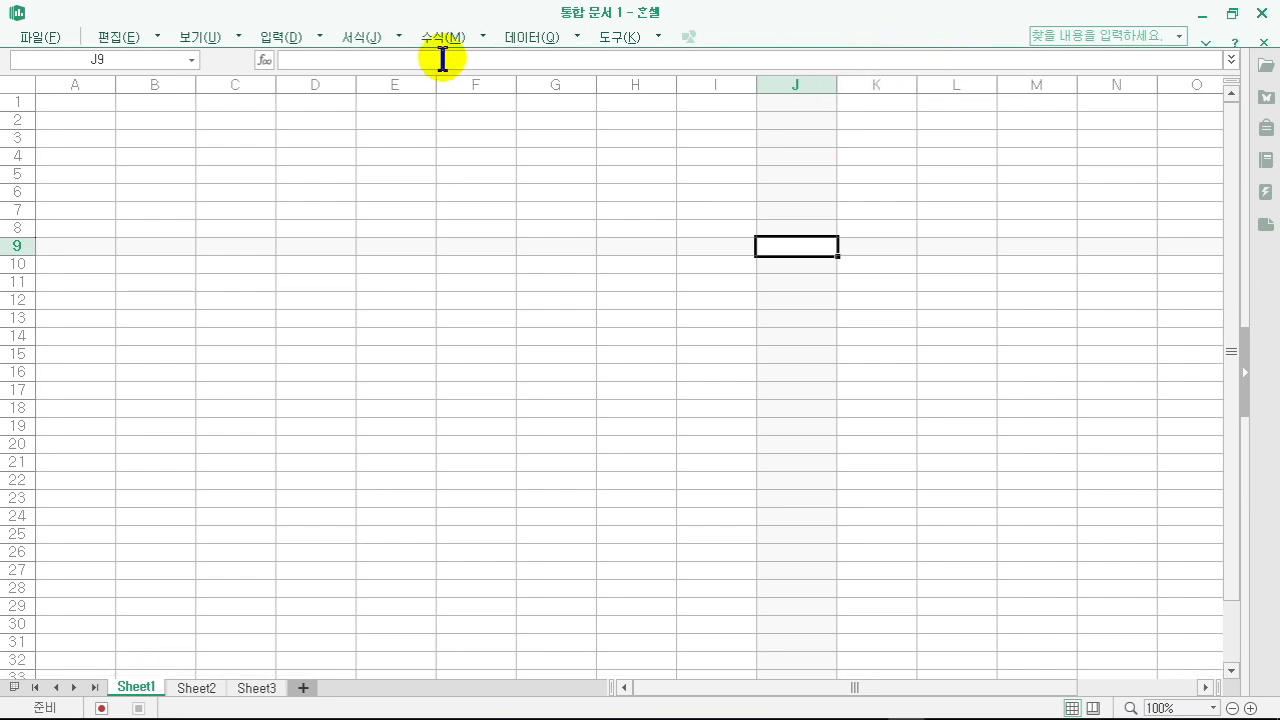
pyautogui.rightClick(824, 30)
pyautogui.click(832, 40)
pyautogui.rightClick(832, 35)
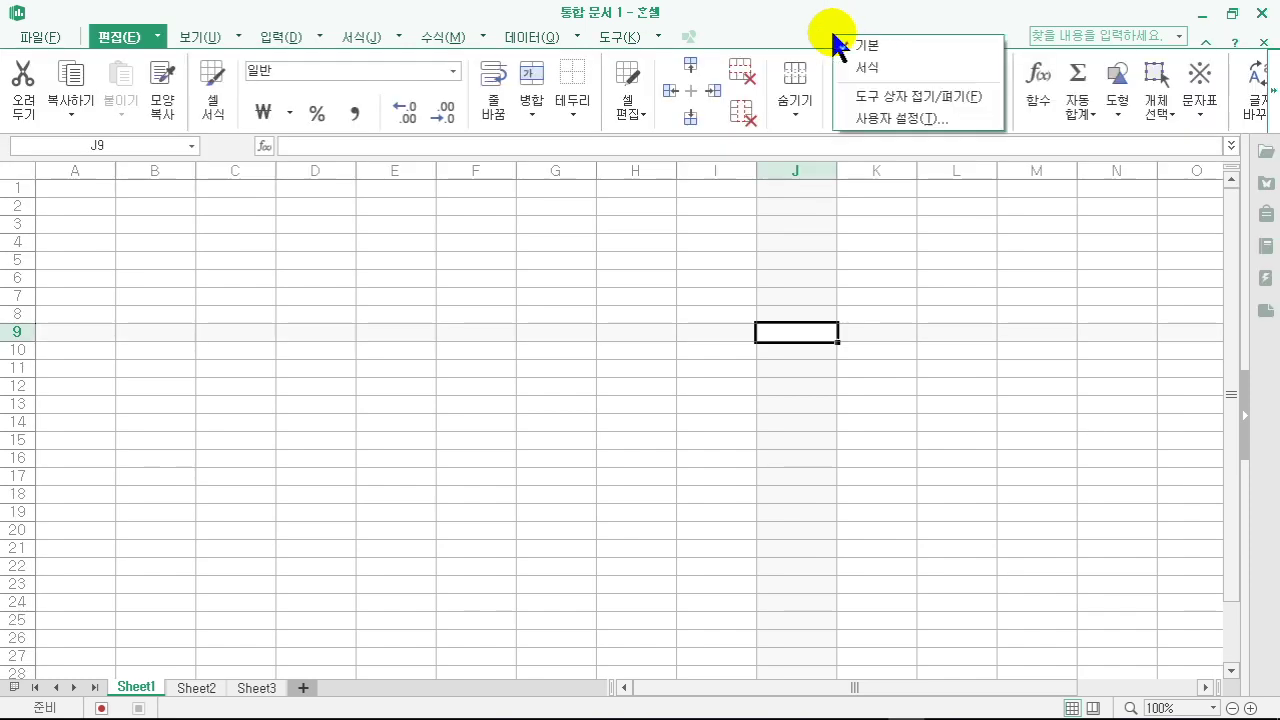
pyautogui.click(845, 67)
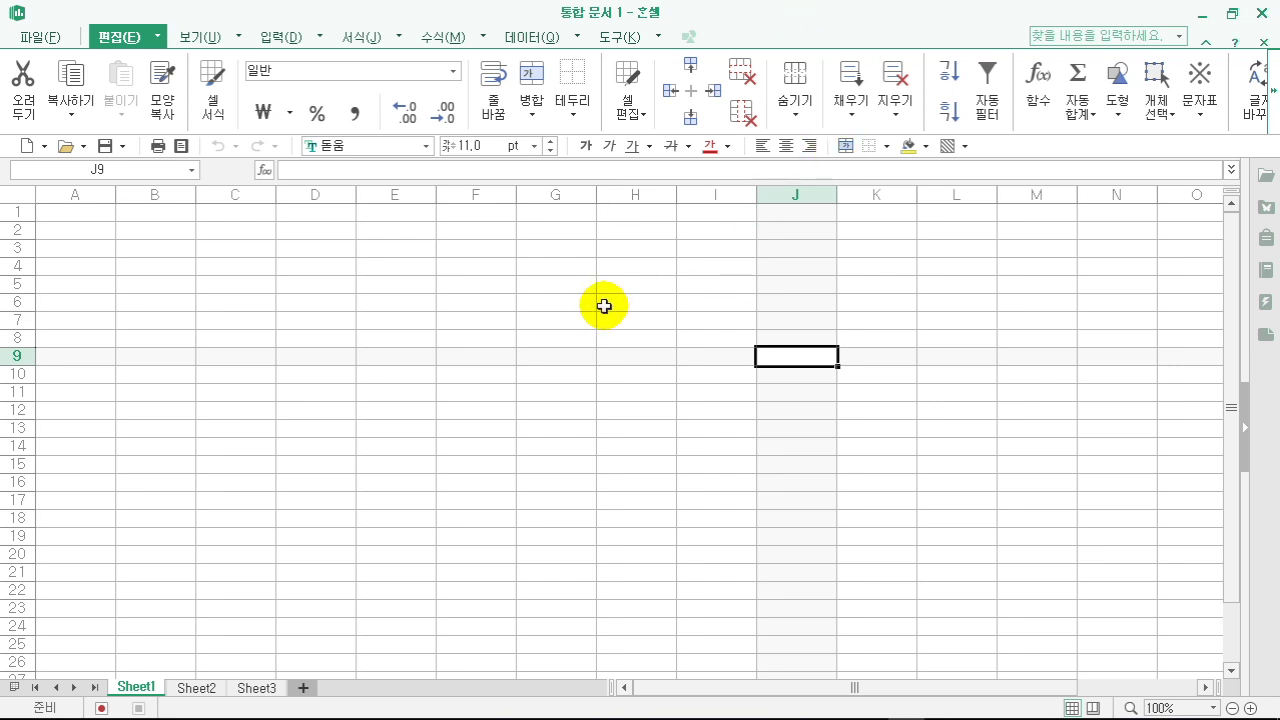
# - Collapse and re-expand the ribbon, then select cells D7, B3, D5 and C8
pyautogui.click(123, 40)
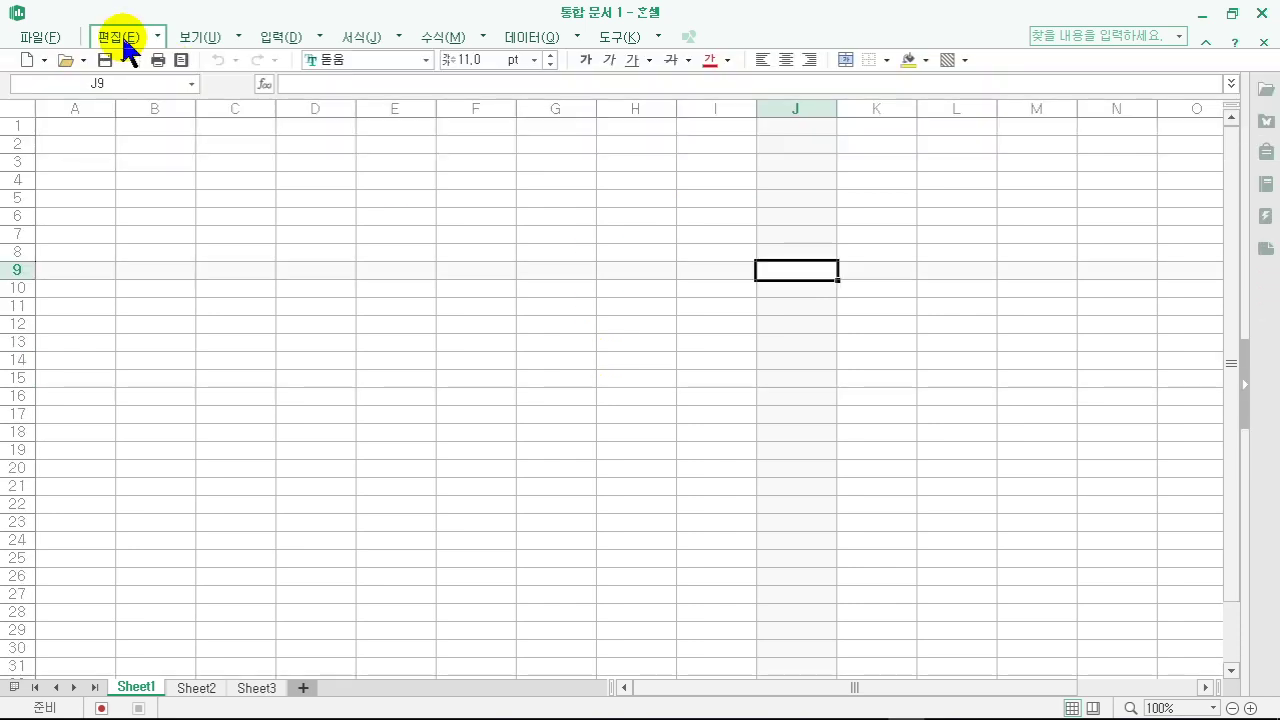
pyautogui.click(123, 40)
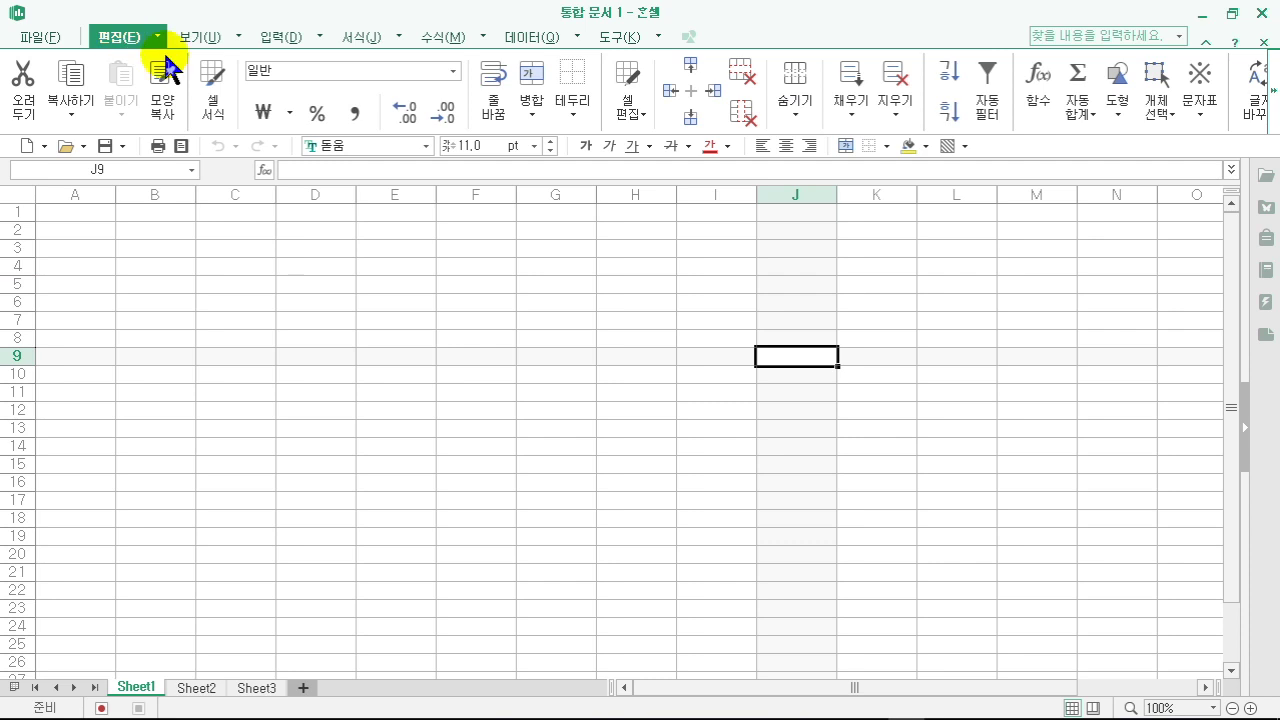
pyautogui.click(345, 320)
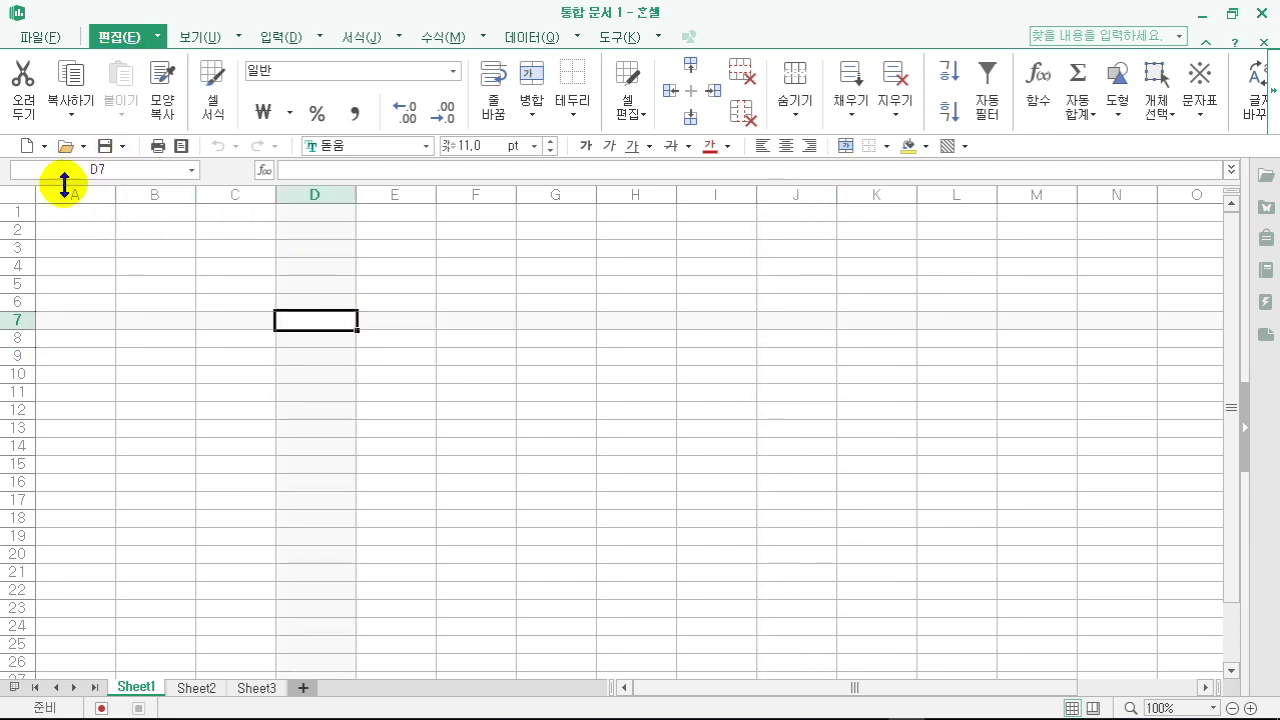
pyautogui.click(159, 253)
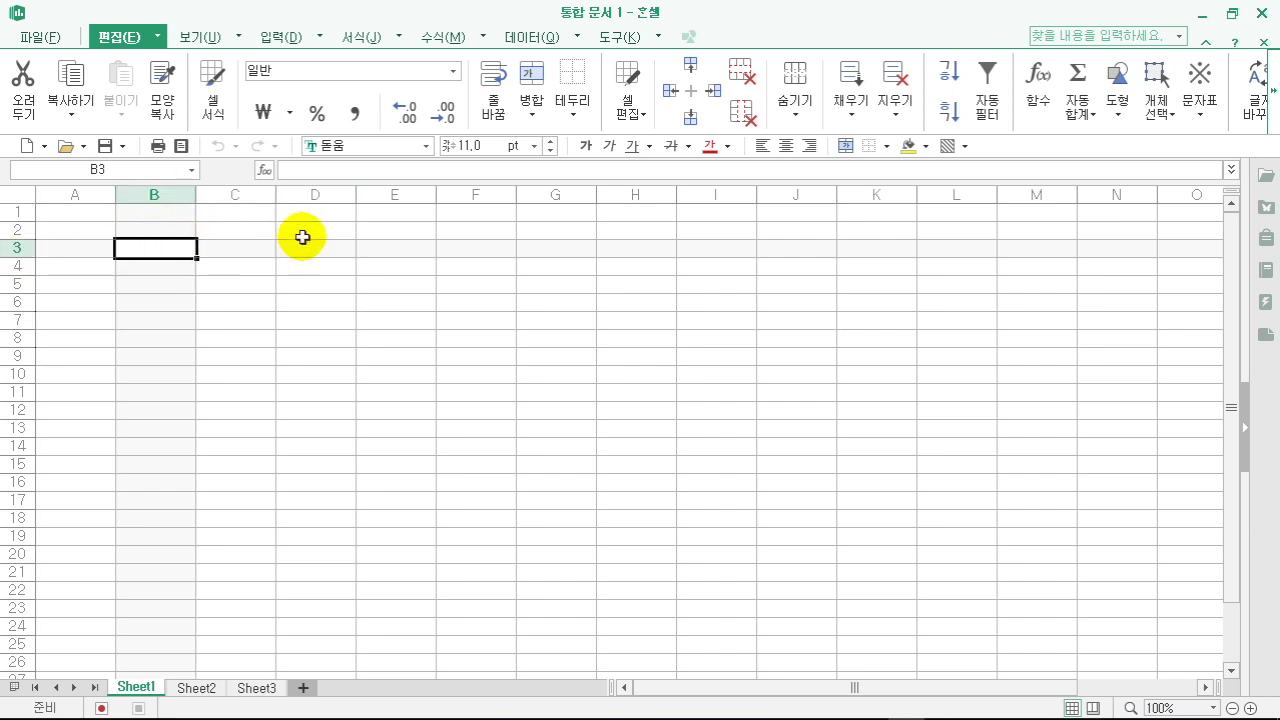
pyautogui.click(314, 287)
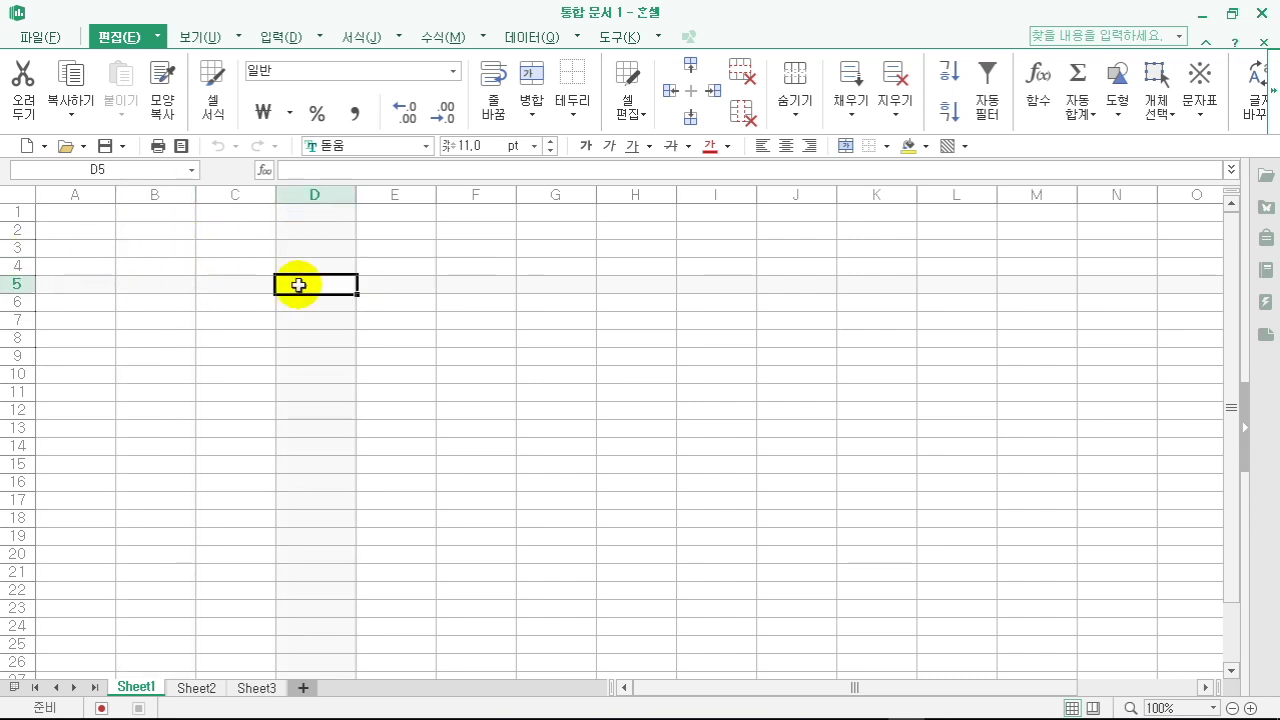
pyautogui.click(236, 339)
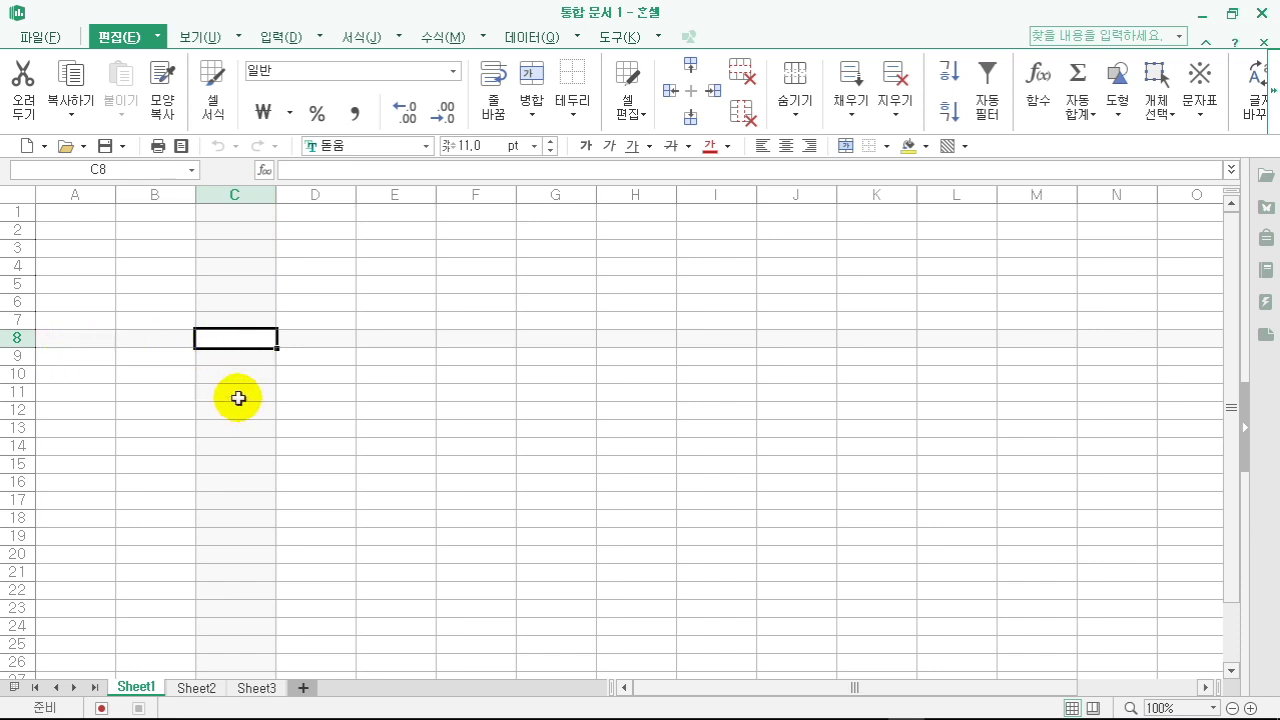
# - Select cell C13, then switch through Sheet2 to Sheet3
pyautogui.click(242, 431)
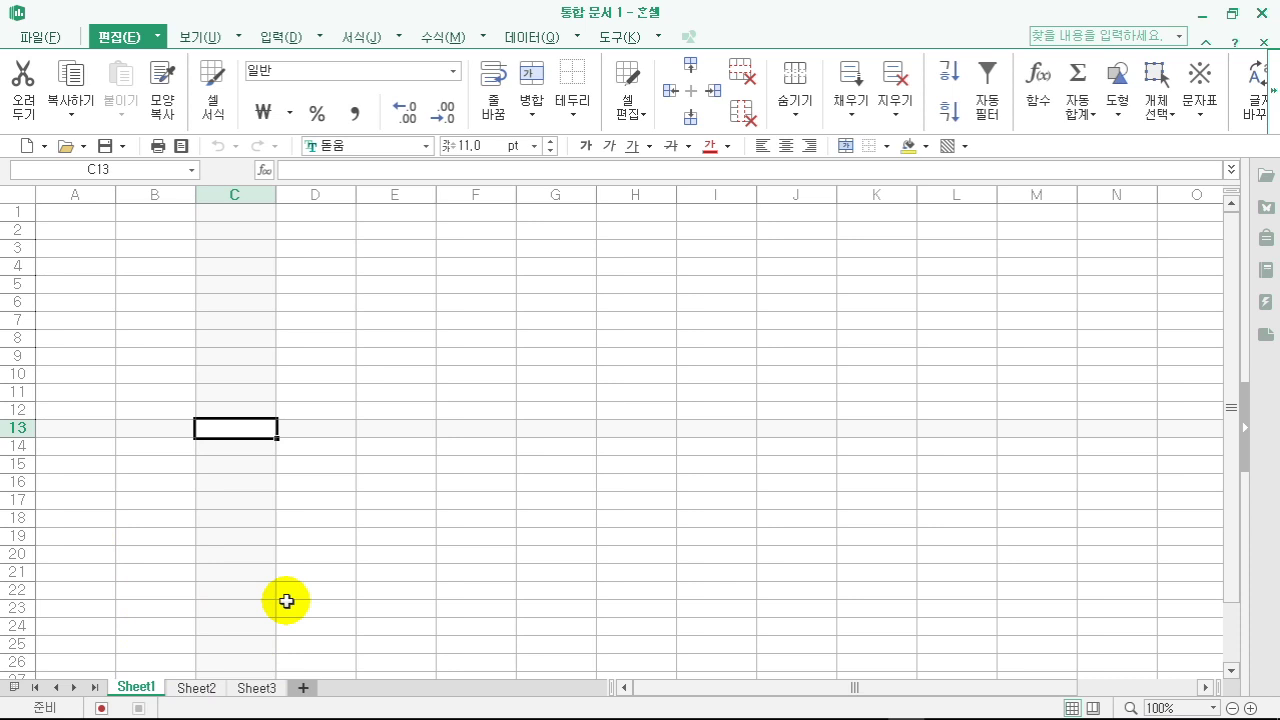
pyautogui.click(197, 688)
pyautogui.click(254, 688)
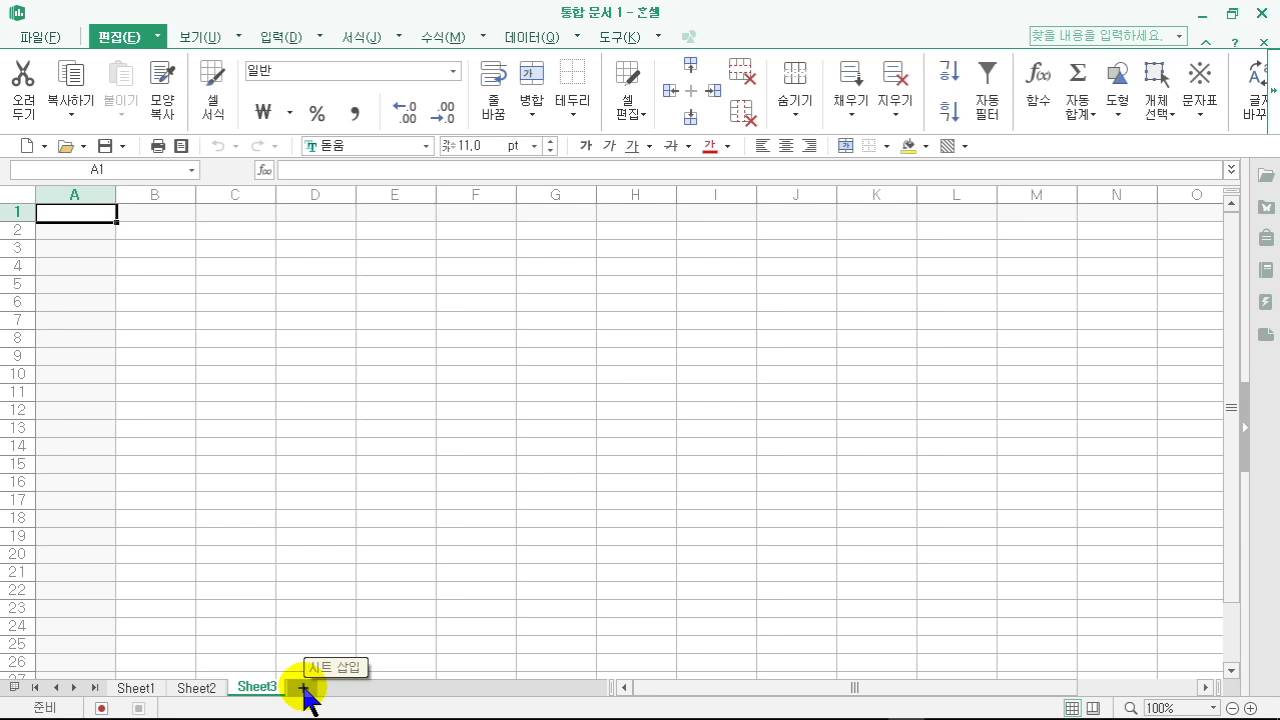
# - Add Sheet4 through Sheet10, cancelling the rename of Sheet6 partway through
pyautogui.click(303, 688)
pyautogui.click(364, 690)
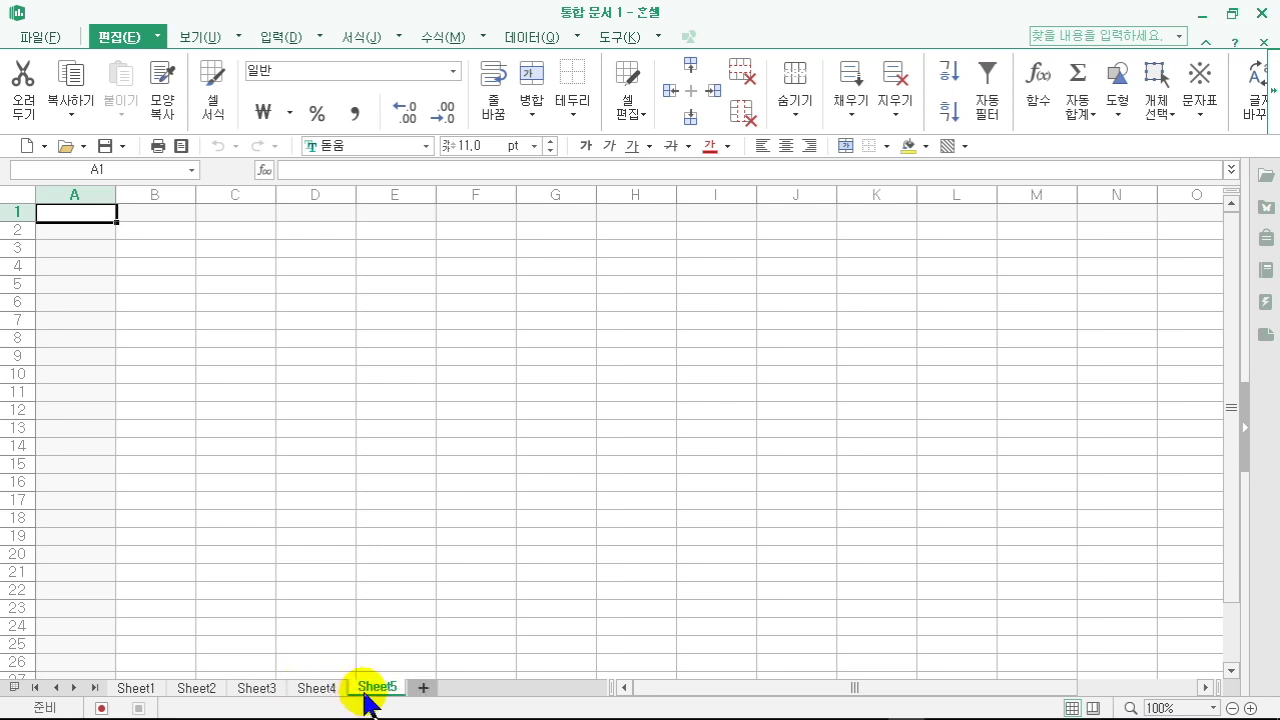
pyautogui.click(141, 689)
pyautogui.doubleClick(423, 688)
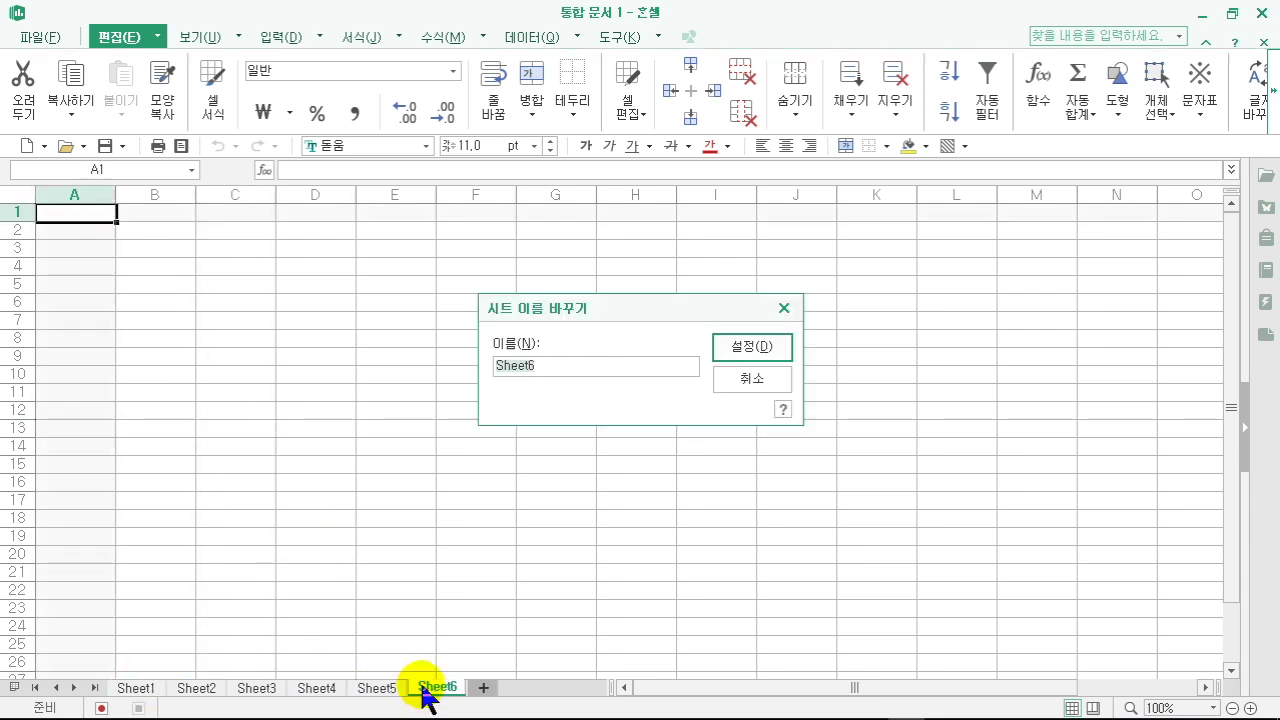
pyautogui.click(748, 380)
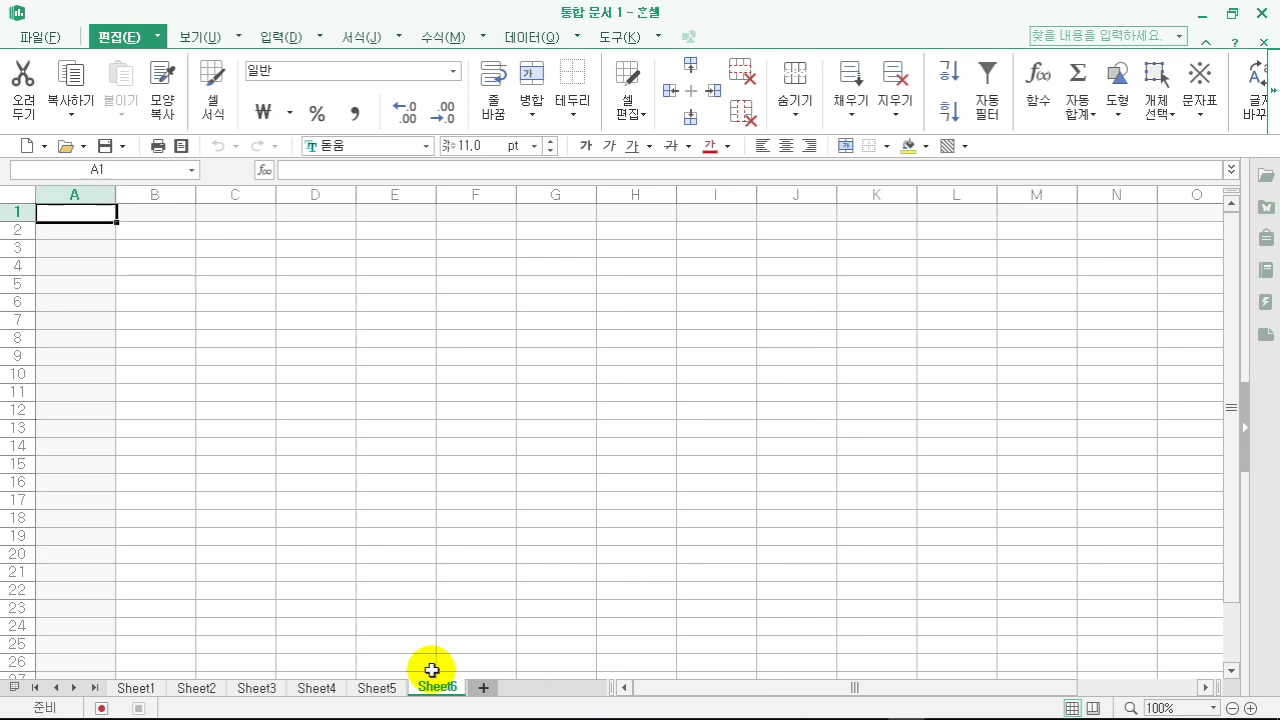
pyautogui.click(484, 688)
pyautogui.click(543, 688)
pyautogui.click(551, 688)
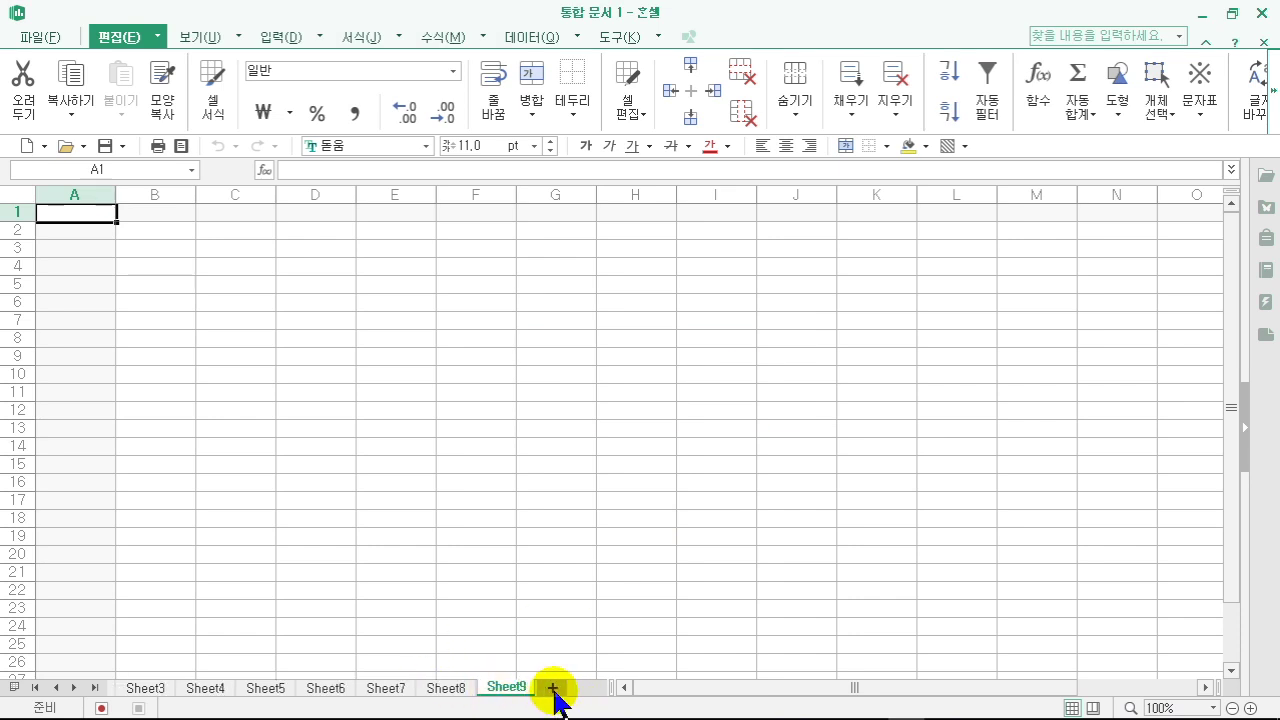
pyautogui.click(553, 690)
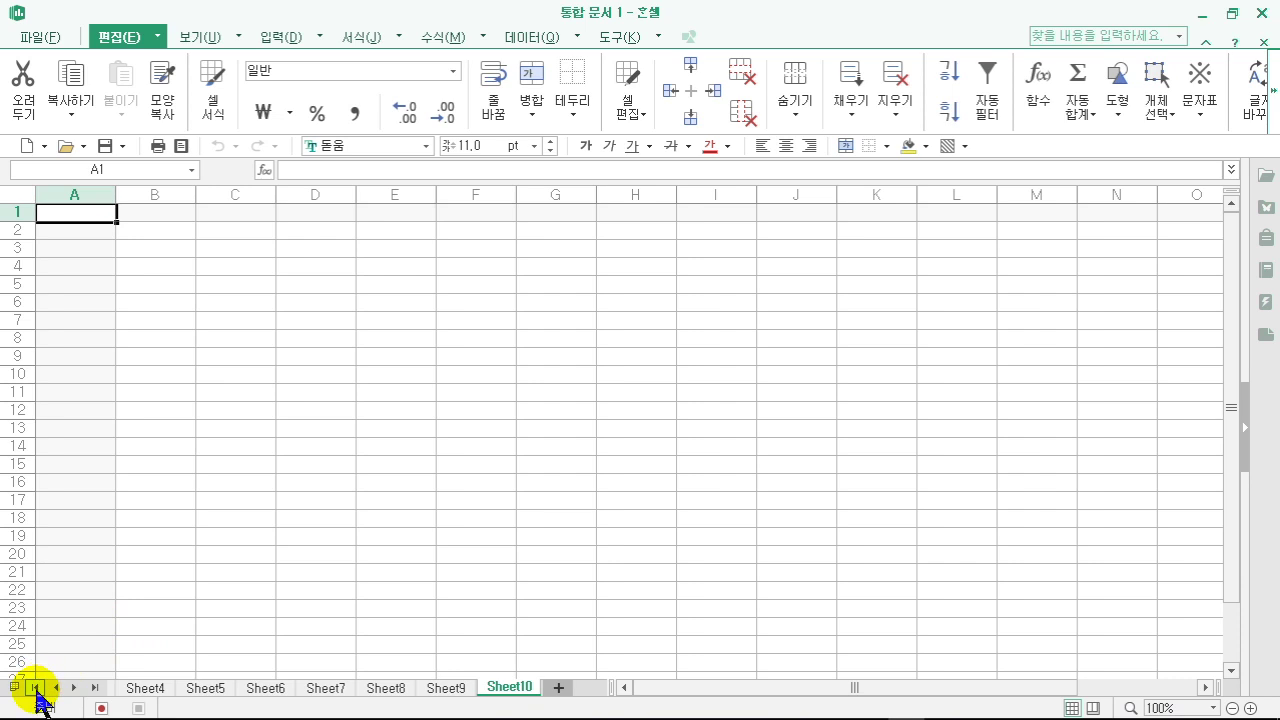
# - Scroll the sheet-tab list between the first and last sheets, revealing earlier and later names
pyautogui.click(35, 687)
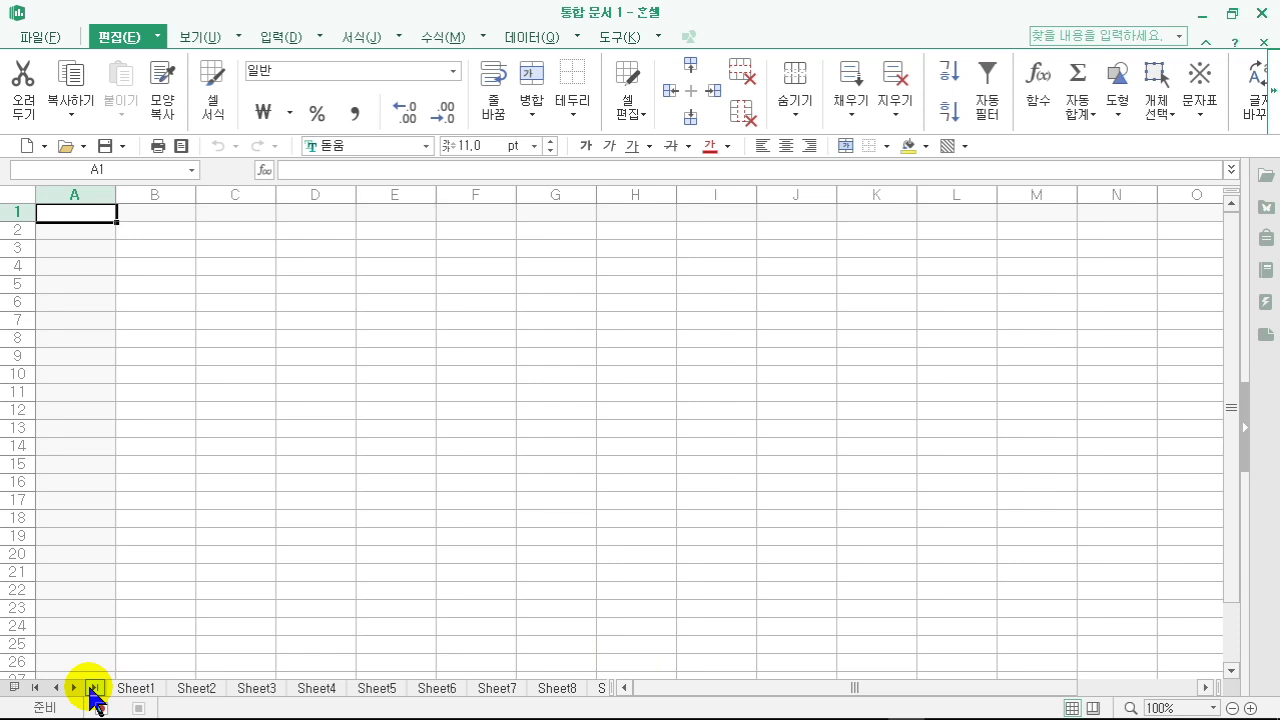
pyautogui.click(94, 688)
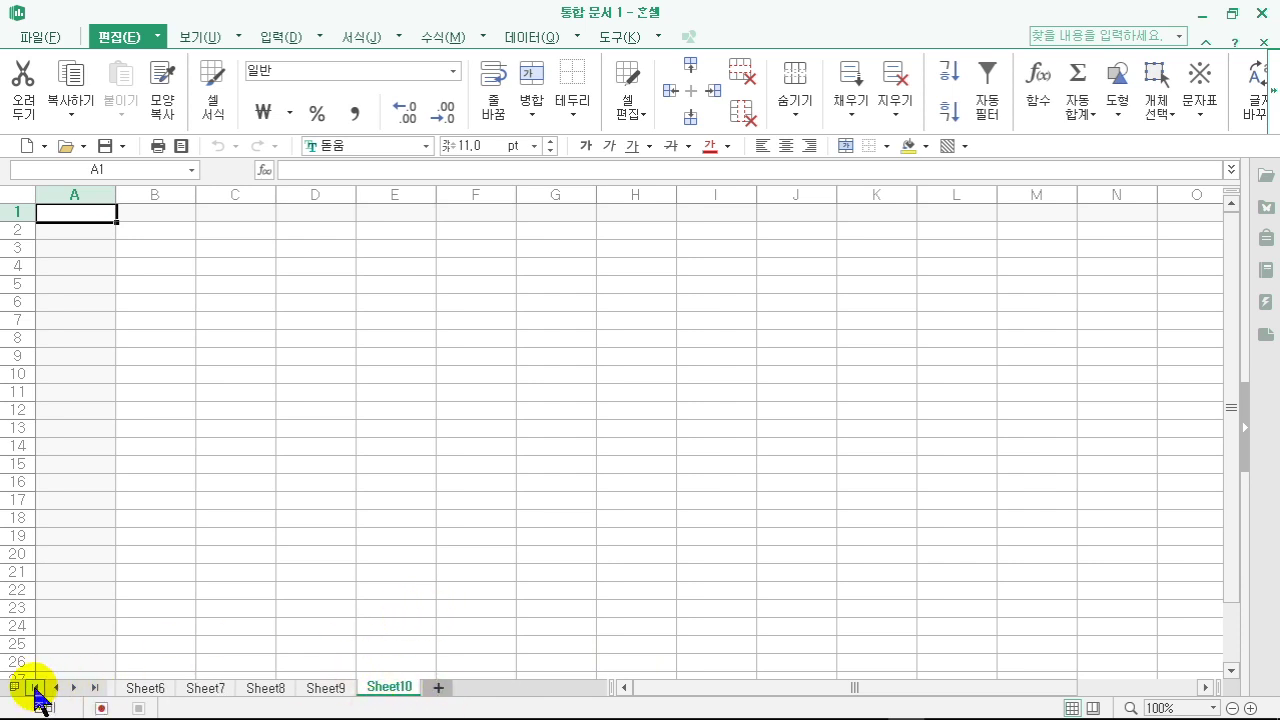
pyautogui.click(35, 688)
pyautogui.click(94, 688)
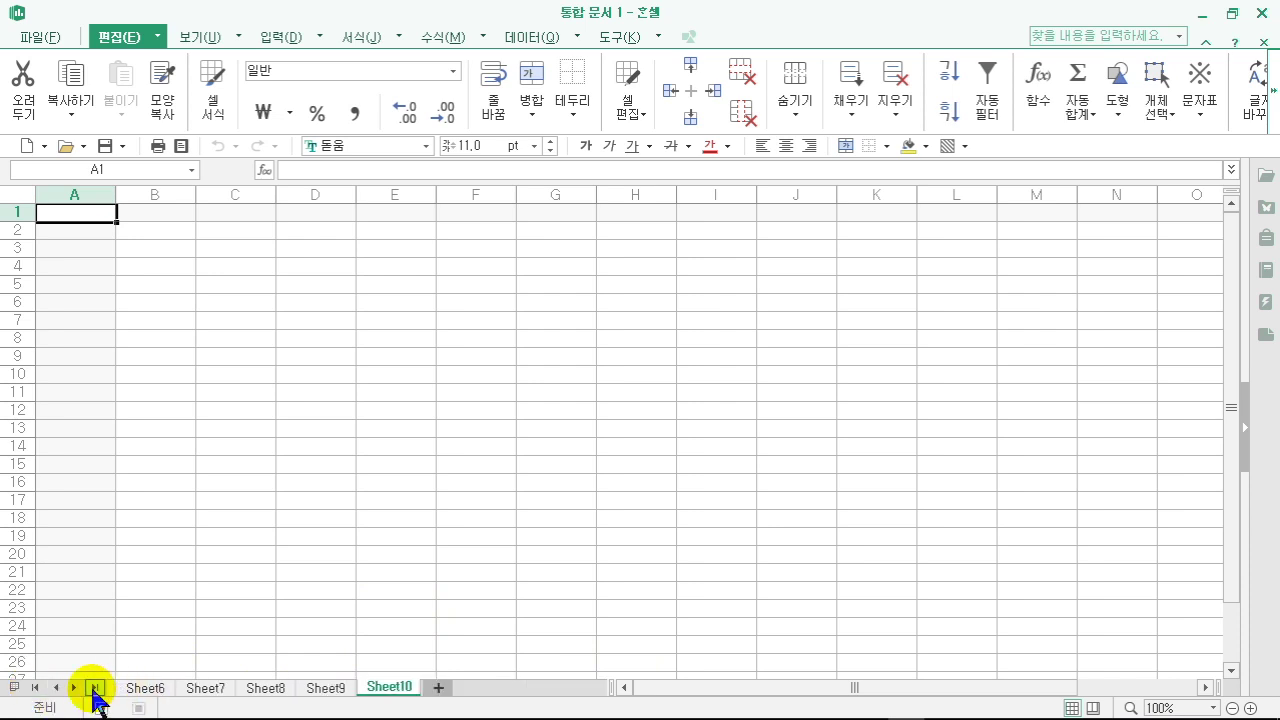
pyautogui.click(56, 688)
pyautogui.click(56, 688)
pyautogui.click(56, 688)
pyautogui.click(74, 688)
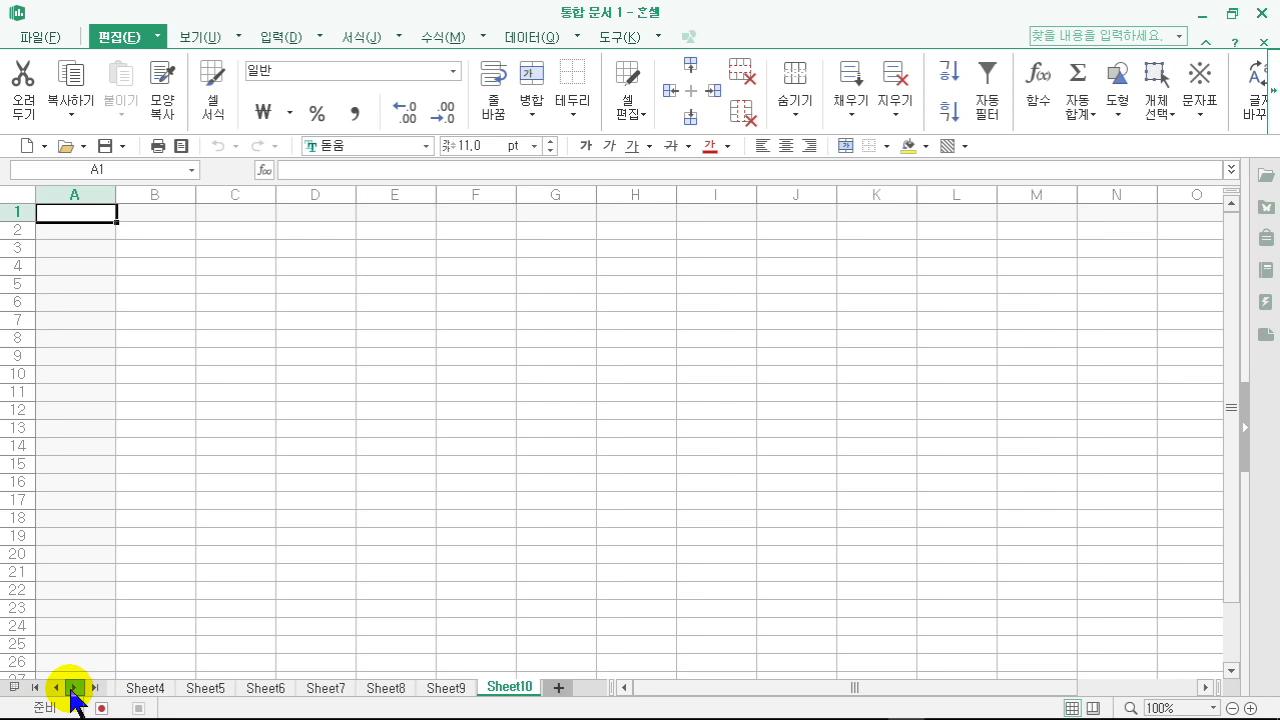
pyautogui.click(74, 688)
pyautogui.click(56, 688)
pyautogui.click(56, 688)
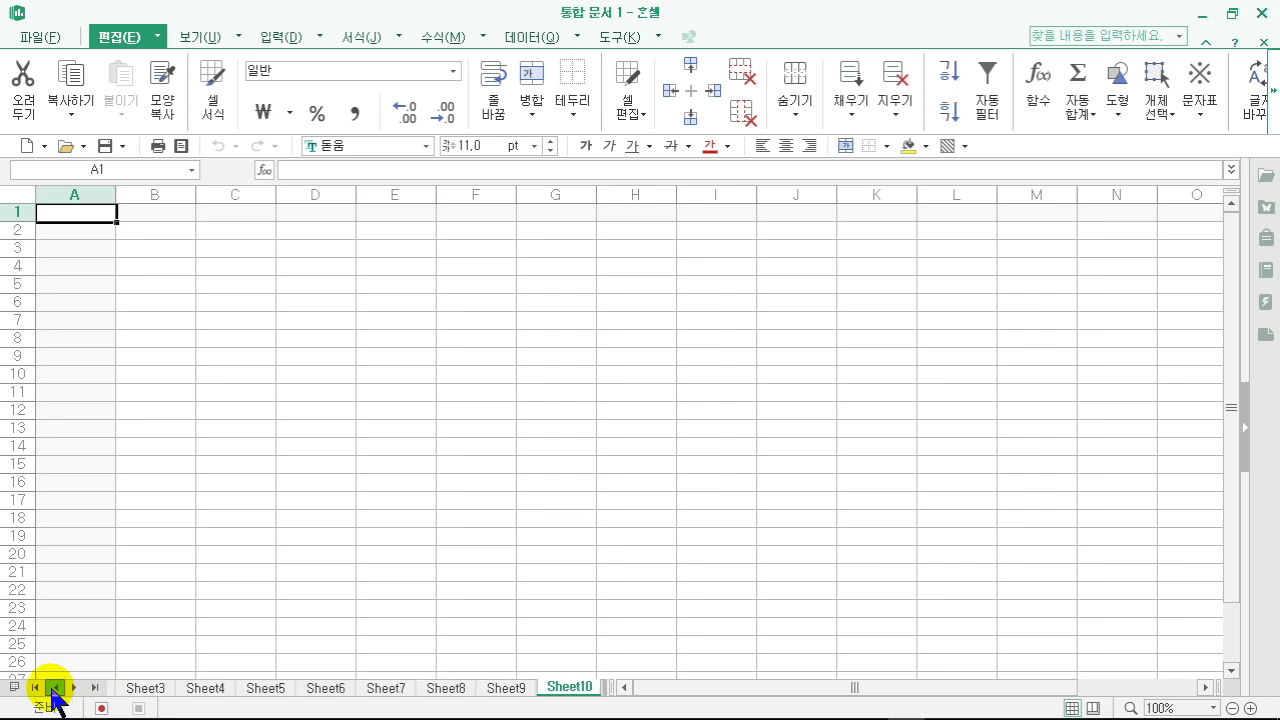
pyautogui.click(56, 688)
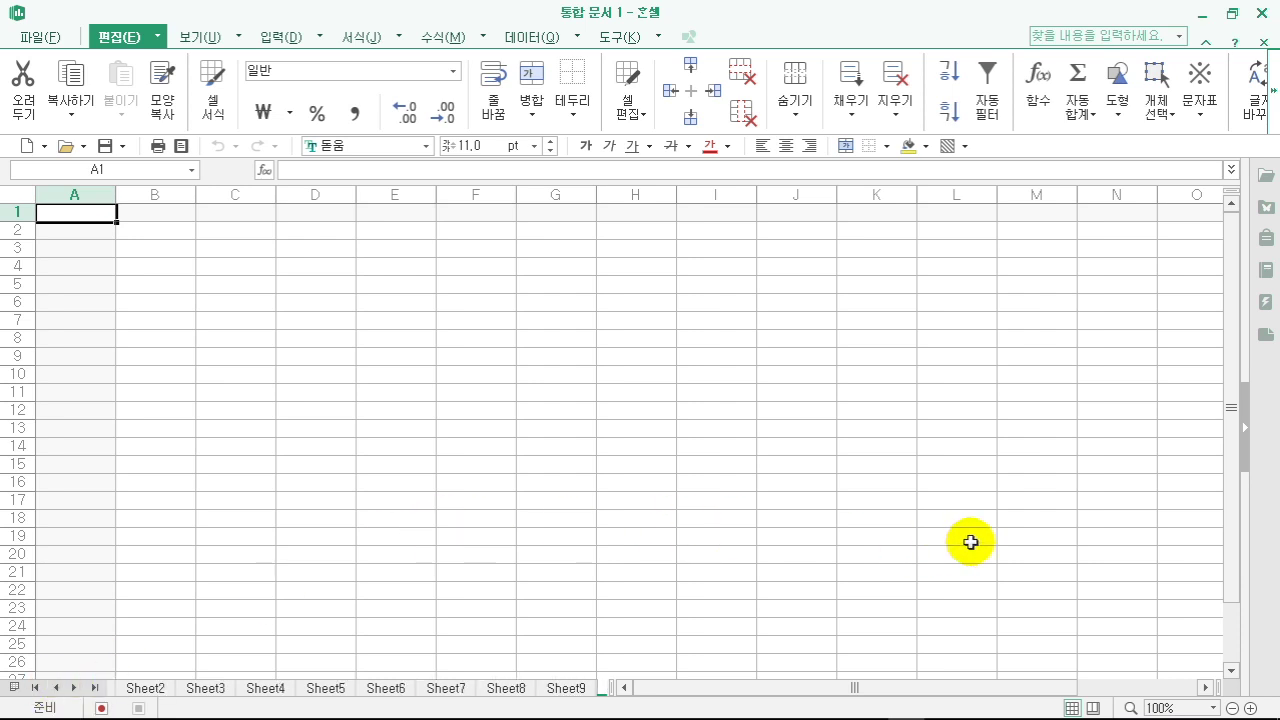
# - Reset the zoom to 100% in the magnification dialog, then zoom in twice to 110%
pyautogui.click(1250, 708)
pyautogui.click(1250, 708)
pyautogui.click(1250, 708)
pyautogui.click(1233, 708)
pyautogui.click(1233, 708)
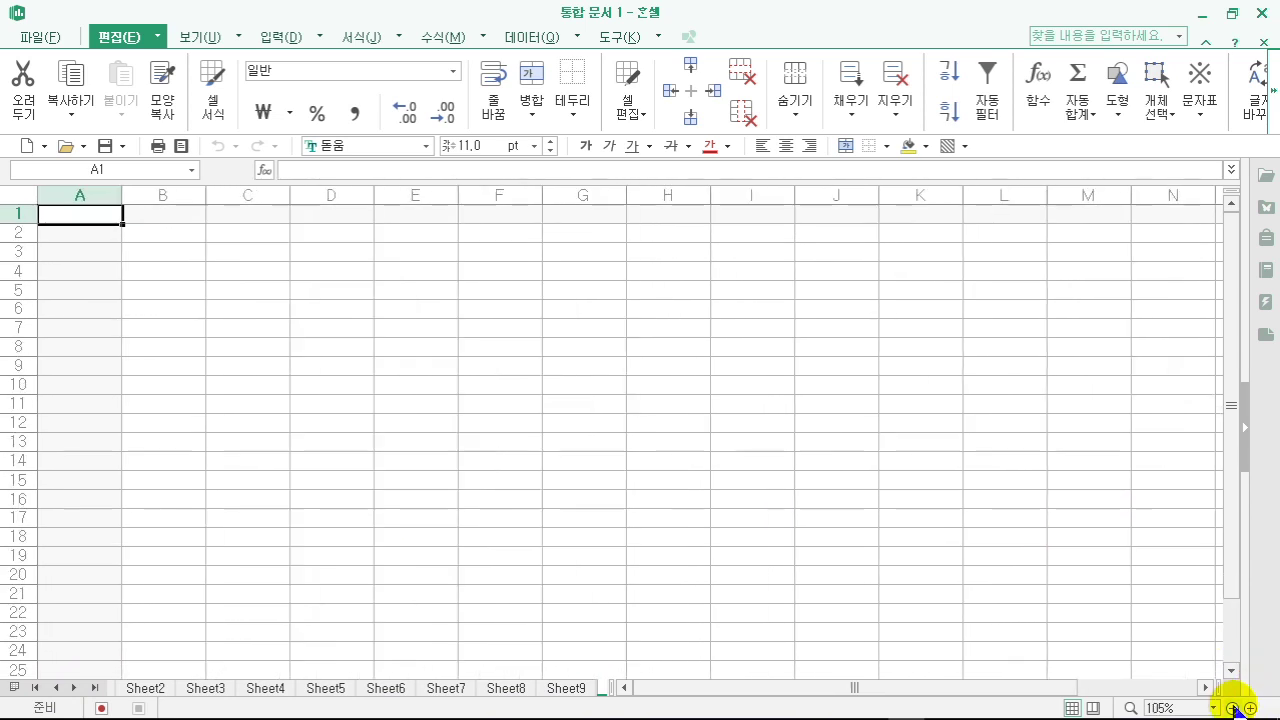
pyautogui.click(1233, 708)
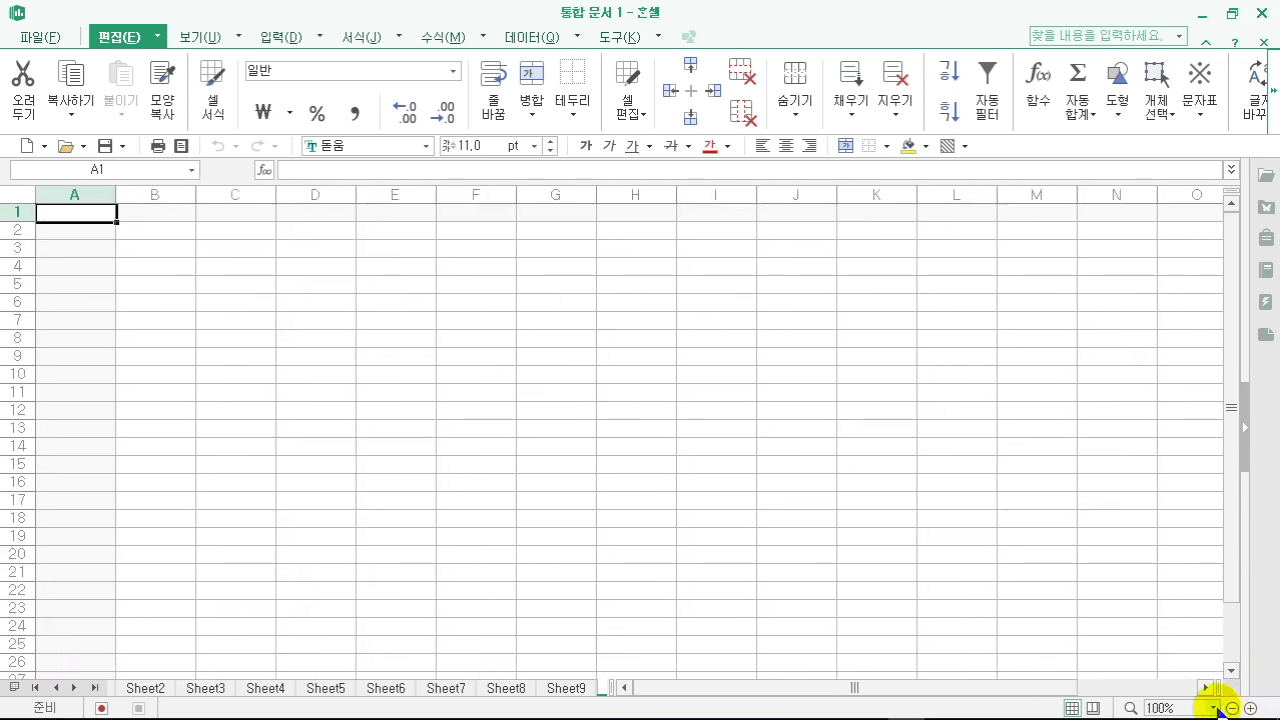
pyautogui.click(1136, 707)
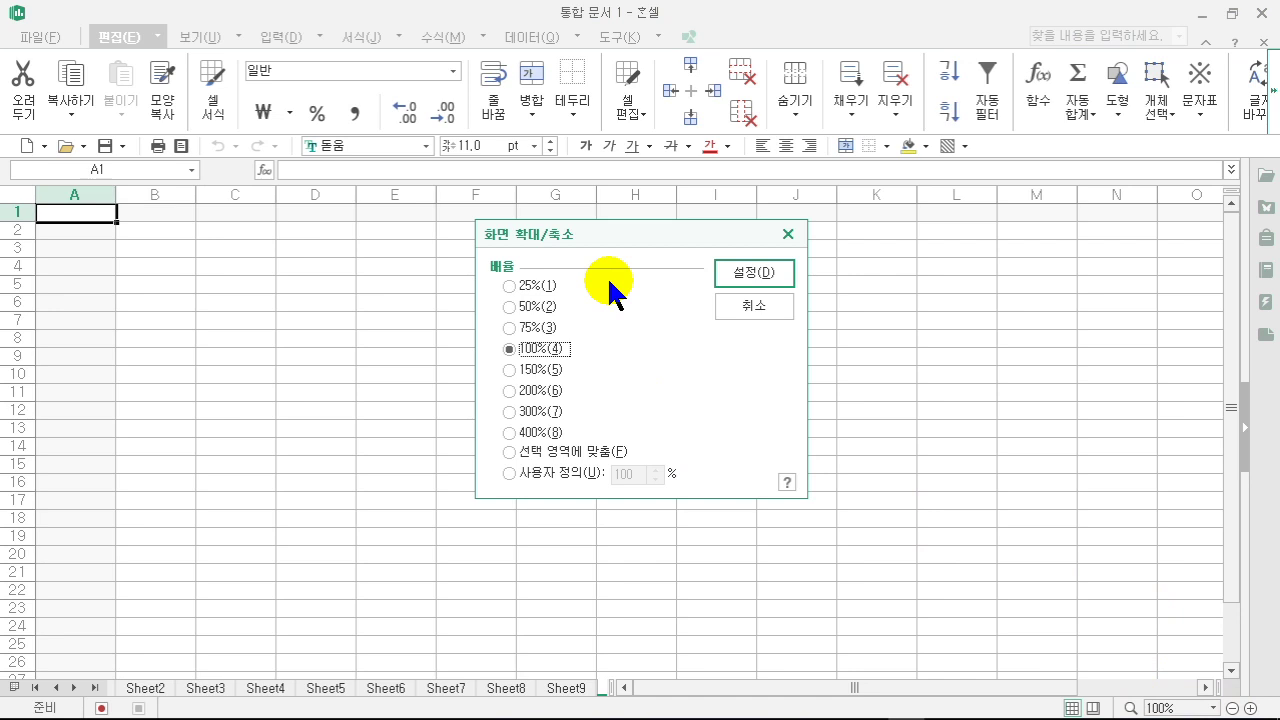
pyautogui.click(740, 276)
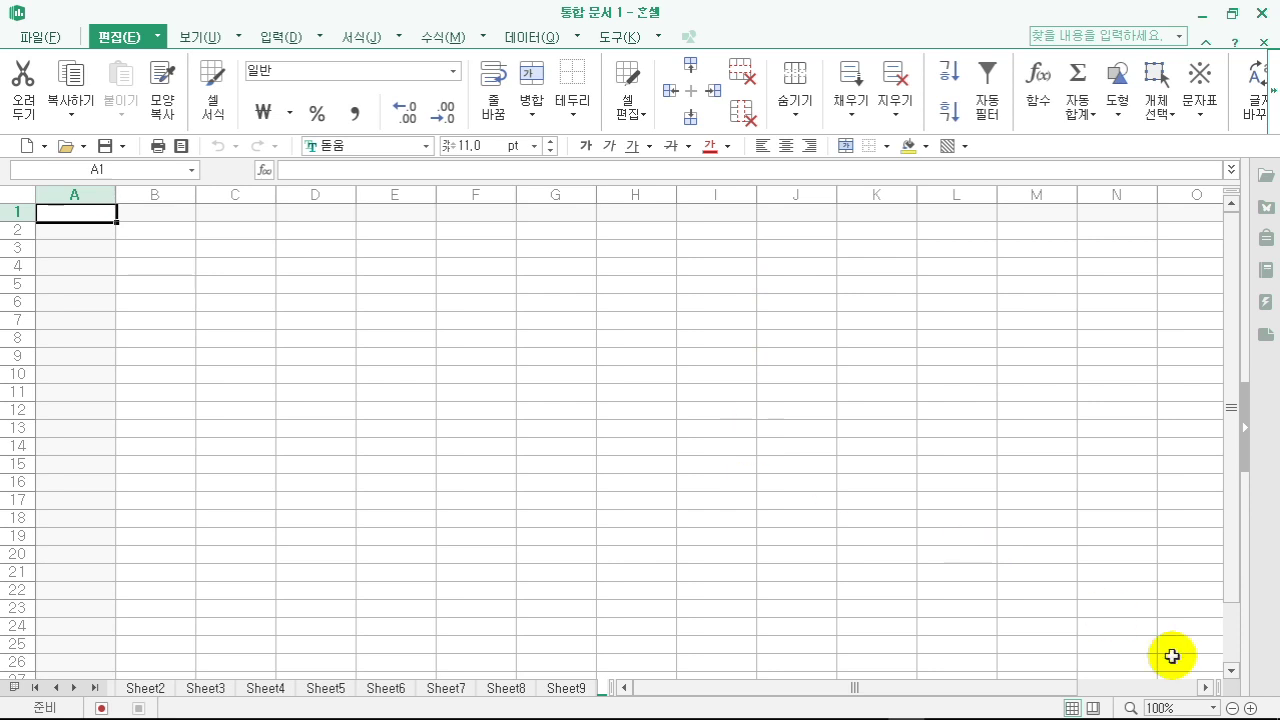
pyautogui.click(1250, 708)
pyautogui.click(1250, 708)
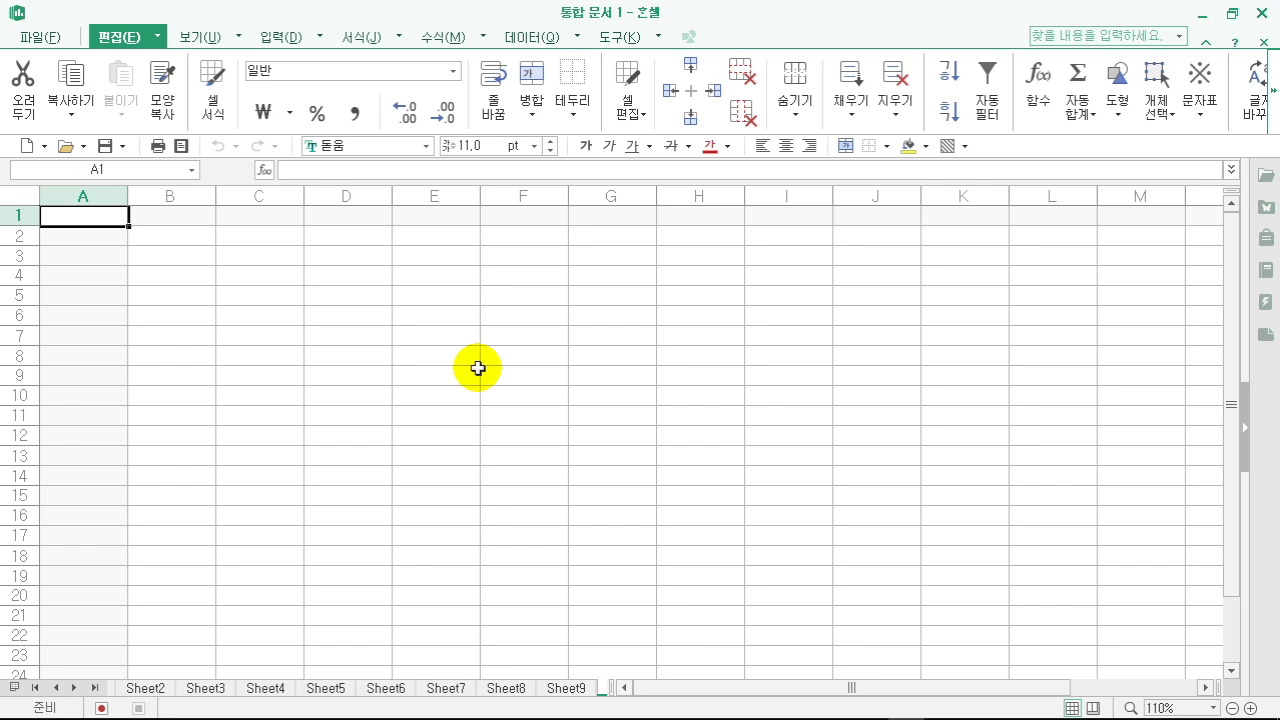
pyautogui.click(414, 394)
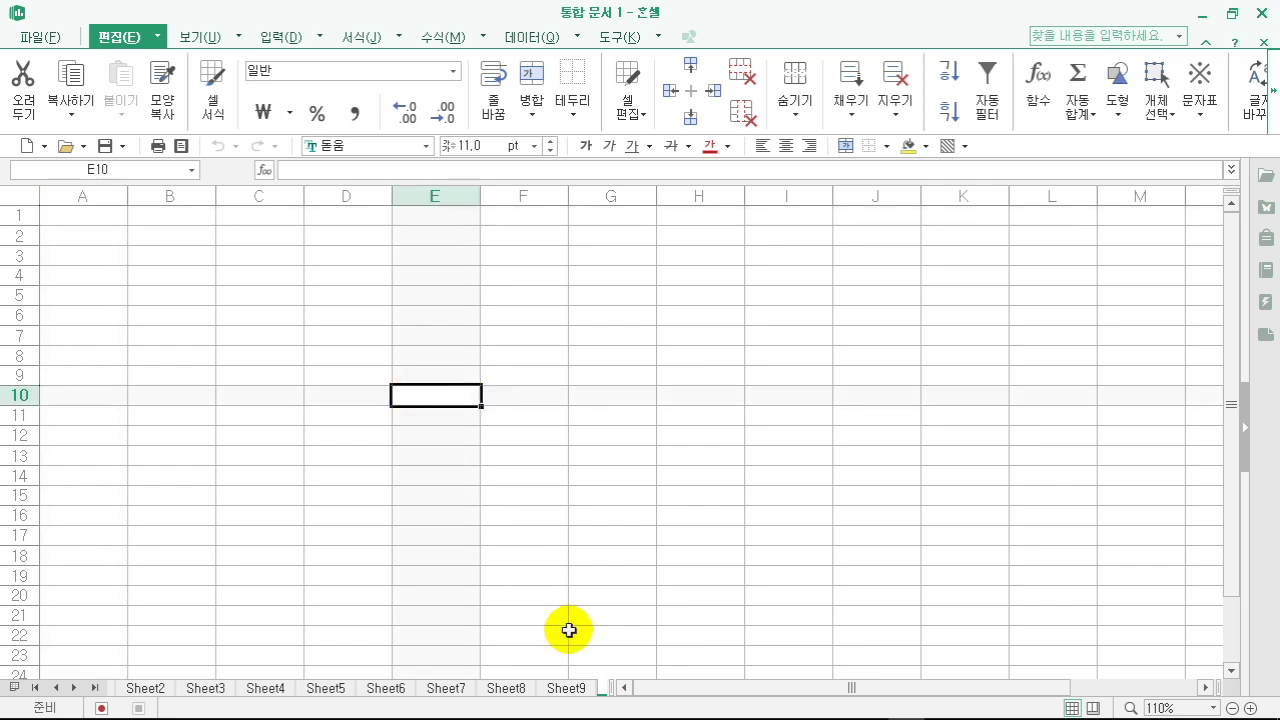
# - Delete Sheet9, Sheet8, Sheet10 and Sheet7 one at a time
pyautogui.rightClick(566, 687)
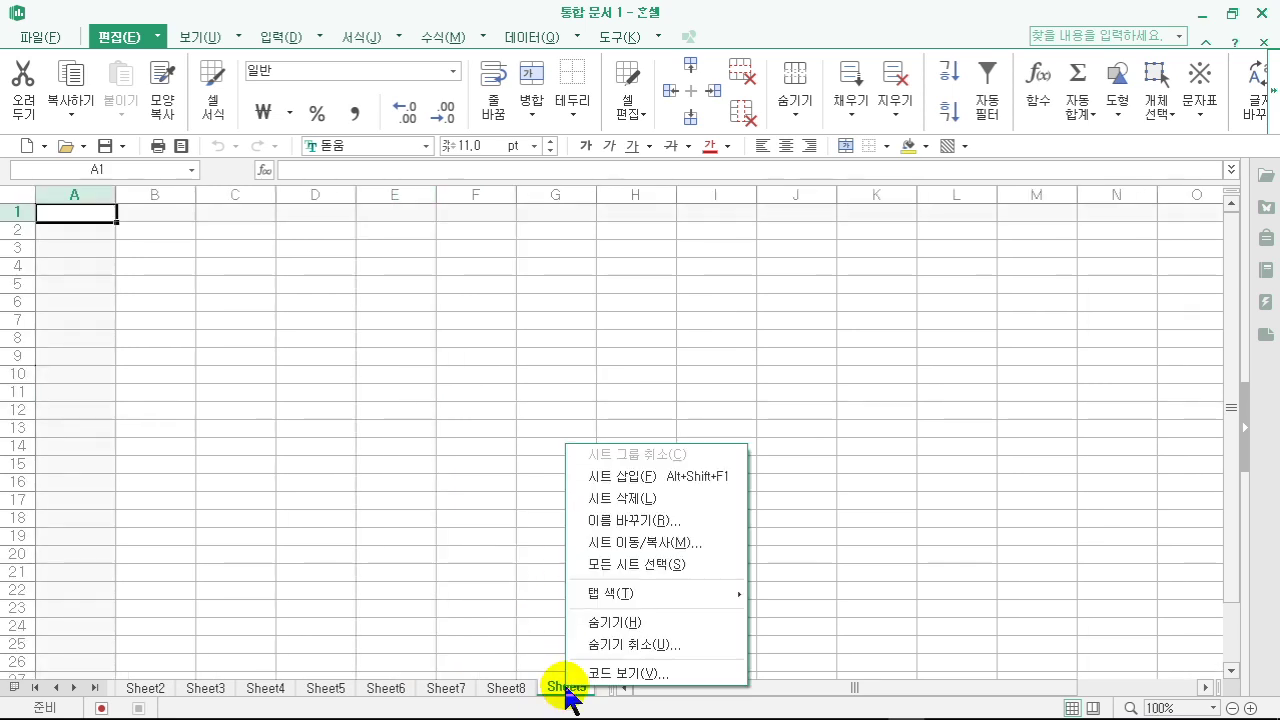
pyautogui.click(622, 498)
pyautogui.rightClick(518, 686)
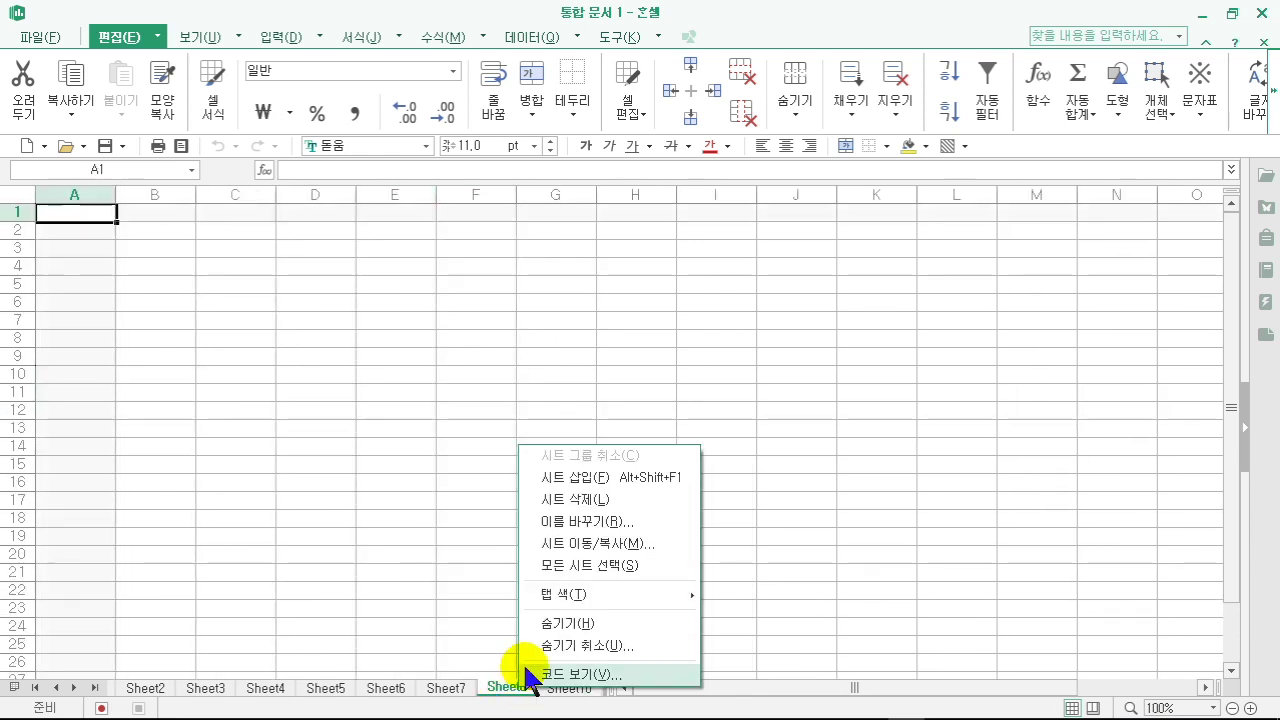
pyautogui.click(580, 500)
pyautogui.rightClick(525, 687)
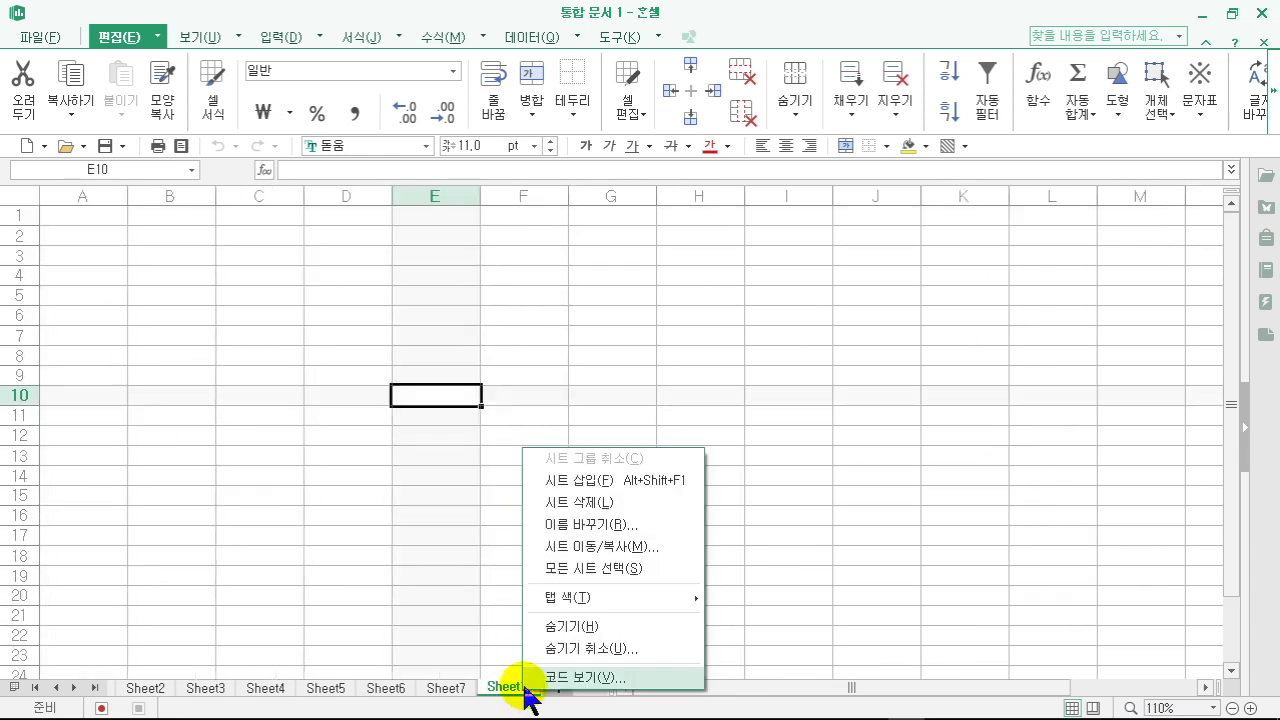
pyautogui.click(575, 500)
pyautogui.rightClick(463, 688)
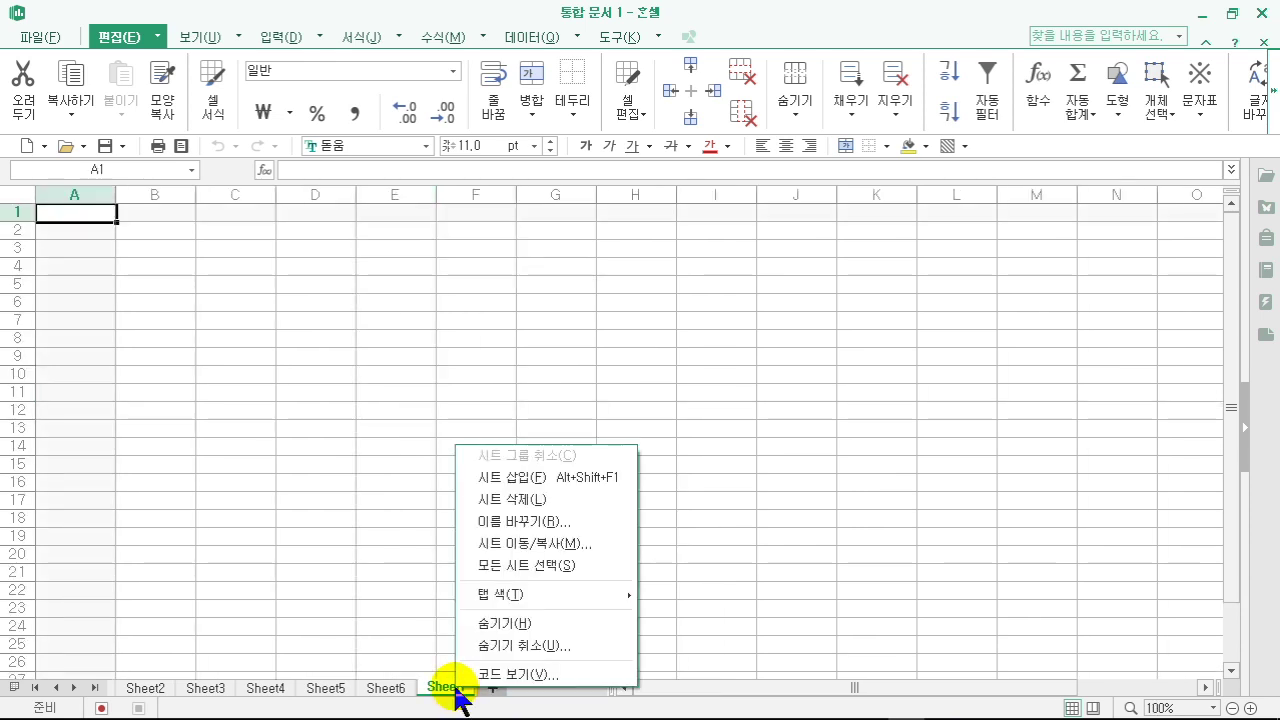
pyautogui.click(548, 498)
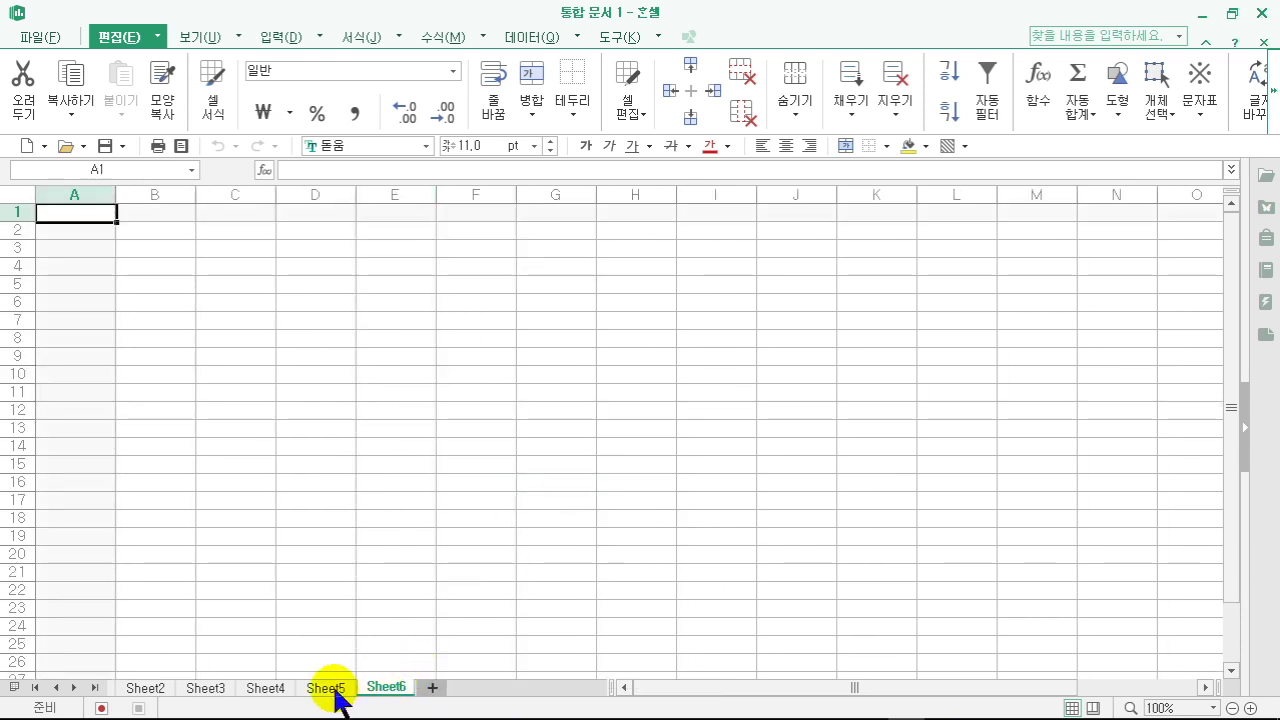
# - Group Sheet4 to Sheet6 and delete them together, then go to Sheet1
pyautogui.keyDown('shift'); pyautogui.click(266, 688); pyautogui.keyUp('shift')
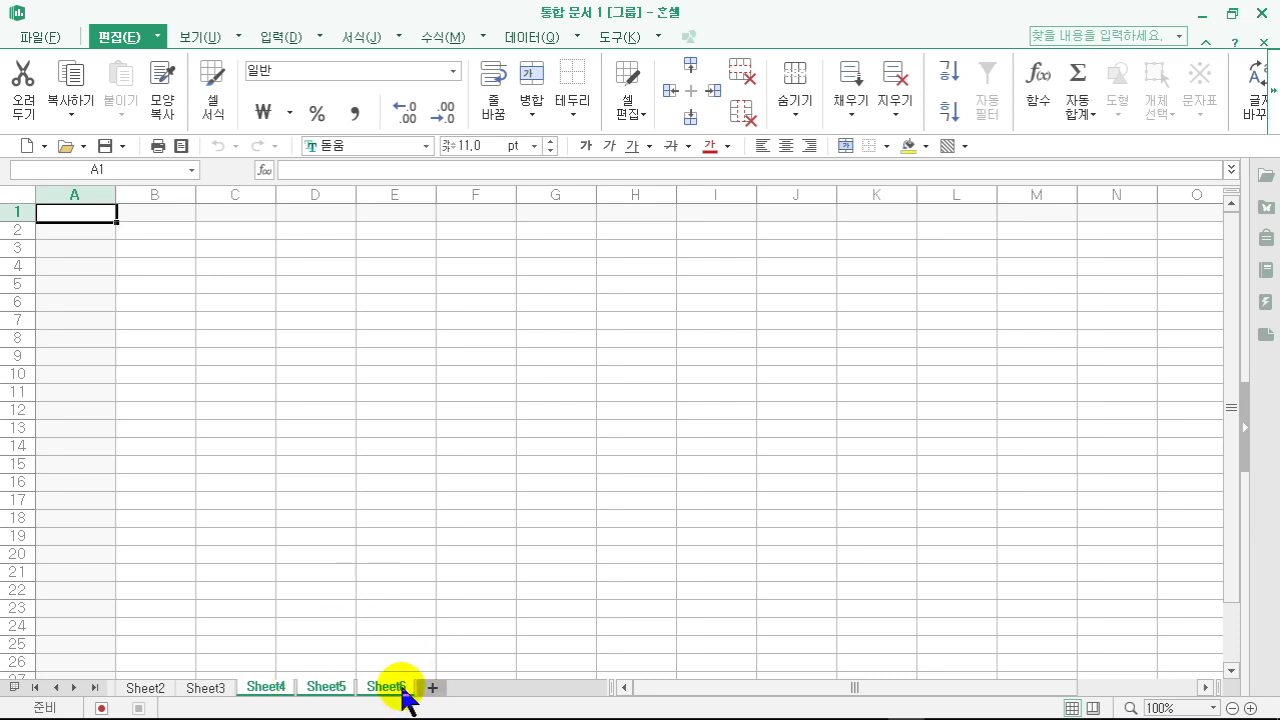
pyautogui.moveTo(388, 700); pyautogui.dragTo(288, 679)
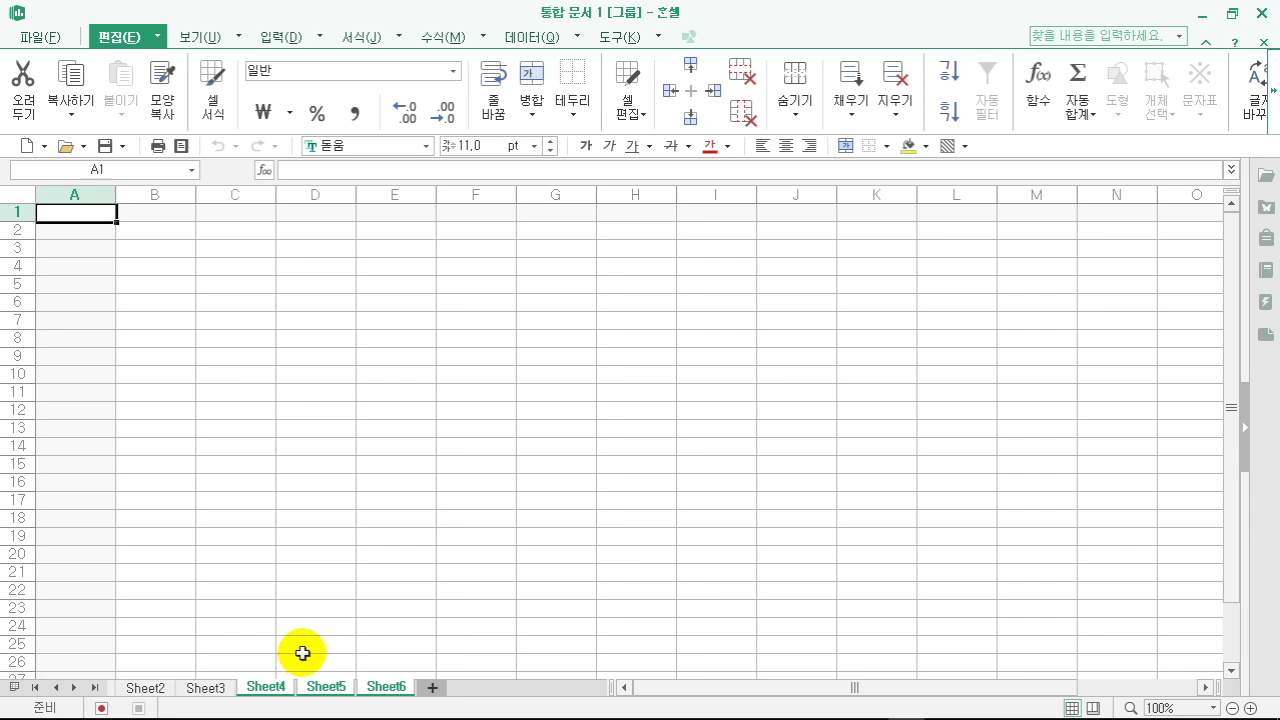
pyautogui.rightClick(380, 690)
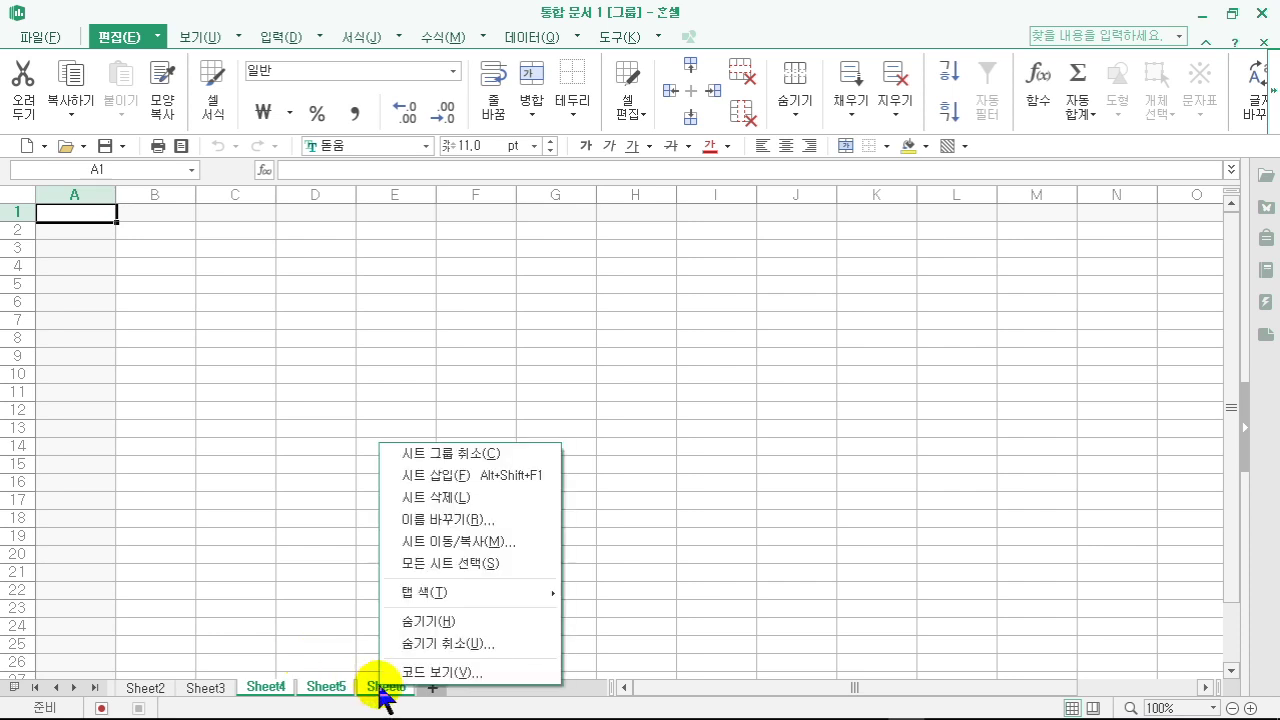
pyautogui.click(456, 497)
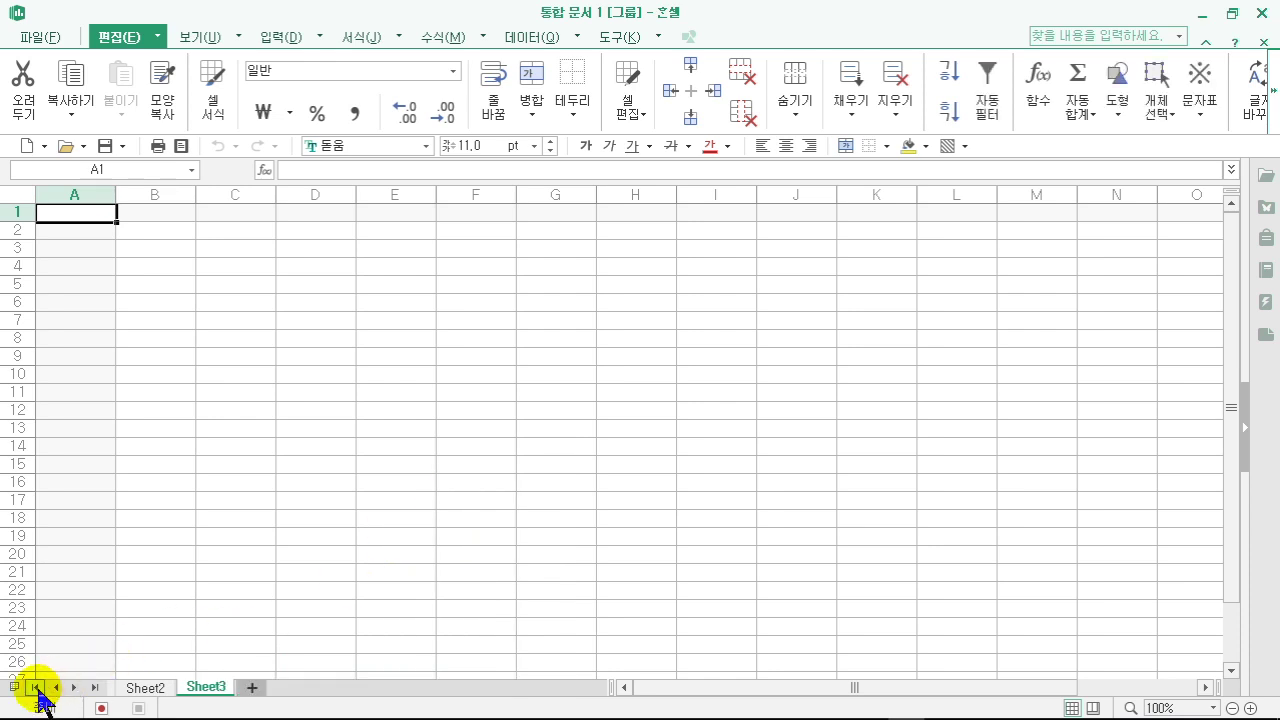
pyautogui.click(35, 688)
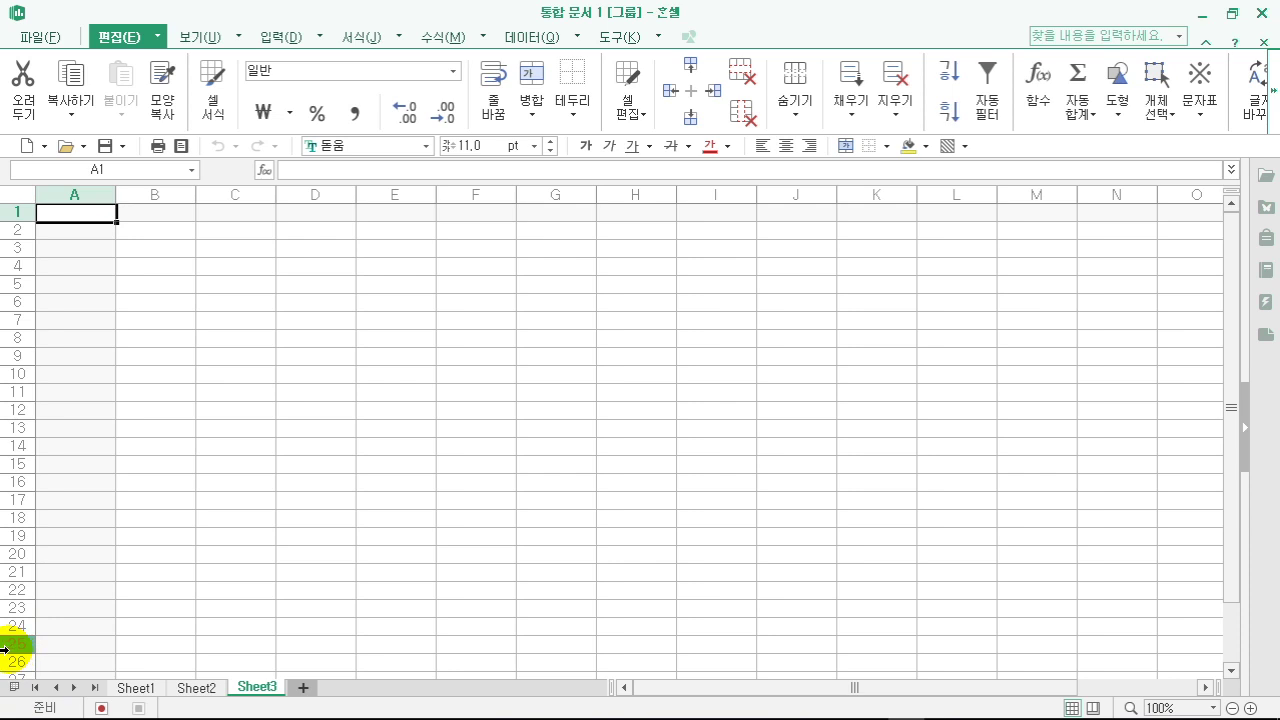
pyautogui.click(136, 688)
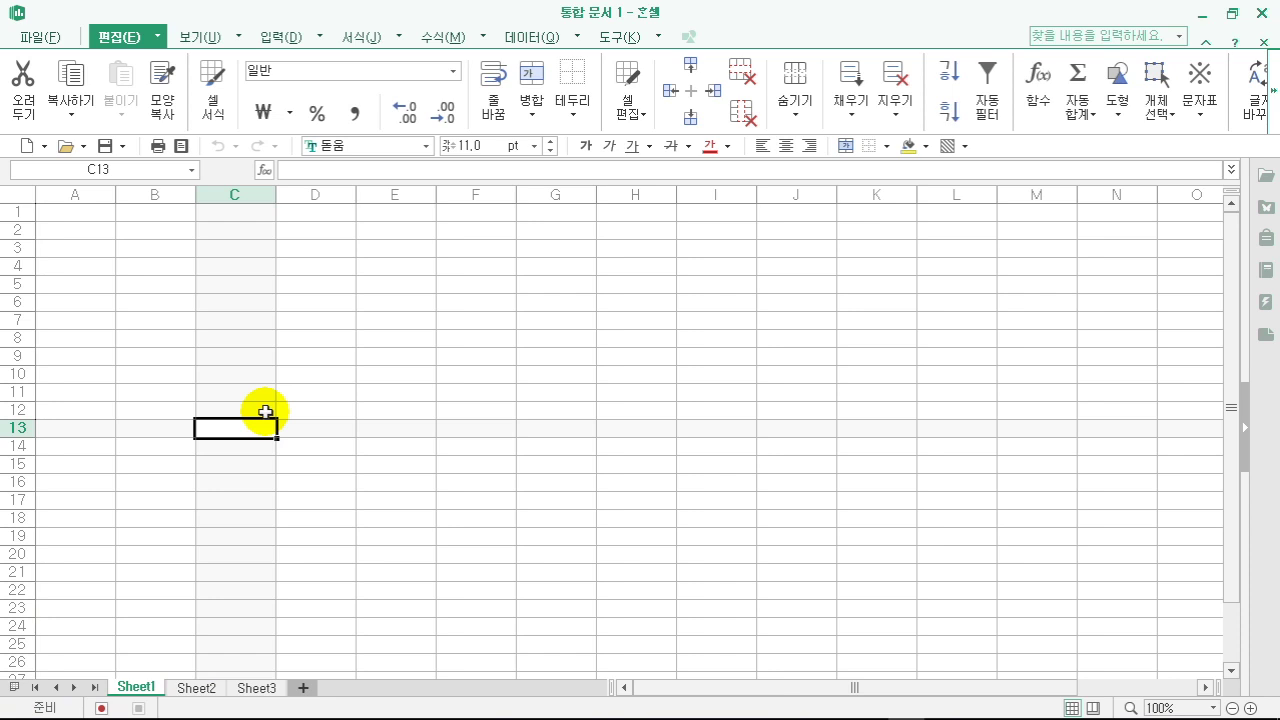
pyautogui.click(440, 376)
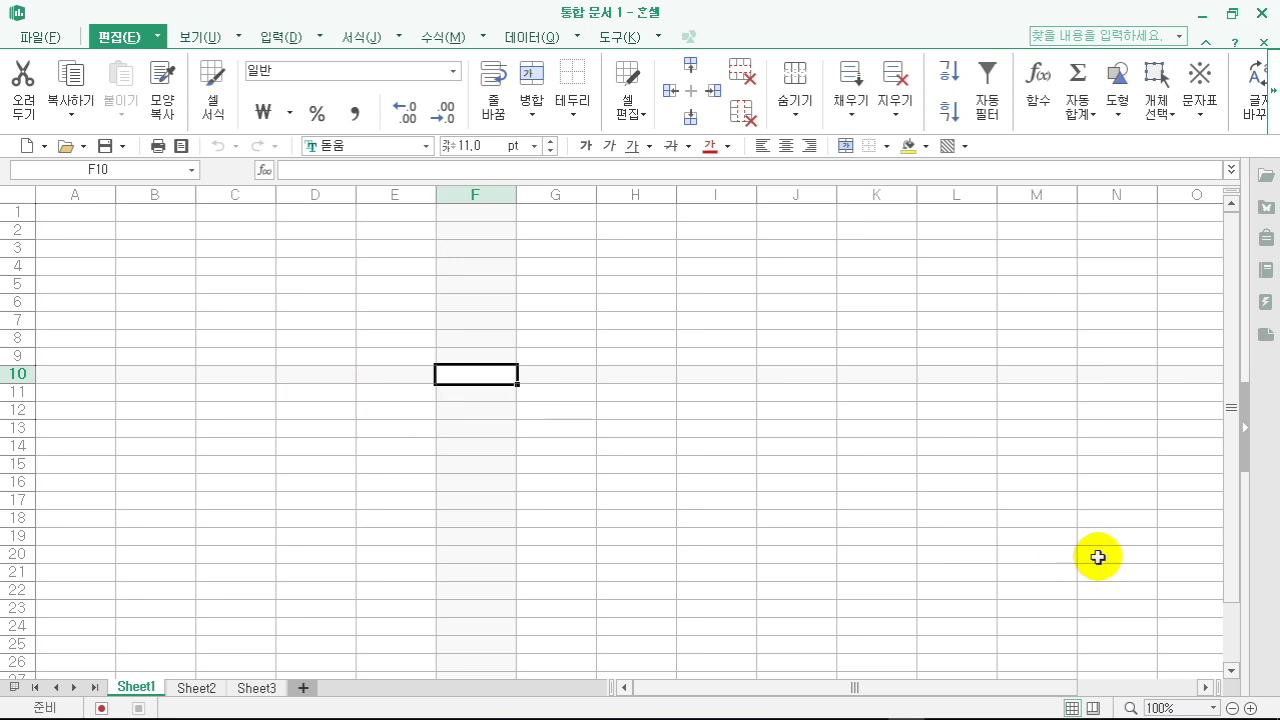
# - Zoom Sheet1 to 110%, then scroll down and select cells C7, C33 and D38
pyautogui.click(1250, 708)
pyautogui.click(1250, 708)
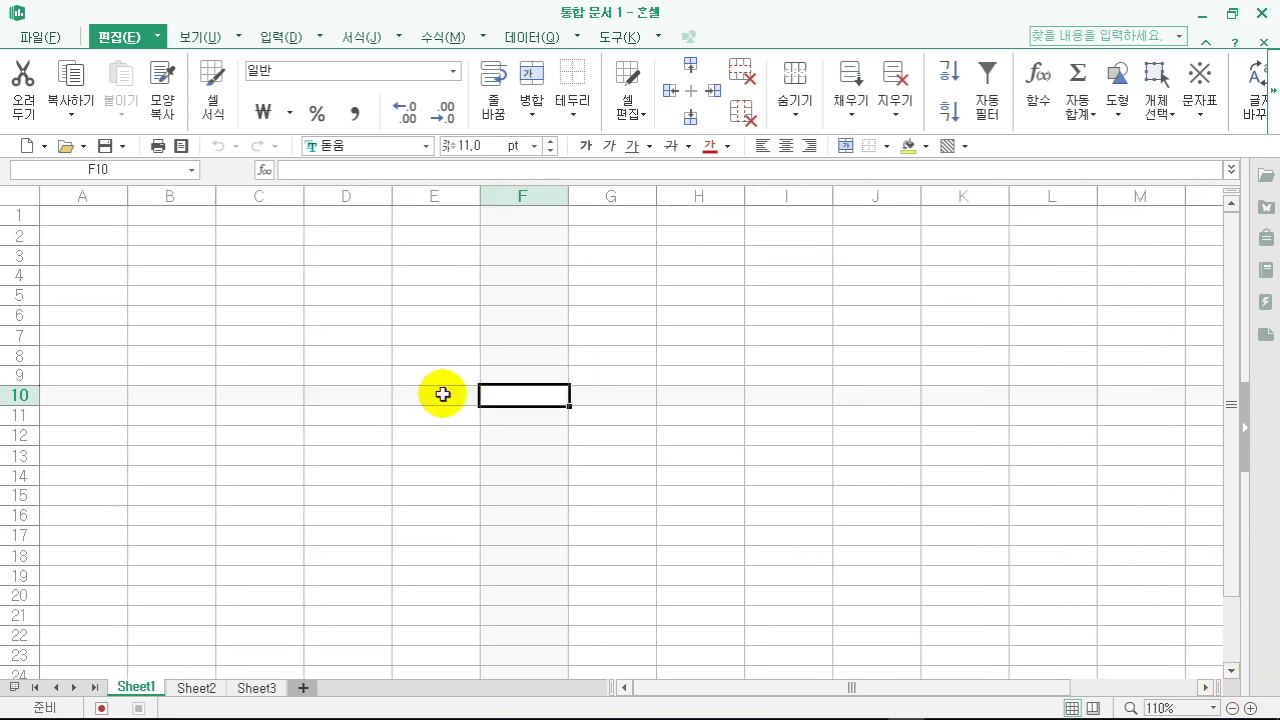
pyautogui.click(285, 345)
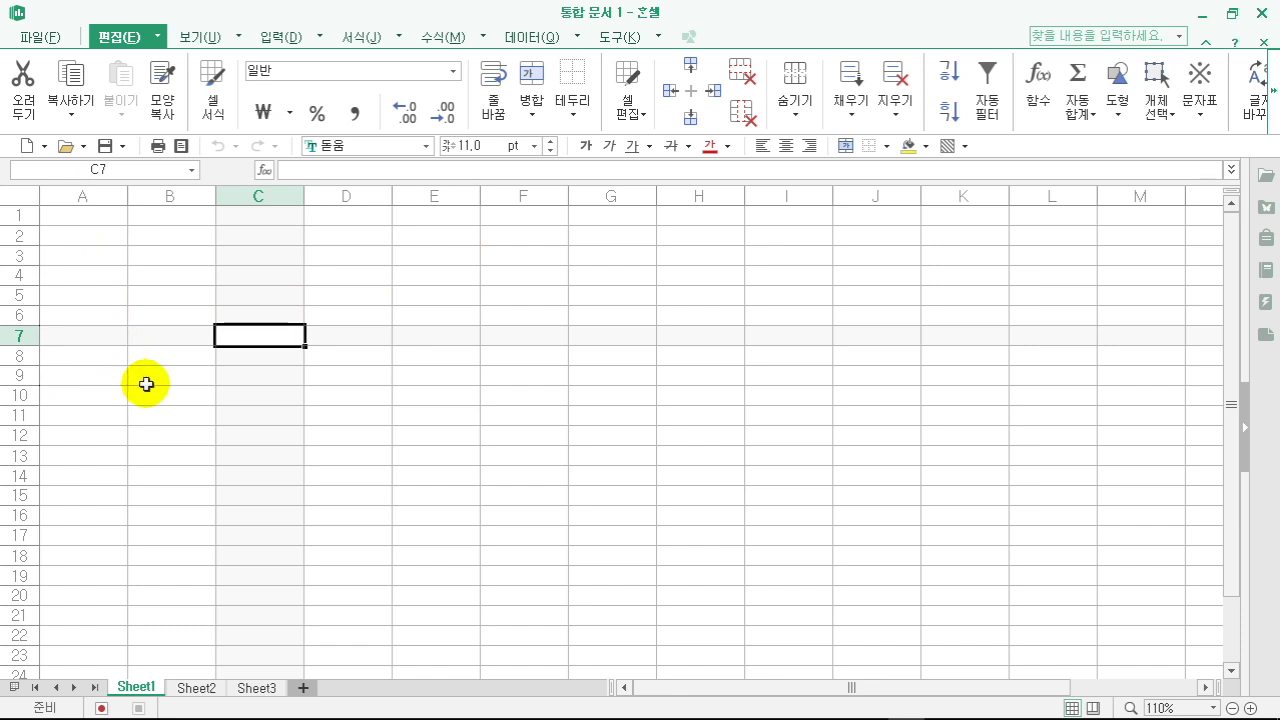
pyautogui.scroll(-6, 150, 383)
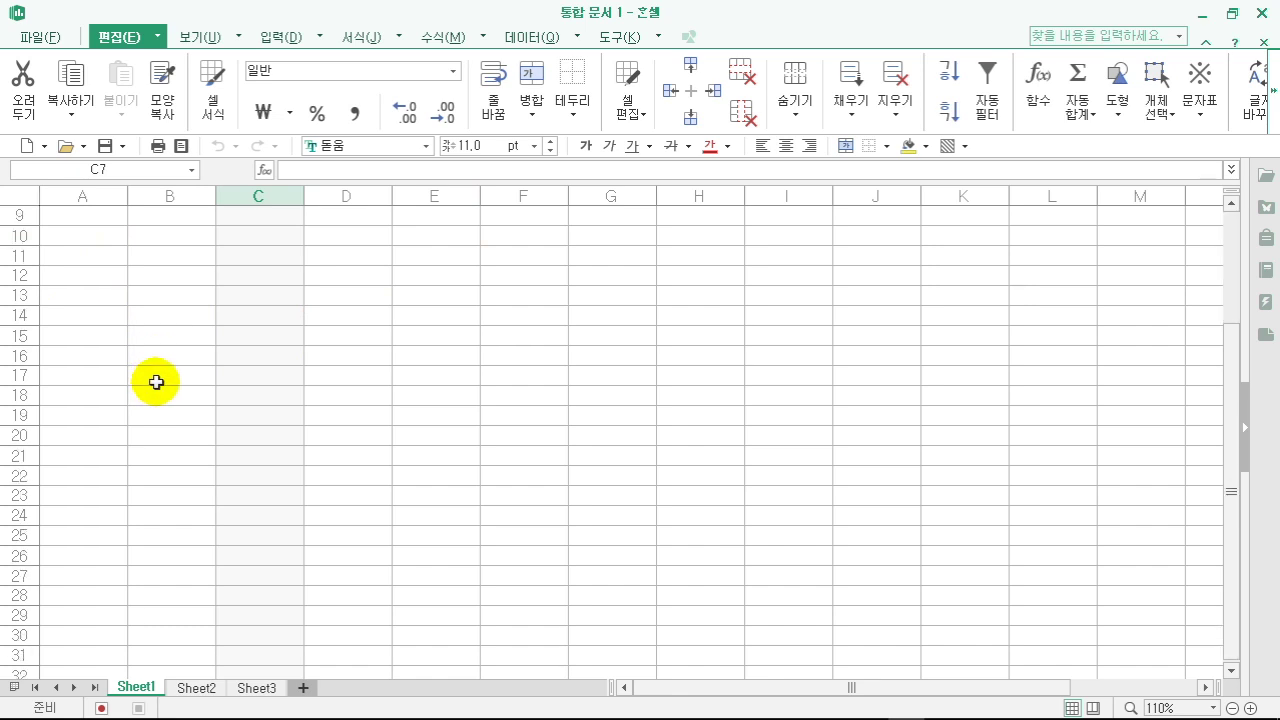
pyautogui.scroll(-2, 156, 382)
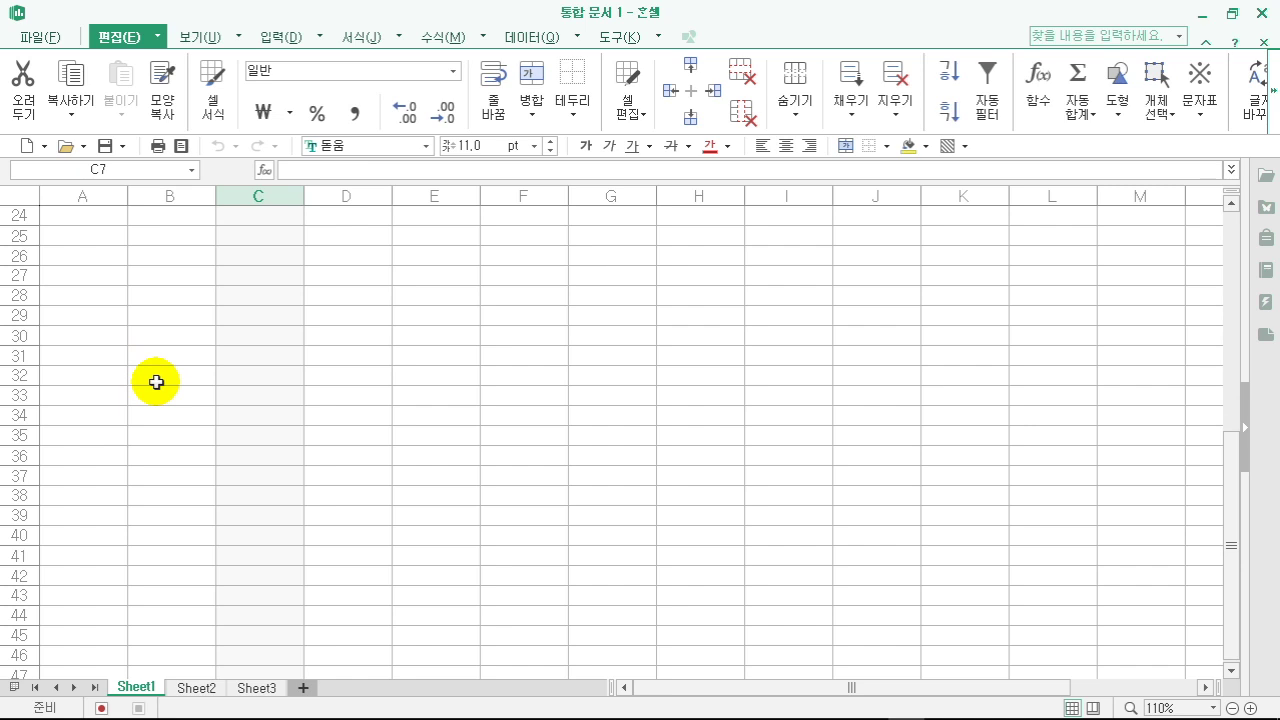
pyautogui.scroll(3, 170, 382)
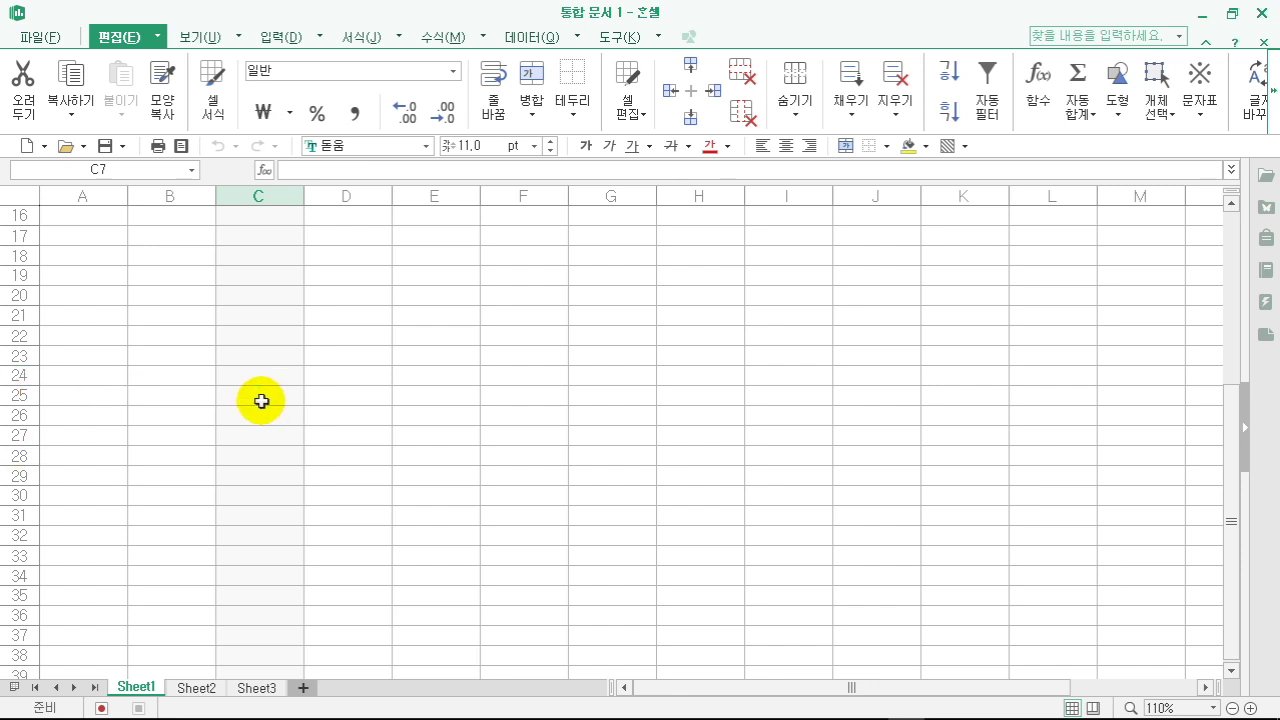
pyautogui.scroll(-4, 261, 401)
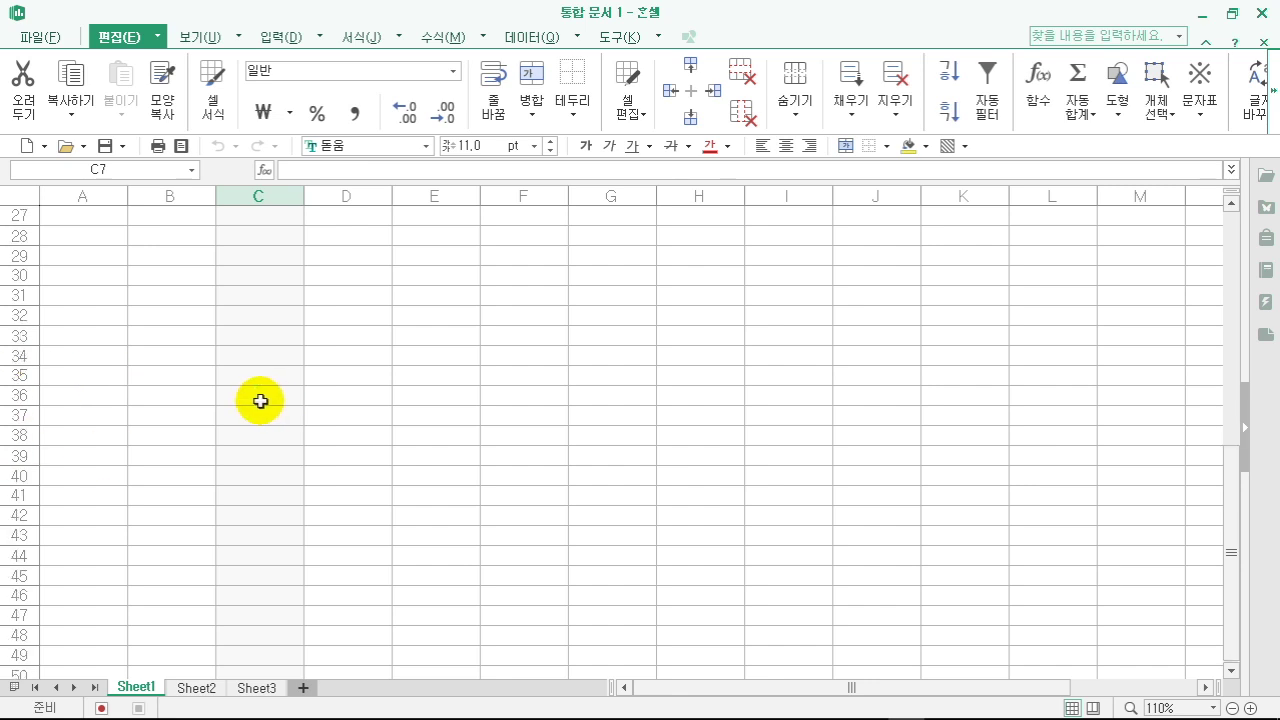
pyautogui.click(243, 340)
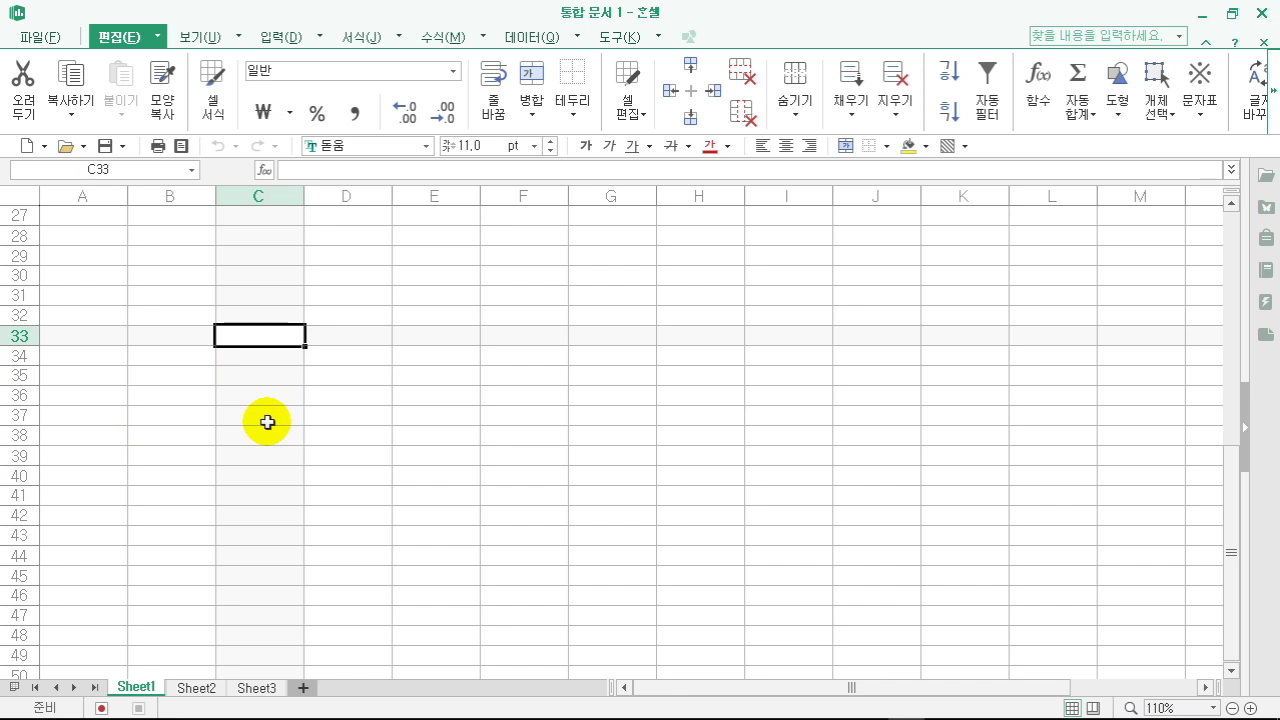
pyautogui.click(354, 428)
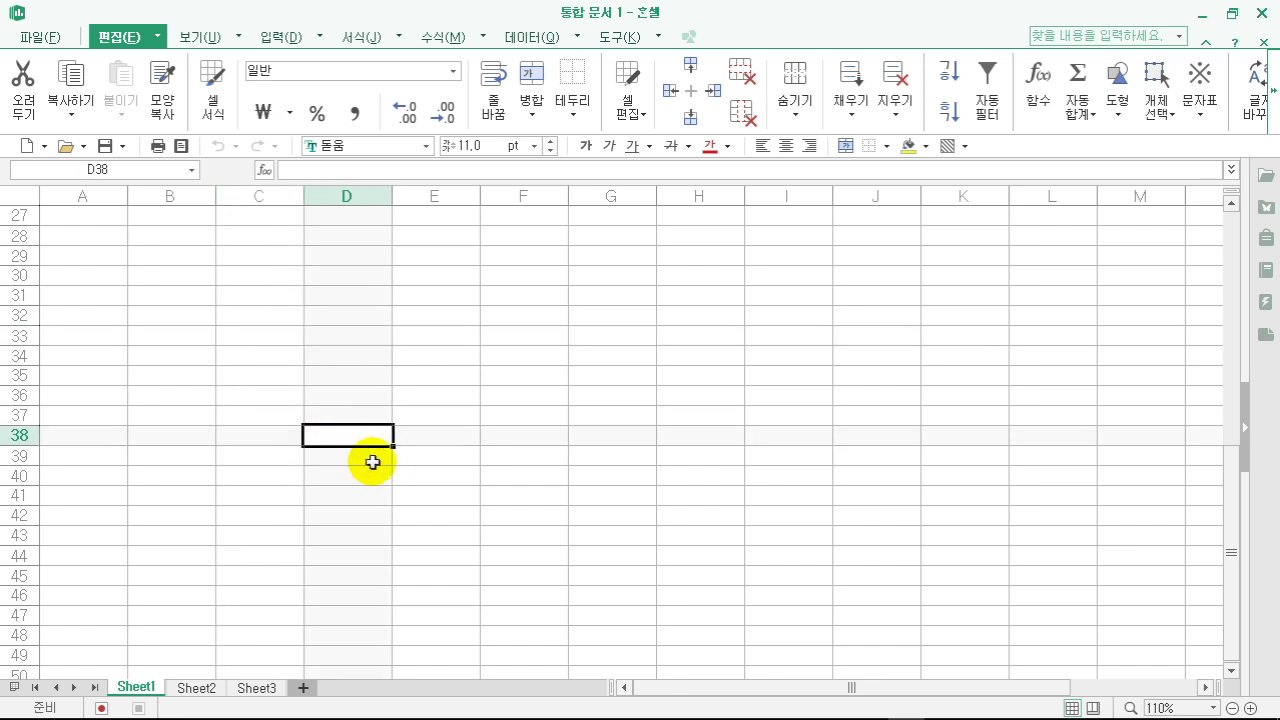
# - Enter =2^20 in cell D1048568 near the sheet's bottom, giving 1048576
pyautogui.hotkey('ctrl', 'Down')
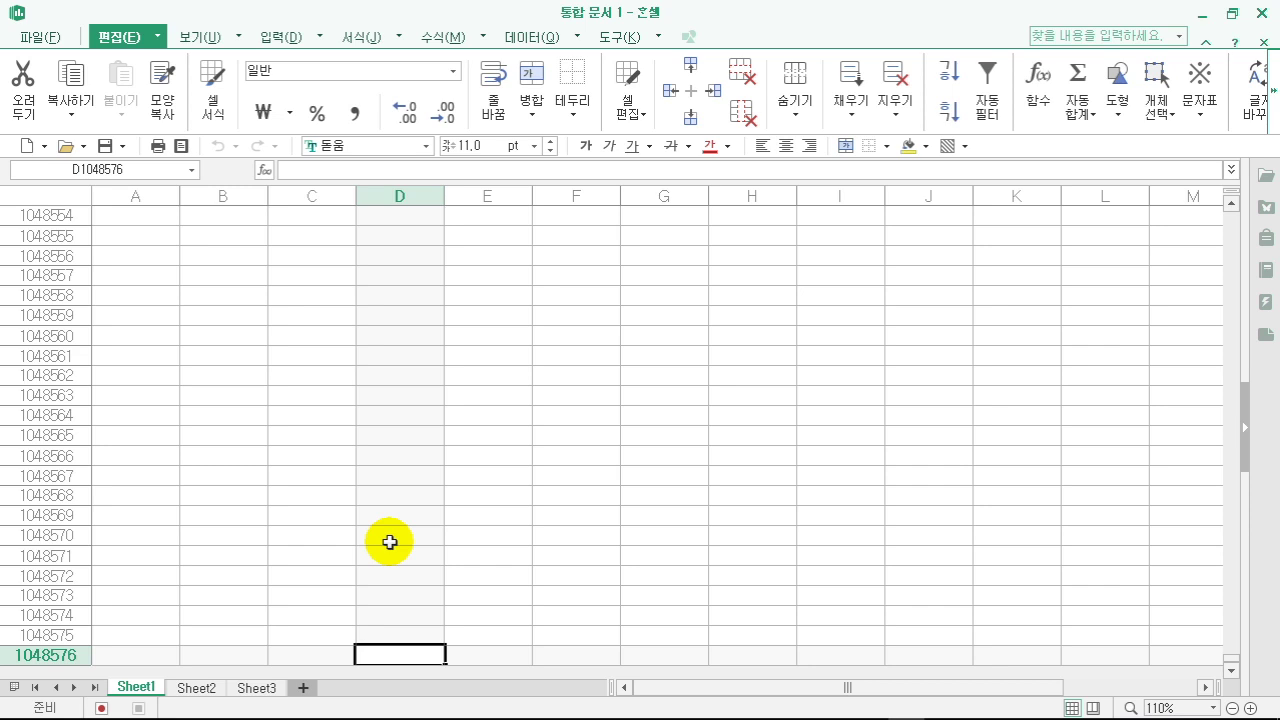
pyautogui.click(405, 492)
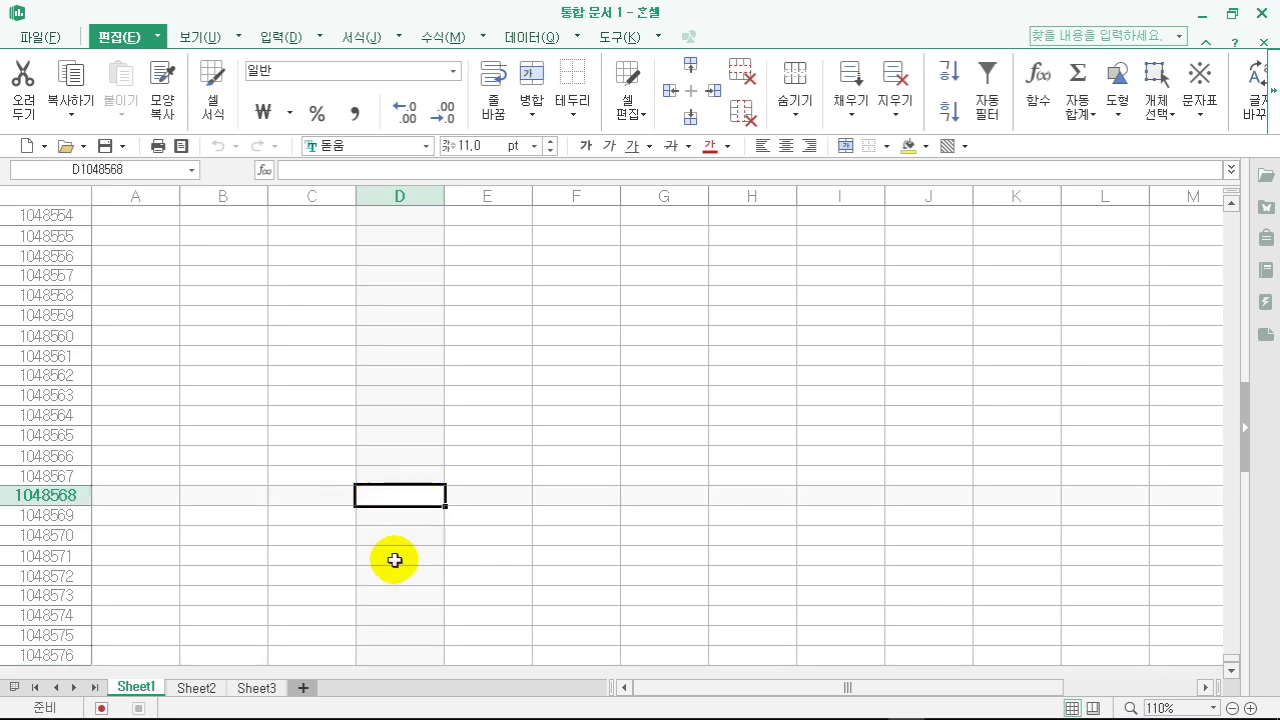
pyautogui.write('=')
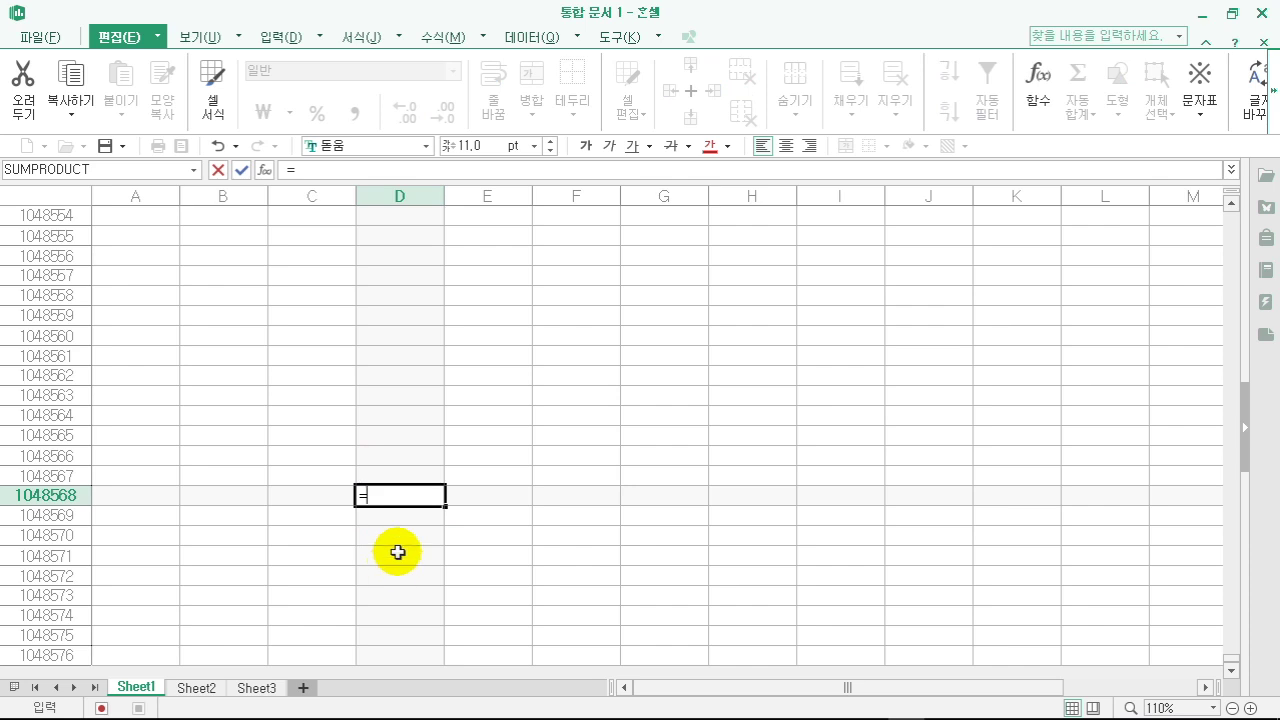
pyautogui.write('2')
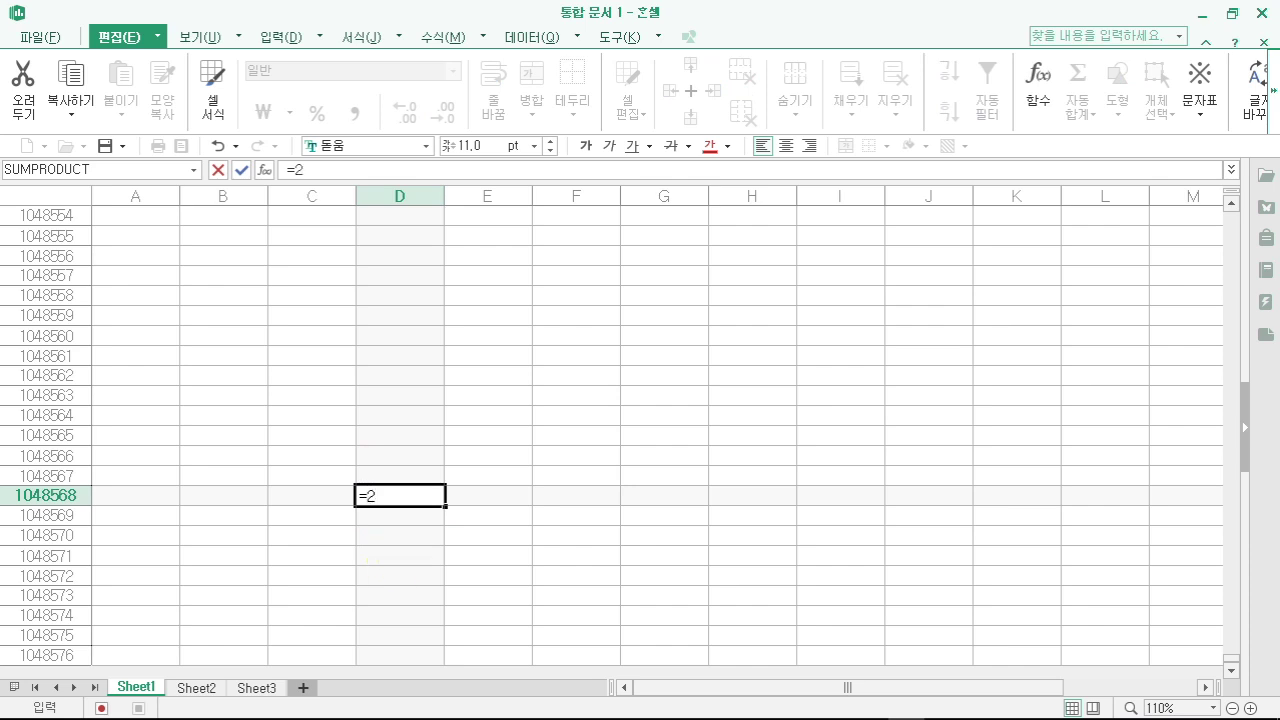
pyautogui.write('^')
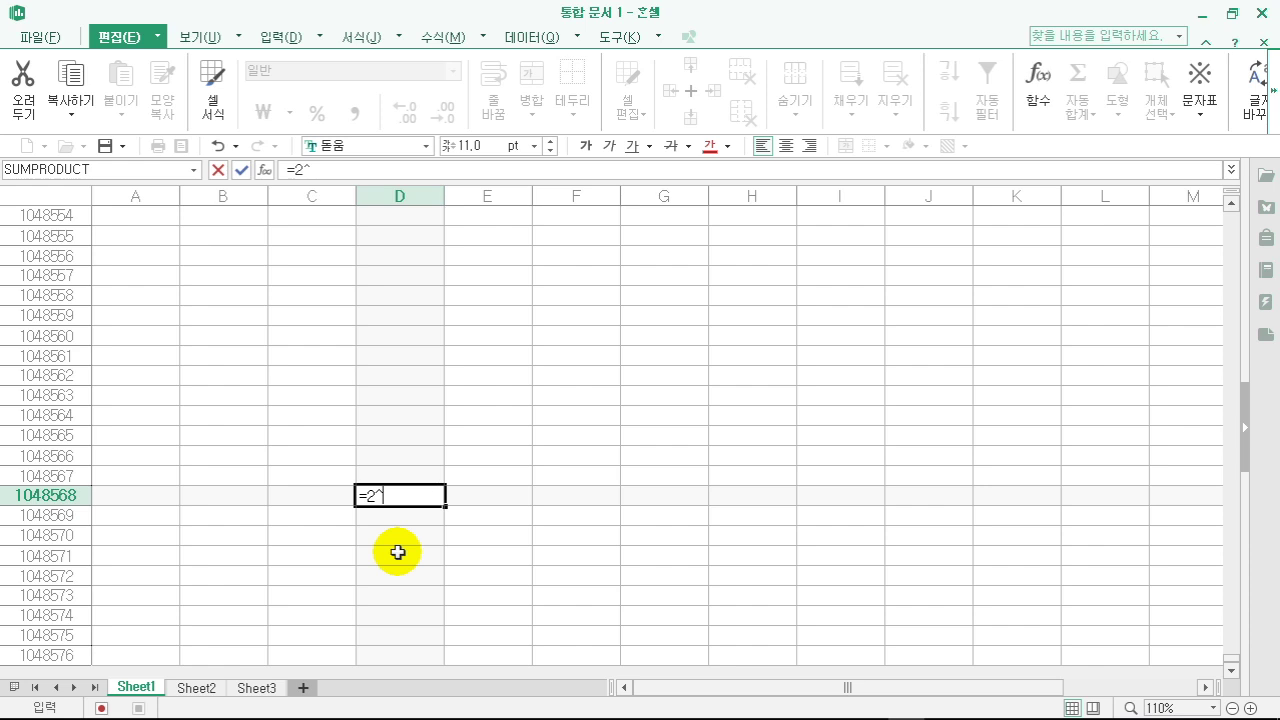
pyautogui.write('20')
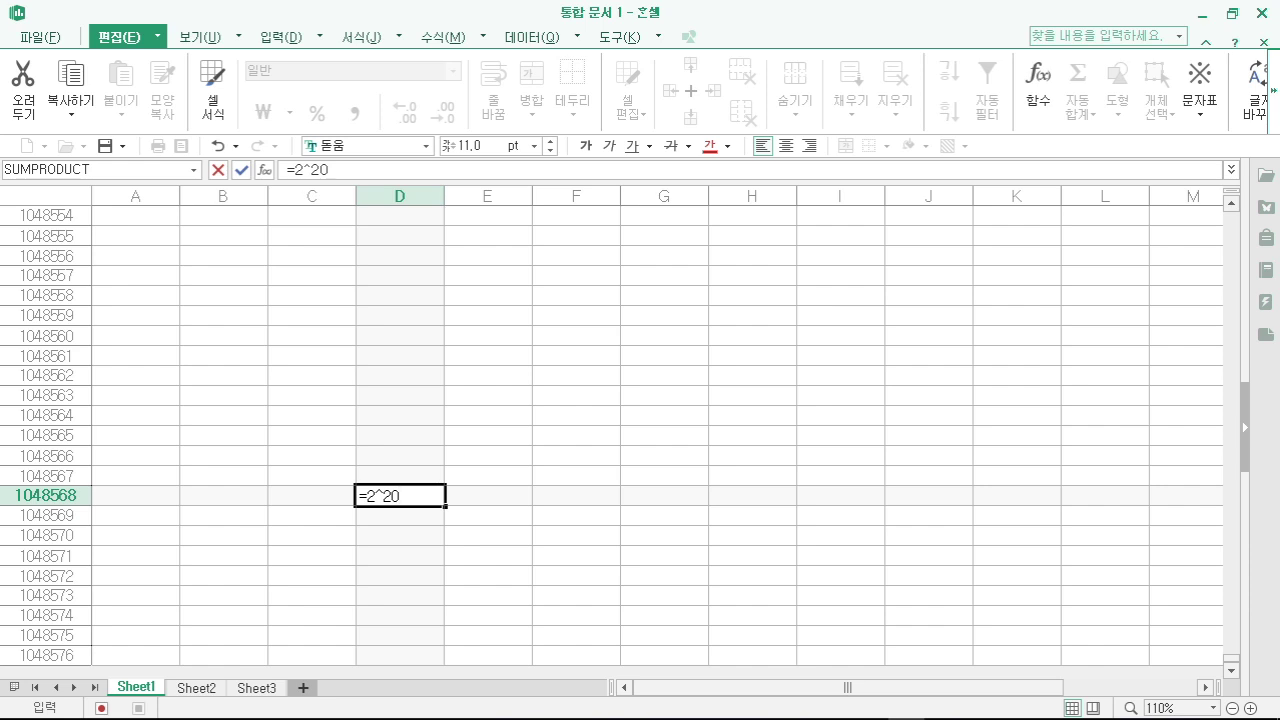
pyautogui.press('Return')
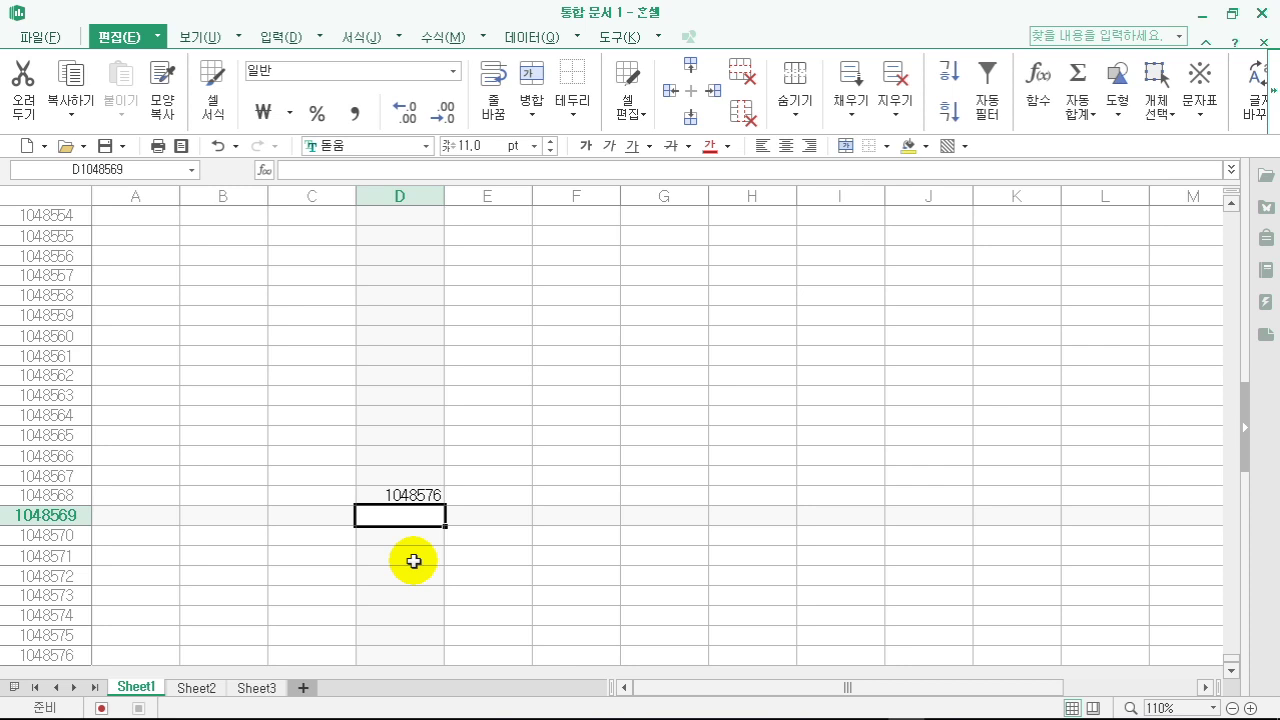
# - Enter =COLUMN() in XFD1048569 and =2^14 in XFD1048570, then compare both formulas
pyautogui.hotkey('ctrl', 'Right')
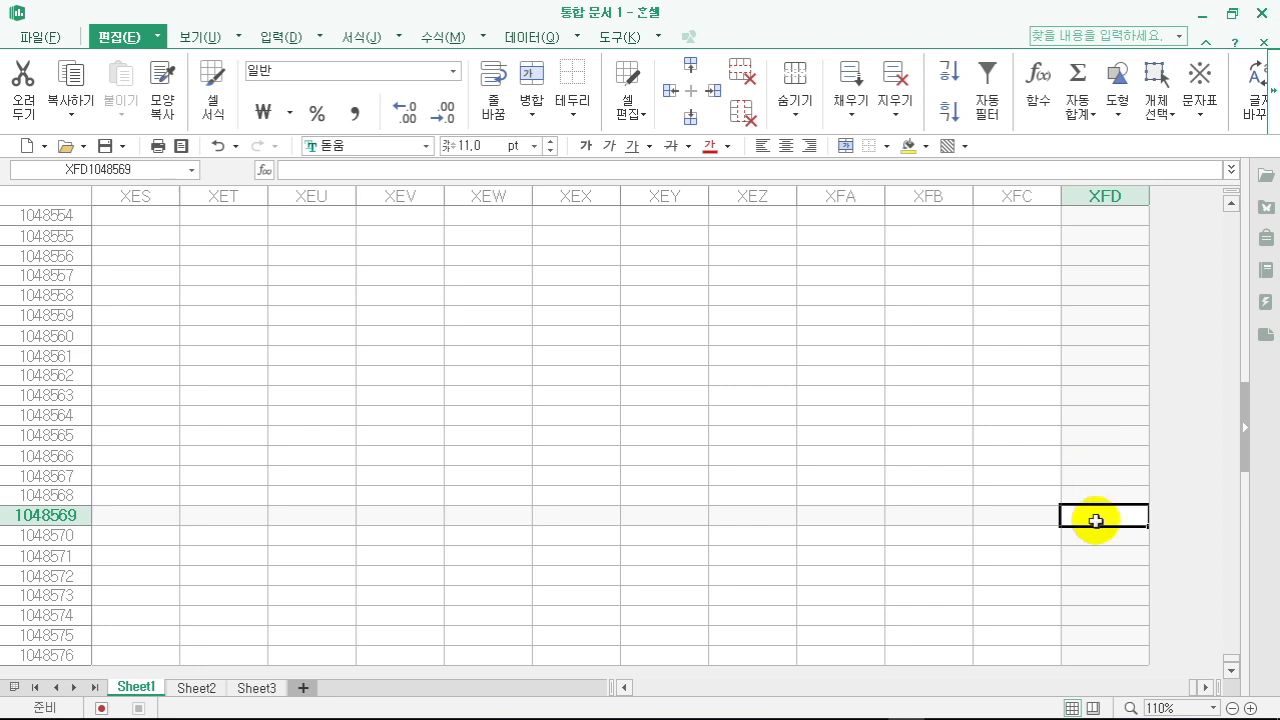
pyautogui.write('=')
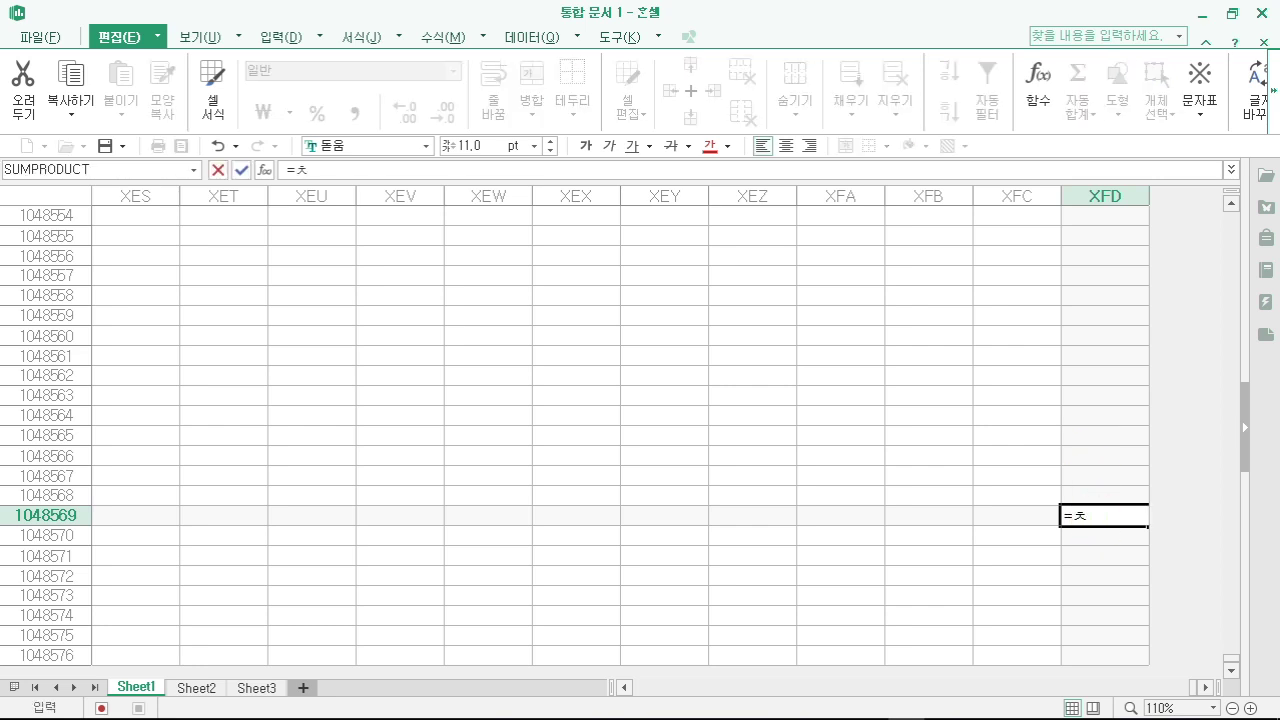
pyautogui.write('c')
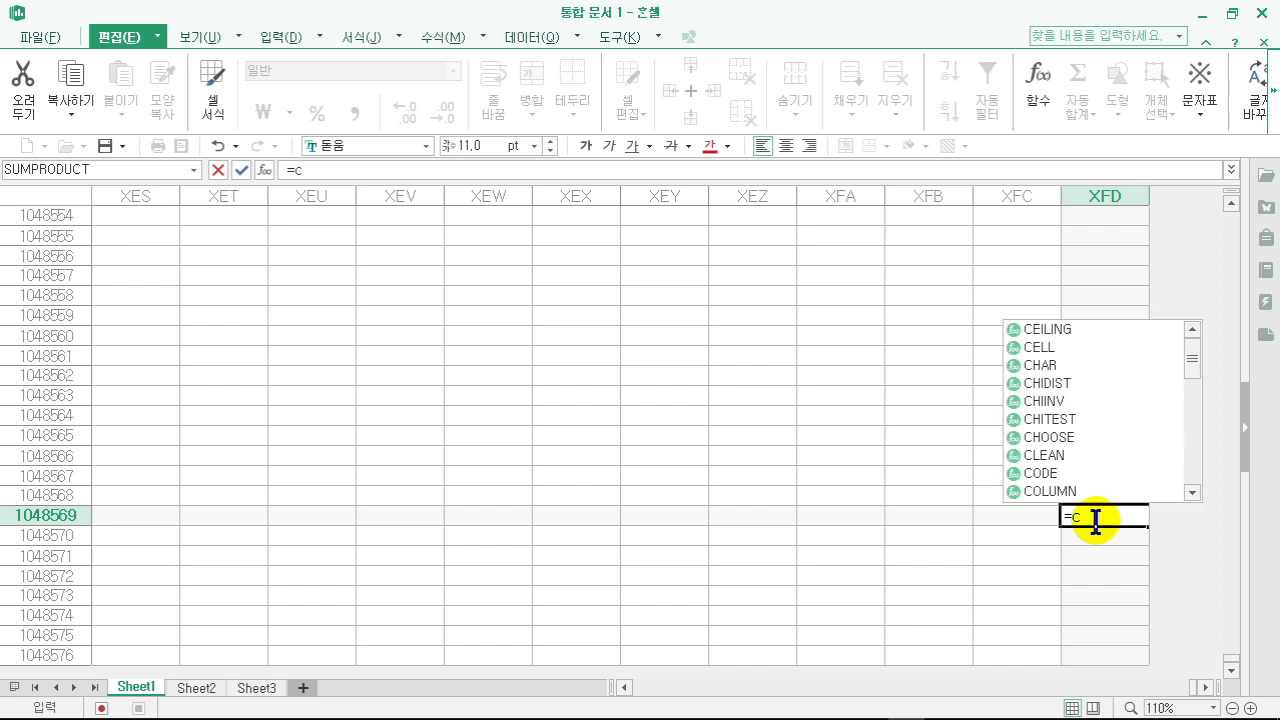
pyautogui.write('ol')
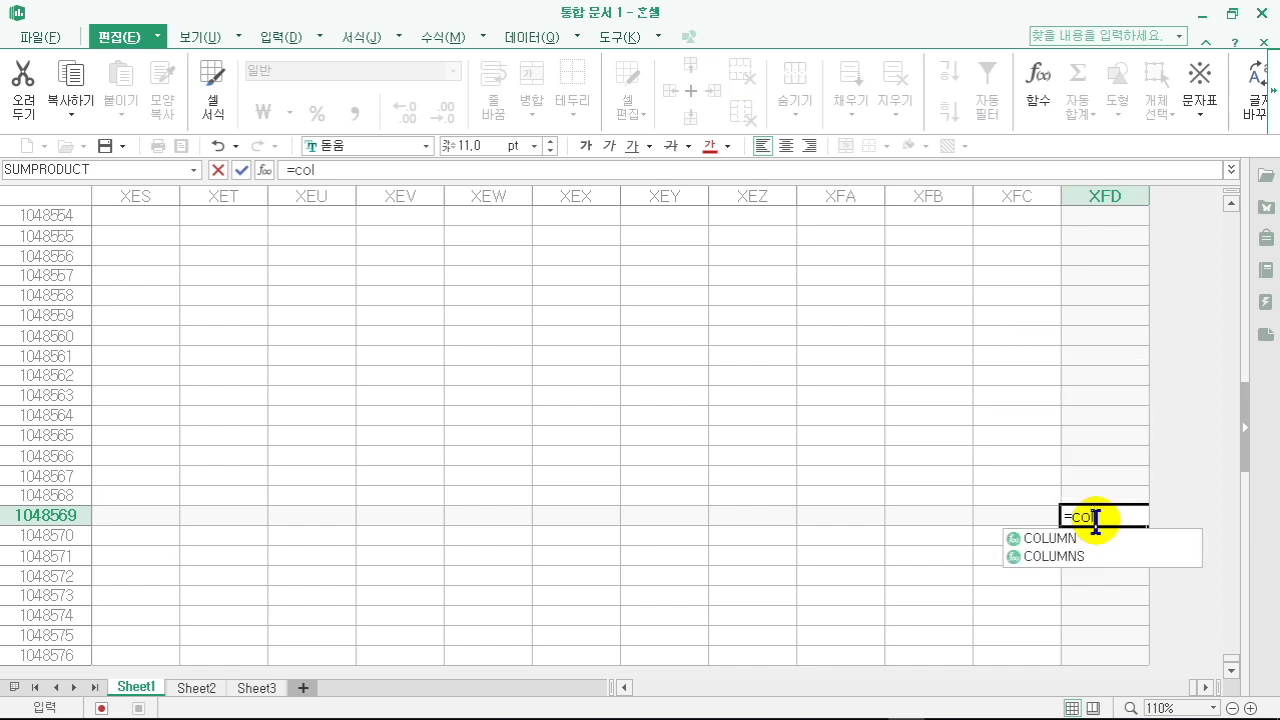
pyautogui.write('umn()')
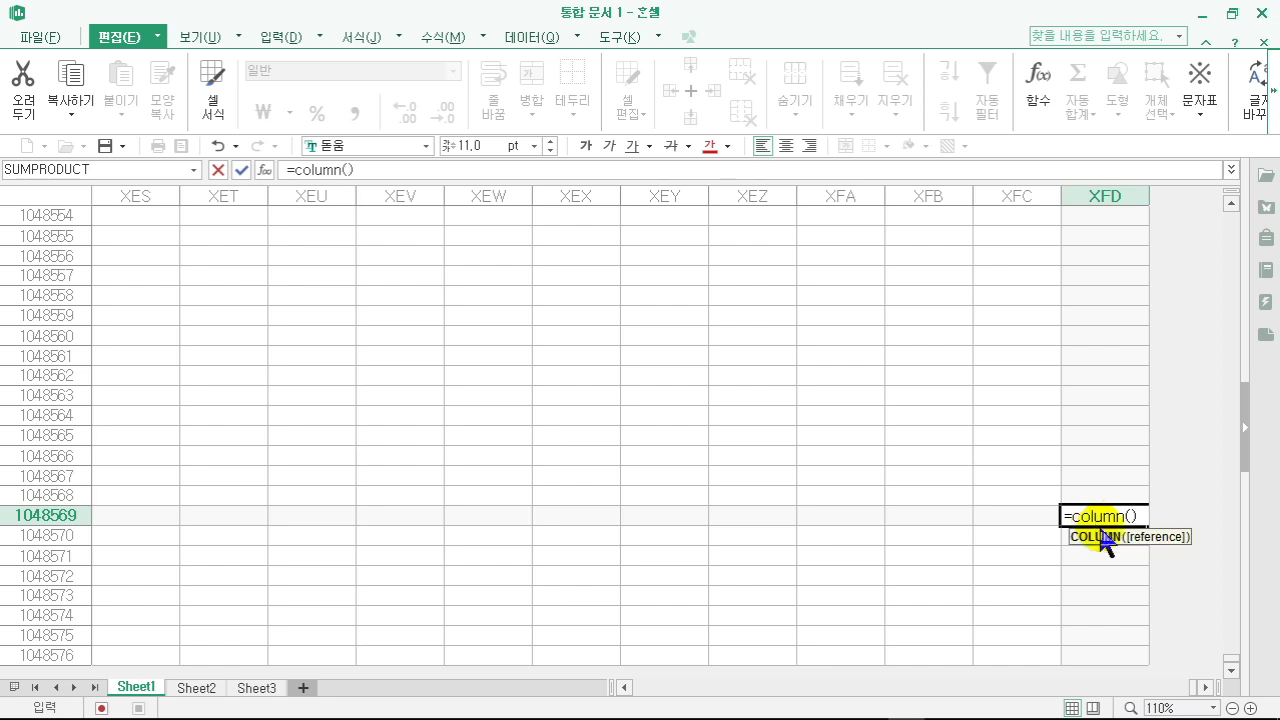
pyautogui.press('Return')
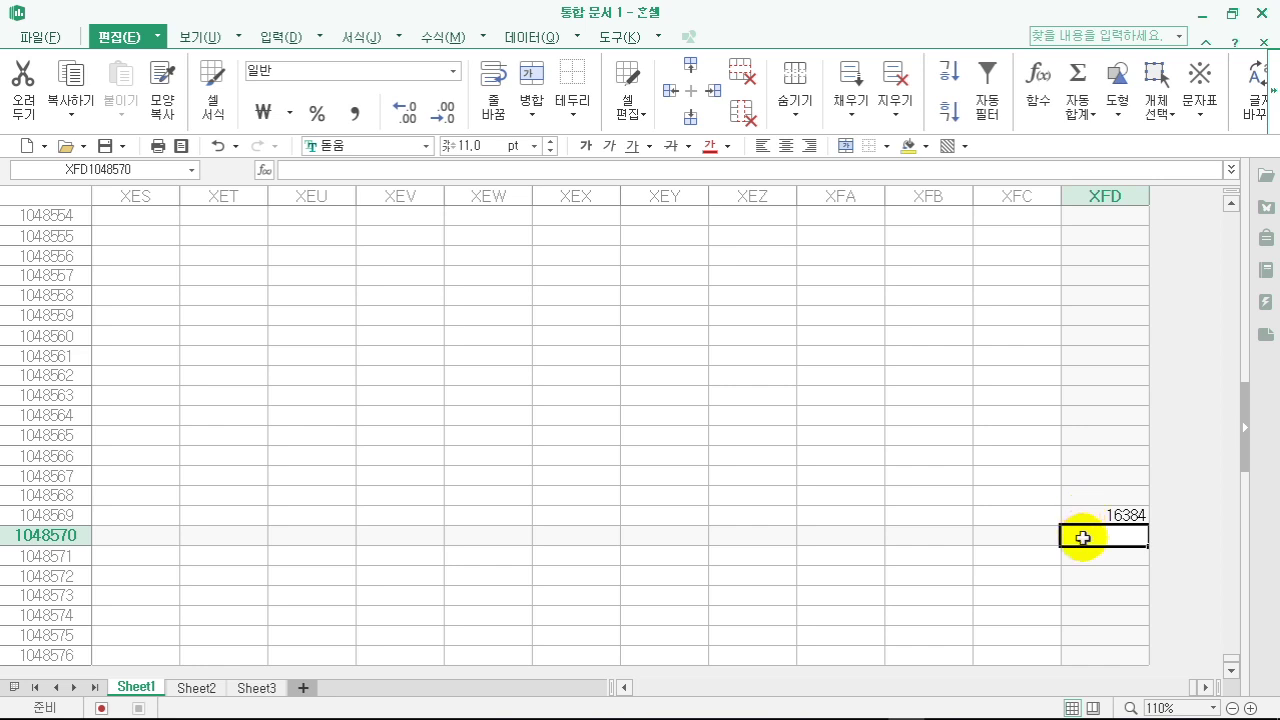
pyautogui.write('=')
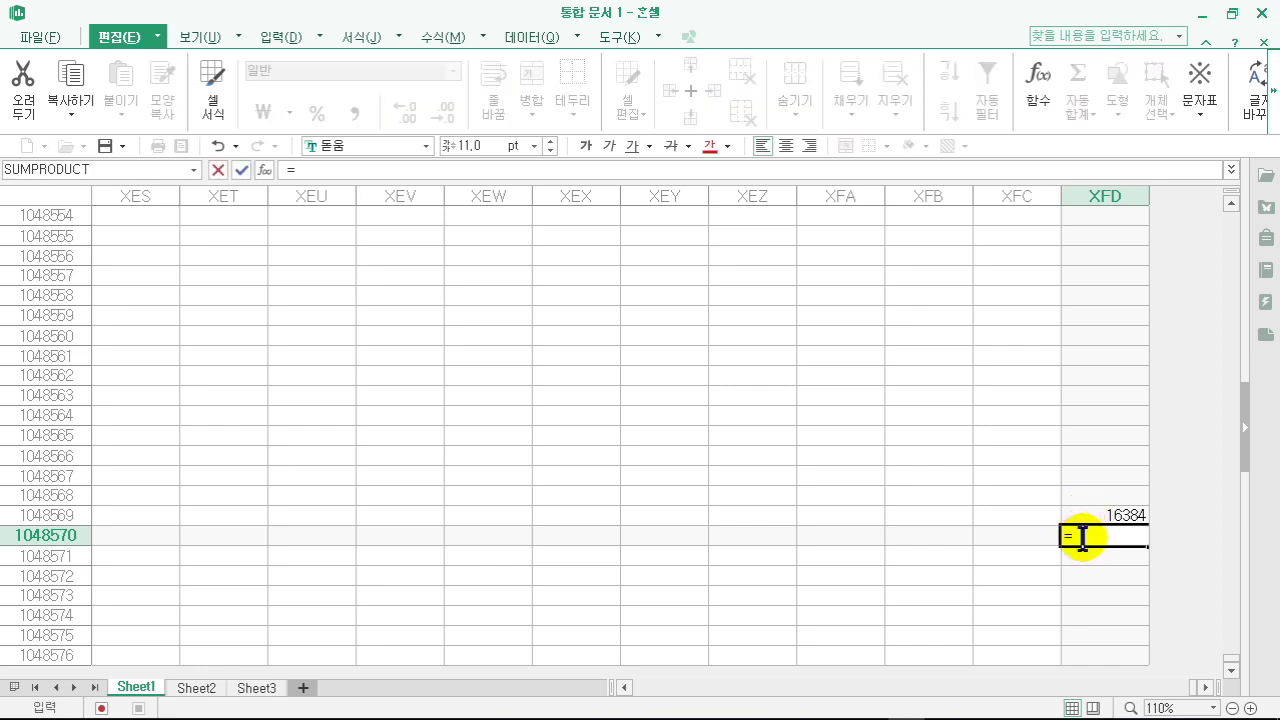
pyautogui.write('2')
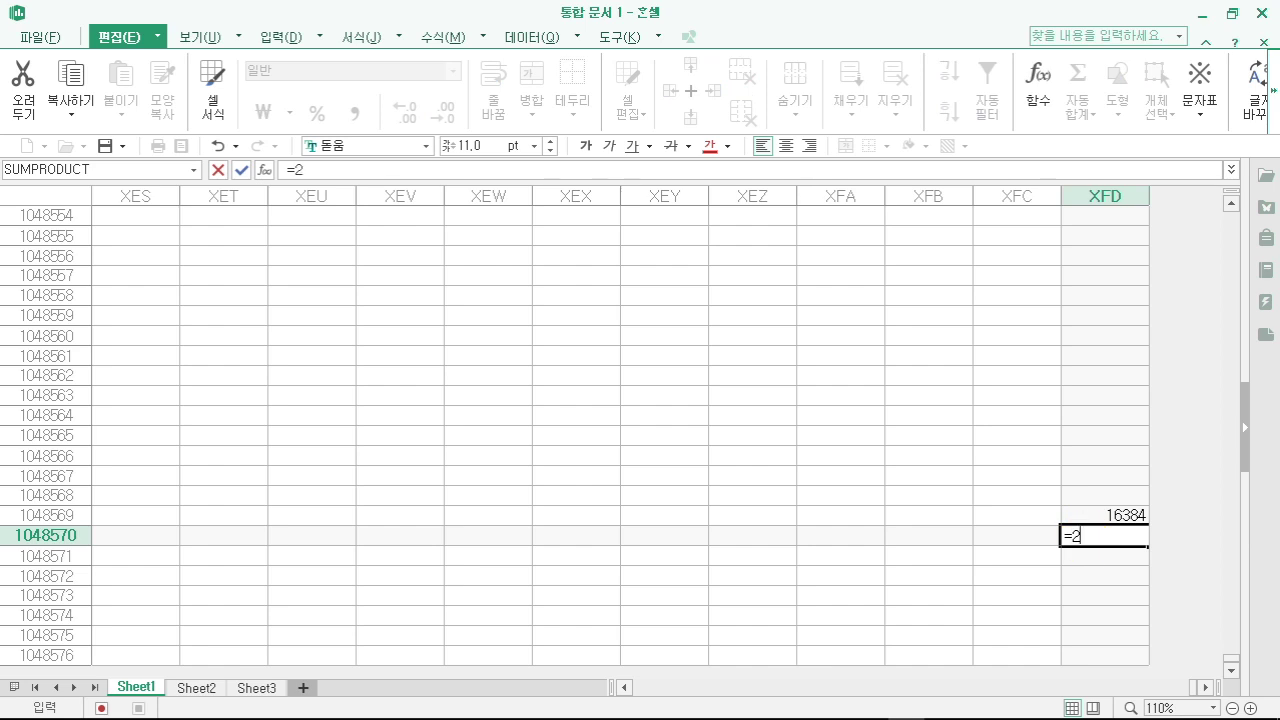
pyautogui.write('^14')
pyautogui.press('Return')
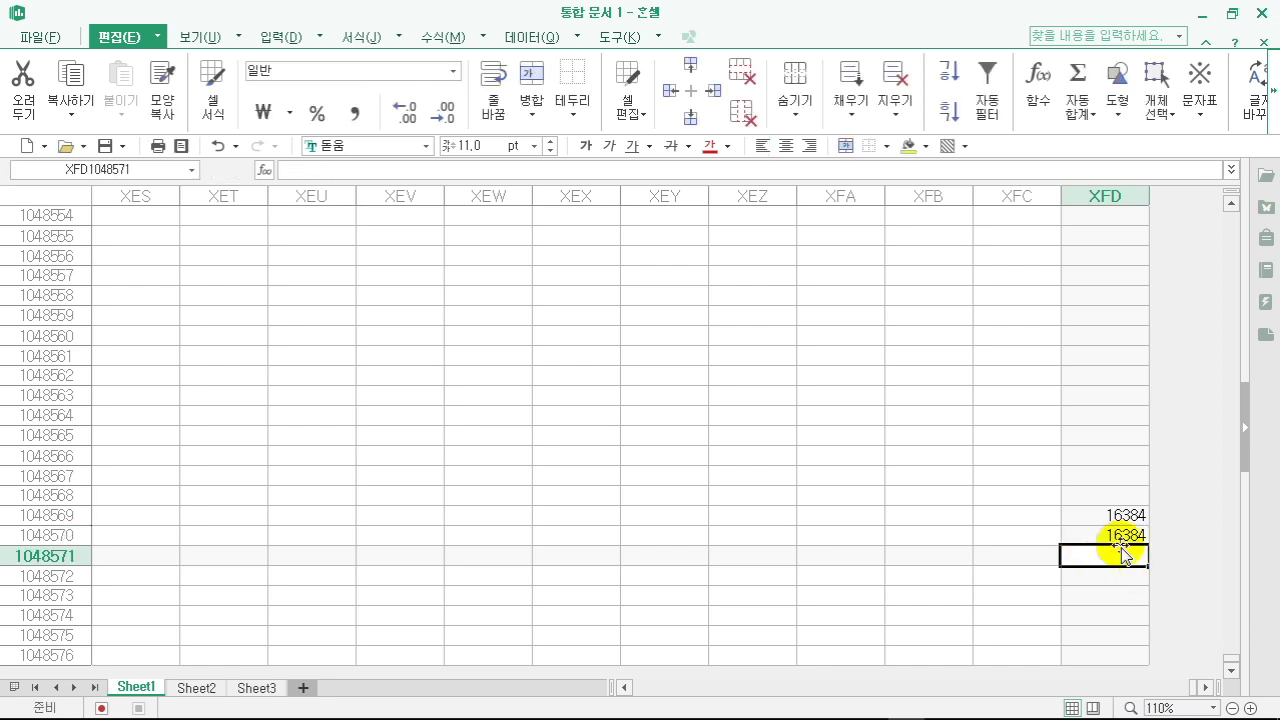
pyautogui.click(1088, 540)
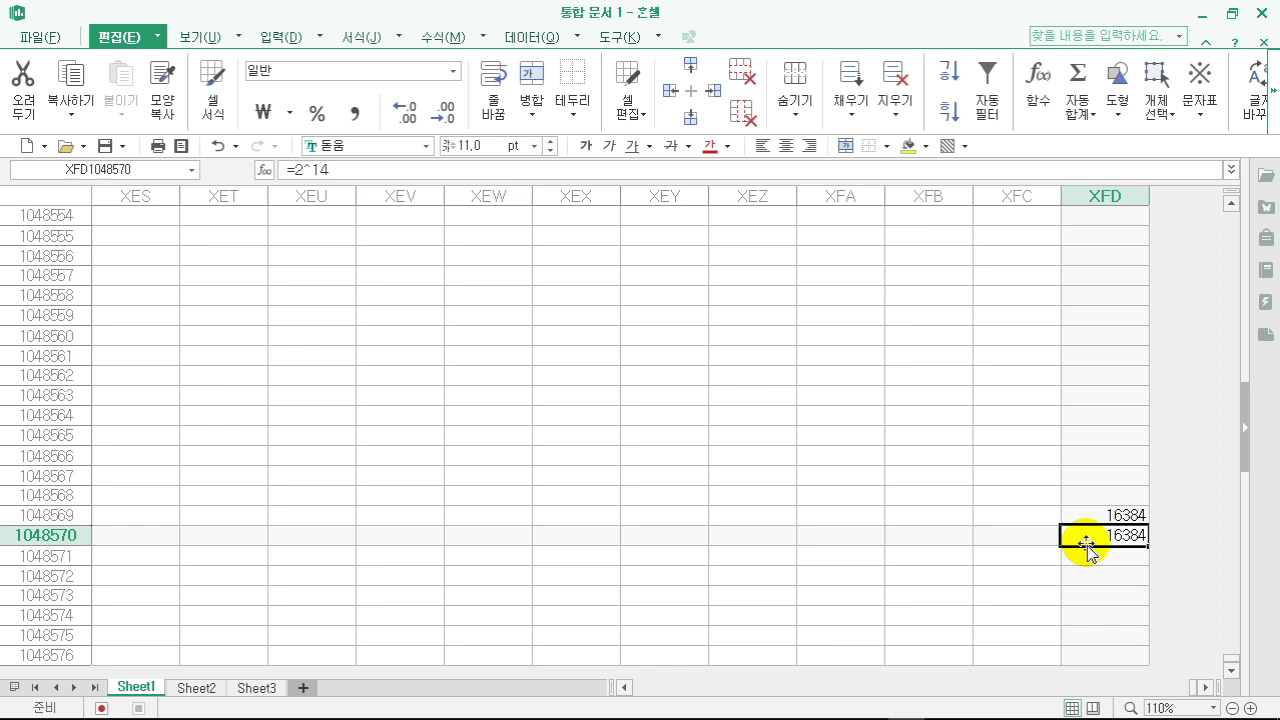
pyautogui.click(1094, 513)
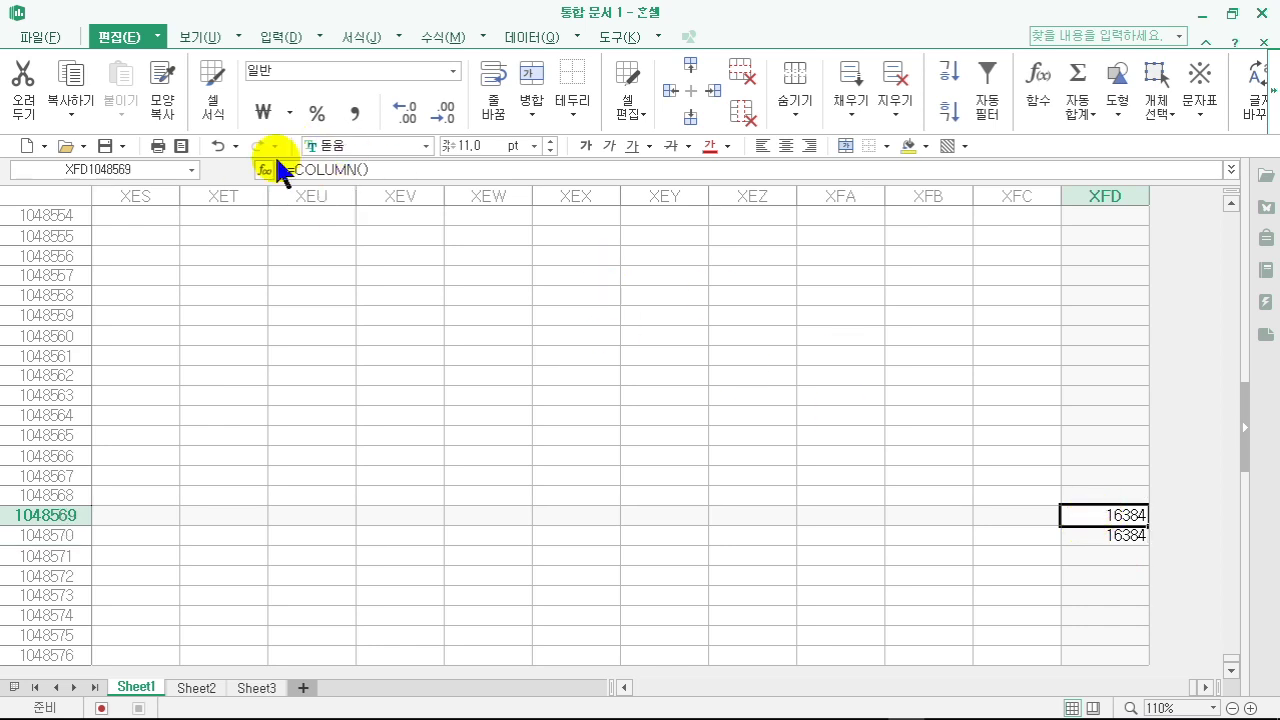
pyautogui.click(1110, 535)
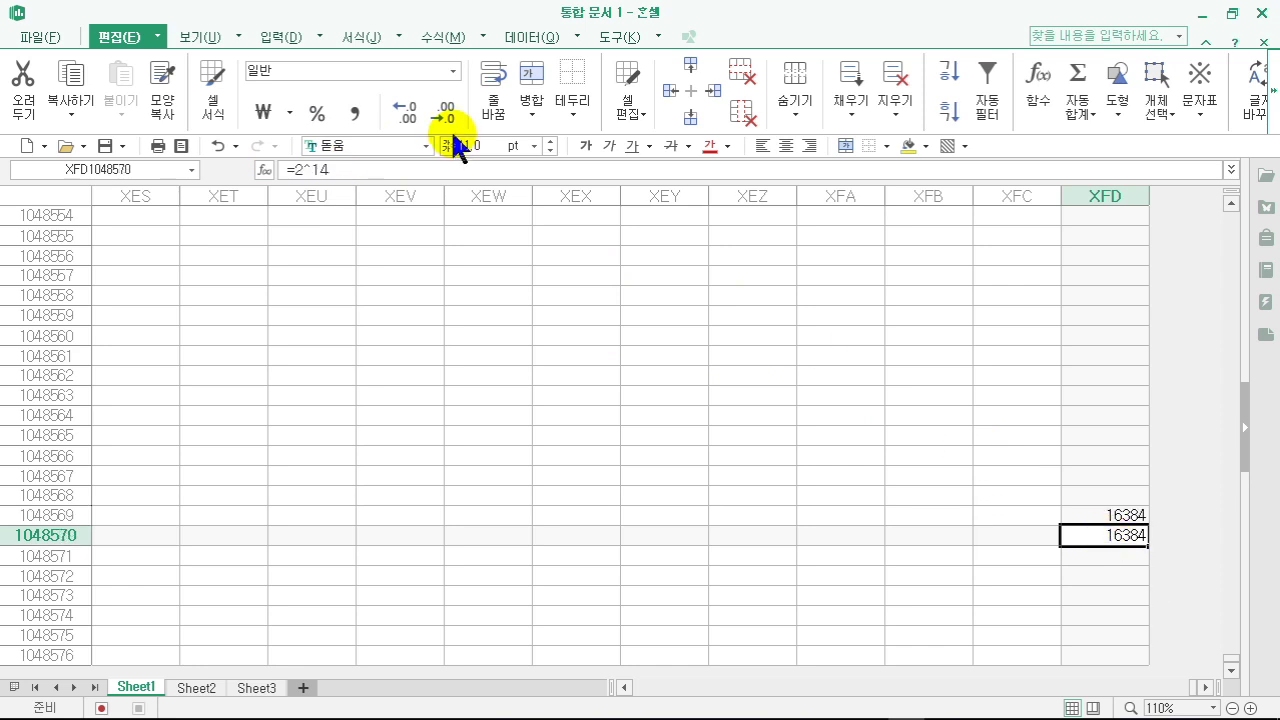
# - Move along row 1048570 with Home and Ctrl+Right, then return to A1 with Ctrl+Home
pyautogui.click(904, 538)
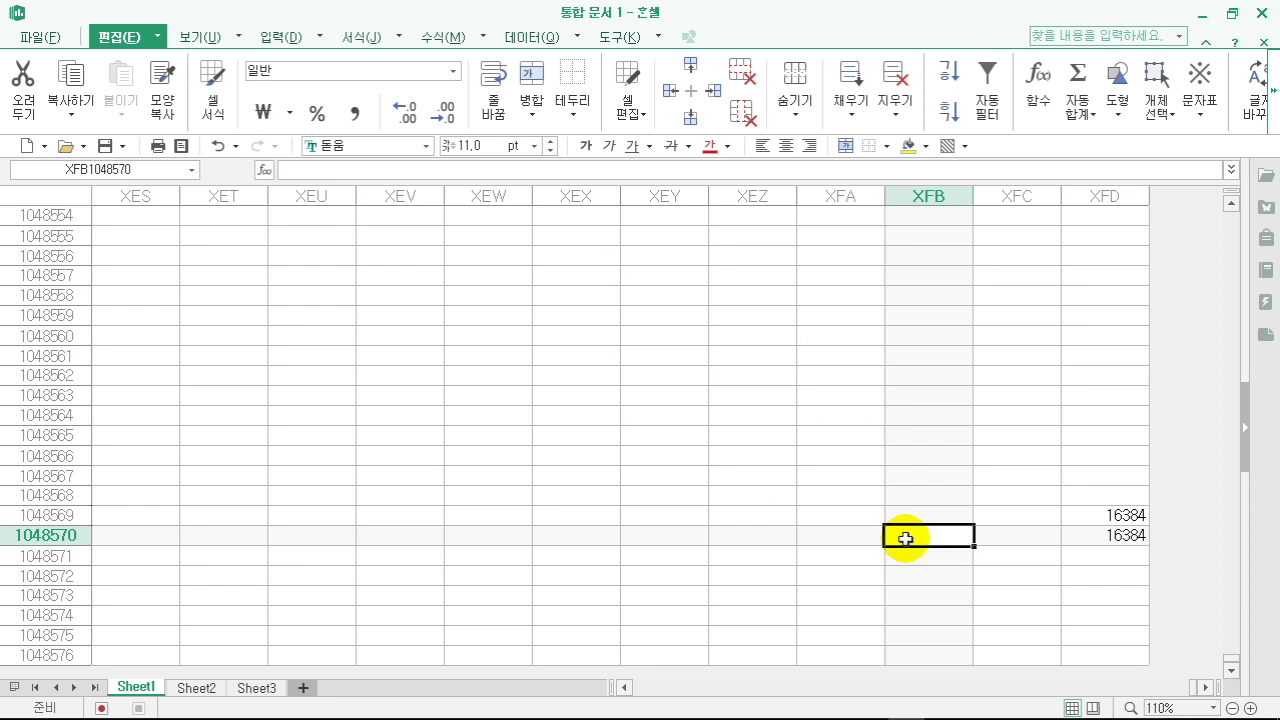
pyautogui.press('Home')
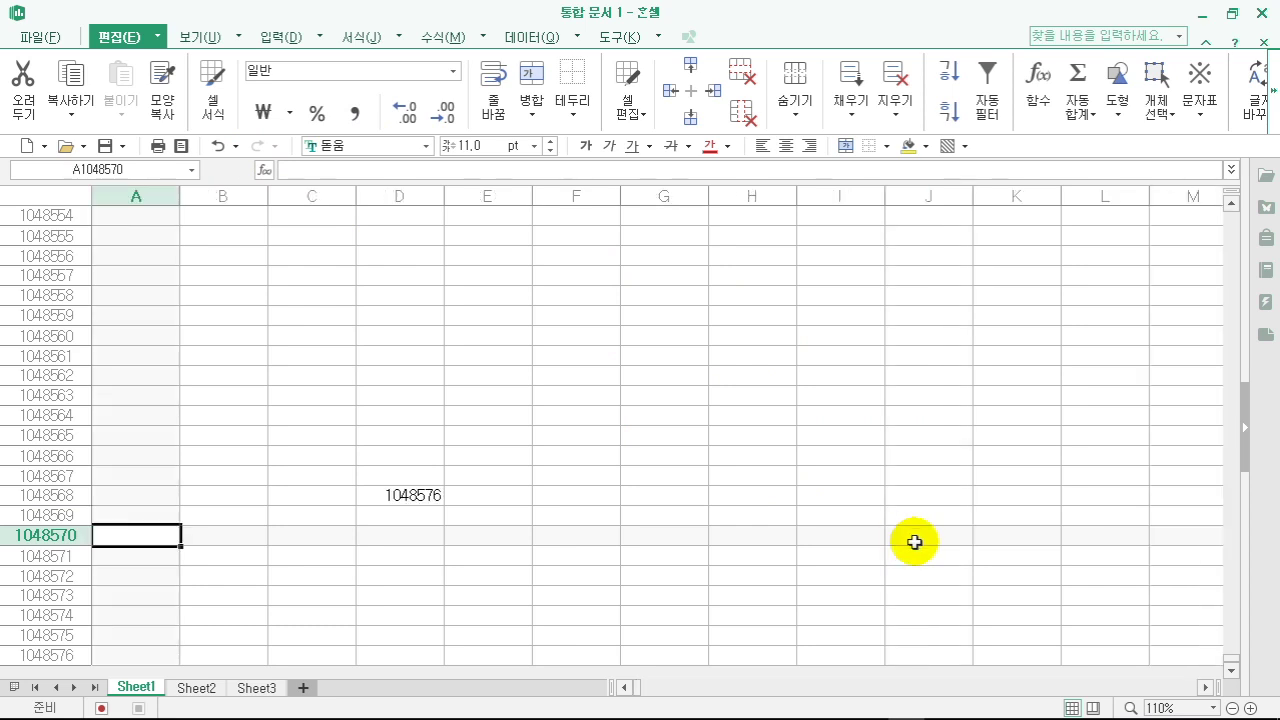
pyautogui.scroll(-3, 280, 540)
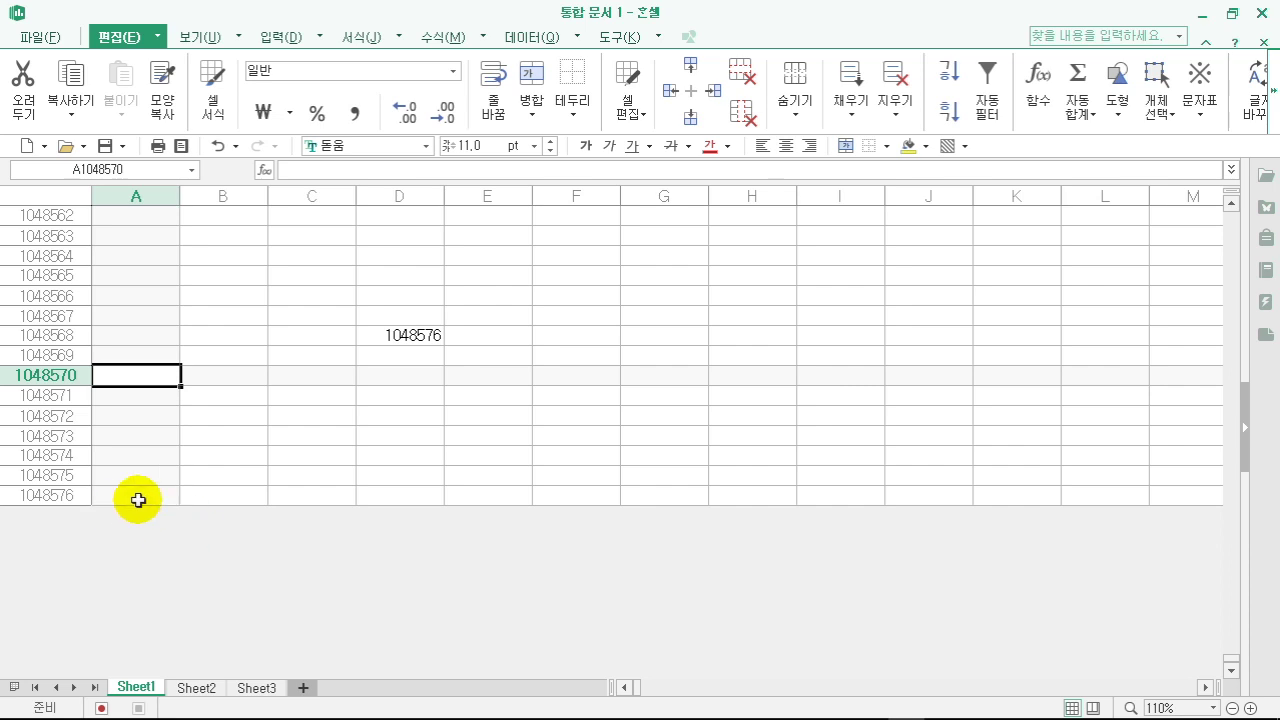
pyautogui.hotkey('ctrl', 'Right')
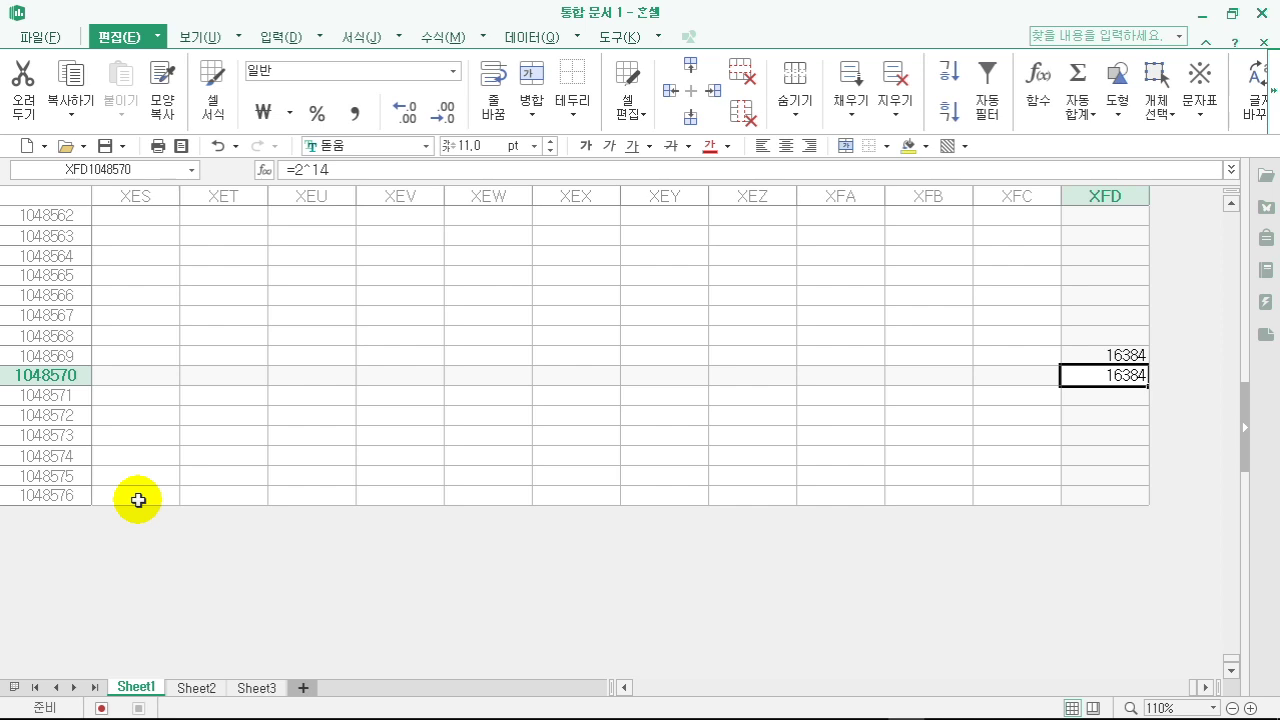
pyautogui.hotkey('ctrl', 'Home')
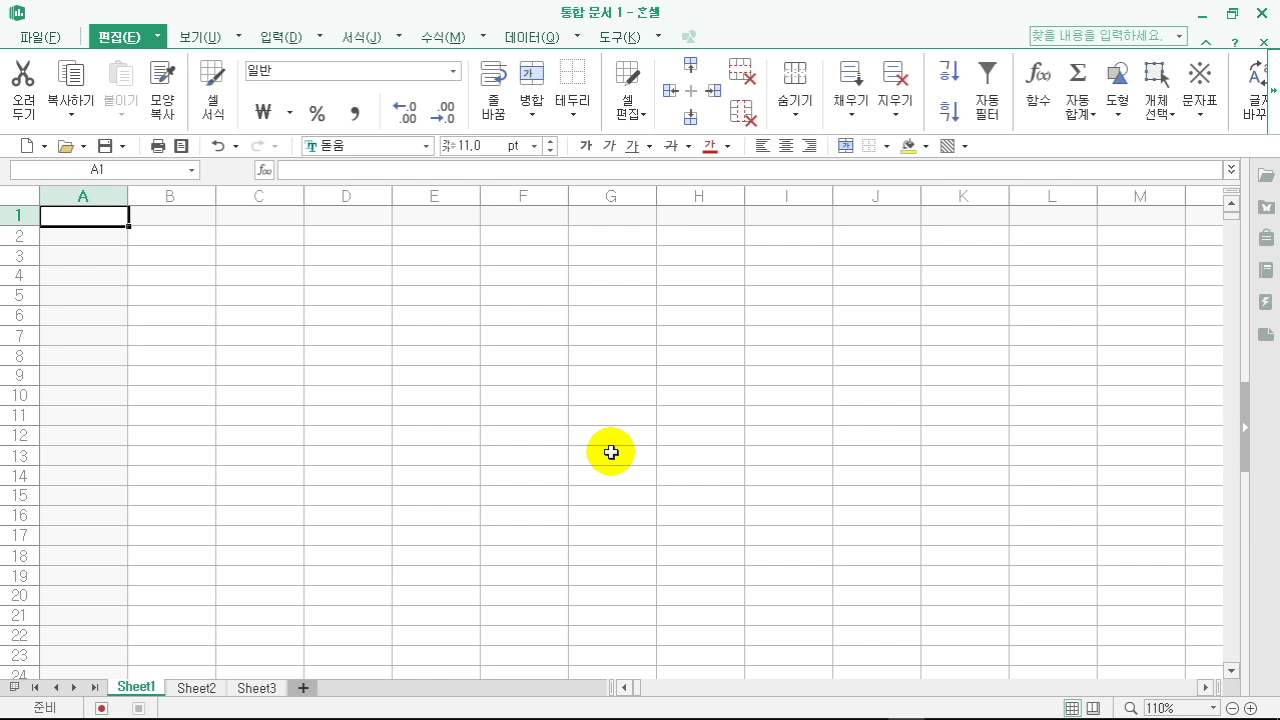
# - Jump to cell G2000 using the Go To prompt
pyautogui.click(604, 453)
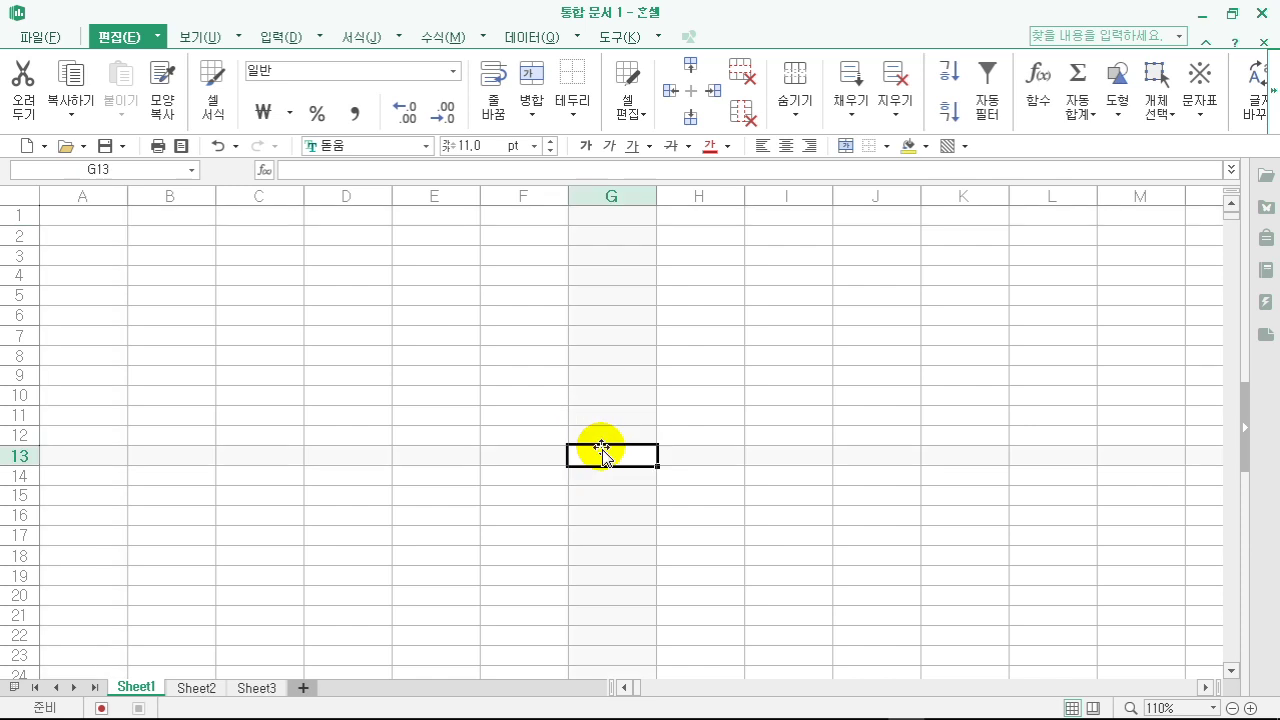
pyautogui.hotkey('ctrl', 'g')
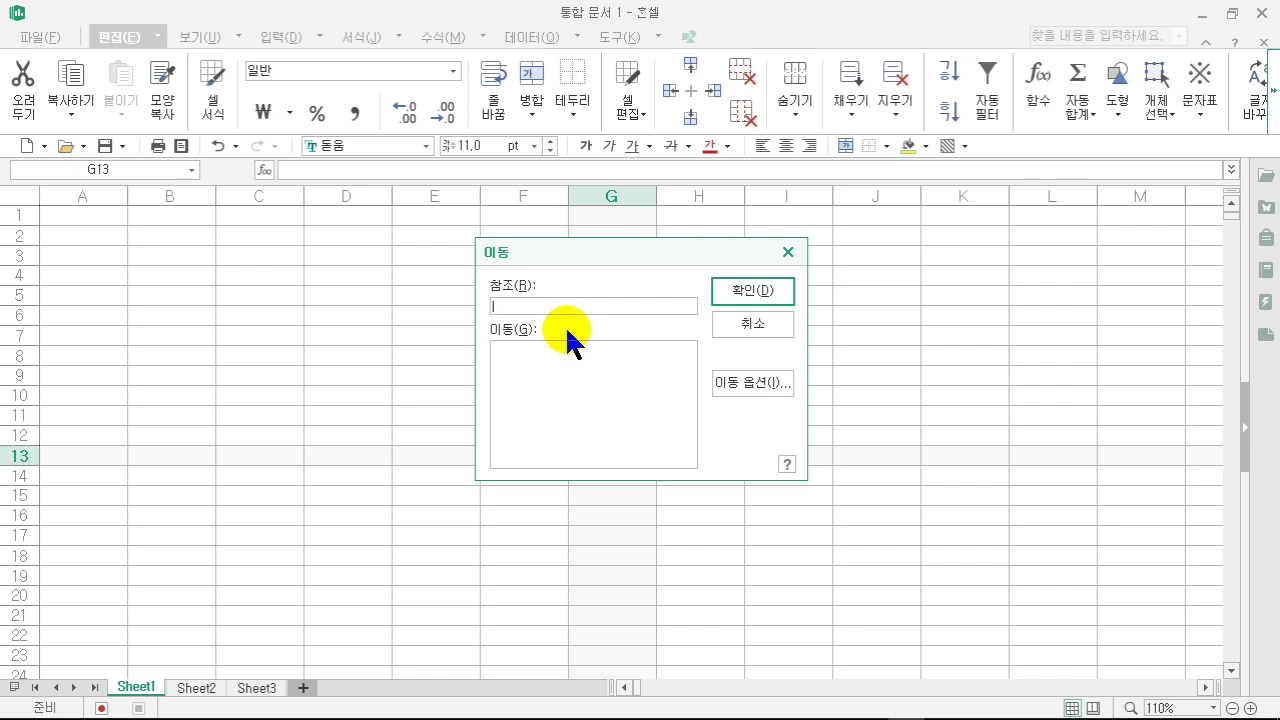
pyautogui.write('g')
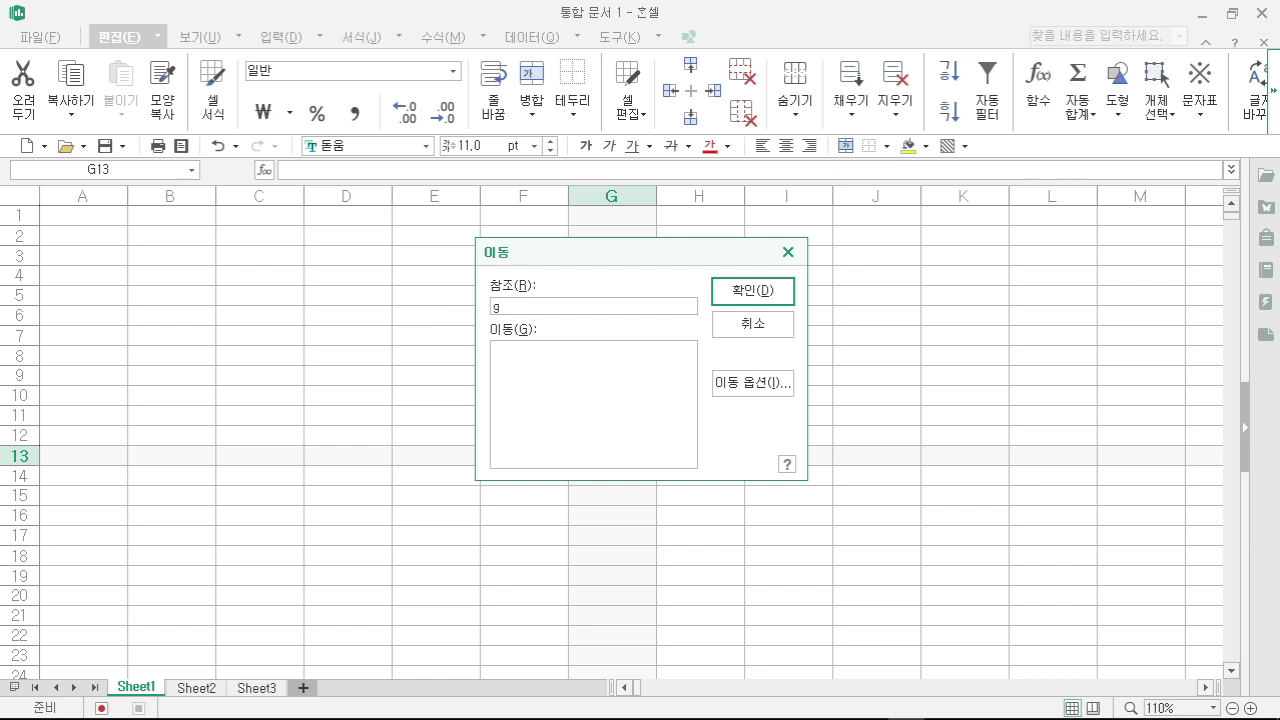
pyautogui.write('2000')
pyautogui.click(753, 291)
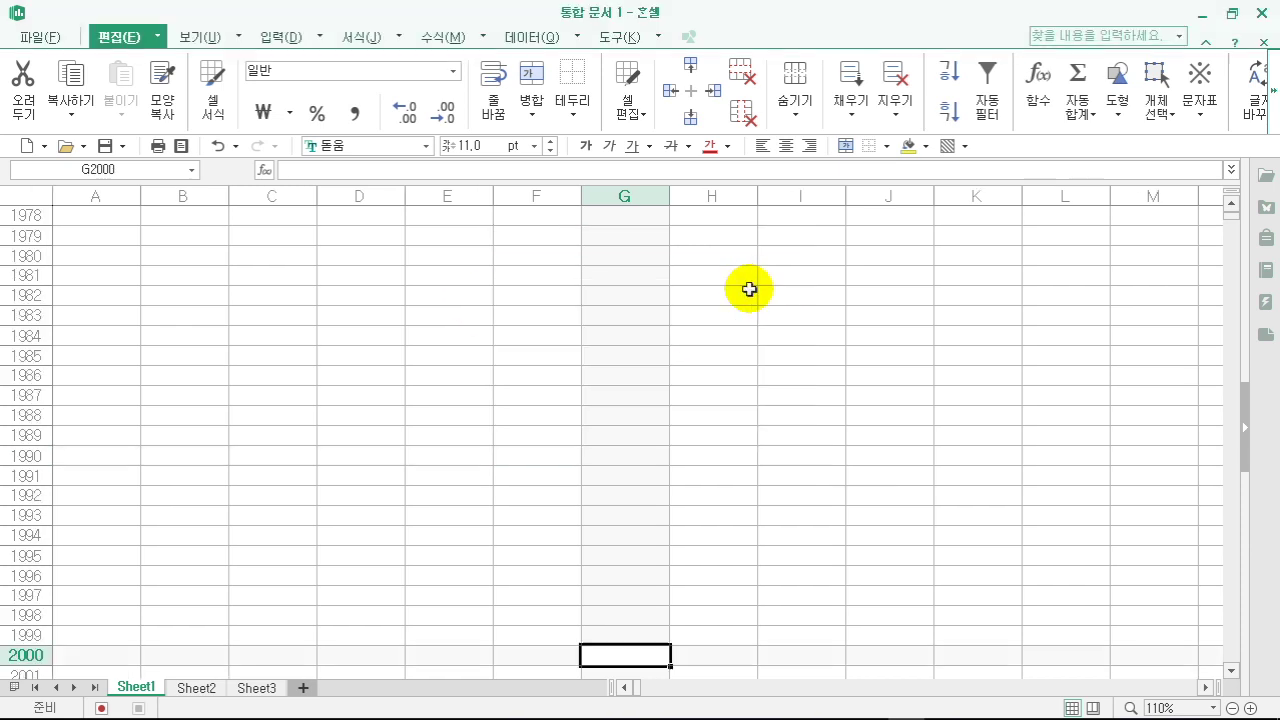
# - Type a person's name into G2000, then return to cell A1
pyautogui.scroll(-2, 620, 585)
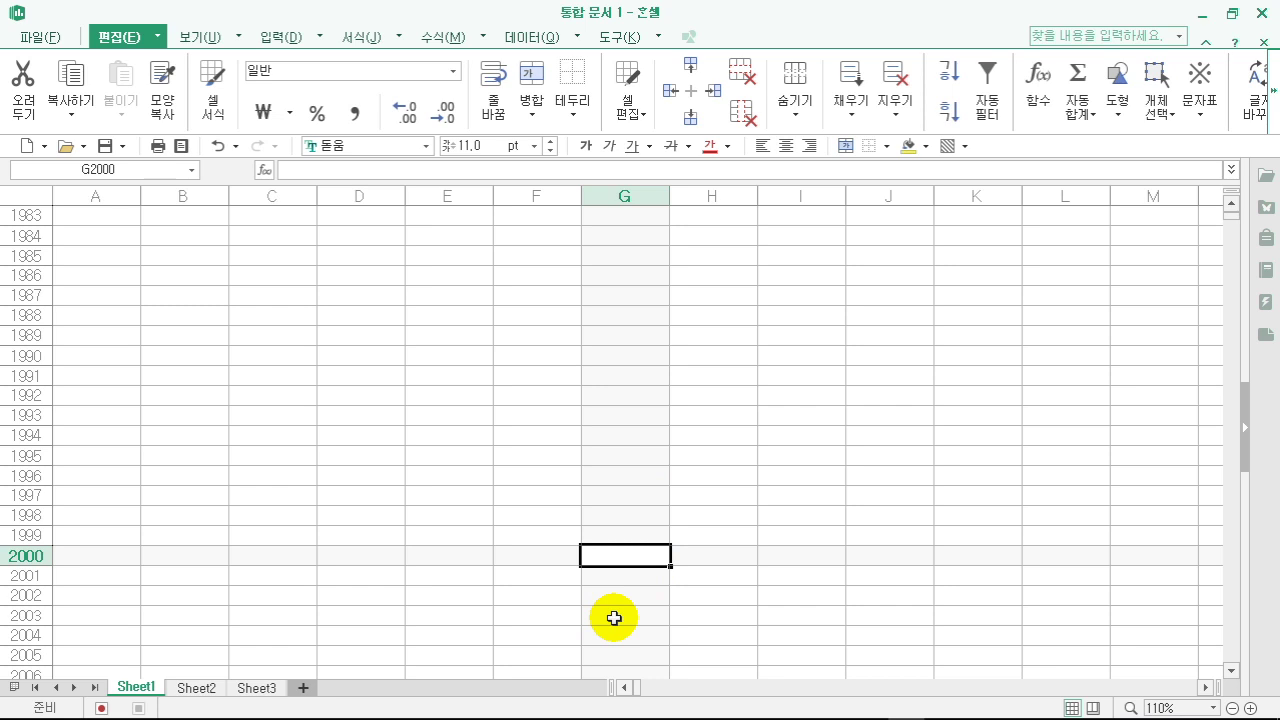
pyautogui.write('안')
pyautogui.press('BackSpace')
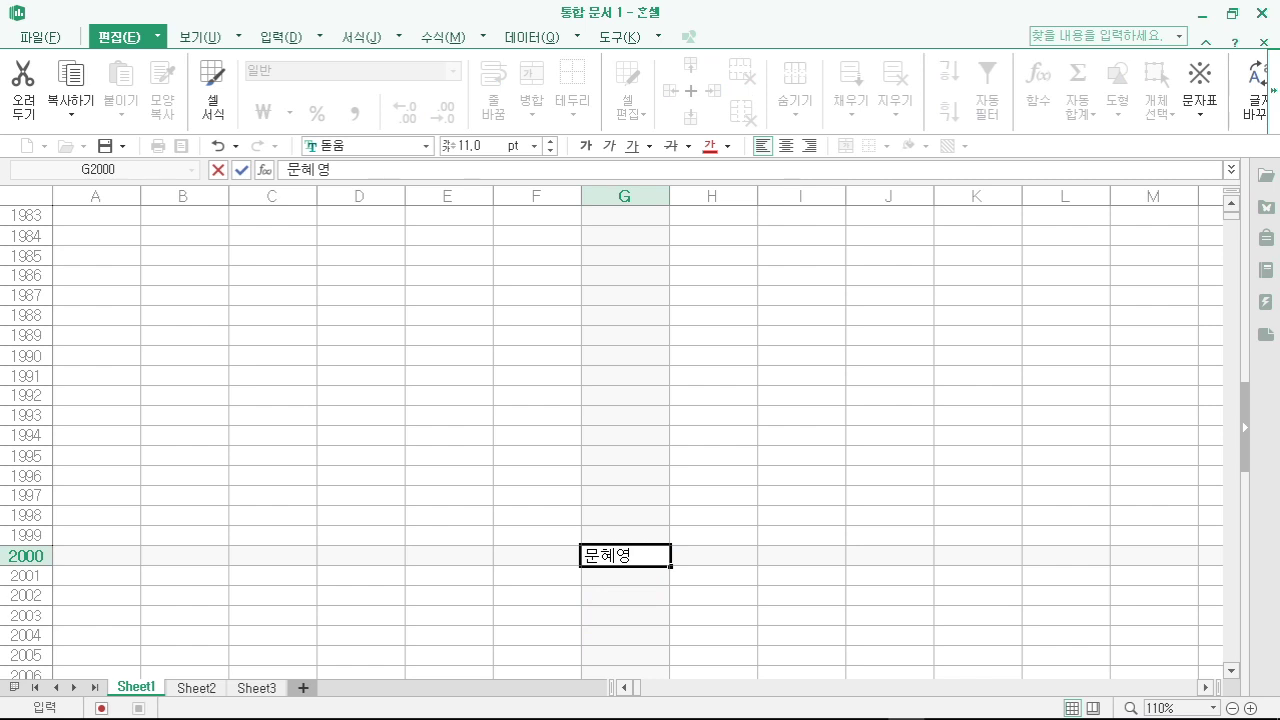
pyautogui.press('Return')
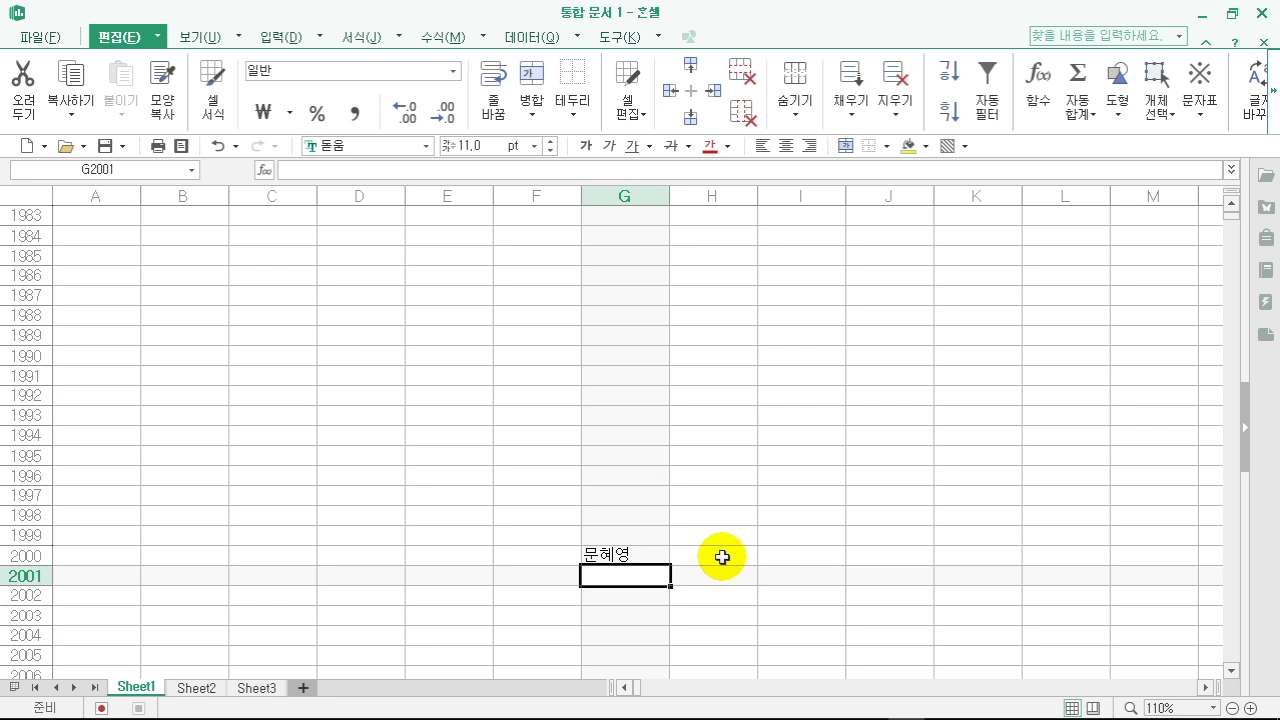
pyautogui.hotkey('ctrl', 'Home')
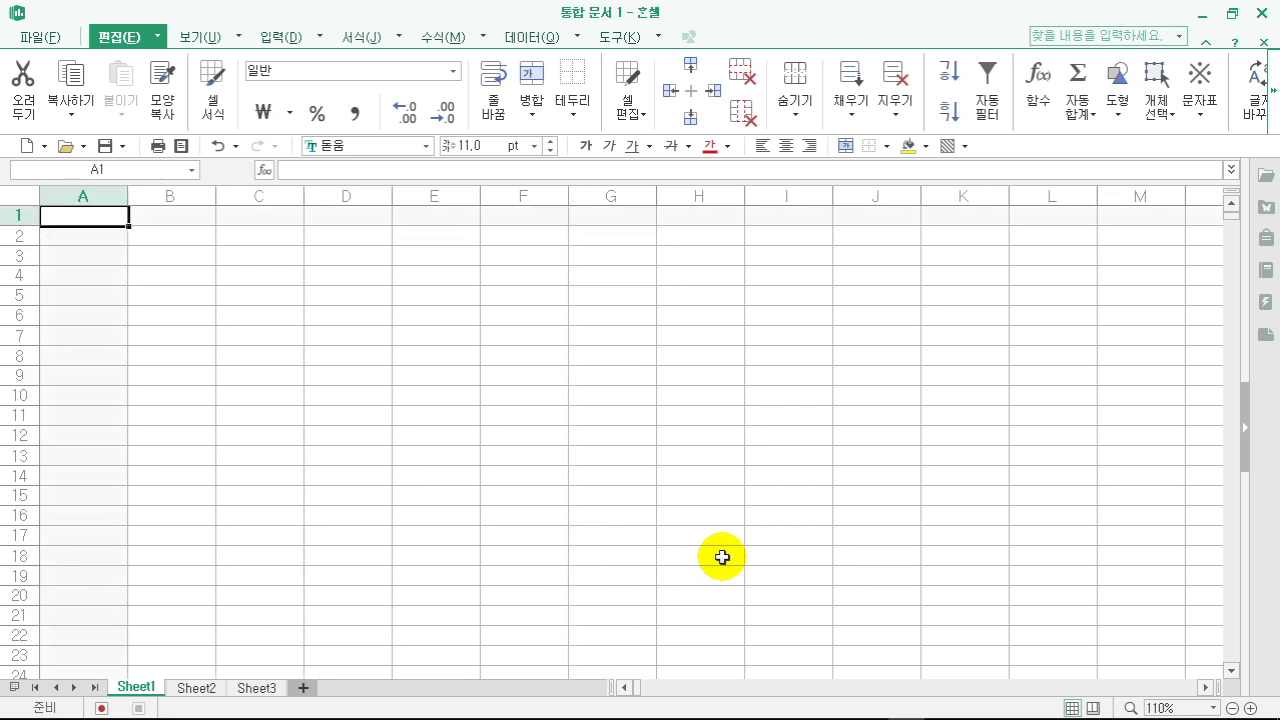
# - Select the entire sheet and delete every remaining value from it
pyautogui.click(432, 377)
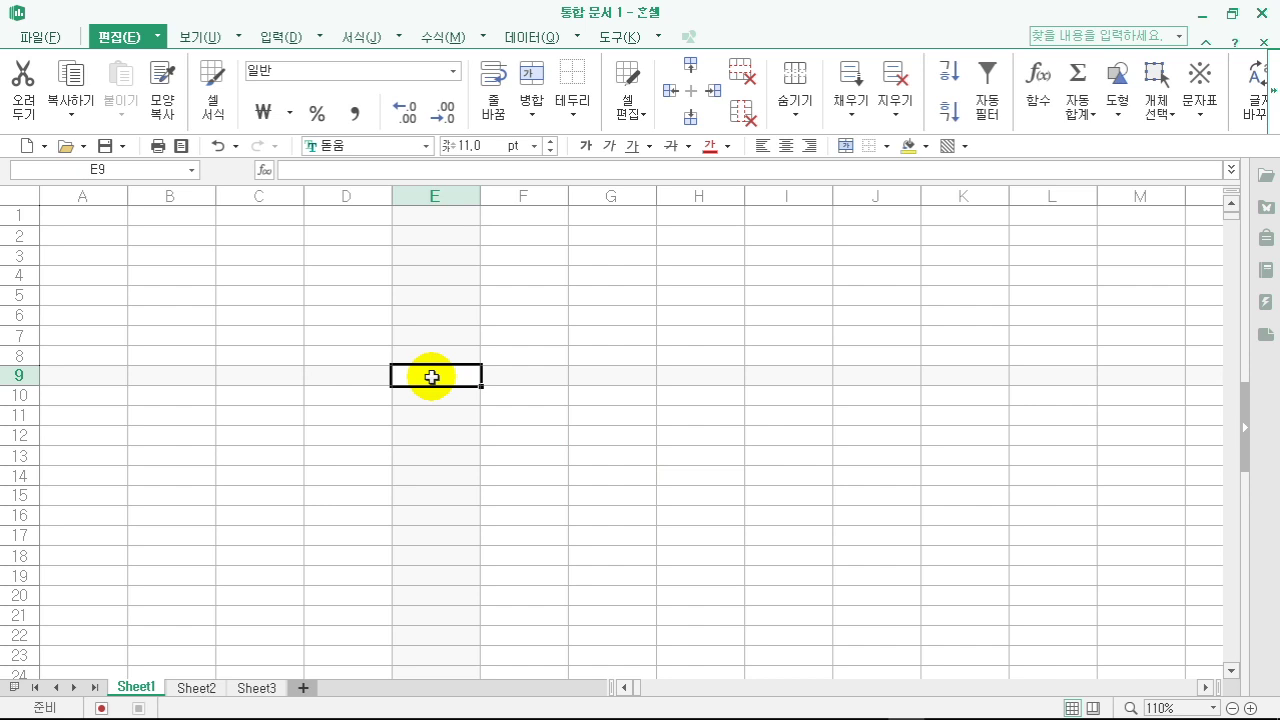
pyautogui.click(545, 352)
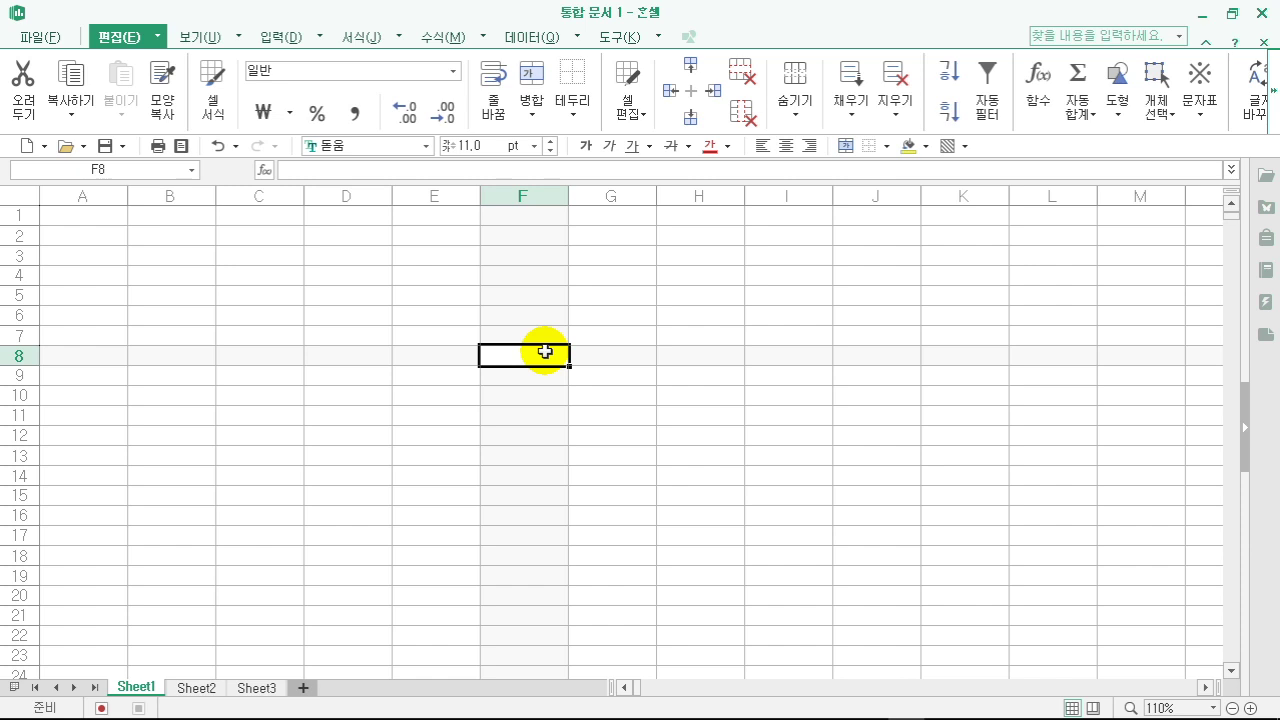
pyautogui.hotkey('ctrl', 'a')
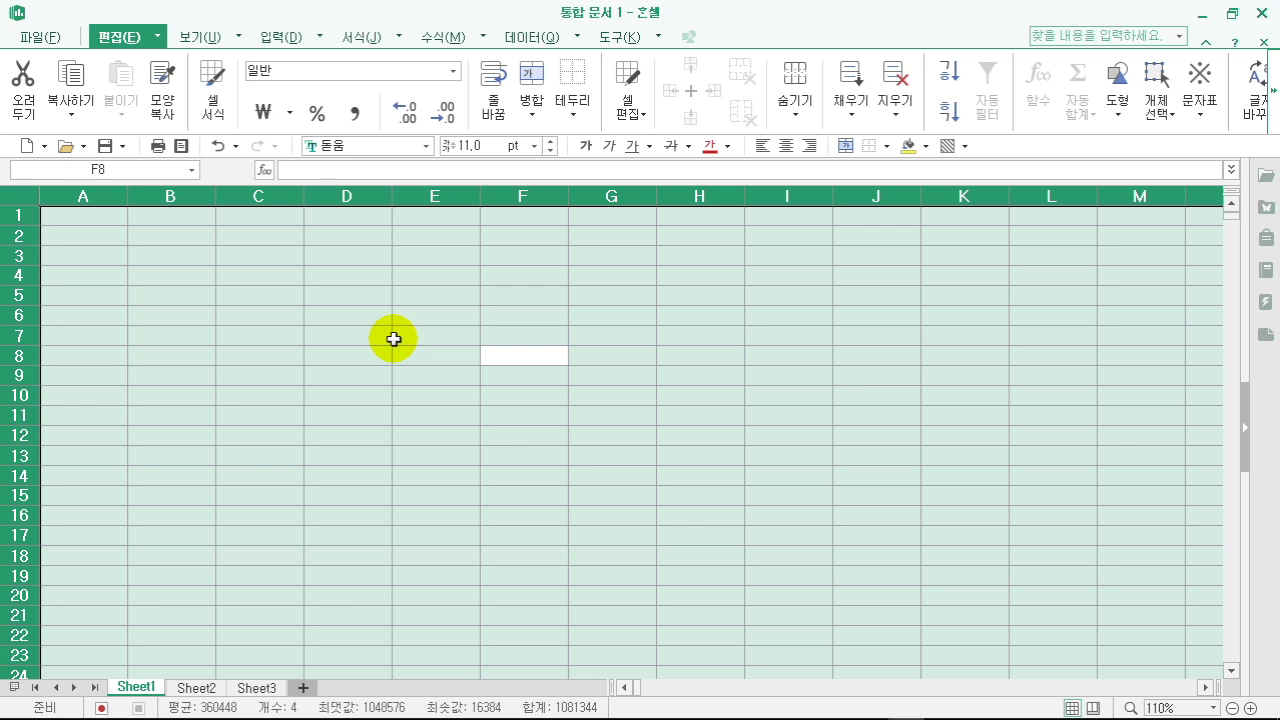
pyautogui.click(381, 338)
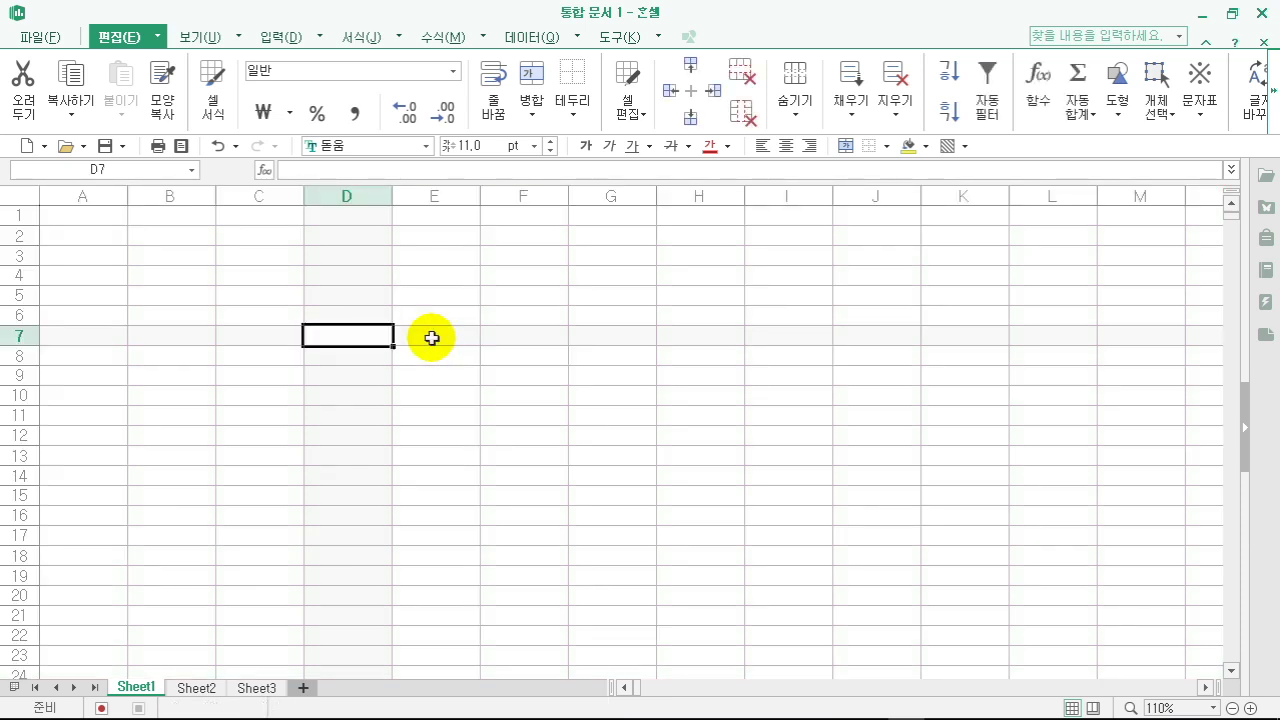
pyautogui.click(524, 374)
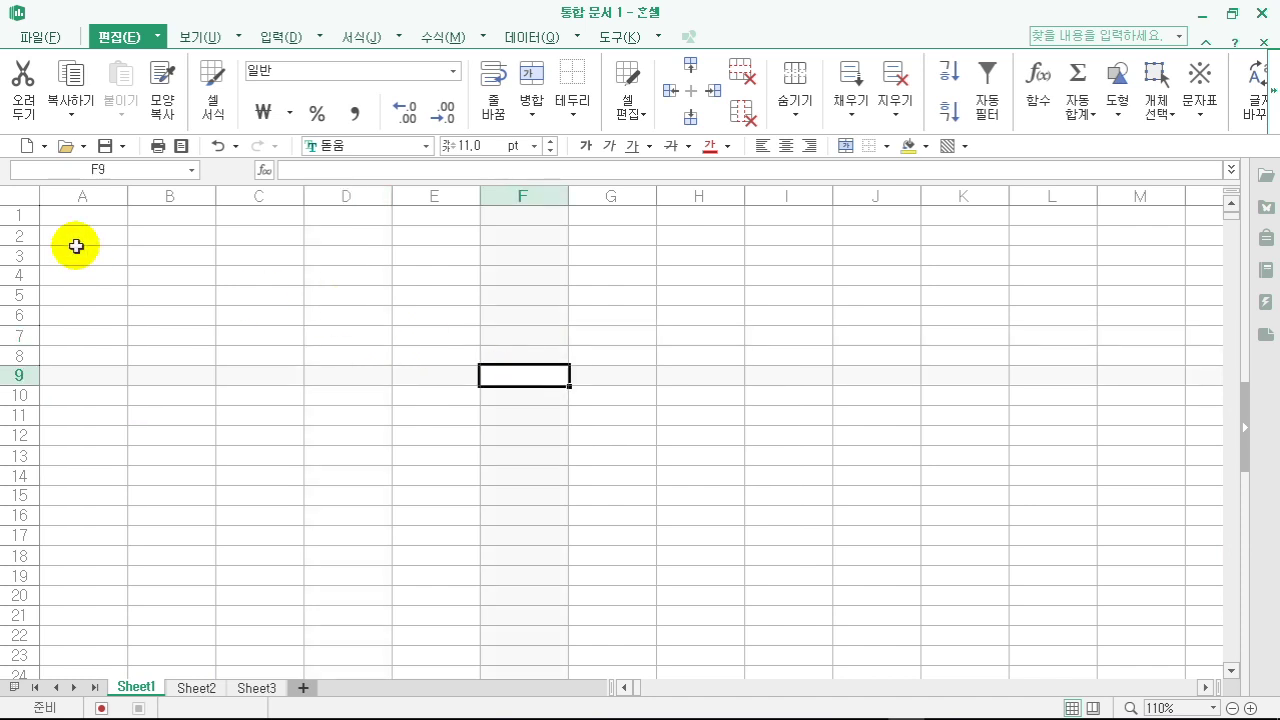
pyautogui.click(20, 195)
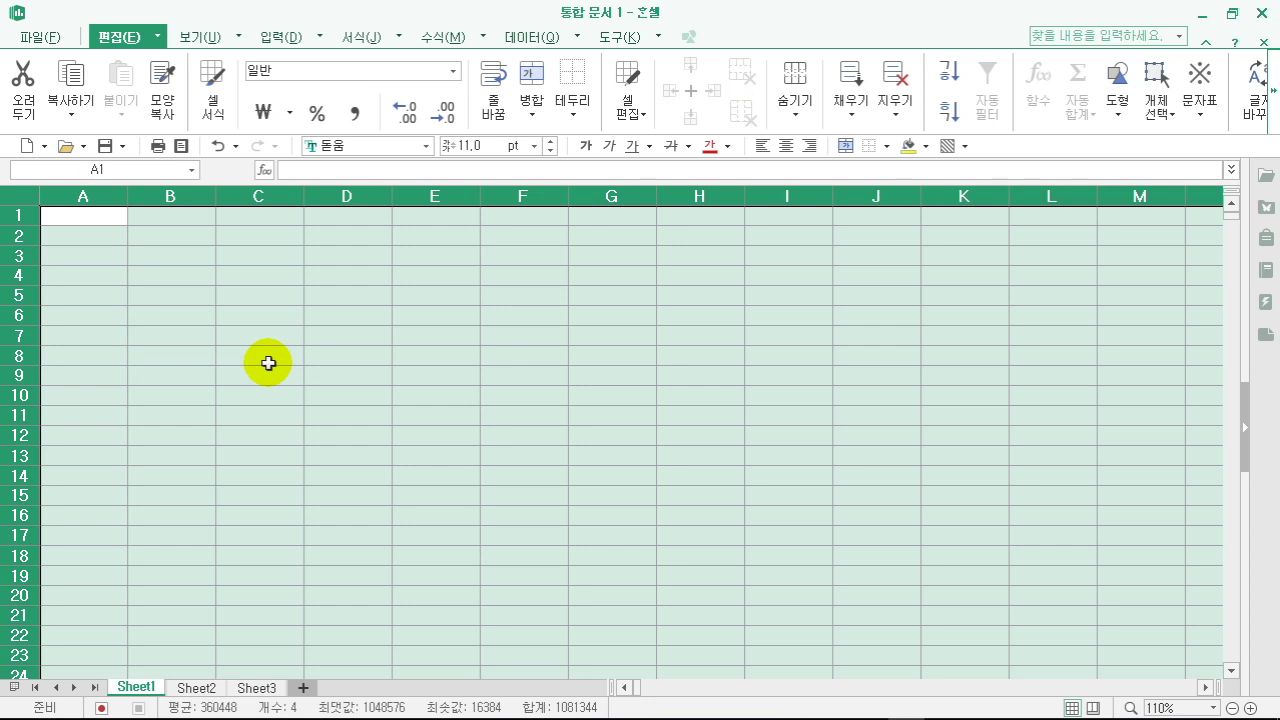
pyautogui.press('Delete')
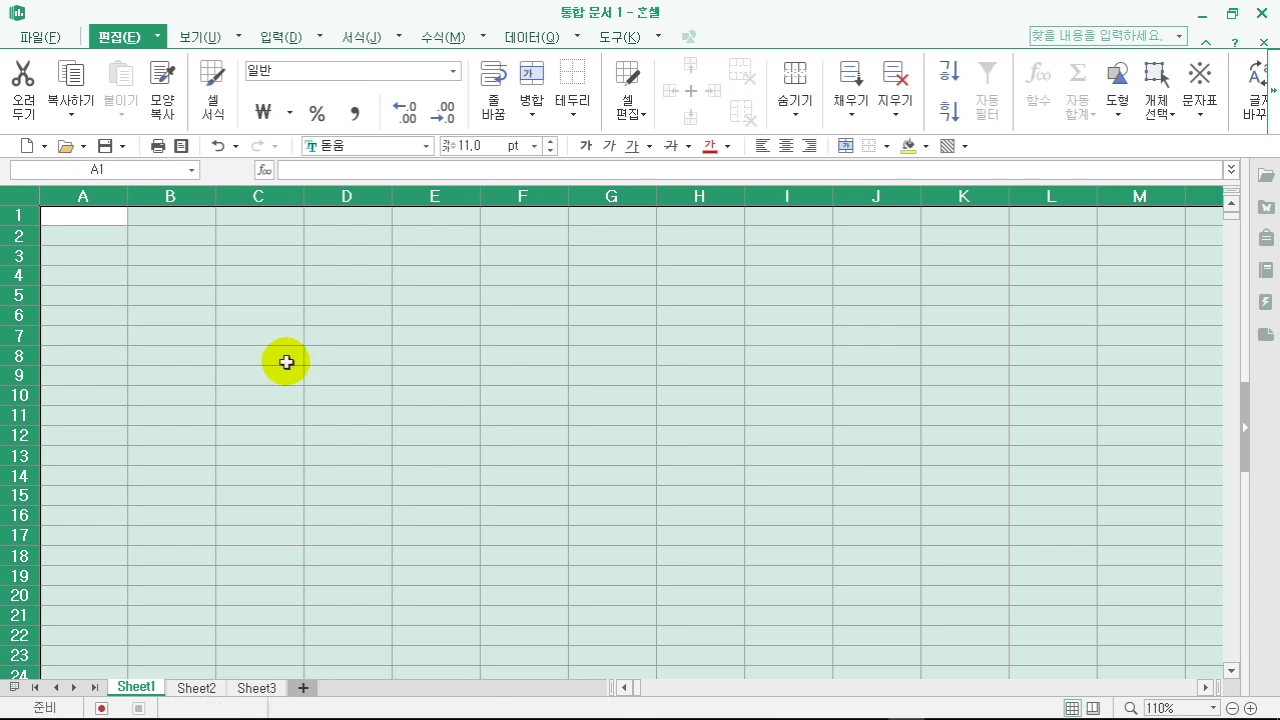
# - Jump from D9 to the sheet's last cell XFD1048576, then bring up the Go To (이동) dialog
pyautogui.click(373, 376)
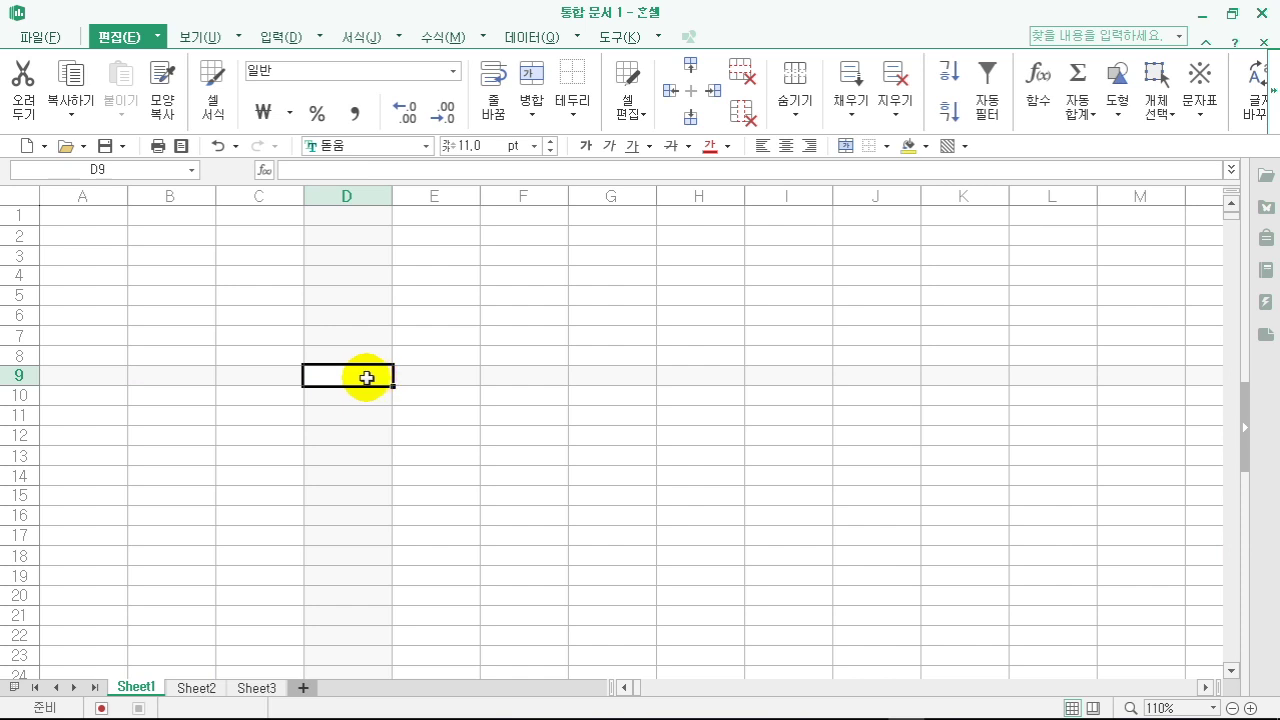
pyautogui.hotkey('ctrl', 'Down')
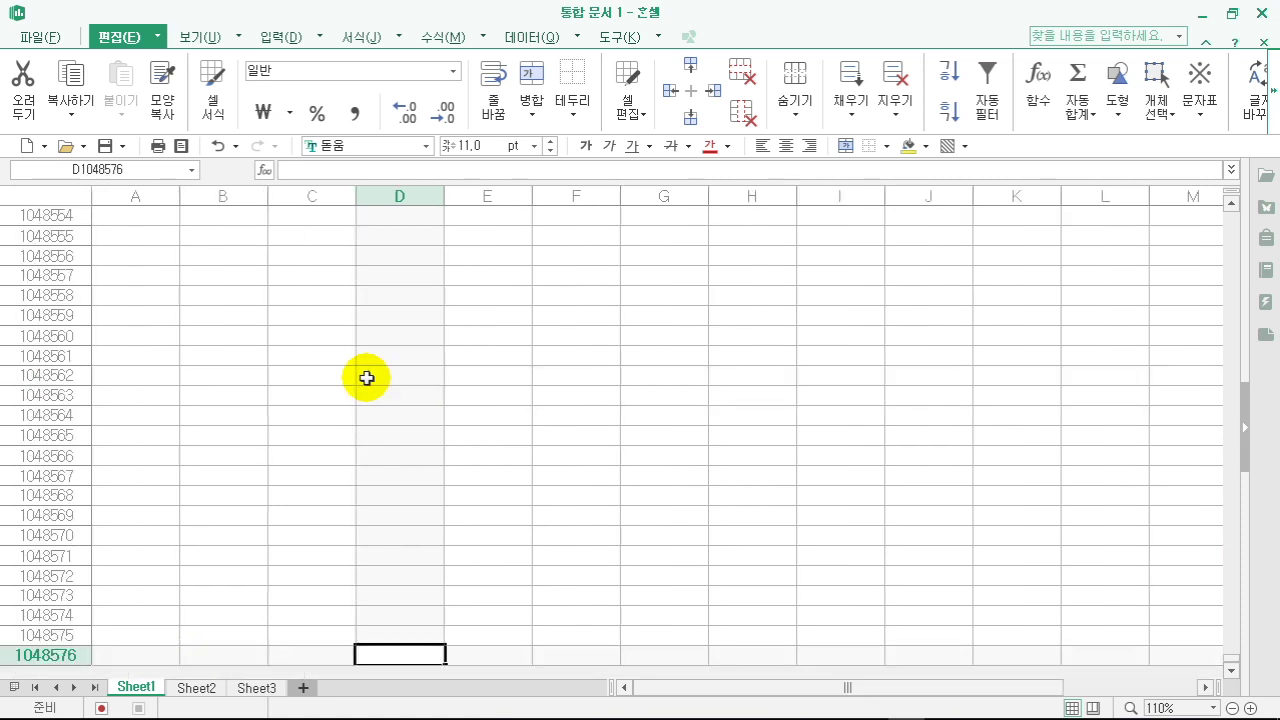
pyautogui.hotkey('ctrl', 'Right')
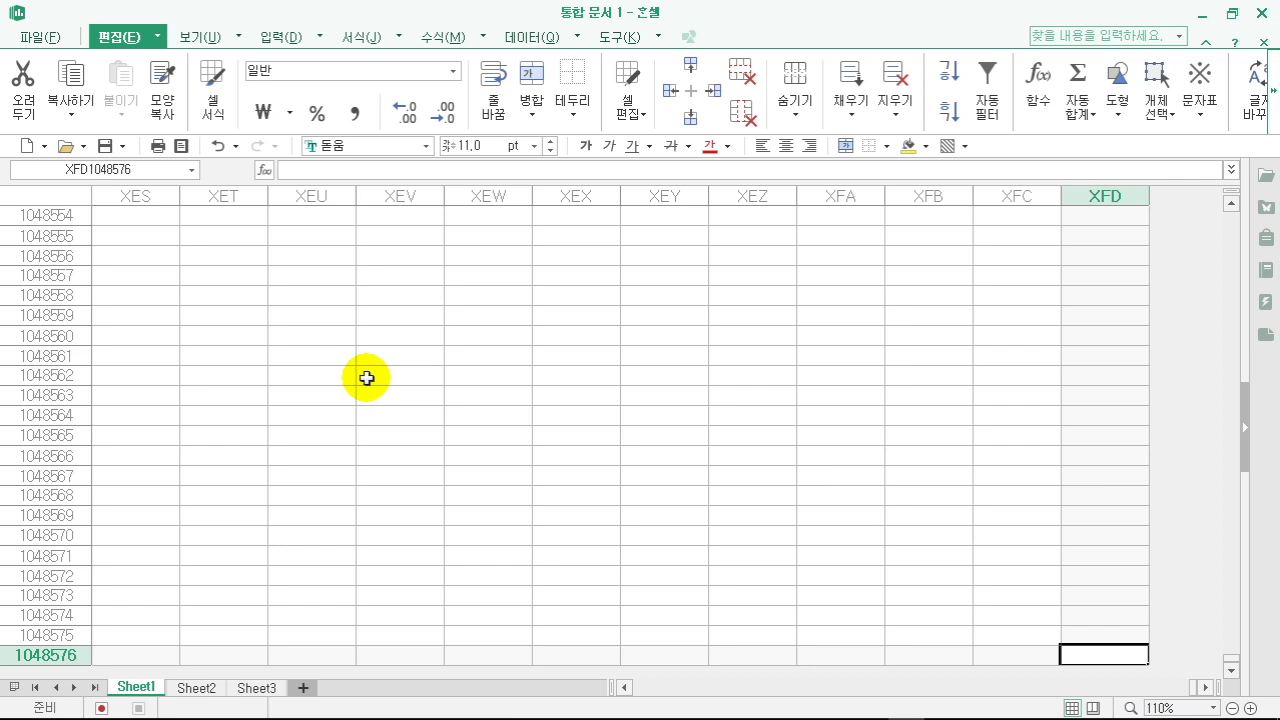
pyautogui.click(367, 378)
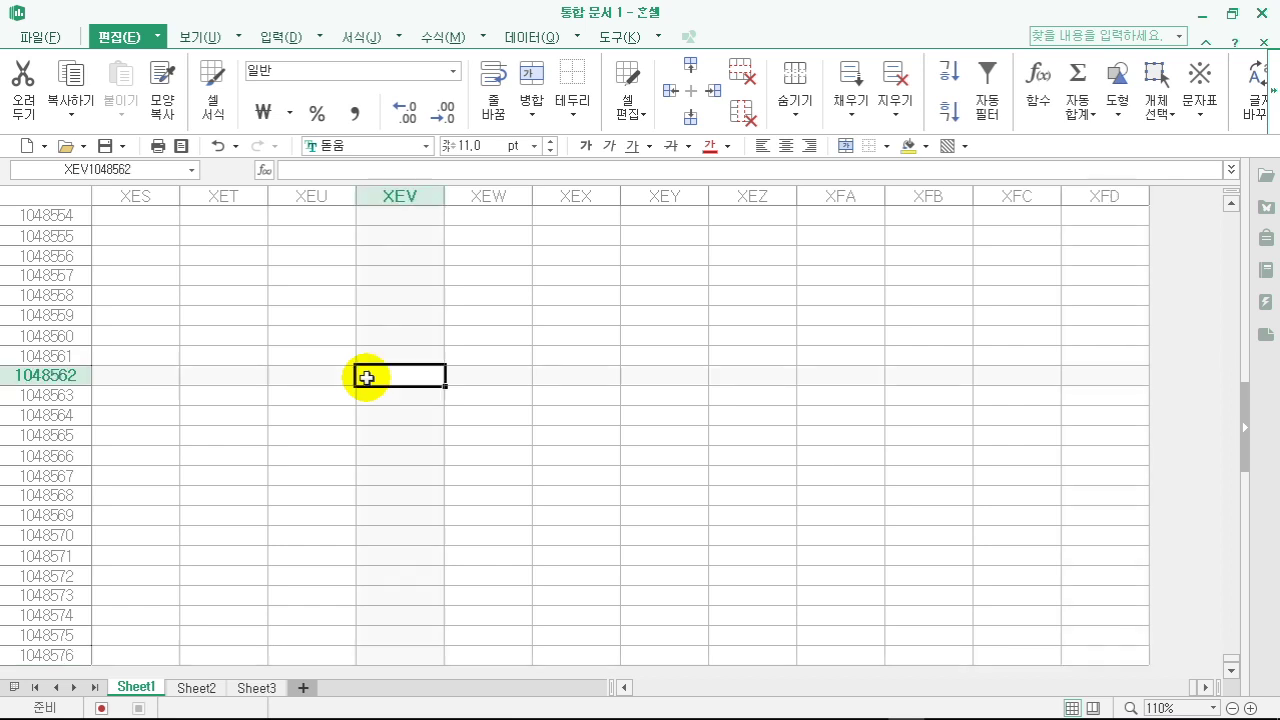
pyautogui.hotkey('ctrl', 'g')
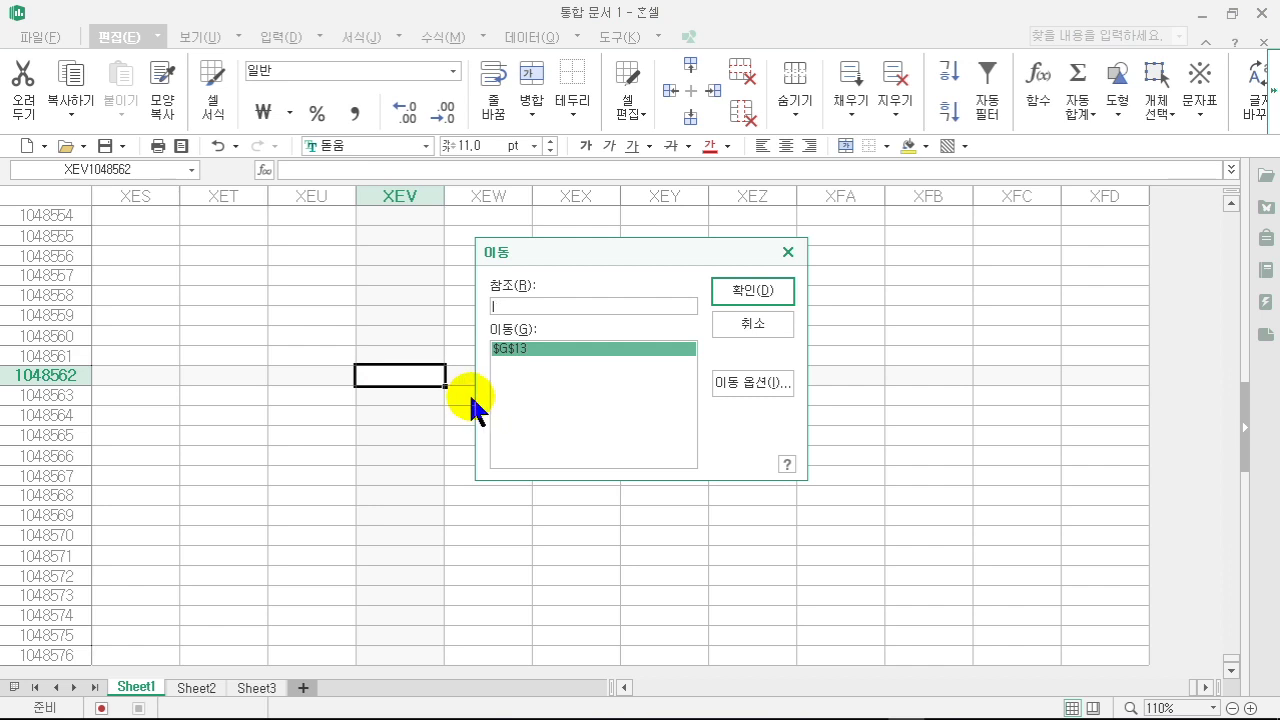
# - Go to cell G2000, then return to A1 with Ctrl+Home
pyautogui.write('g2000')
pyautogui.click(752, 293)
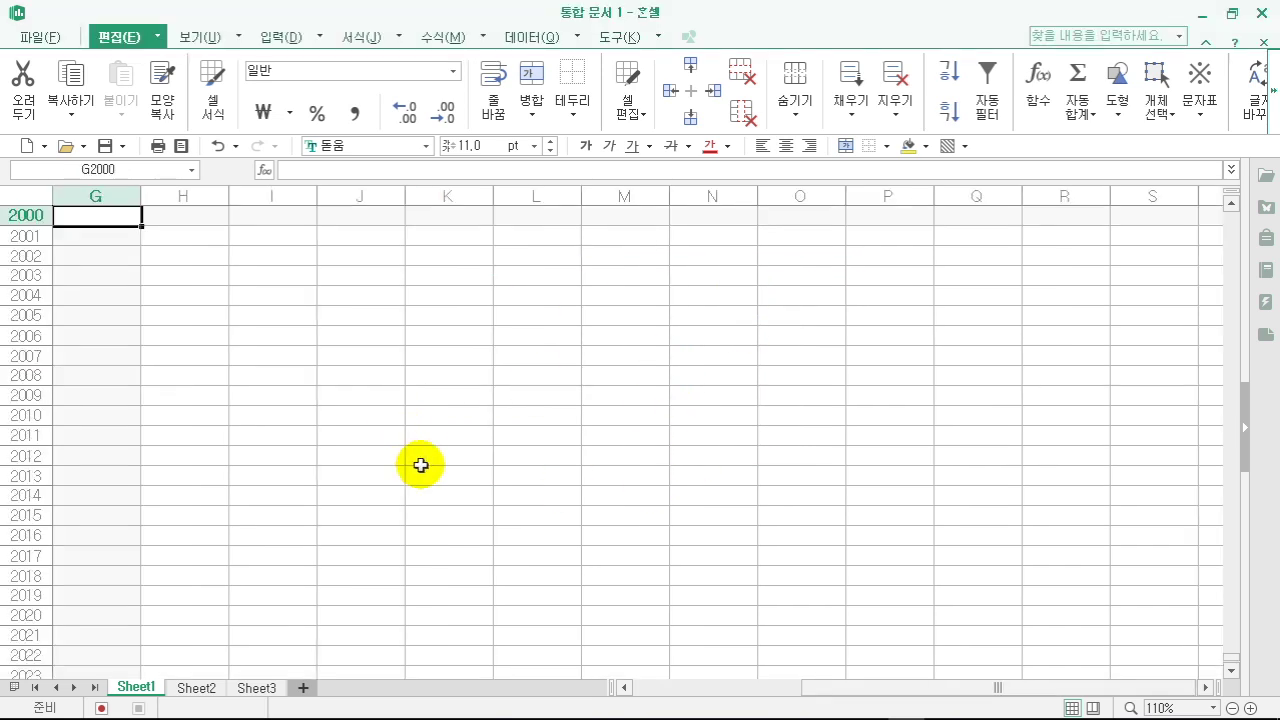
pyautogui.scroll(4, 420, 463)
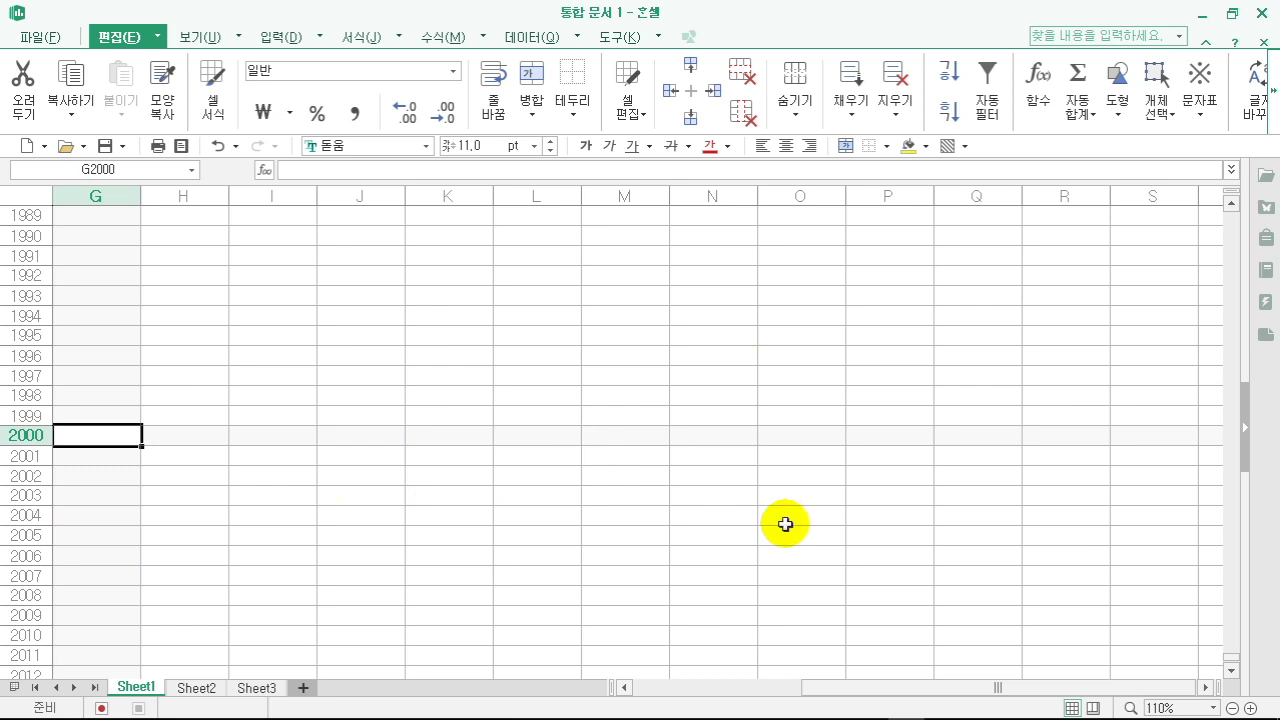
pyautogui.moveTo(903, 690); pyautogui.dragTo(706, 692)
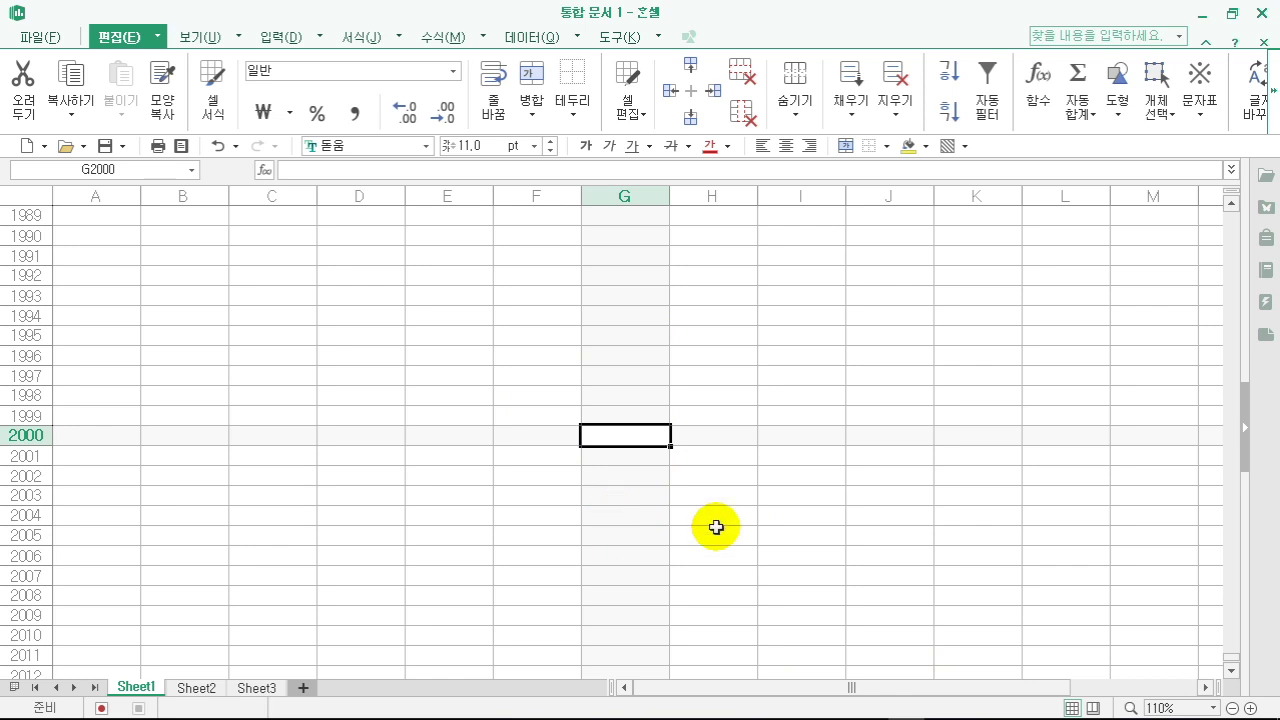
pyautogui.hotkey('ctrl', 'Home')
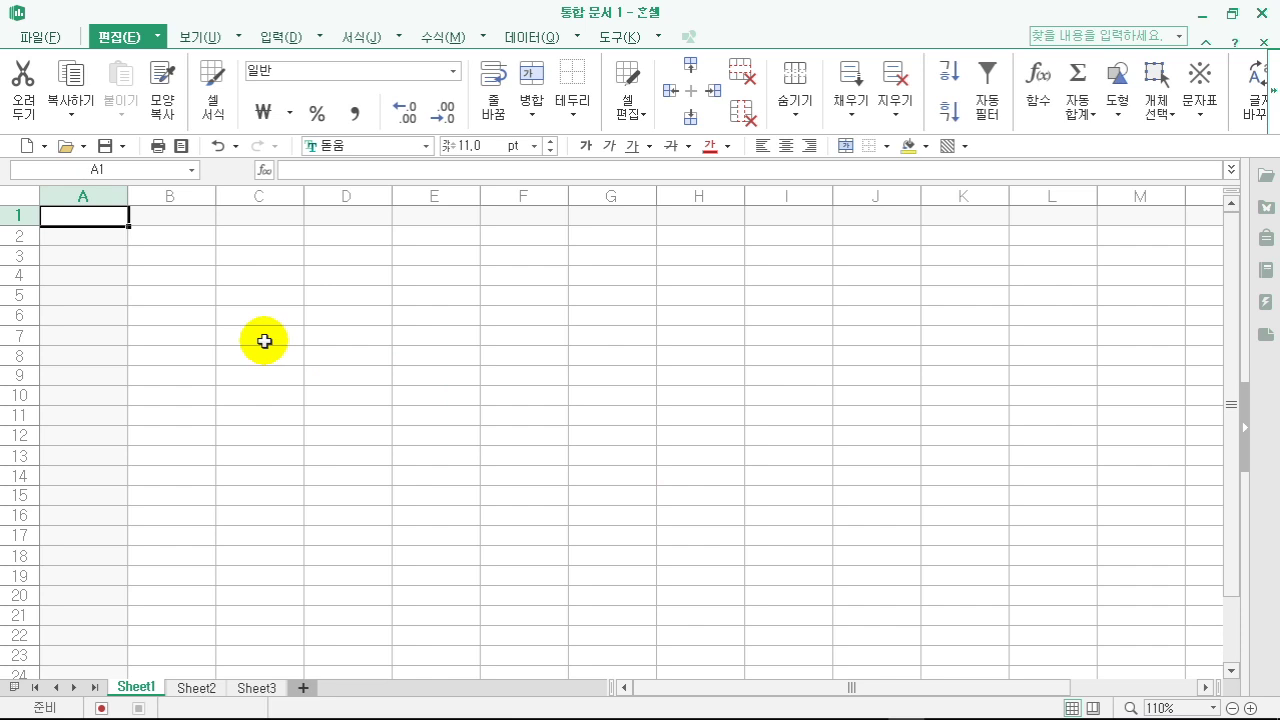
# - Confirm the A4 portrait, 100% page setup so a page break shows after column H
pyautogui.click(385, 380)
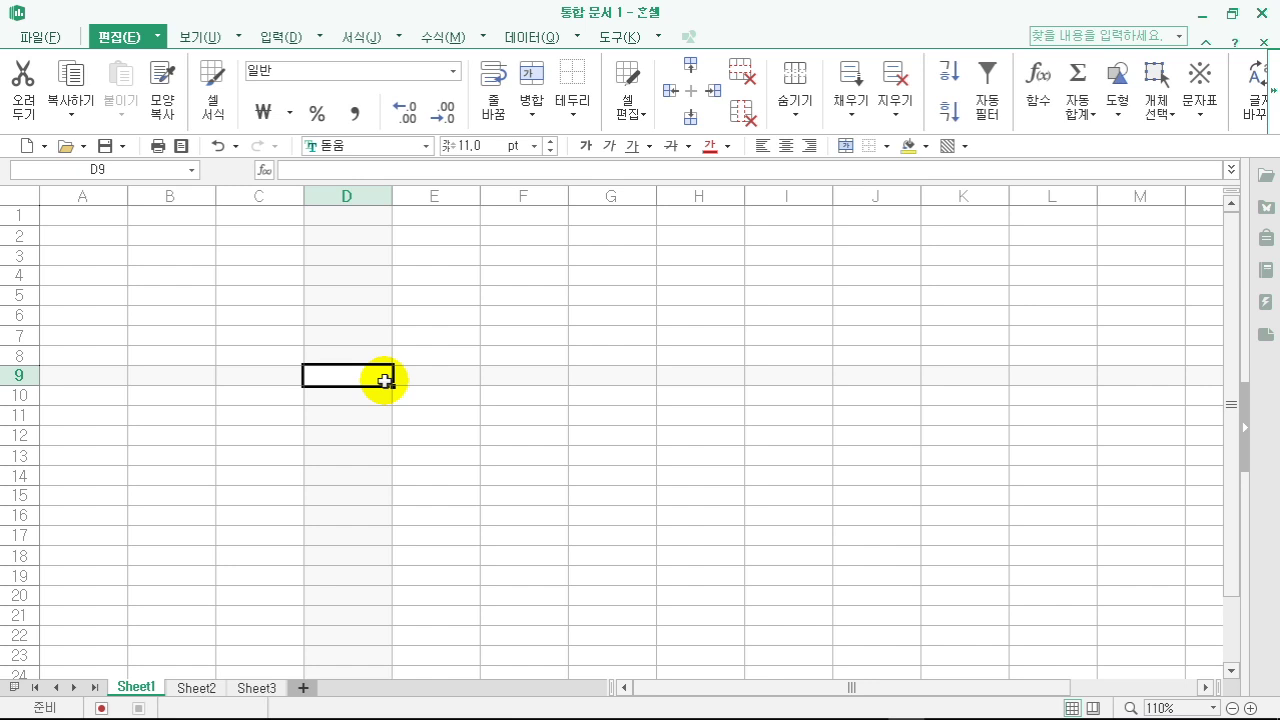
pyautogui.press('F7')
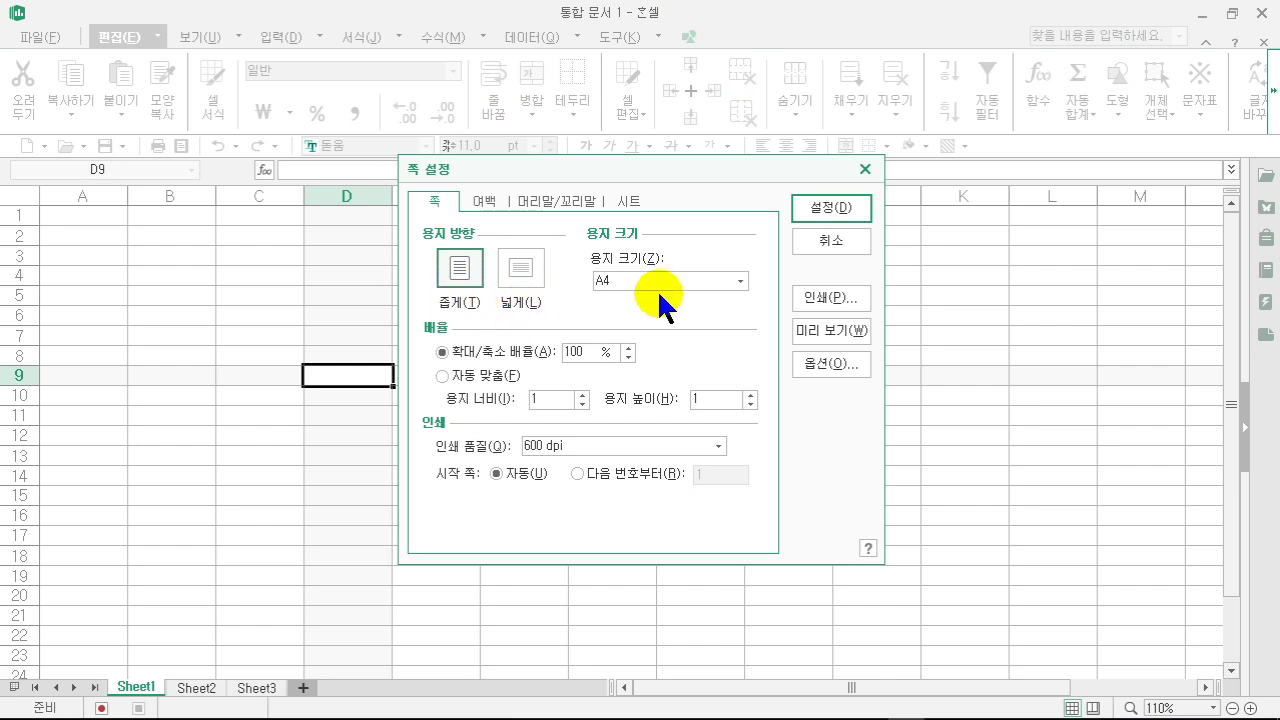
pyautogui.click(822, 209)
pyautogui.click(444, 309)
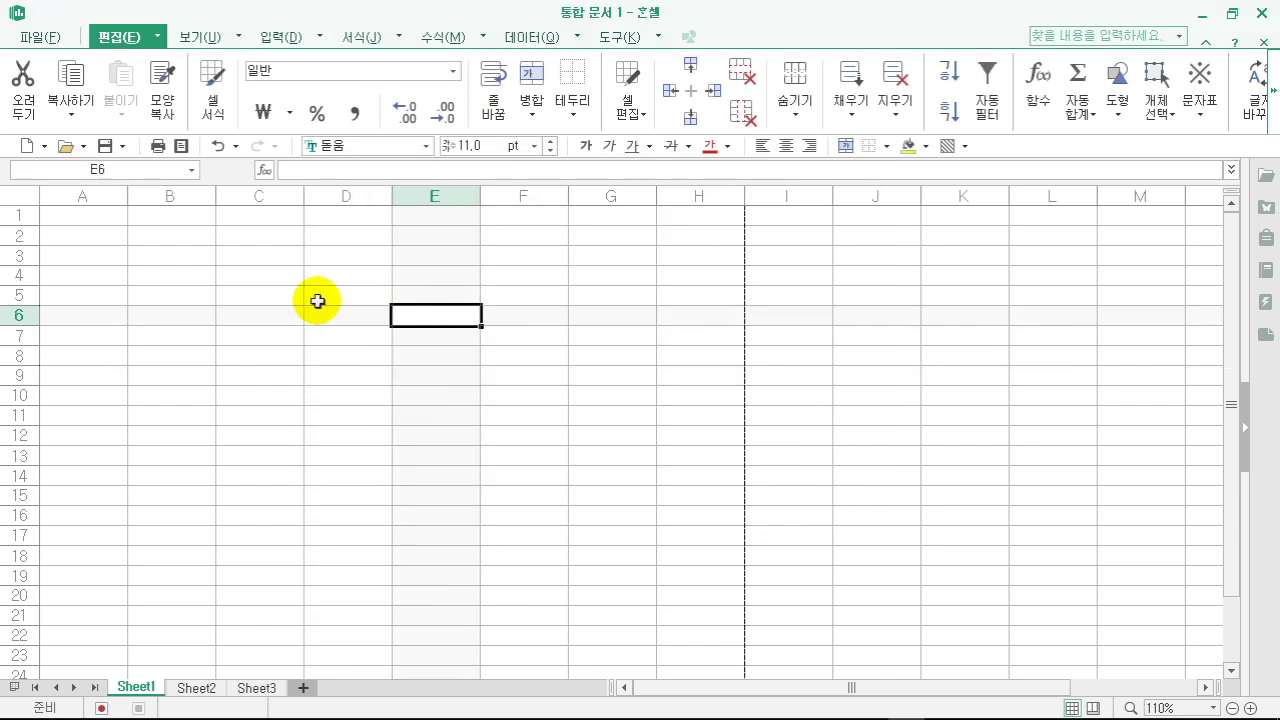
pyautogui.click(53, 38)
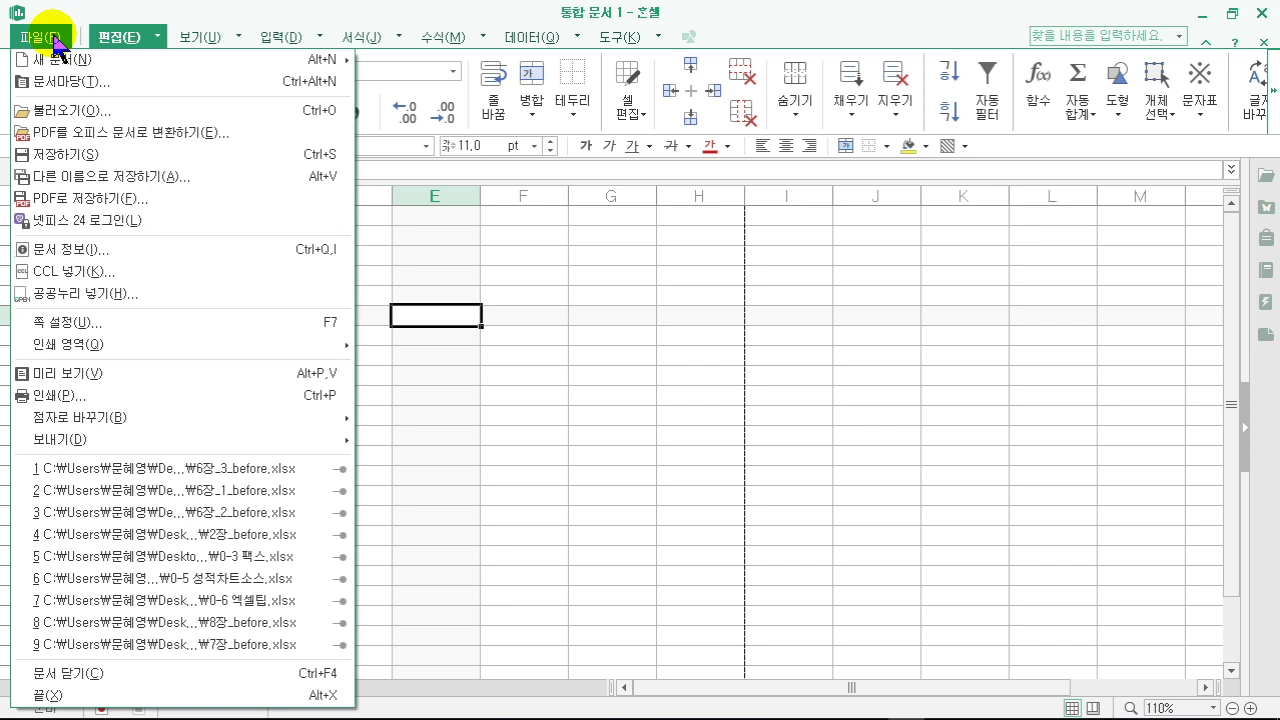
# - Start saving the workbook under a name, keeping the Hancell 2014 file type
pyautogui.click(52, 156)
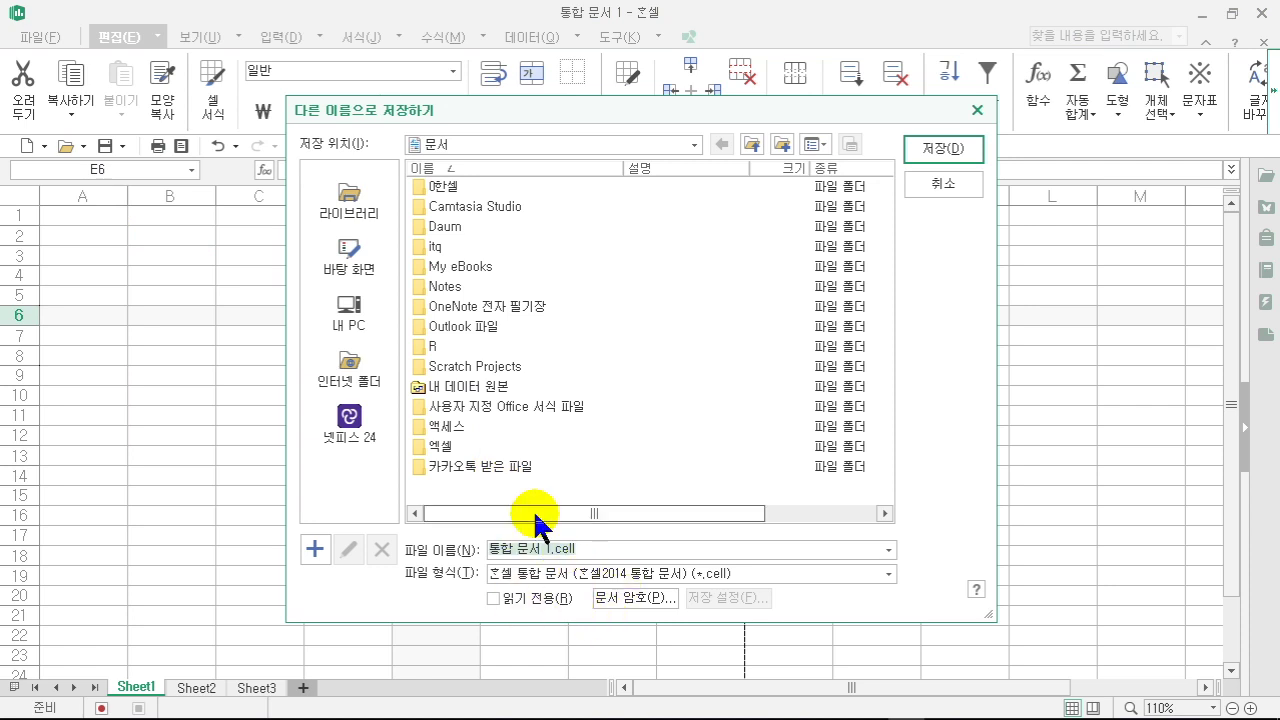
pyautogui.click(888, 550)
pyautogui.click(729, 550)
pyautogui.click(804, 572)
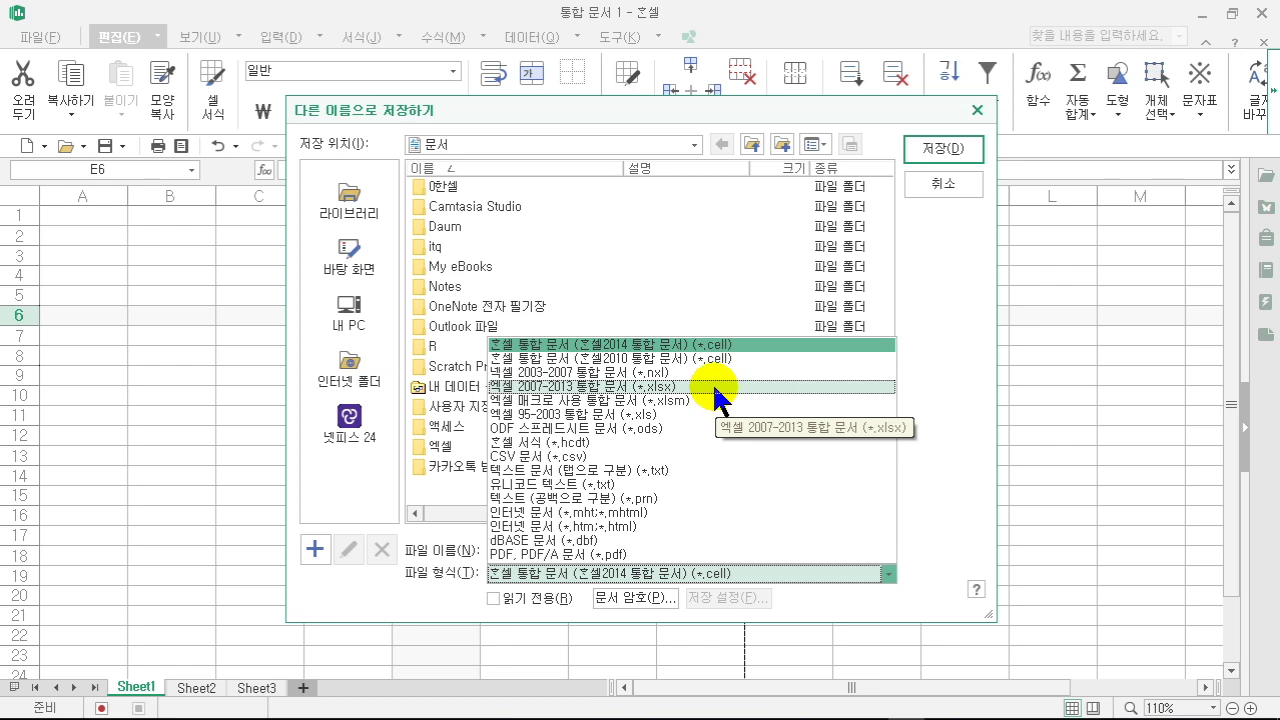
pyautogui.click(937, 357)
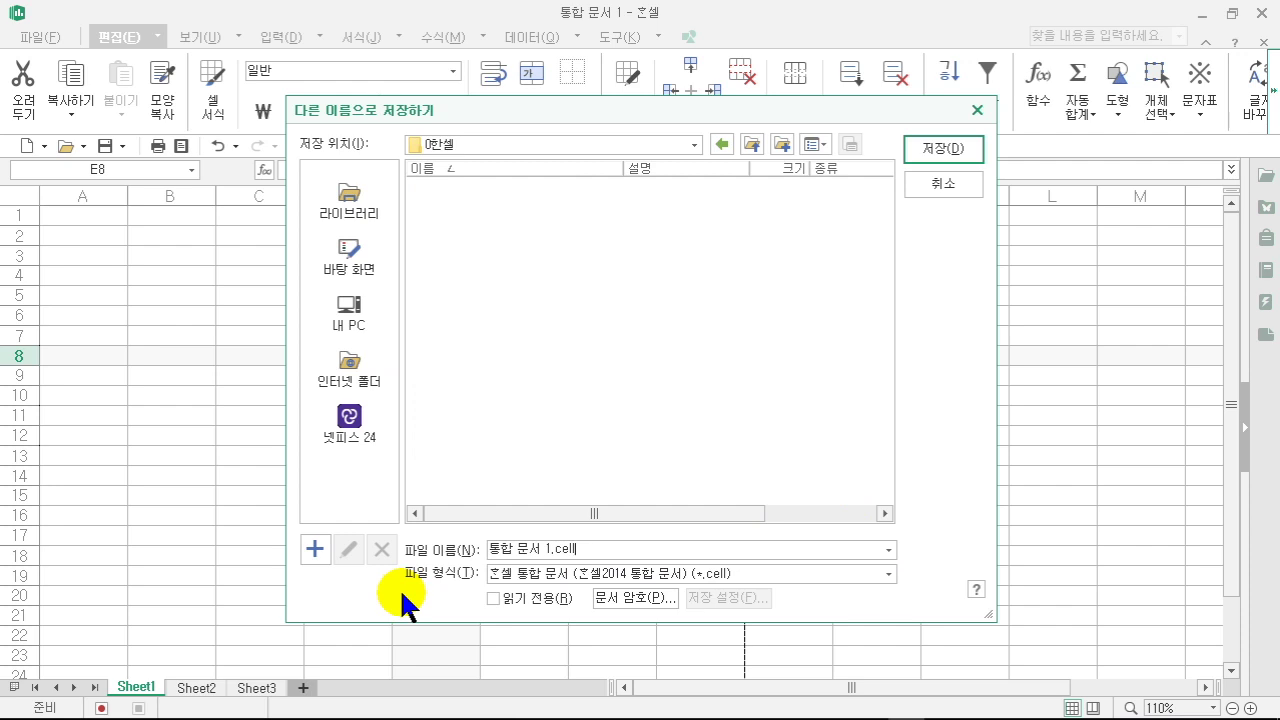
# - Set and confirm an opening password, then save as 통합 문서 1.cell in 0한셀
pyautogui.click(640, 598)
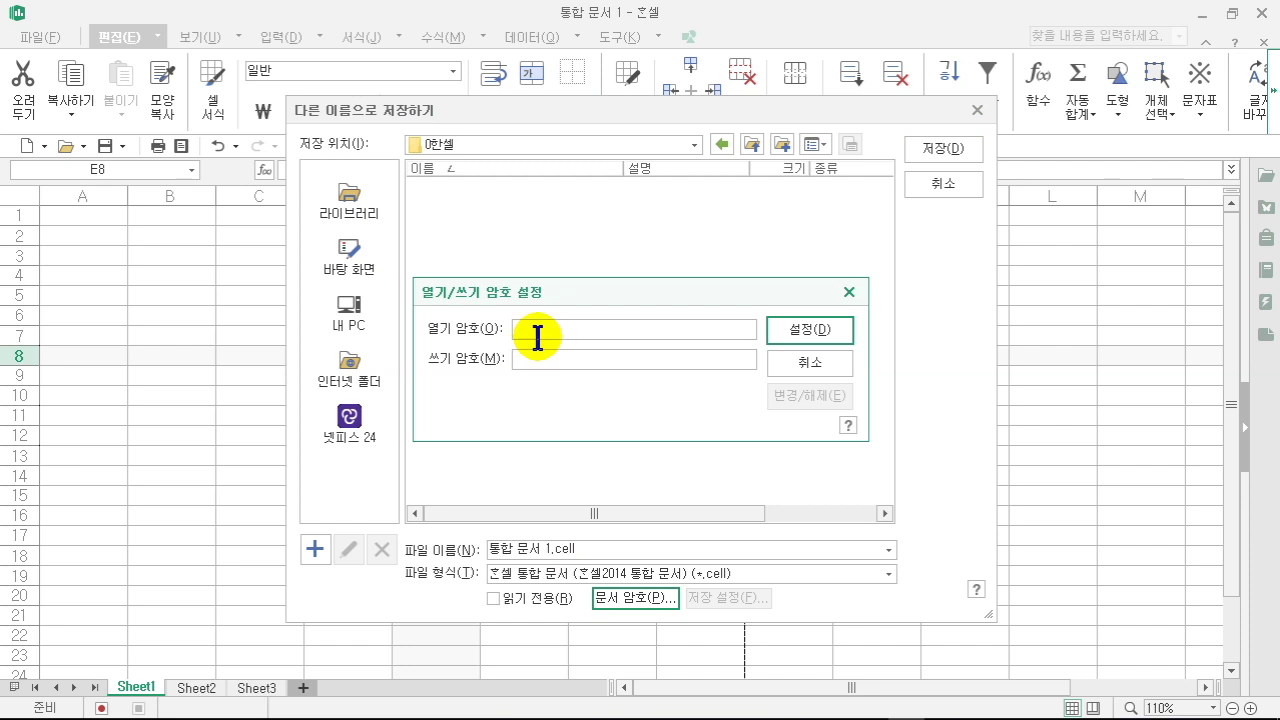
pyautogui.write('1')
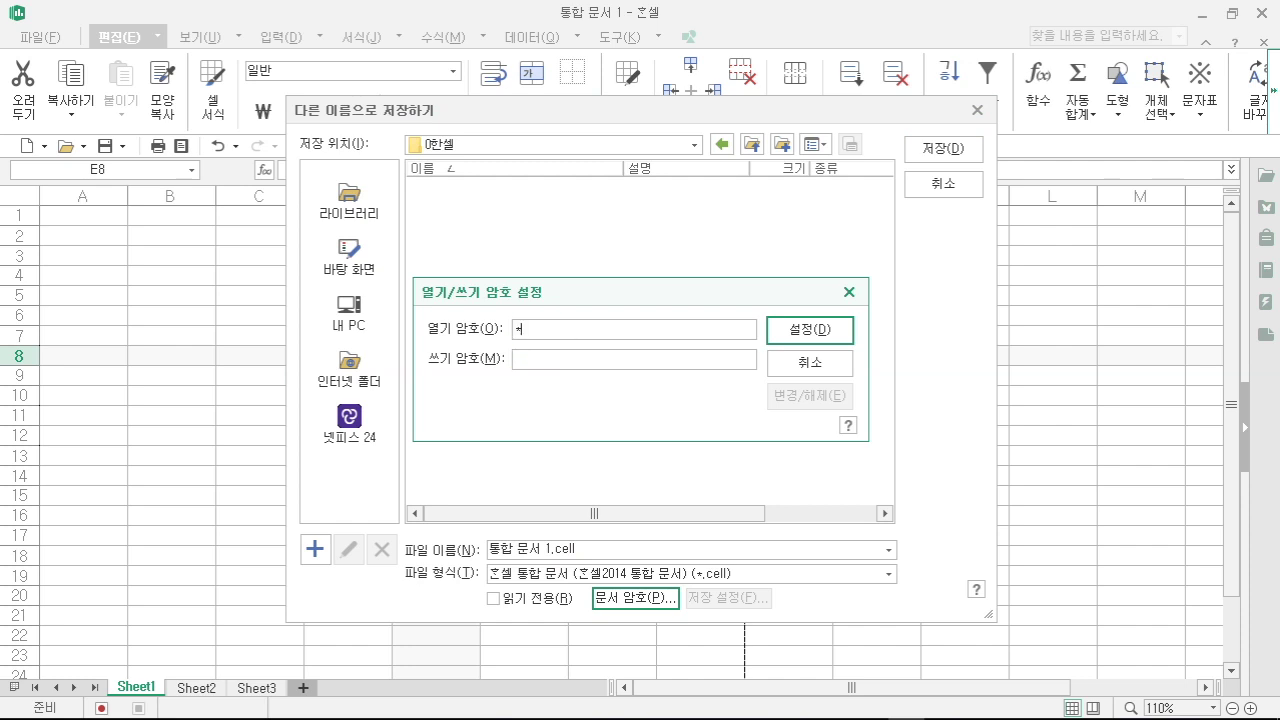
pyautogui.press('BackSpace')
pyautogui.write('123456')
pyautogui.click(793, 335)
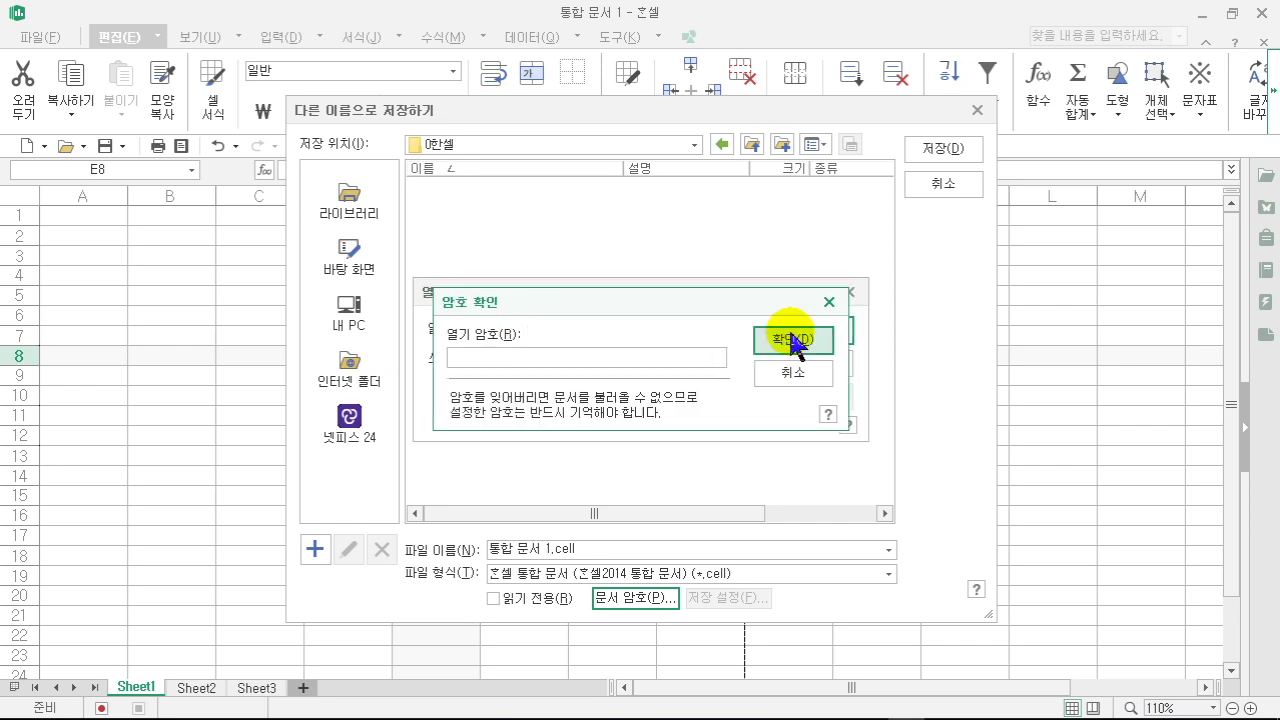
pyautogui.write('123456')
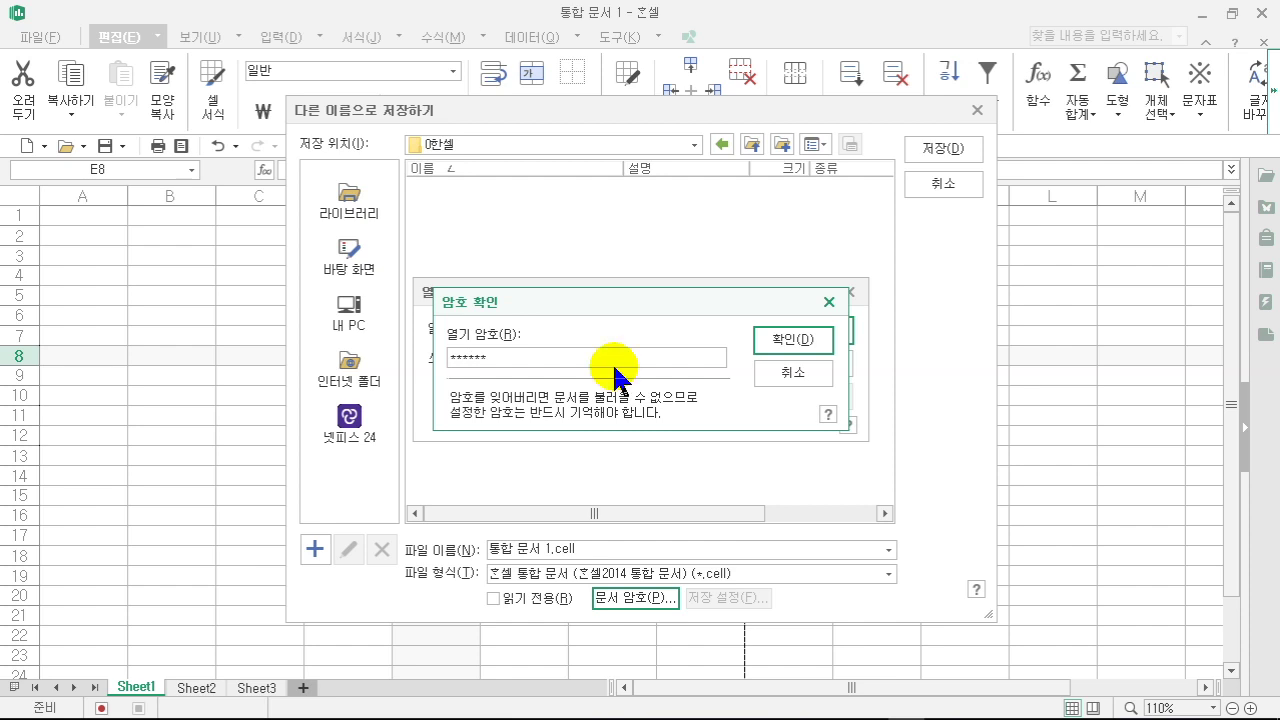
pyautogui.click(786, 341)
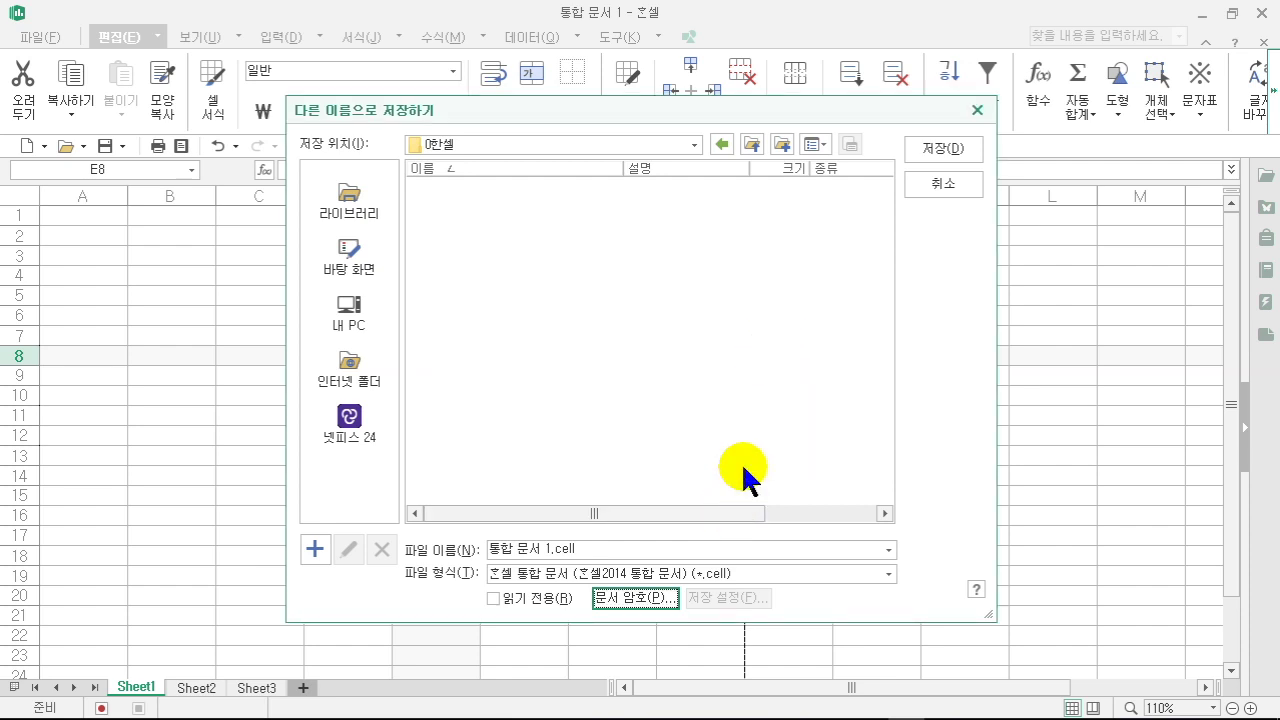
pyautogui.click(600, 551)
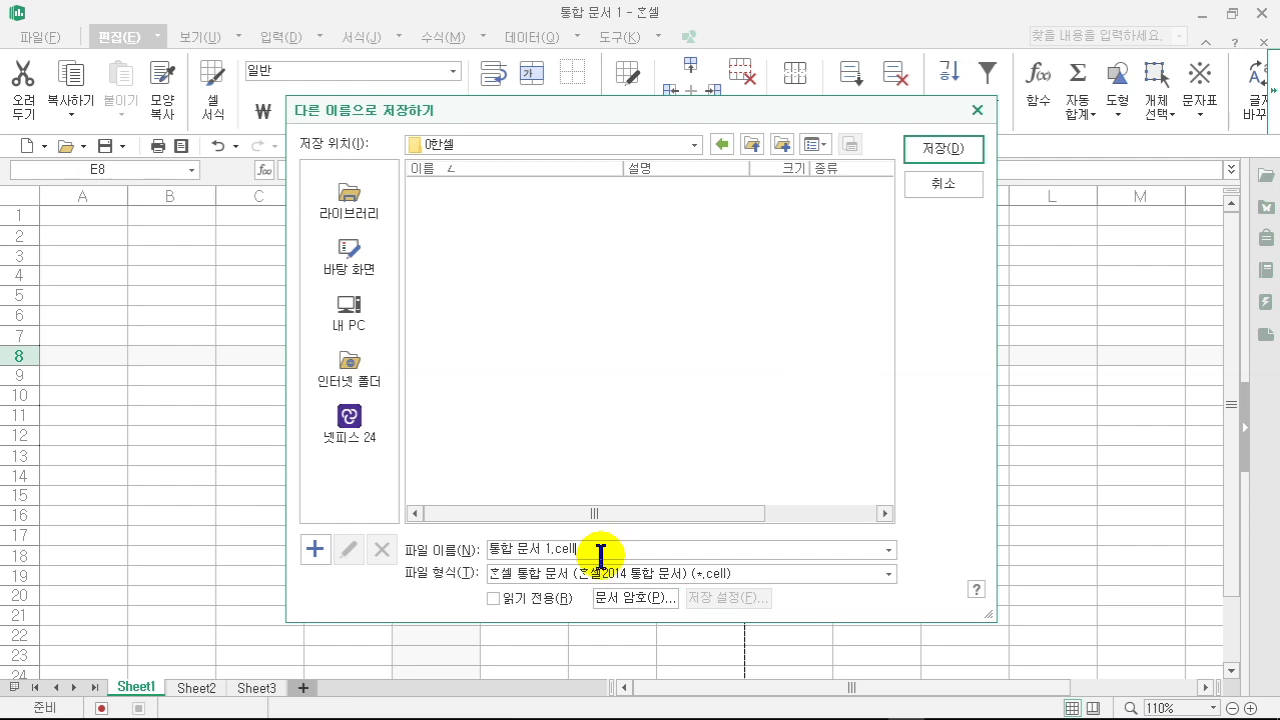
pyautogui.click(938, 152)
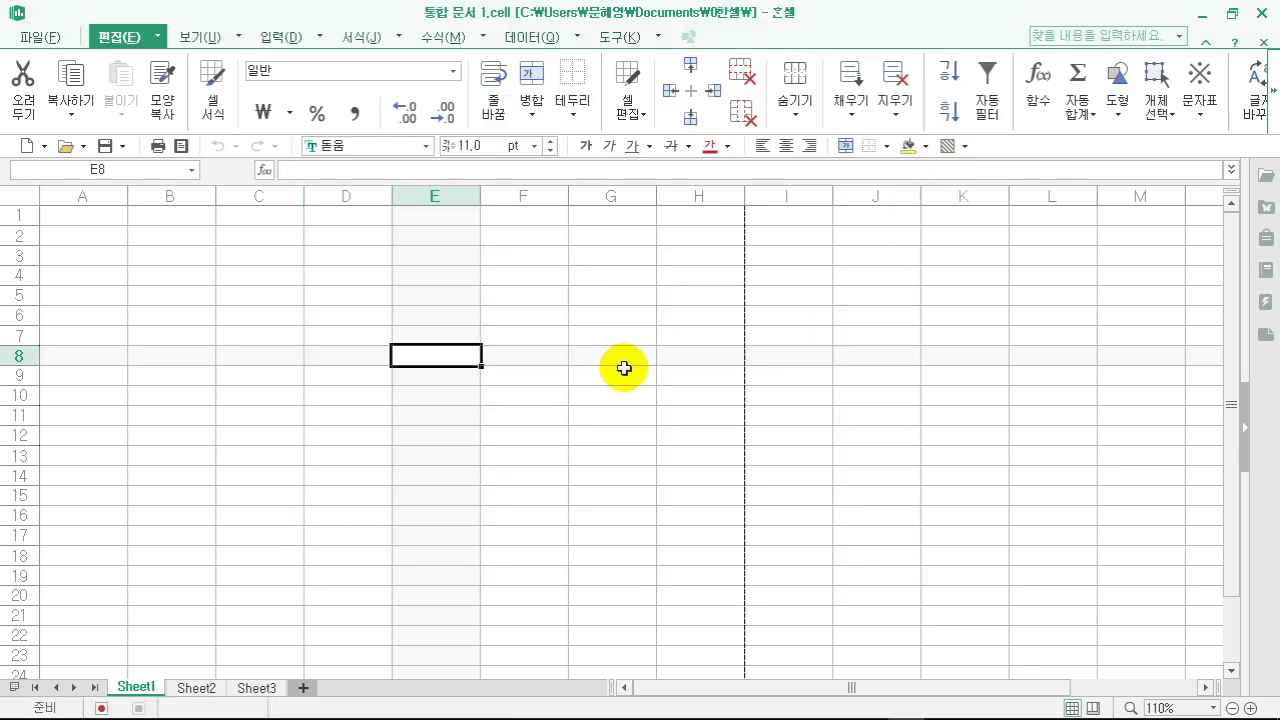
# - Close the workbook, then reopen 통합 문서 1.cell and enter its opening password
pyautogui.click(624, 368)
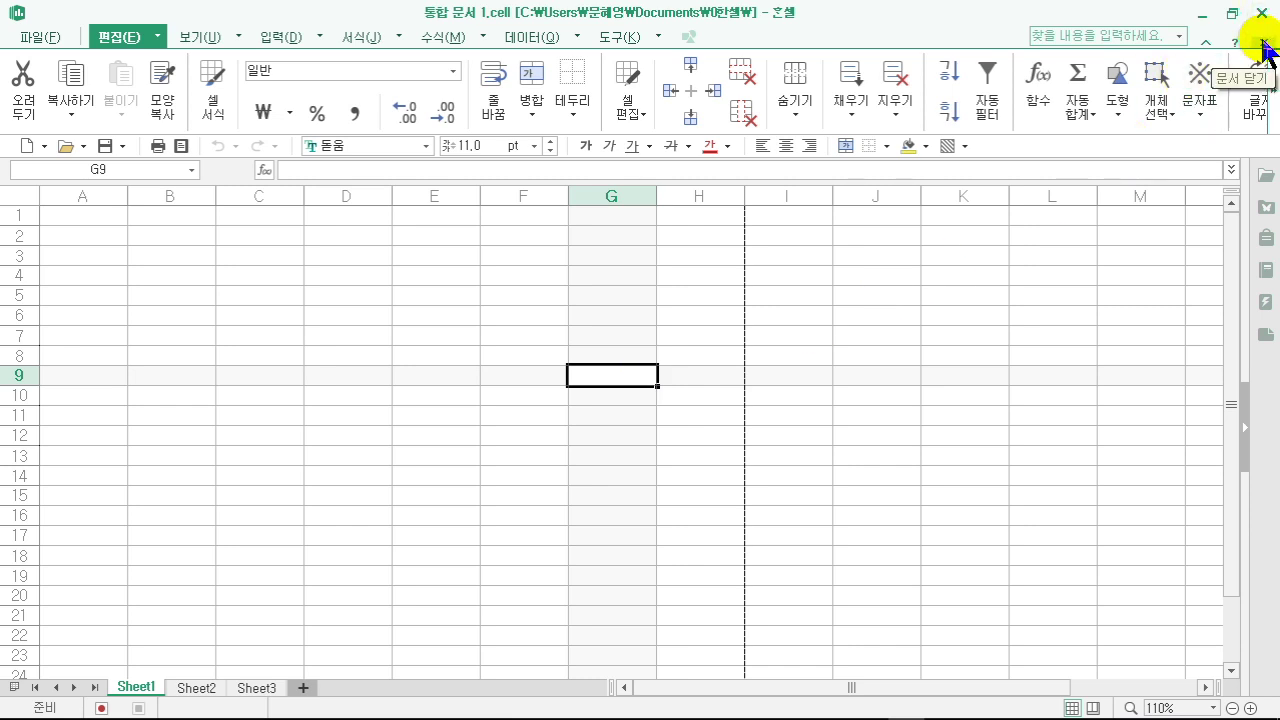
pyautogui.click(1263, 50)
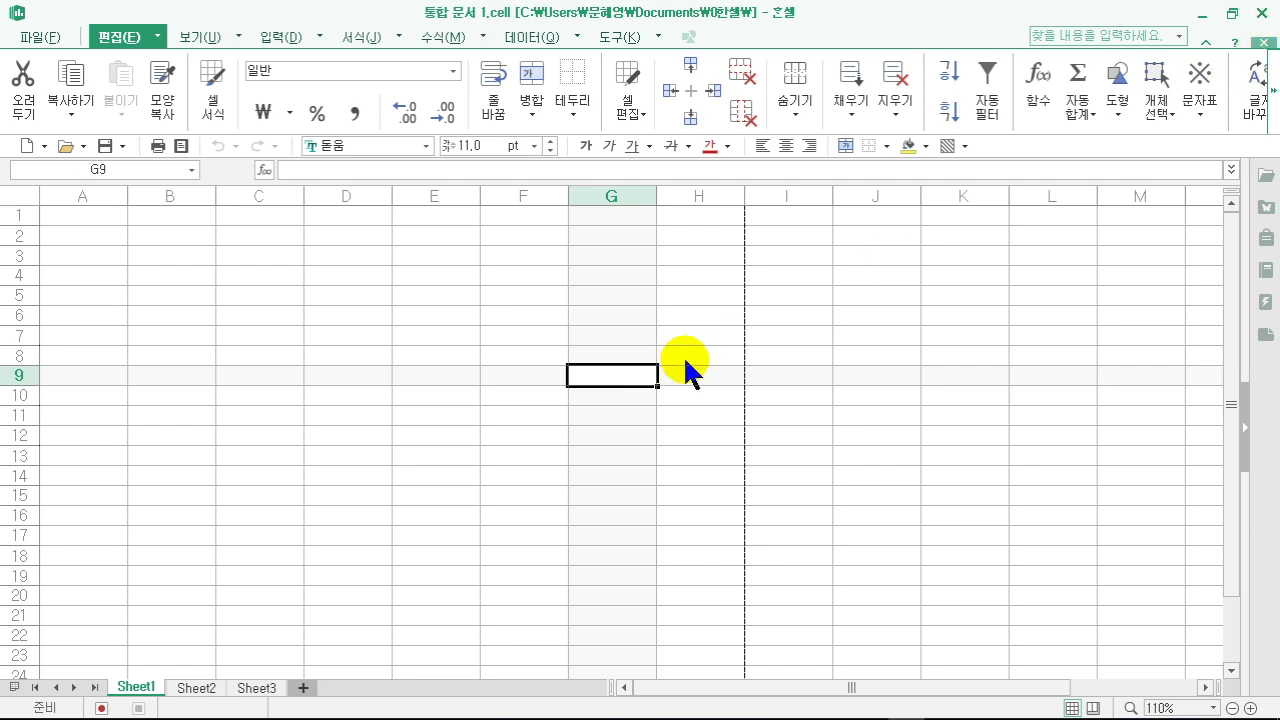
pyautogui.click(48, 36)
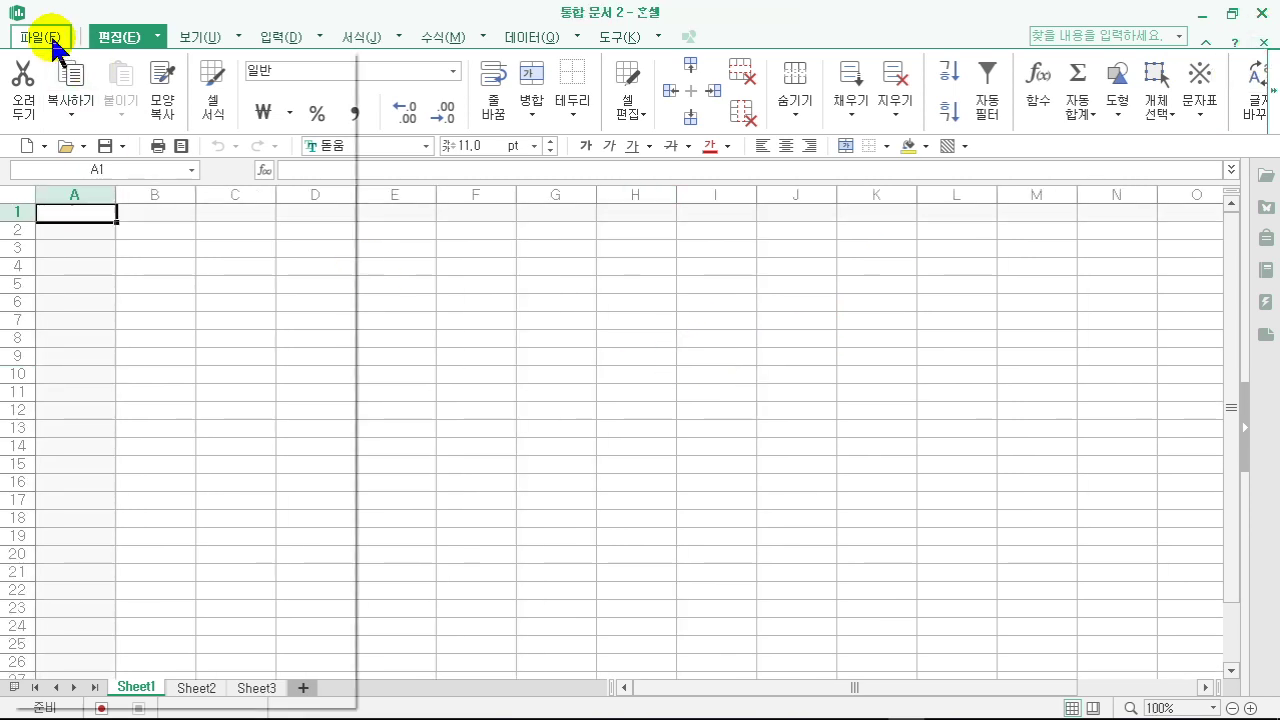
pyautogui.click(50, 116)
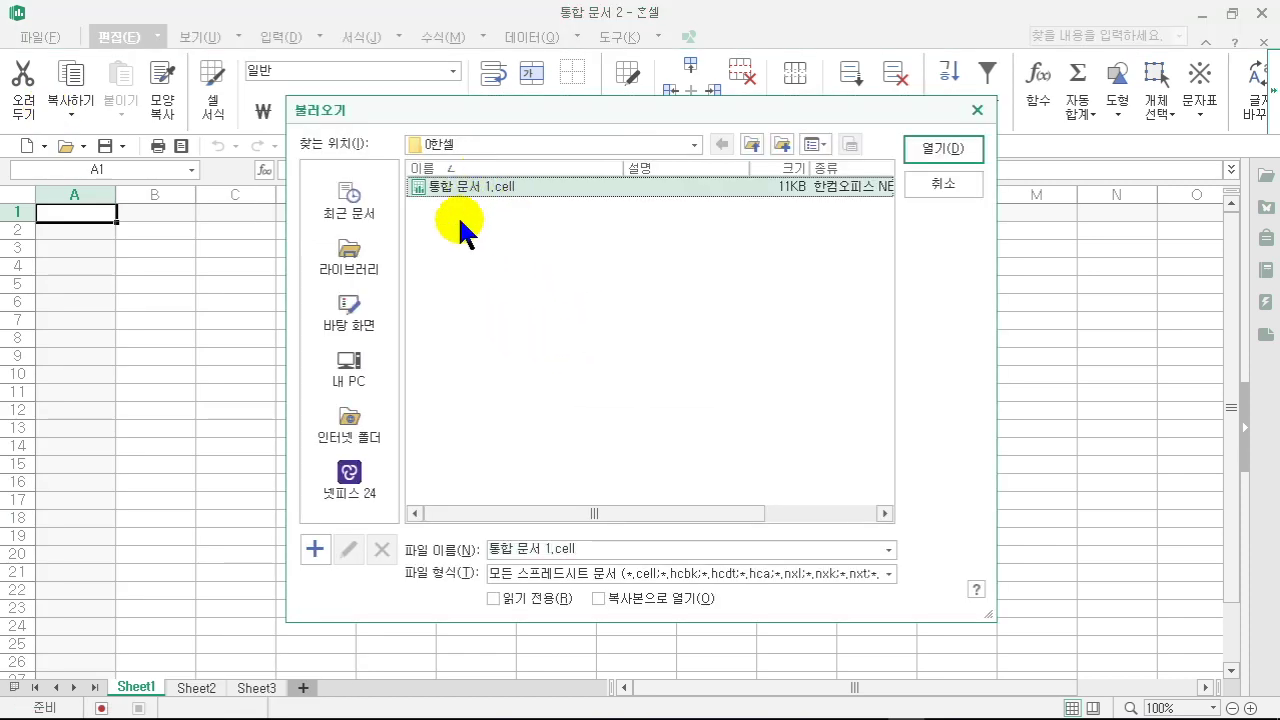
pyautogui.click(932, 148)
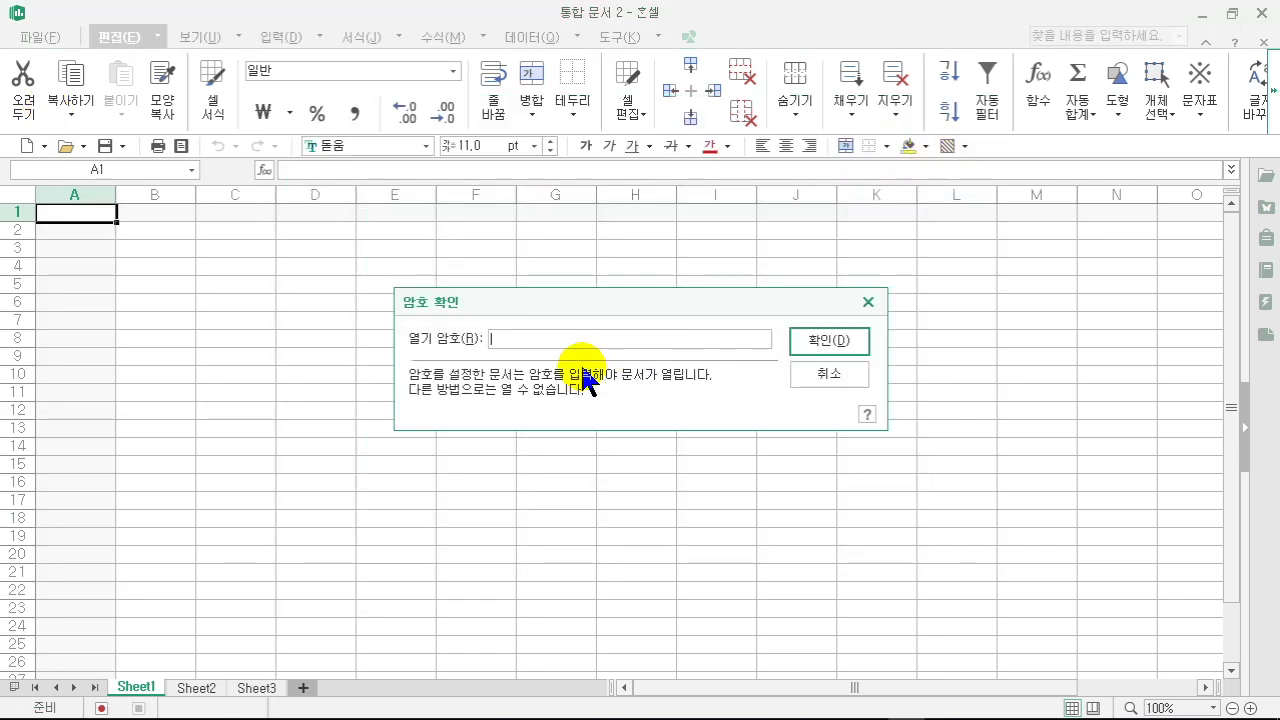
pyautogui.write('******')
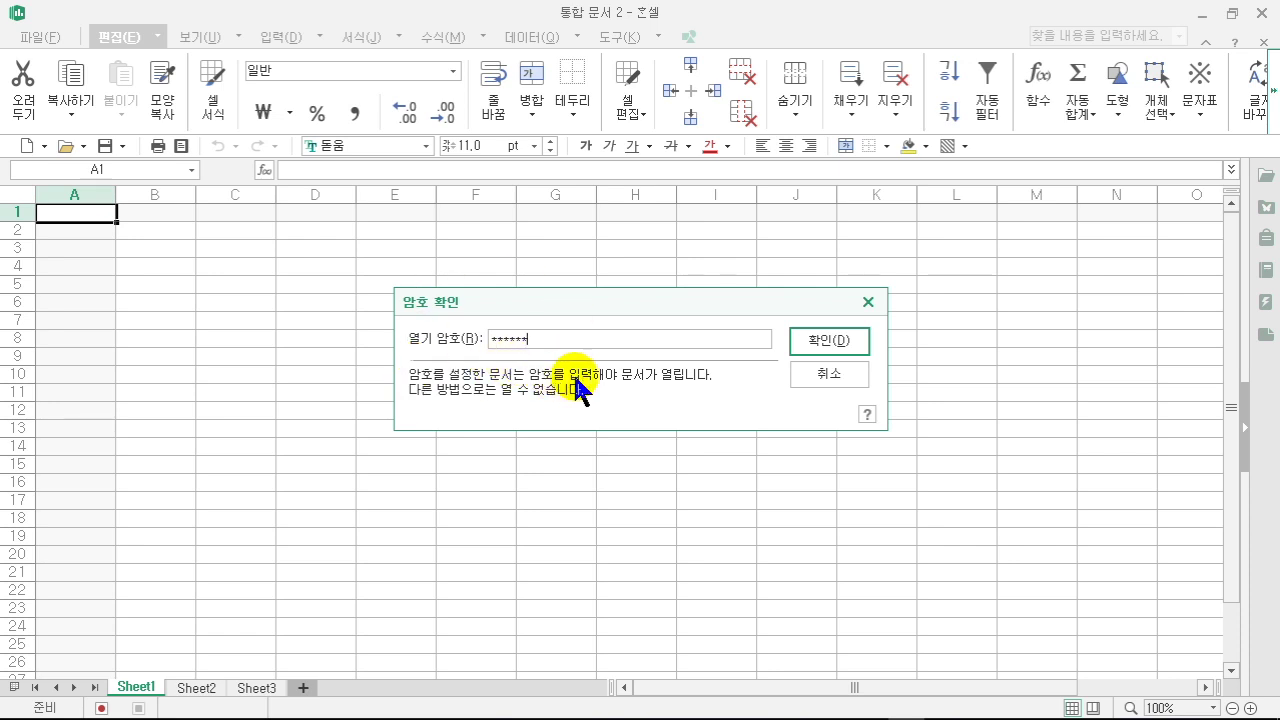
pyautogui.click(843, 345)
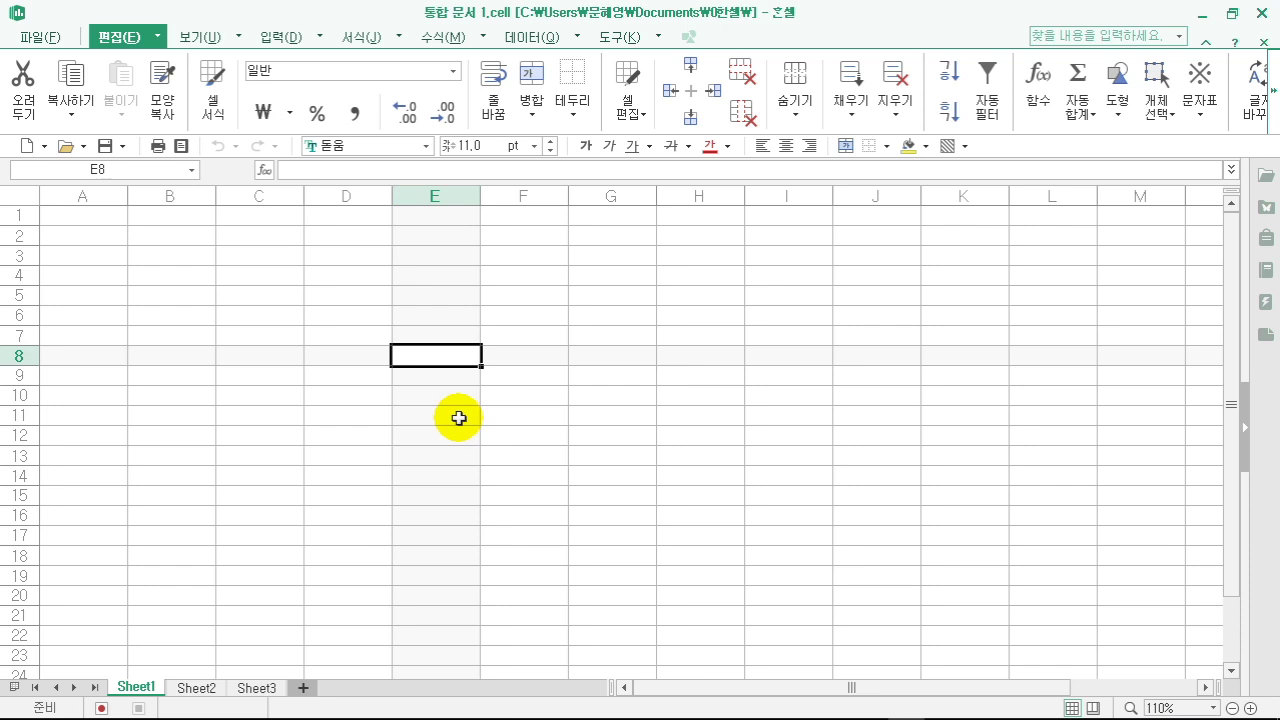
# - Start saving the workbook under a name and bring up its document password options
pyautogui.click(313, 413)
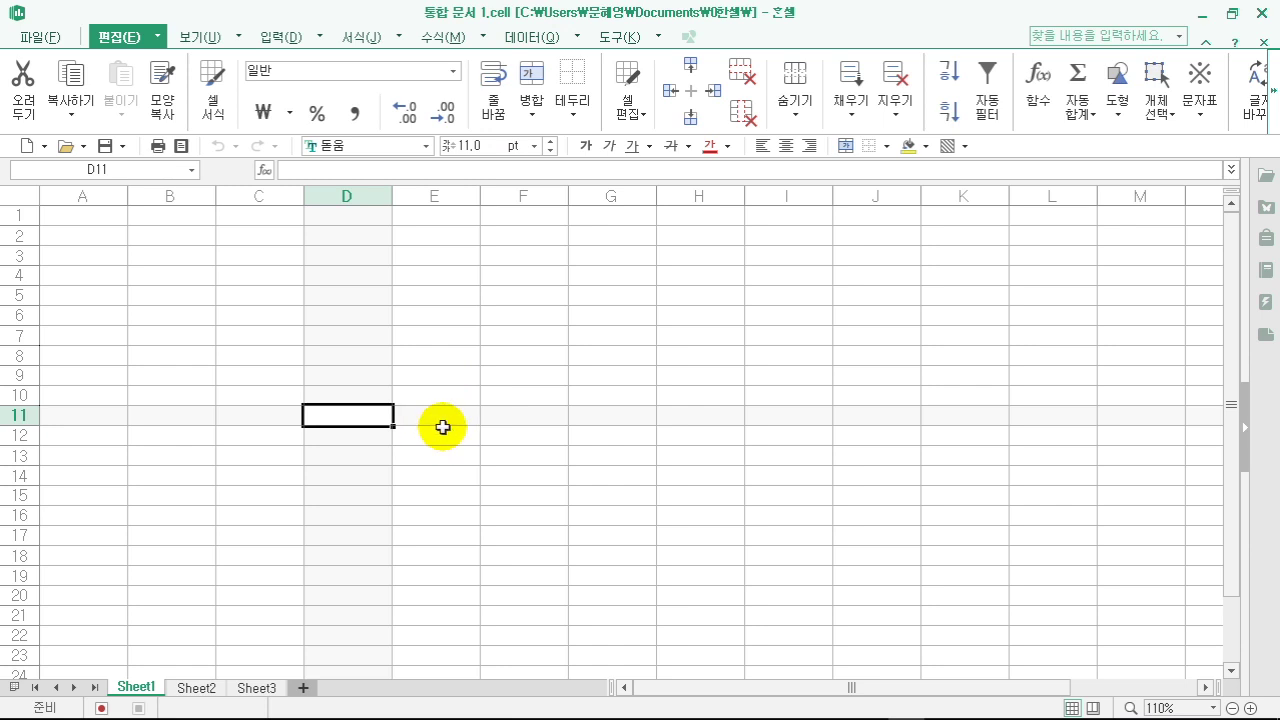
pyautogui.click(44, 36)
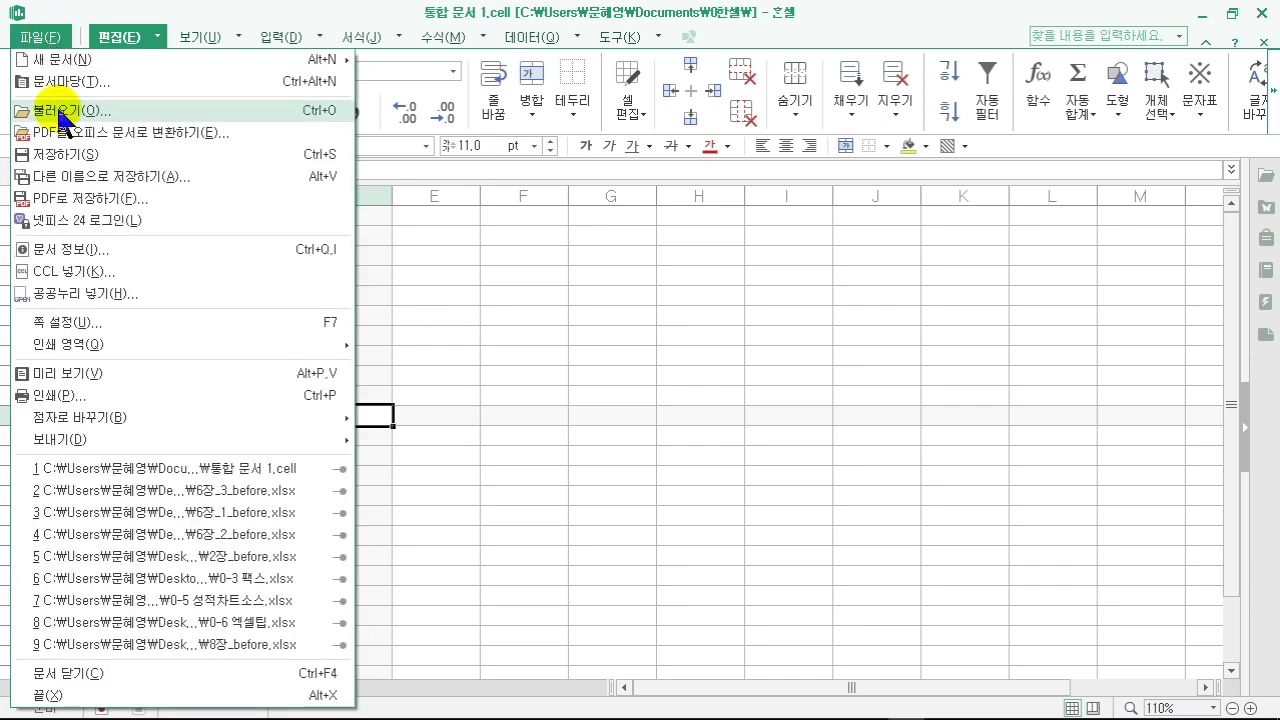
pyautogui.click(74, 180)
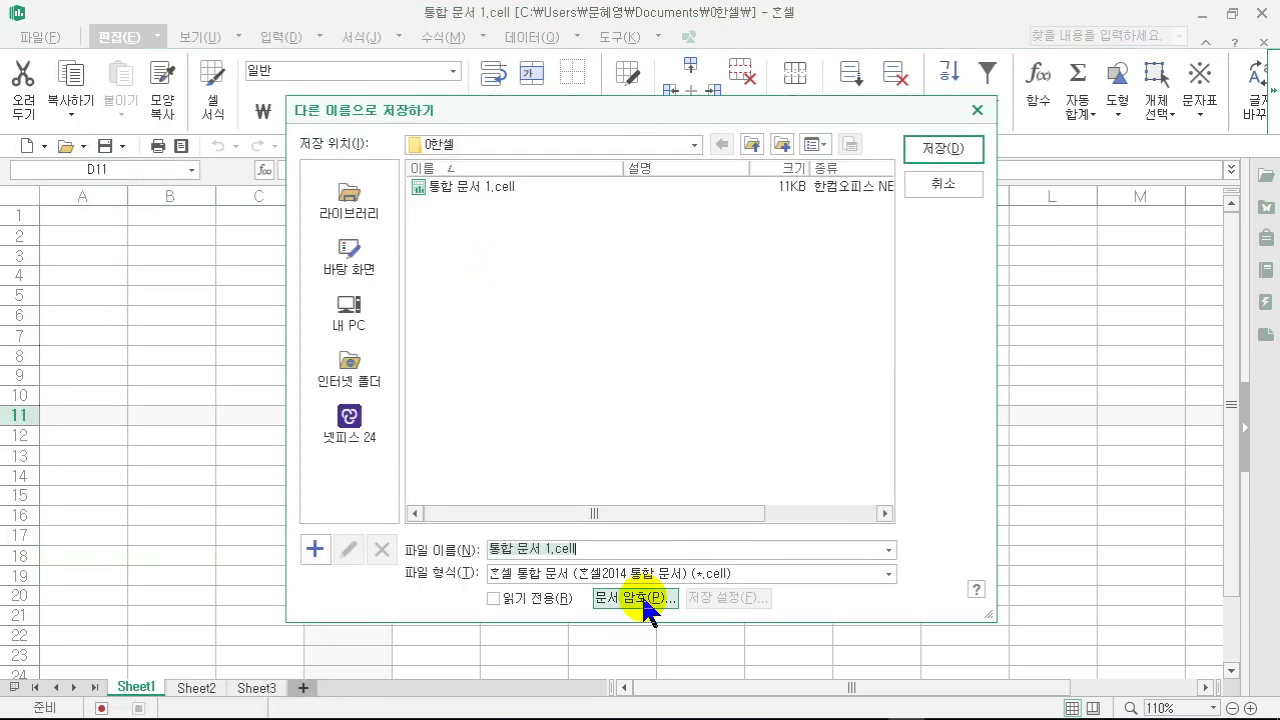
pyautogui.click(641, 597)
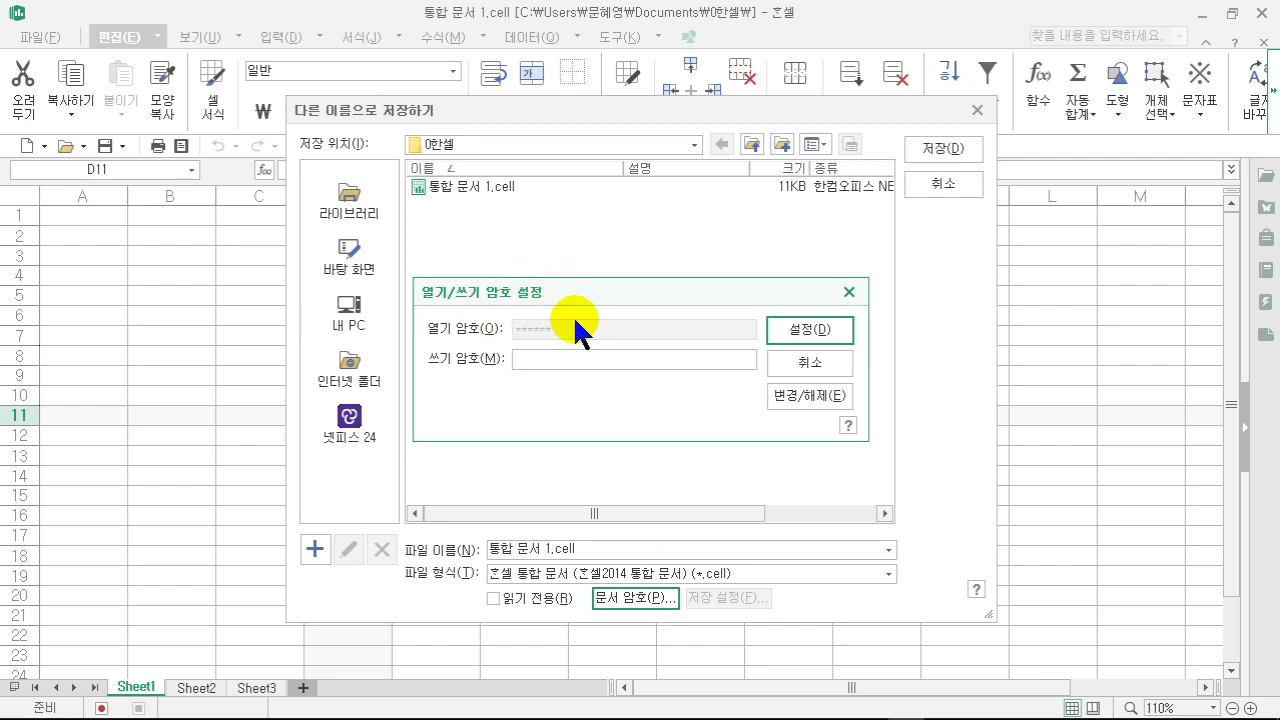
# - Remove the opening password using the current password, and overwrite 통합 문서 1.cell
pyautogui.click(802, 400)
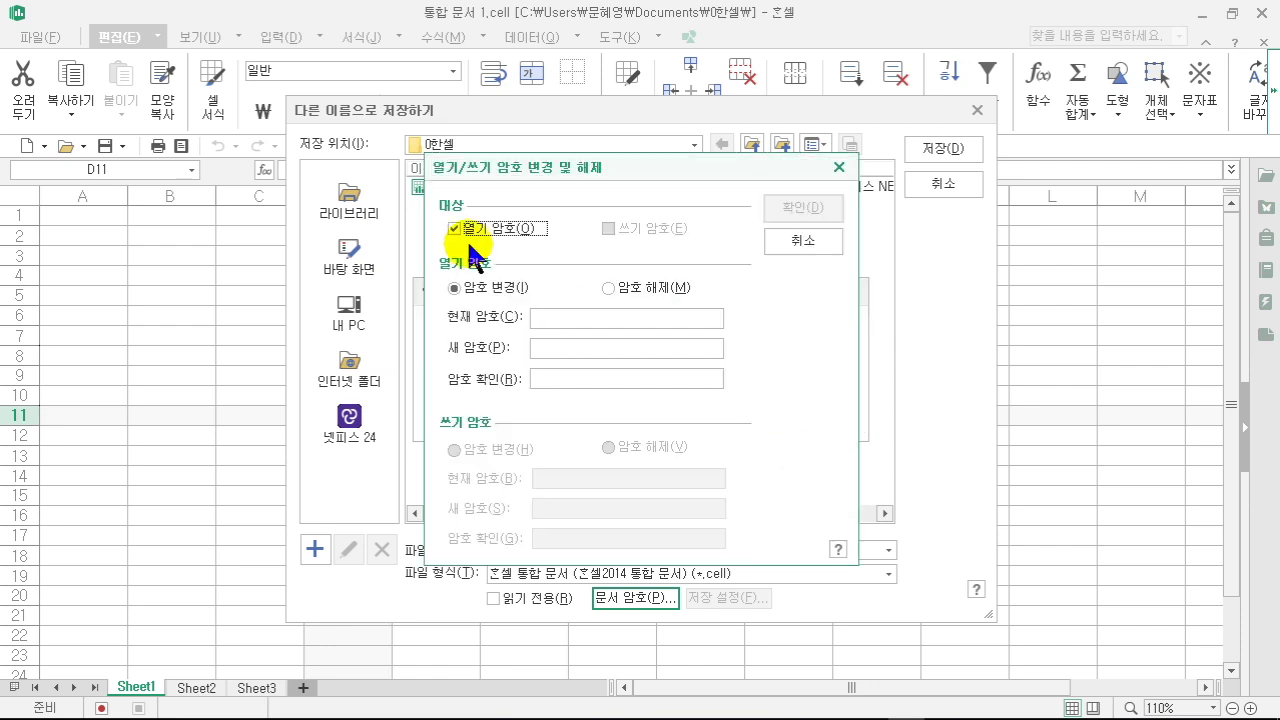
pyautogui.click(662, 287)
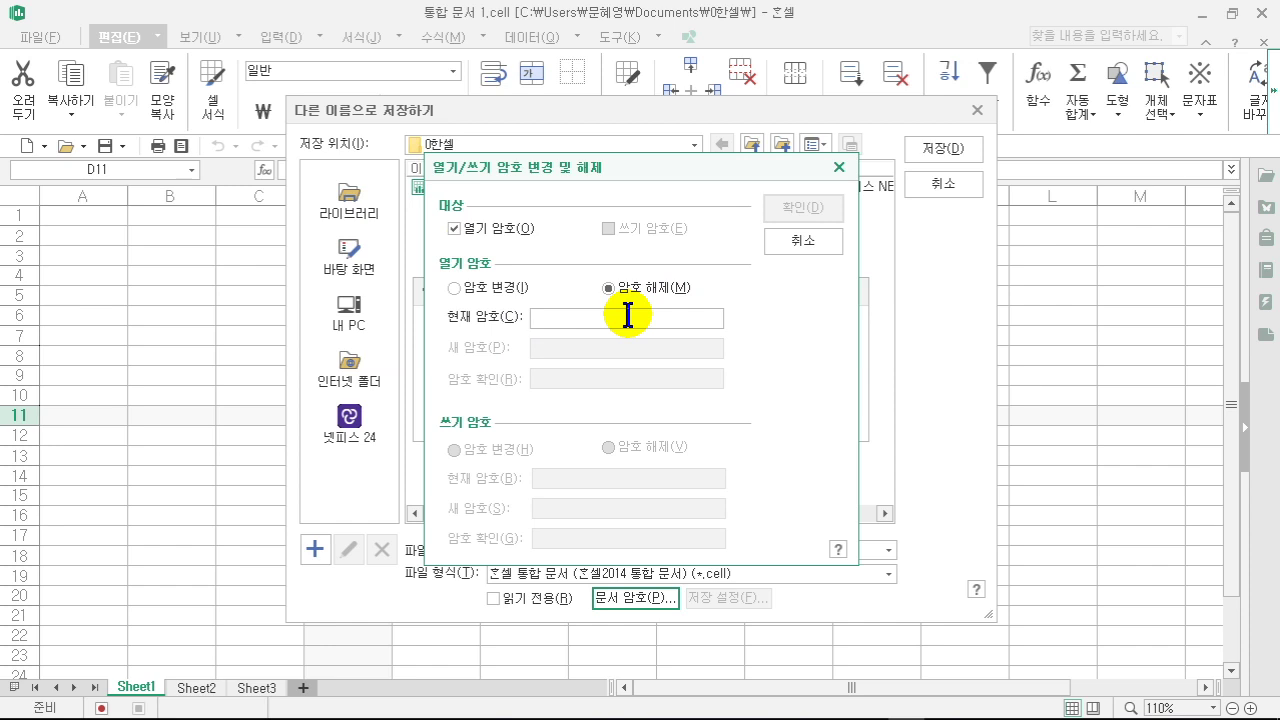
pyautogui.click(627, 317)
pyautogui.write('***')
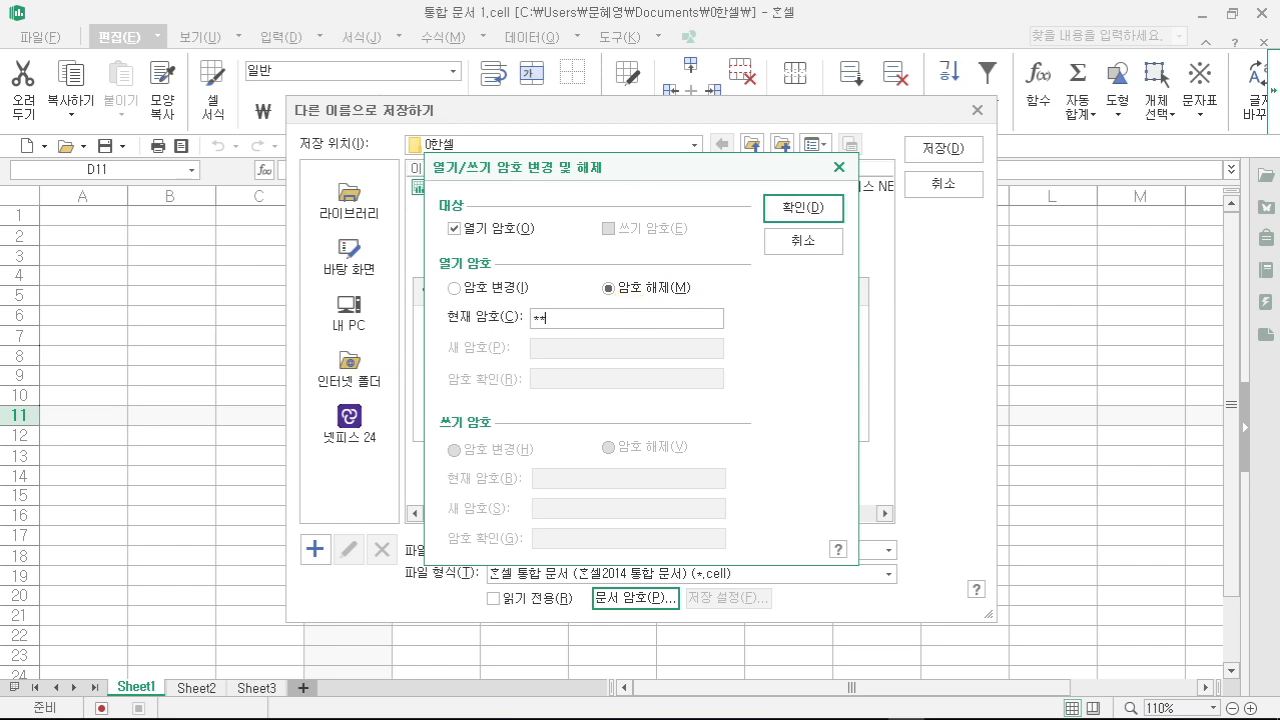
pyautogui.press('BackSpace')
pyautogui.press('BackSpace')
pyautogui.write('**')
pyautogui.click(805, 208)
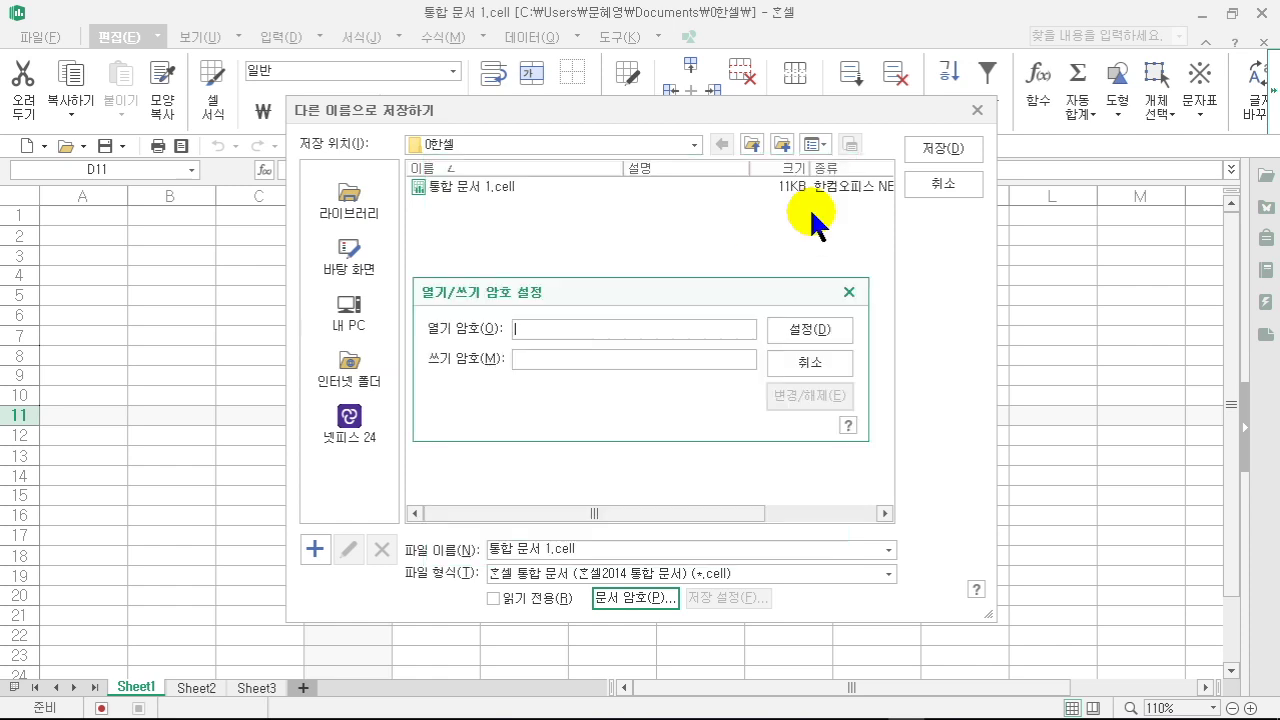
pyautogui.click(845, 330)
pyautogui.click(945, 152)
pyautogui.click(590, 400)
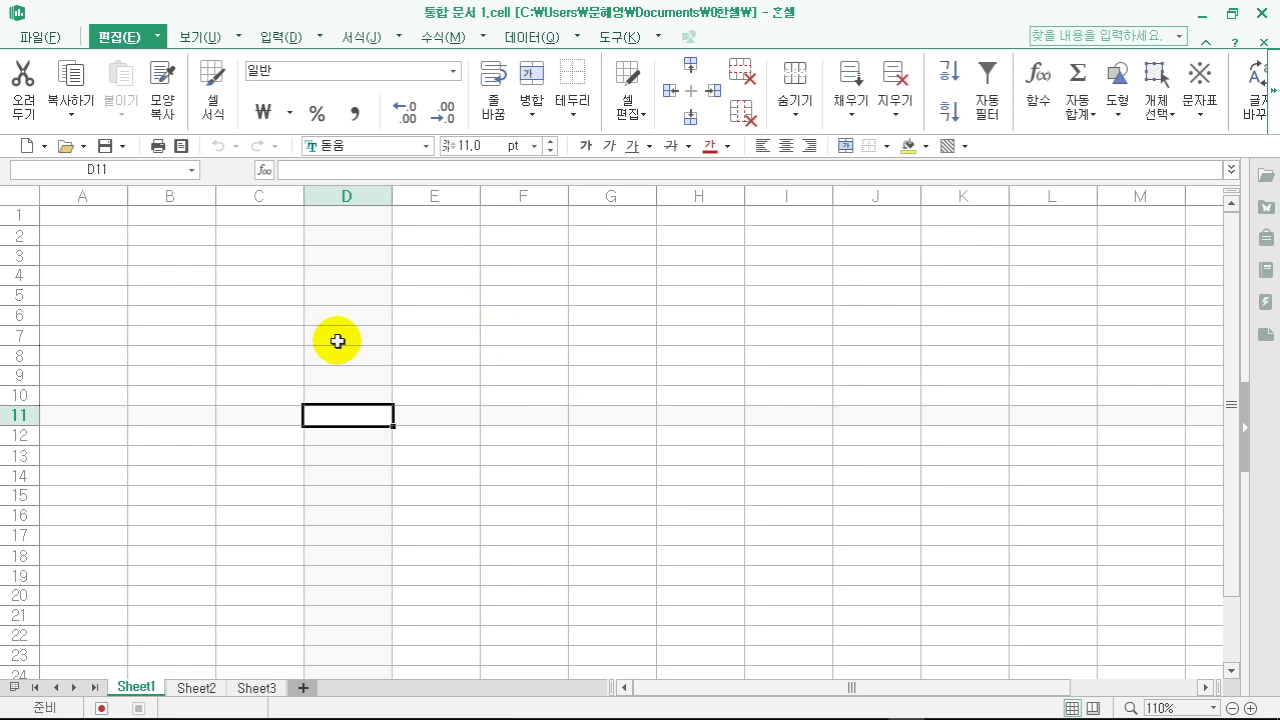
# - Enter the person's name in cell A1
pyautogui.click(101, 220)
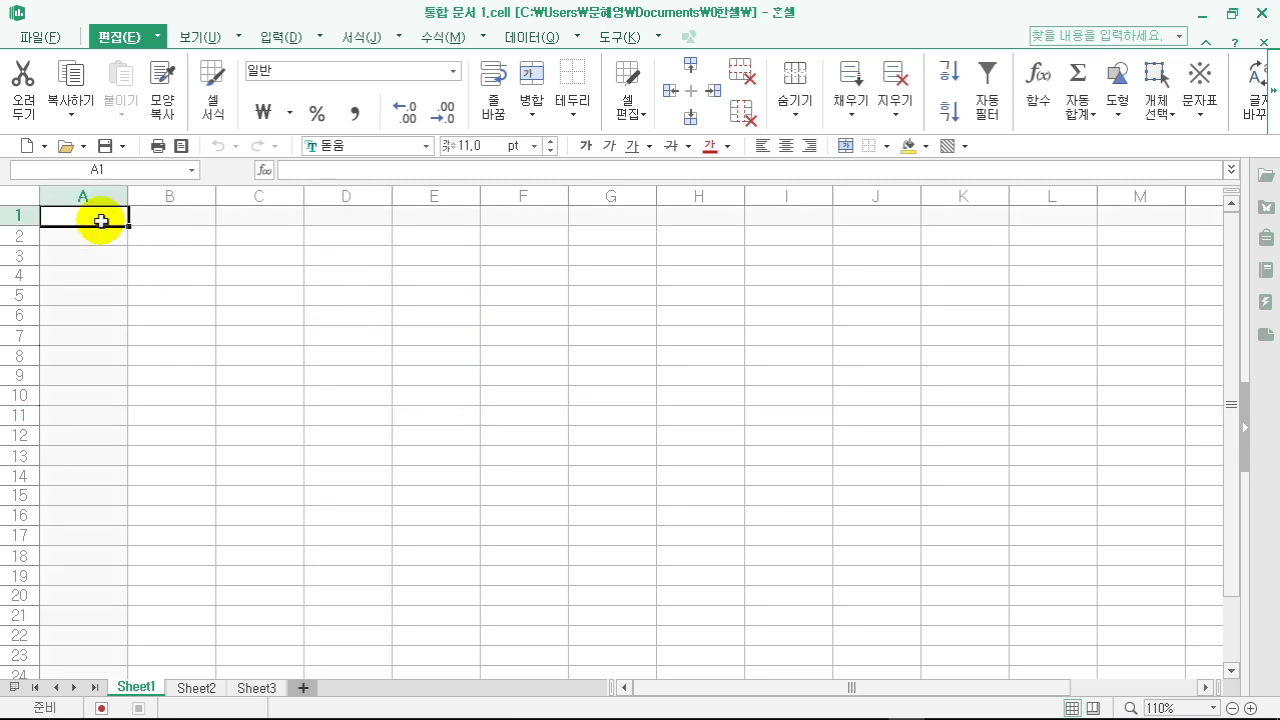
pyautogui.write('an')
pyautogui.press('BackSpace')
pyautogui.press('BackSpace')
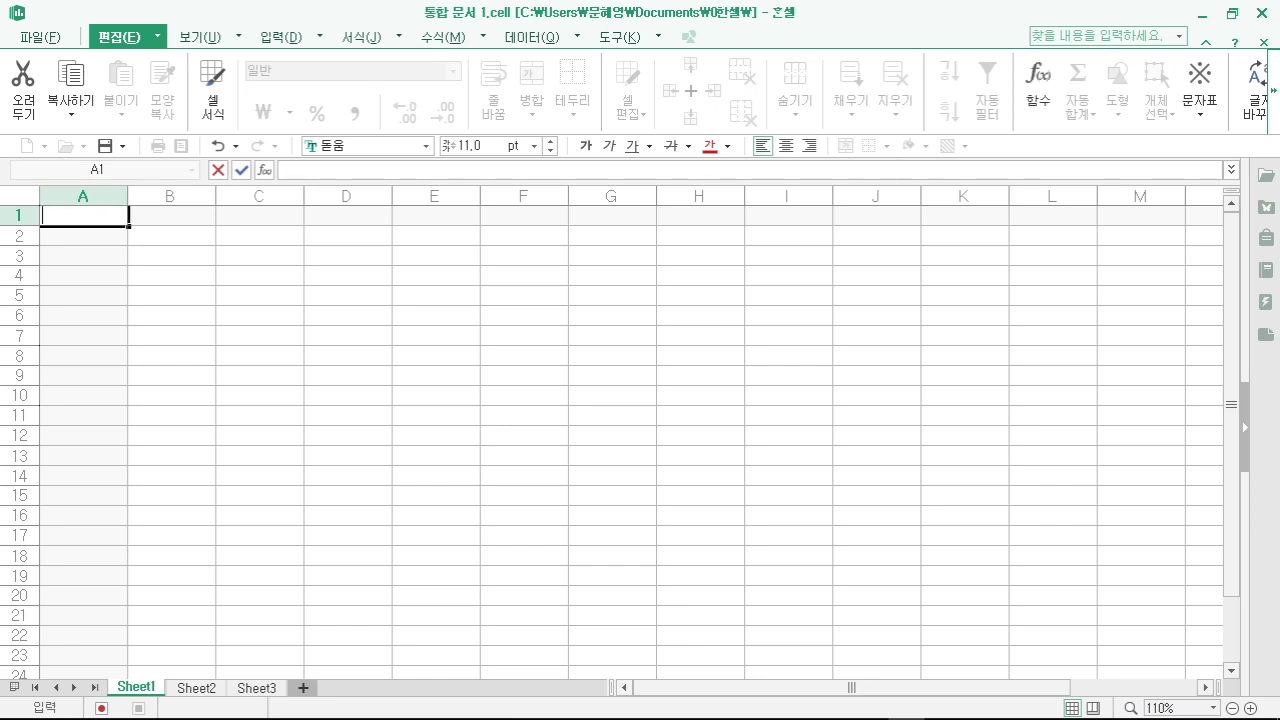
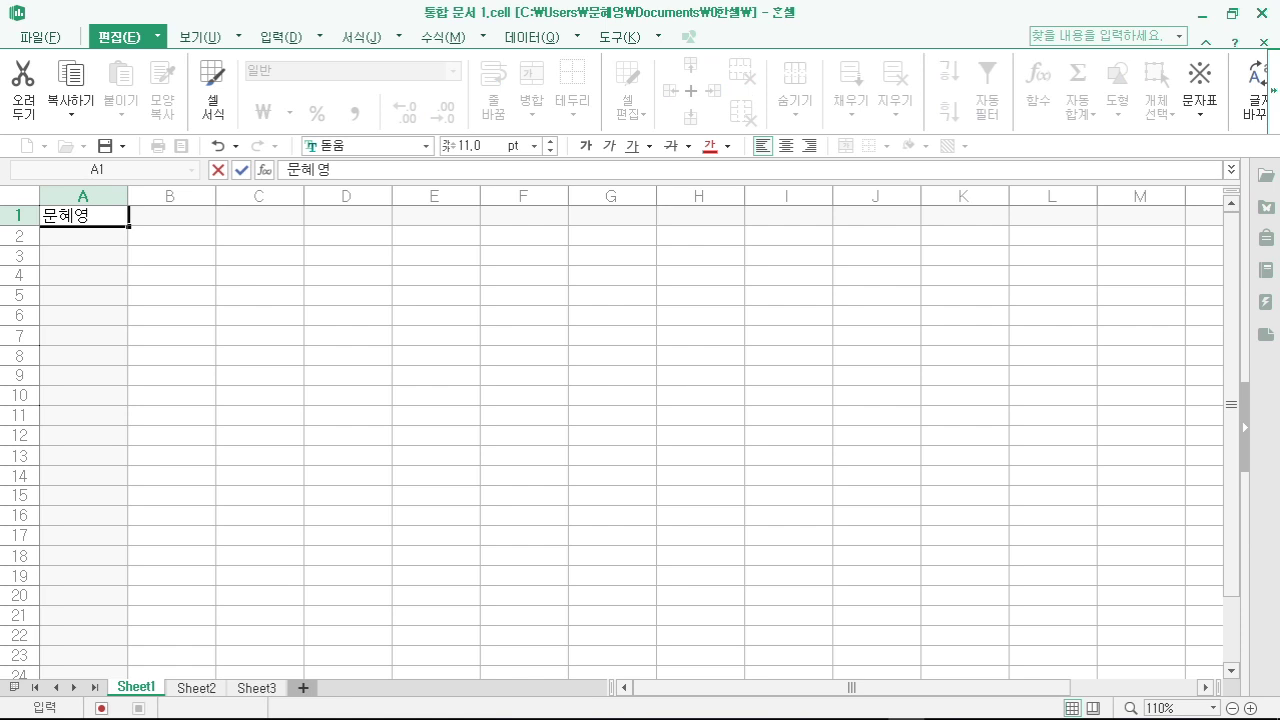
pyautogui.press('Return')
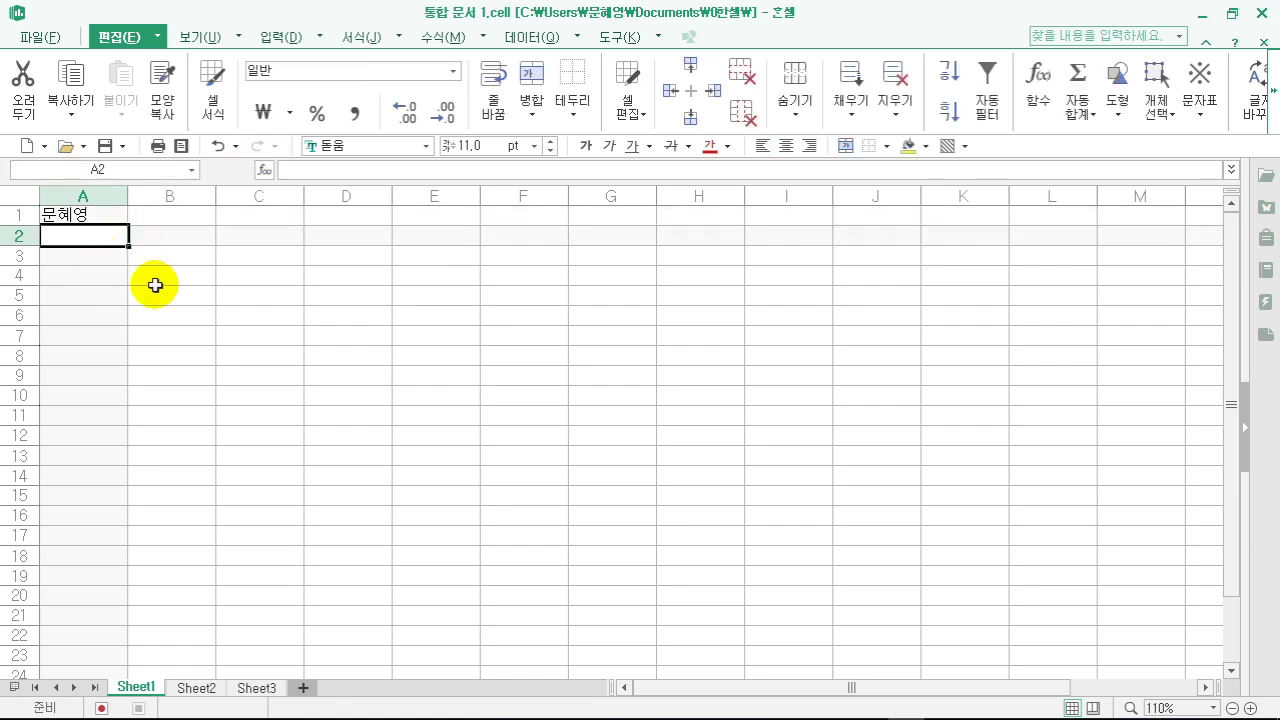
# - Zoom the sheet to 120% and enter 새로워진 한셀만나기 in A2
pyautogui.click(1250, 708)
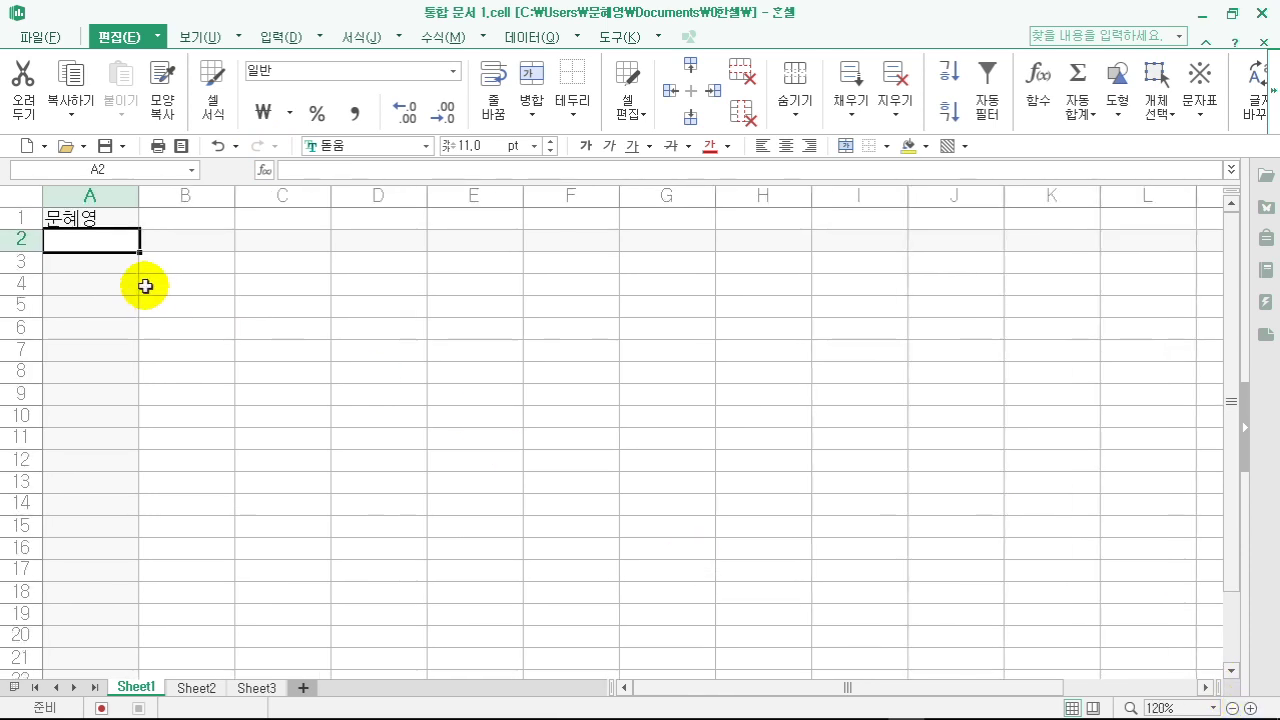
pyautogui.write('새오루')
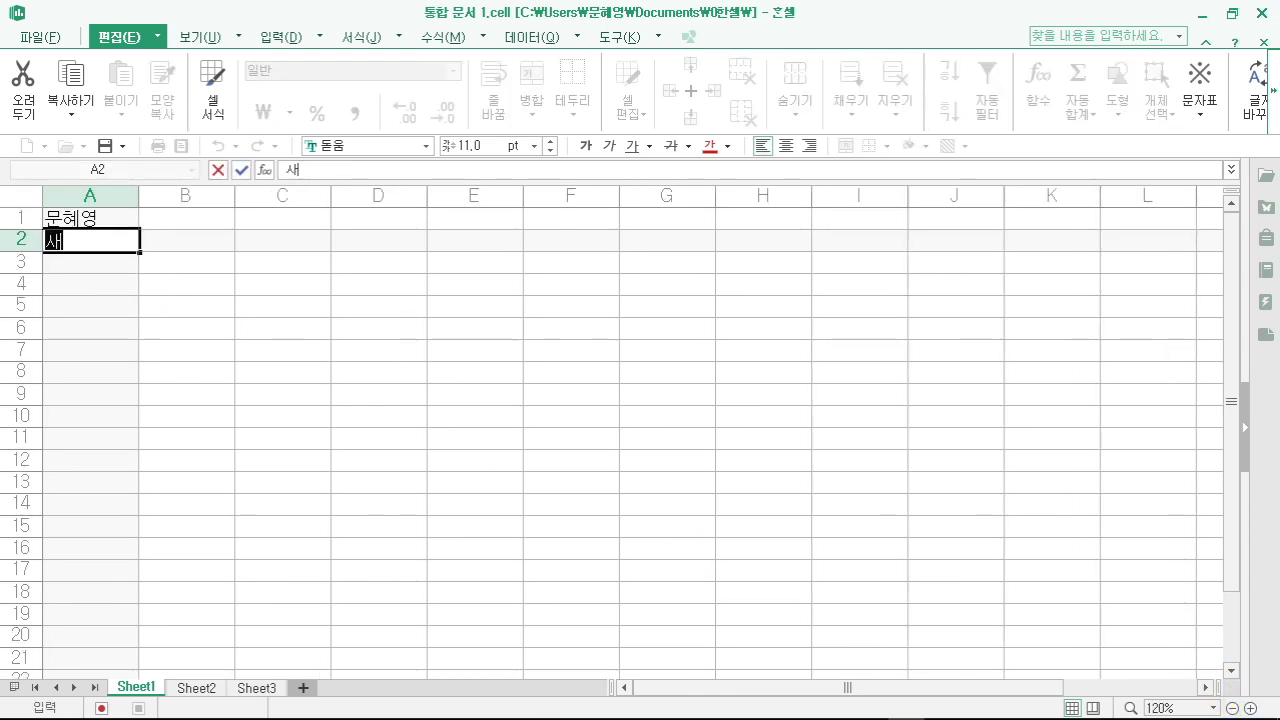
pyautogui.press('BackSpace')
pyautogui.press('BackSpace')
pyautogui.press('BackSpace')
pyautogui.write('로워진 한셀')
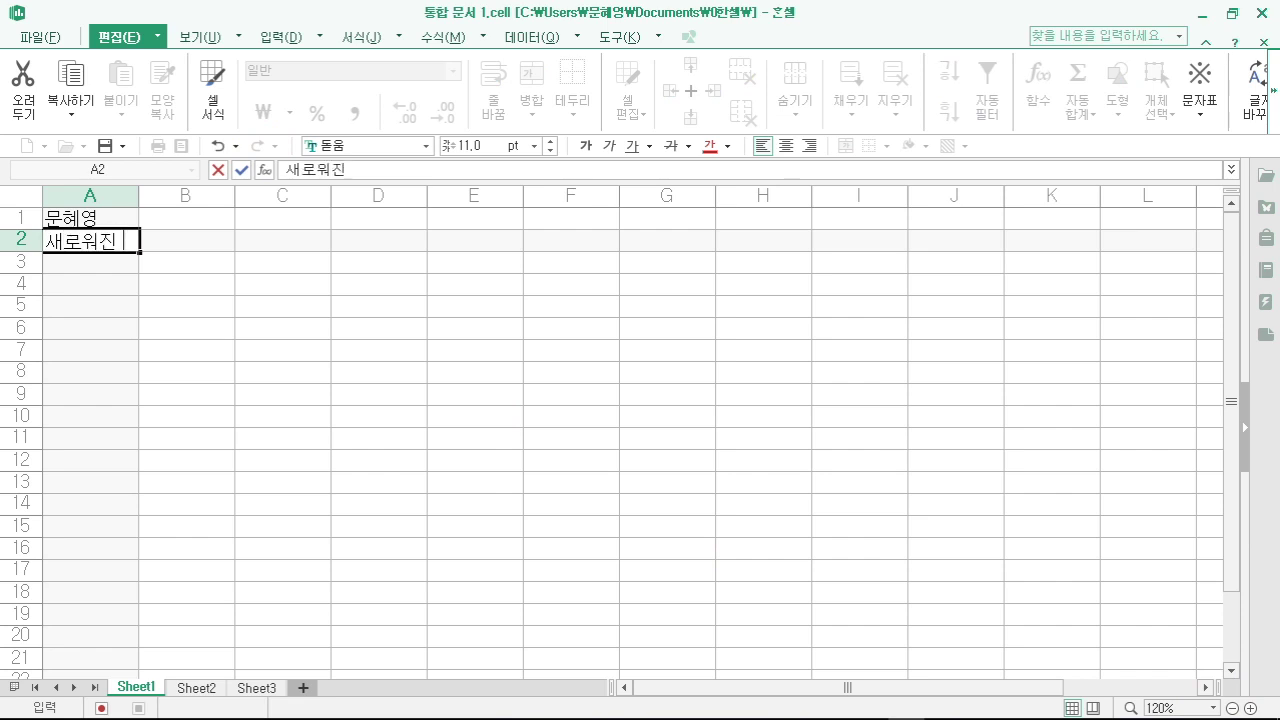
pyautogui.write('만나기')
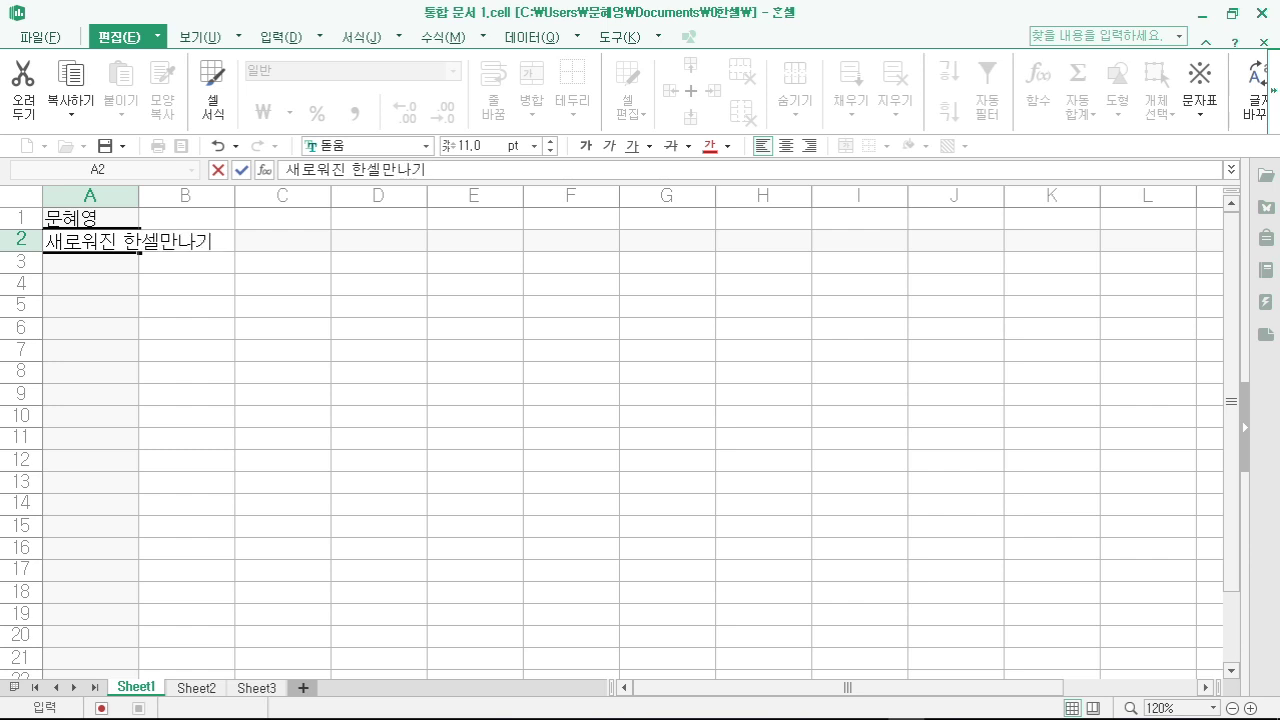
pyautogui.press('Return')
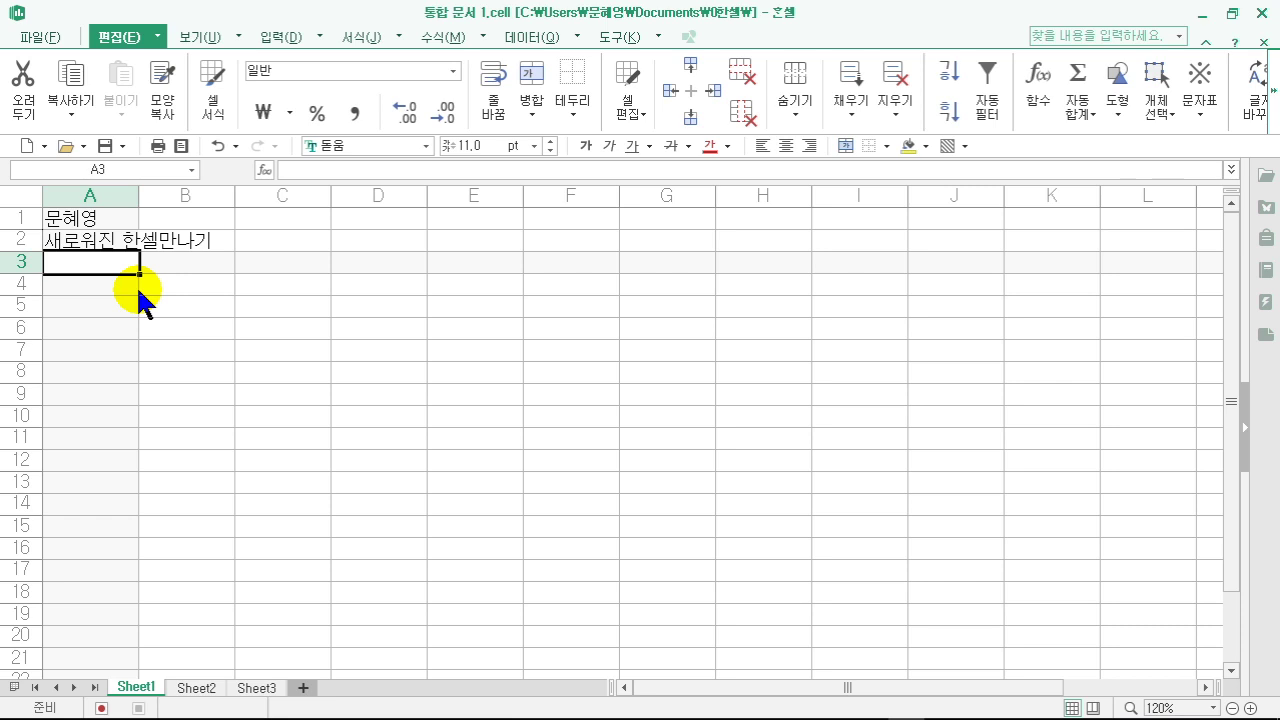
# - Enter 새로워진 and 한셀만나기 on two lines in A3 using an Alt+Enter line break
pyautogui.write('새')
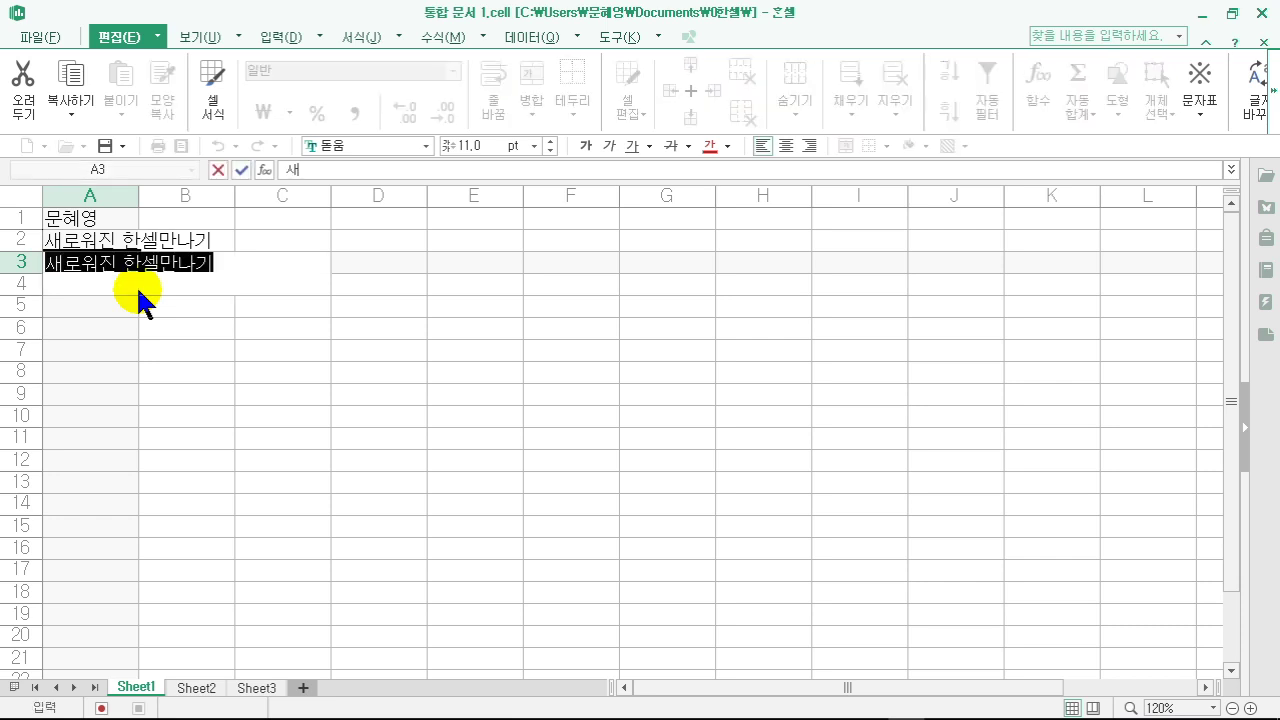
pyautogui.write('로워진')
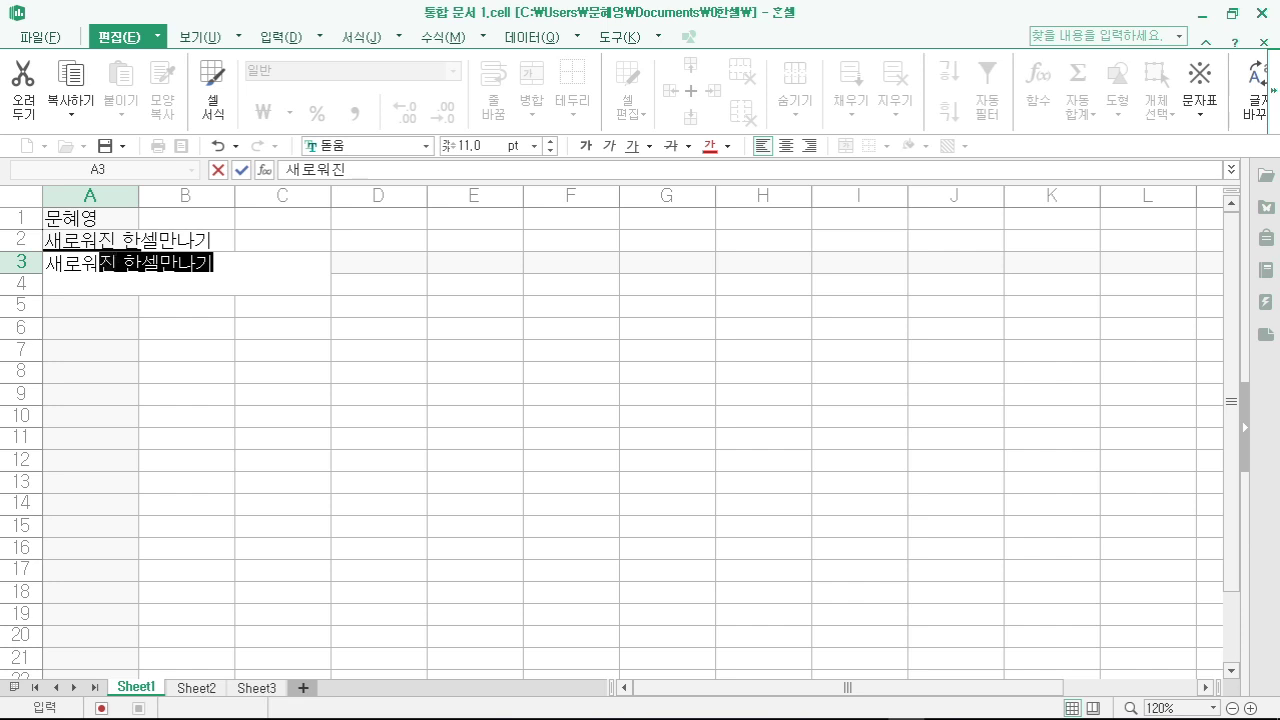
pyautogui.press('Delete')
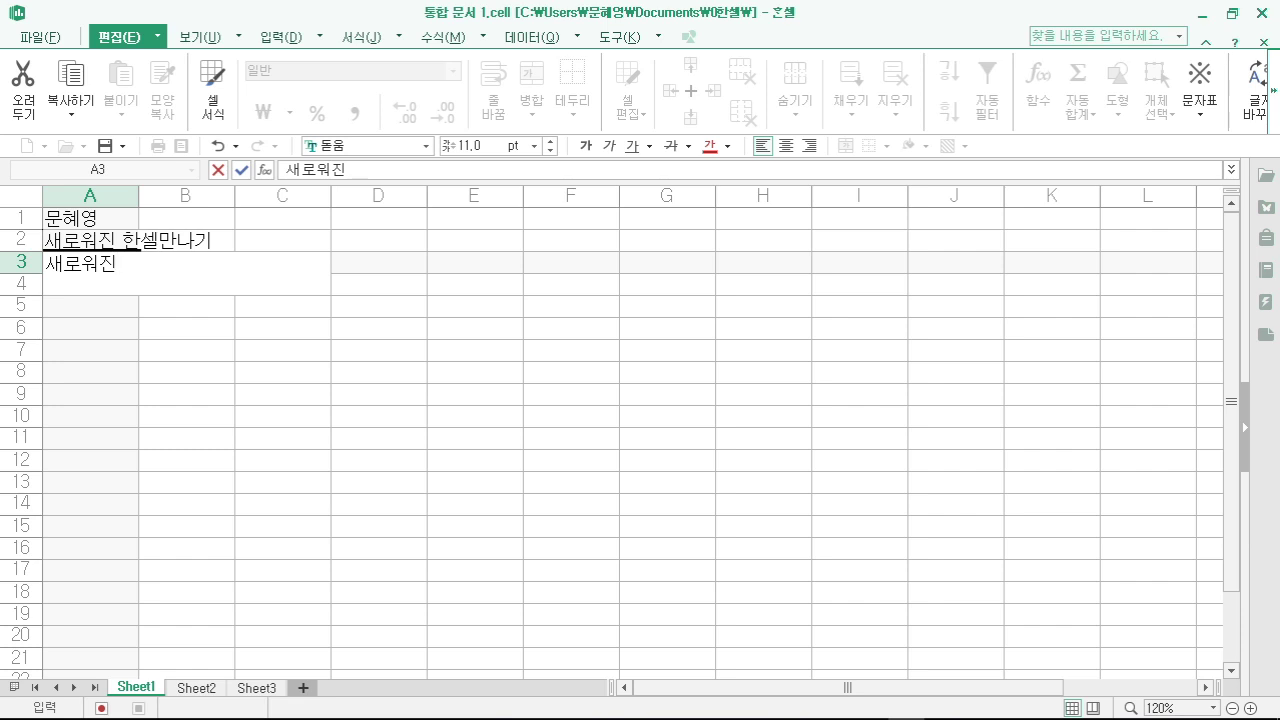
pyautogui.hotkey('alt', 'Return')
pyautogui.write('한셀')
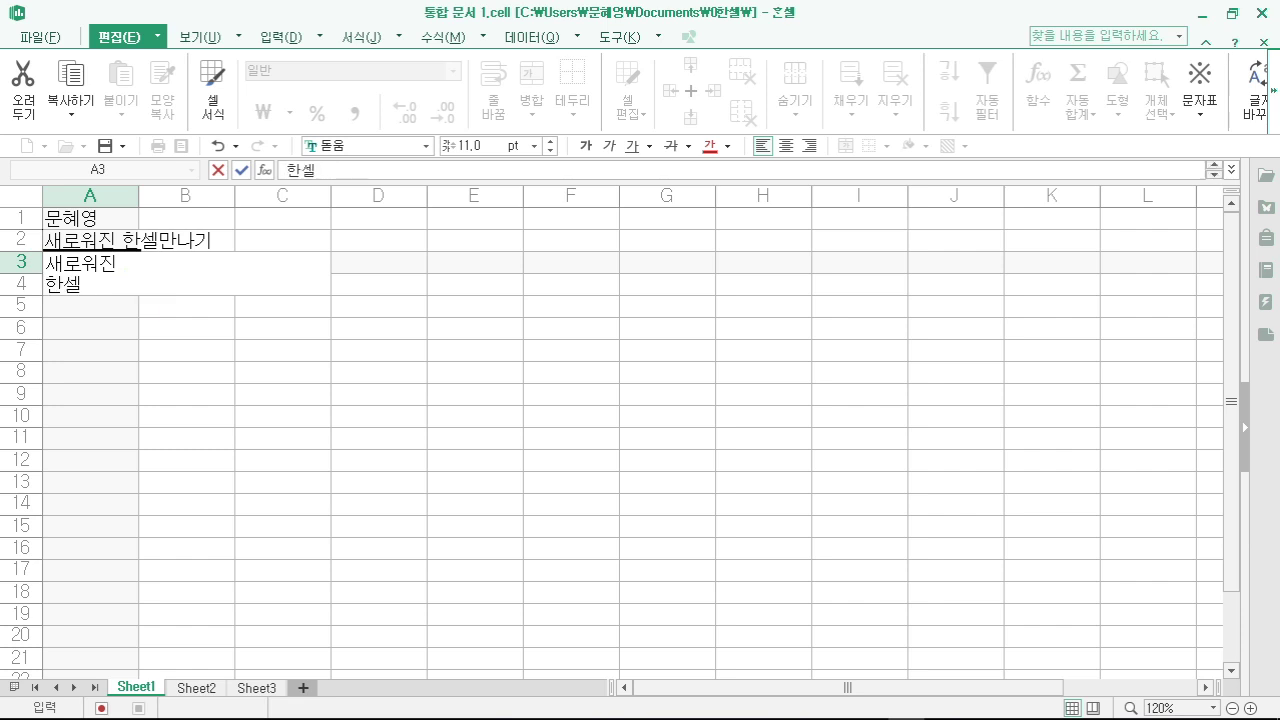
pyautogui.write('마ㄴ나기')
pyautogui.press('Return')
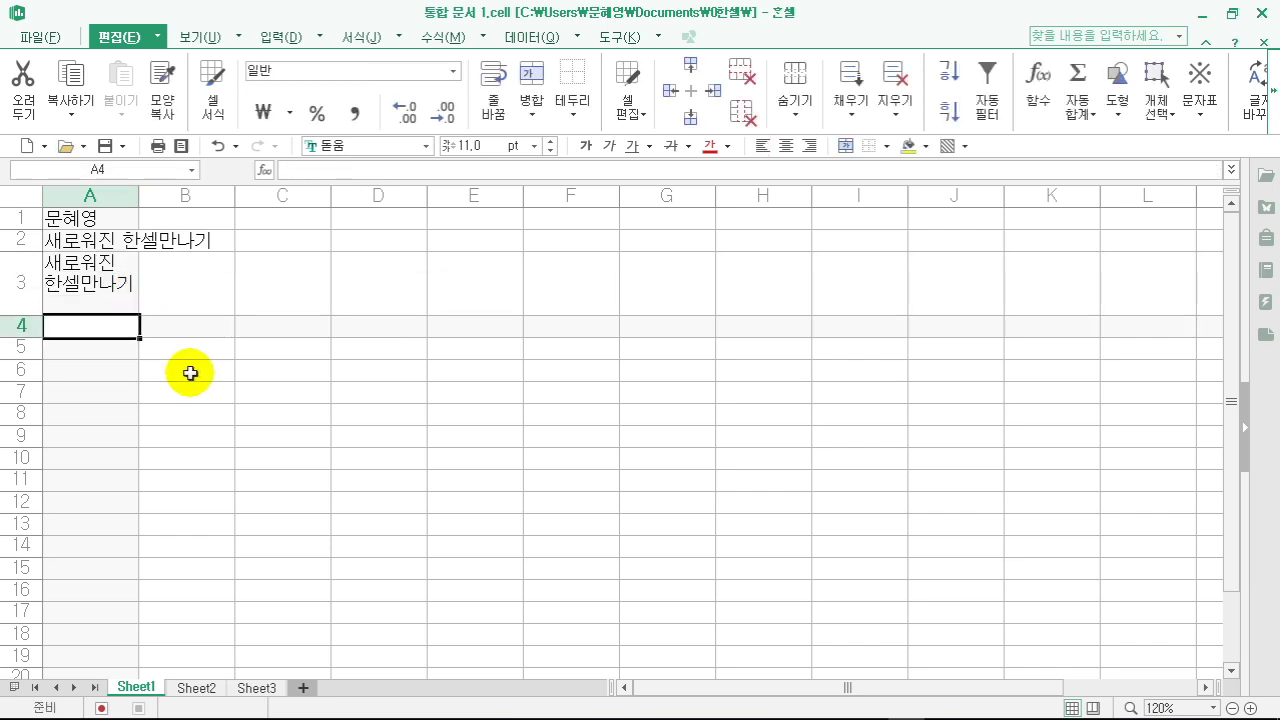
pyautogui.click(210, 408)
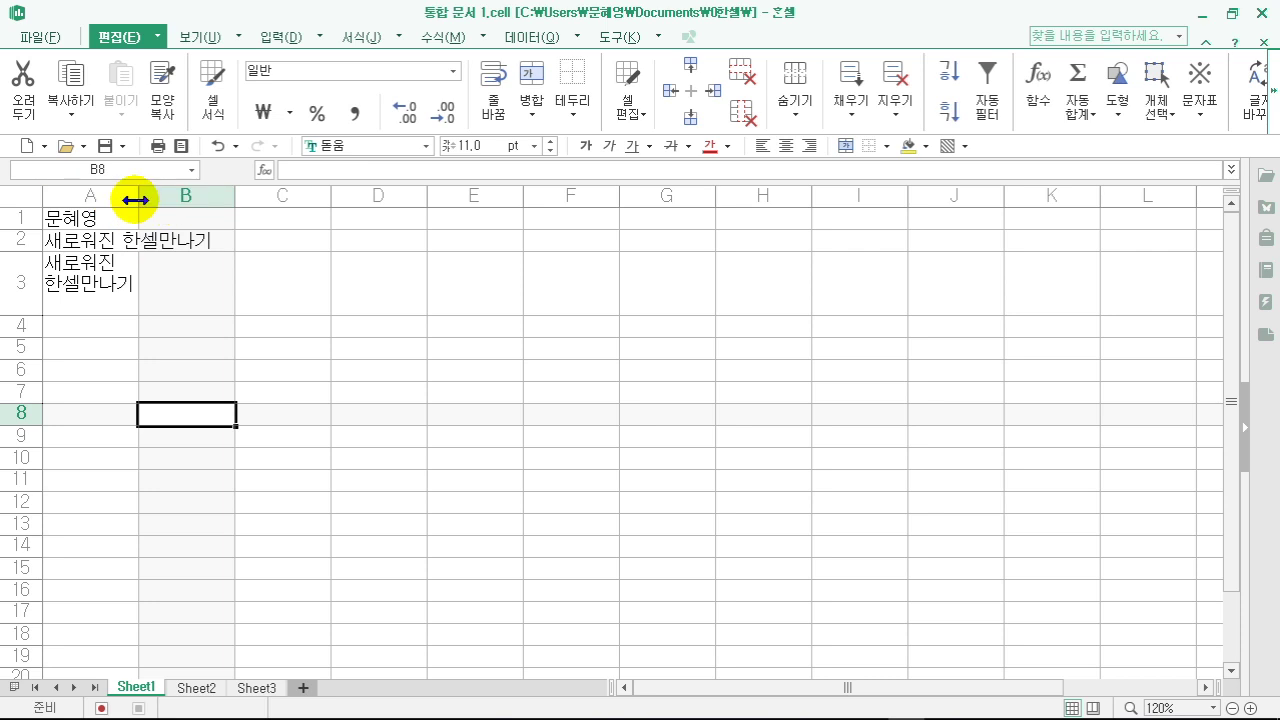
# - Widen and autofit column A, then narrow it to about 108 pixels and select A2
pyautogui.moveTo(135, 200); pyautogui.dragTo(236, 197)
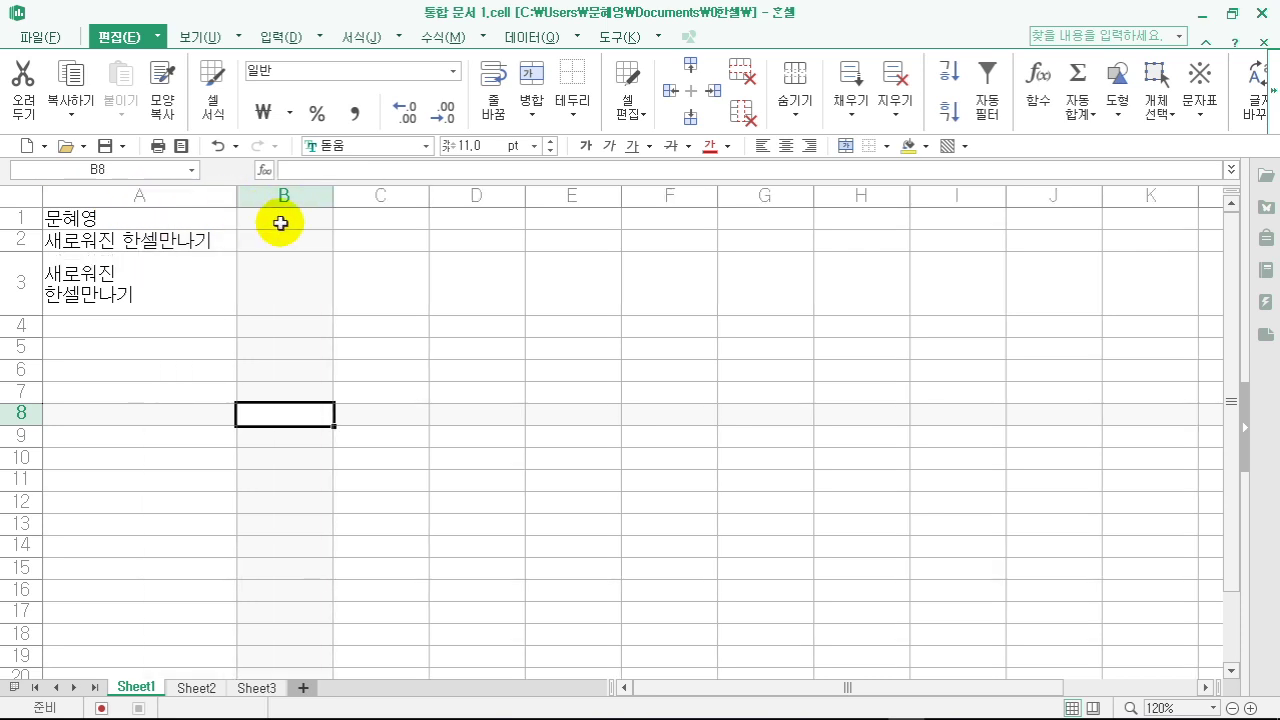
pyautogui.moveTo(236, 203); pyautogui.dragTo(318, 198)
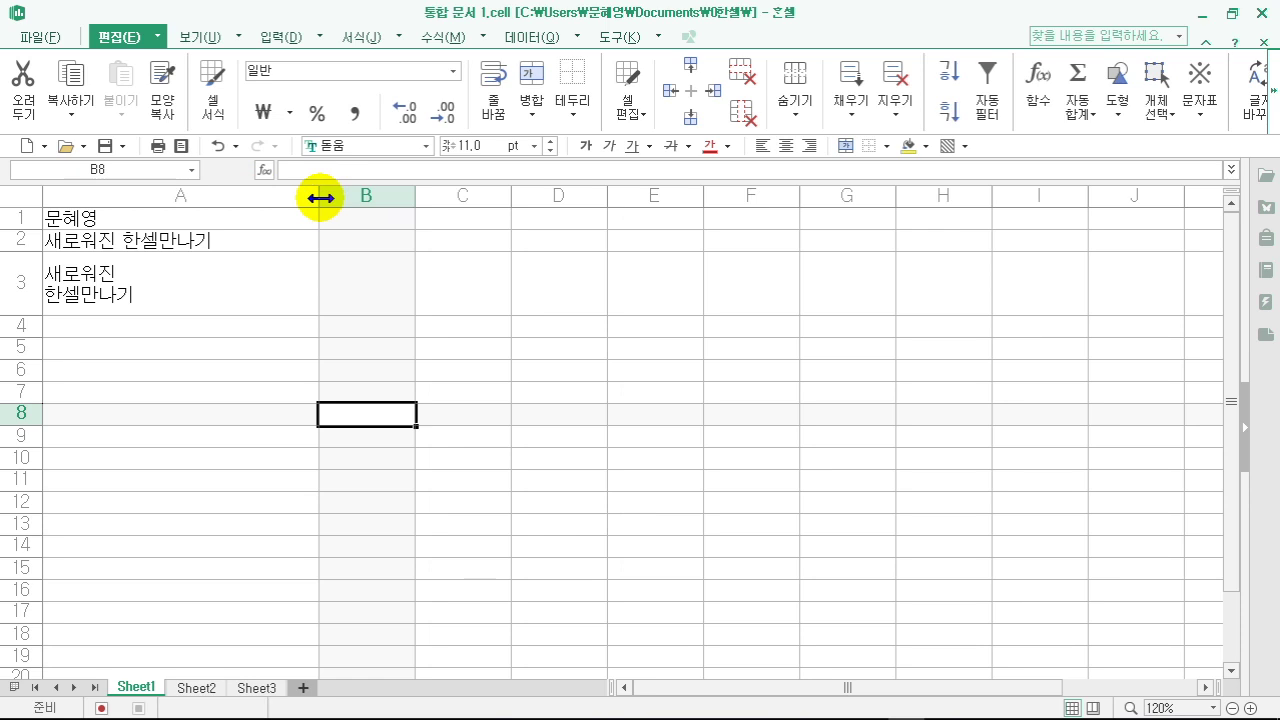
pyautogui.doubleClick(320, 197)
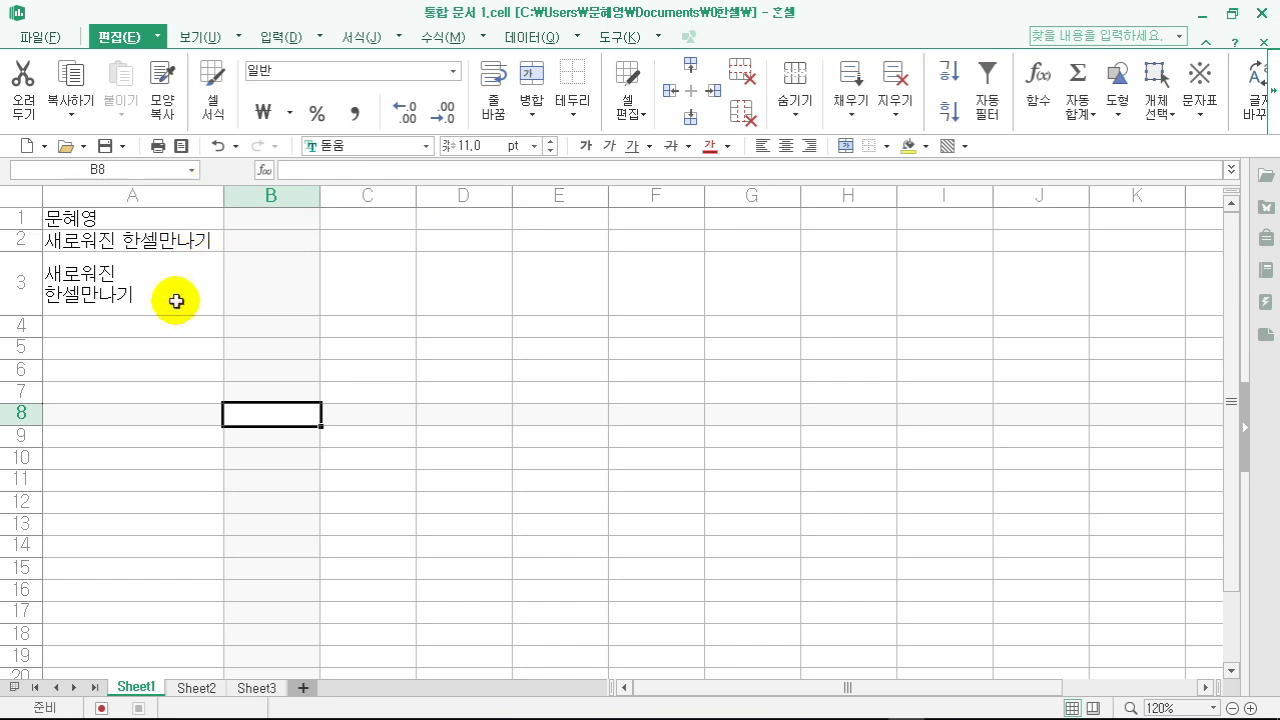
pyautogui.moveTo(220, 196); pyautogui.dragTo(145, 205)
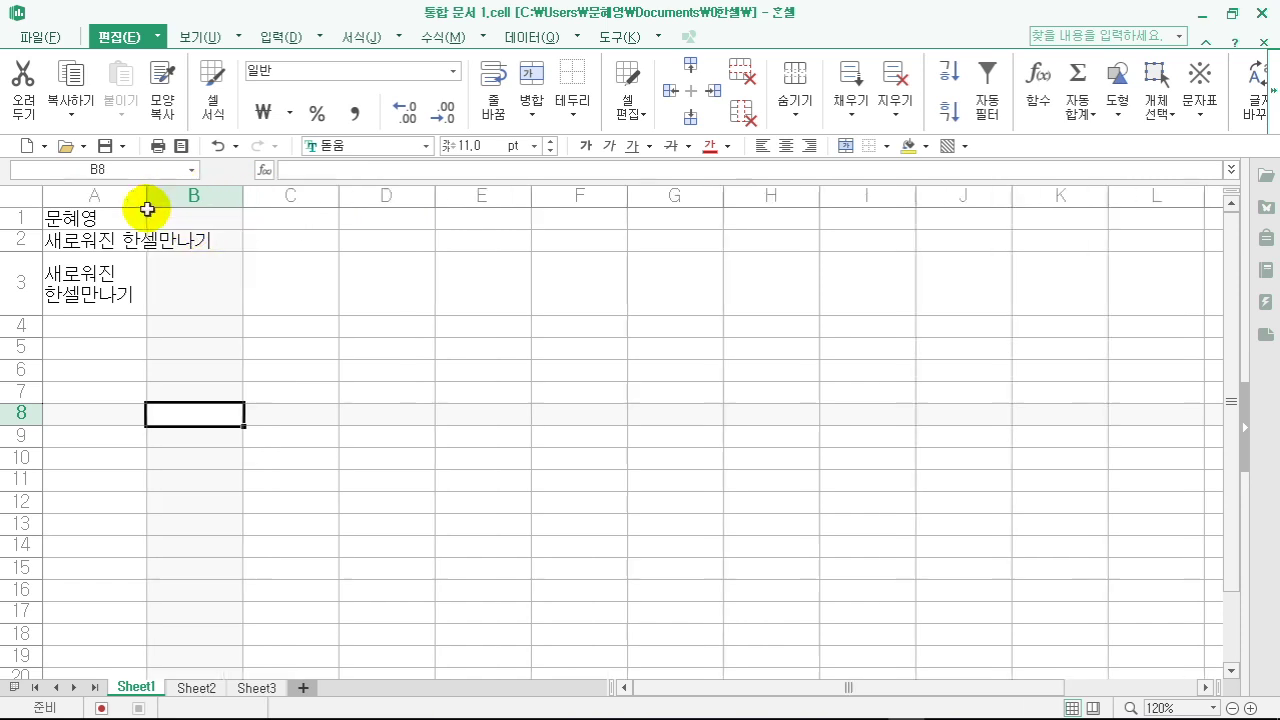
pyautogui.click(124, 243)
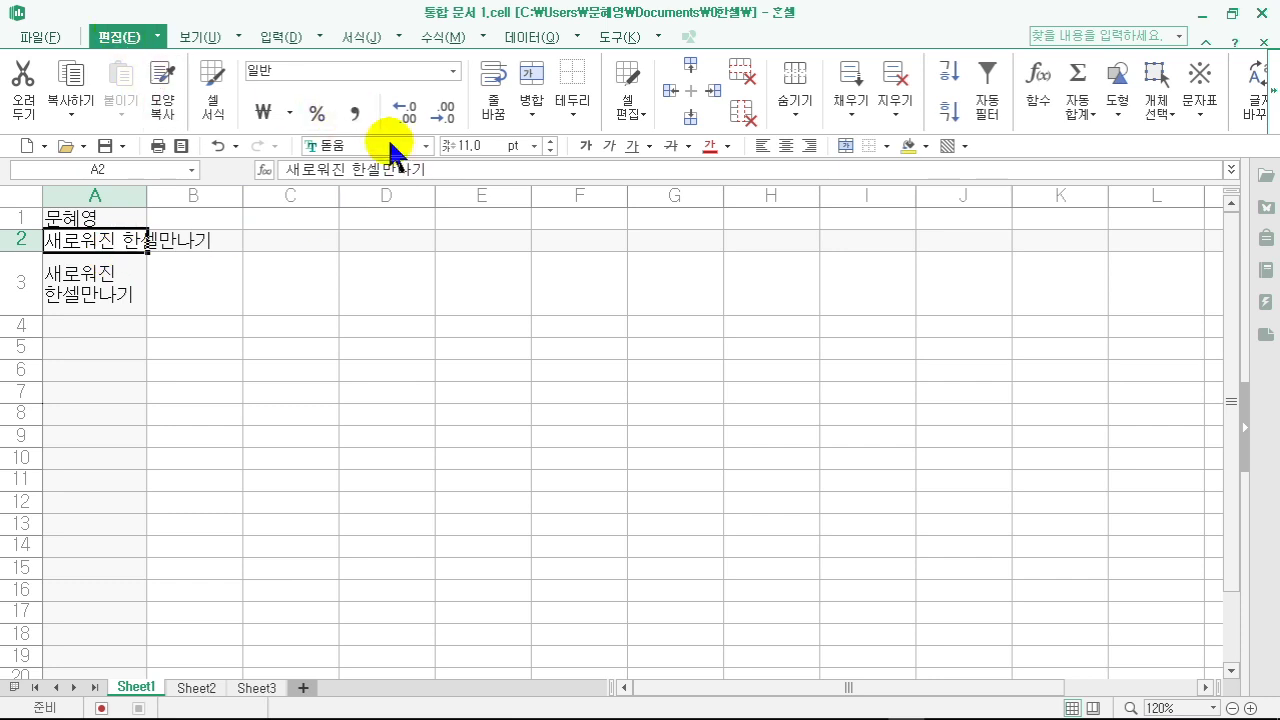
# - Wrap A2's text onto two lines with 줄 바꿈 and widen column A slightly
pyautogui.click(492, 82)
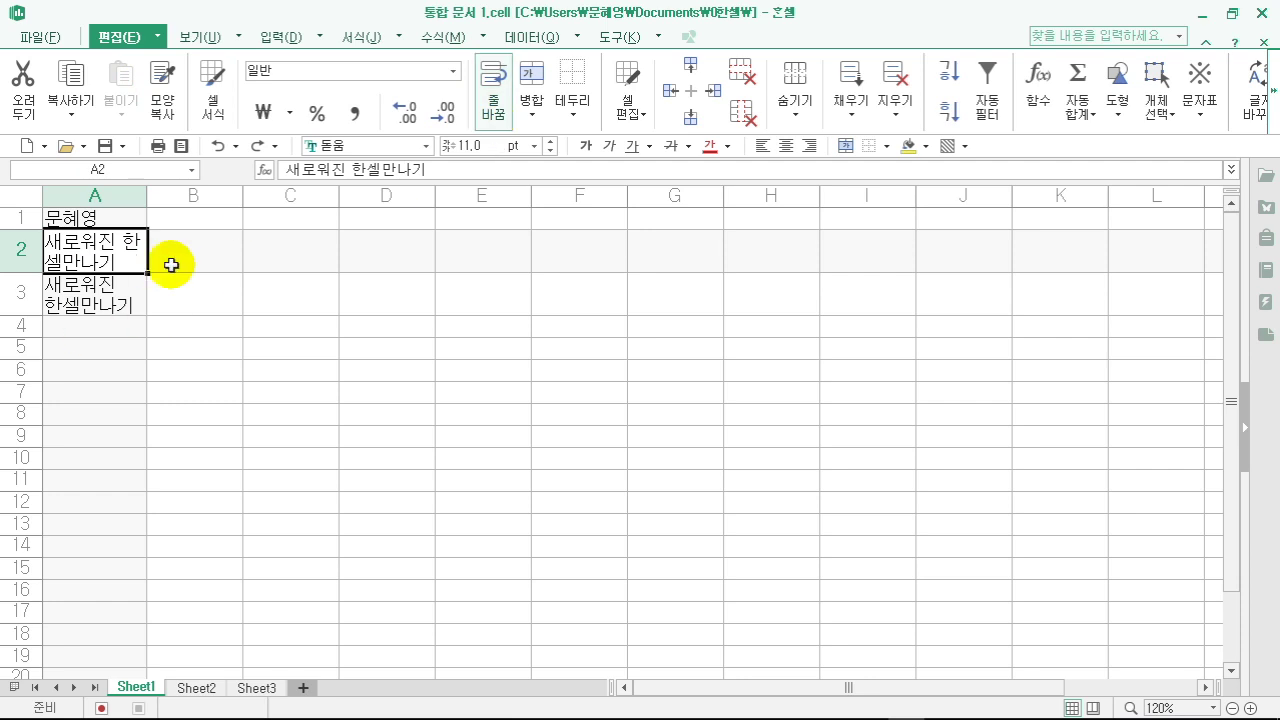
pyautogui.click(130, 298)
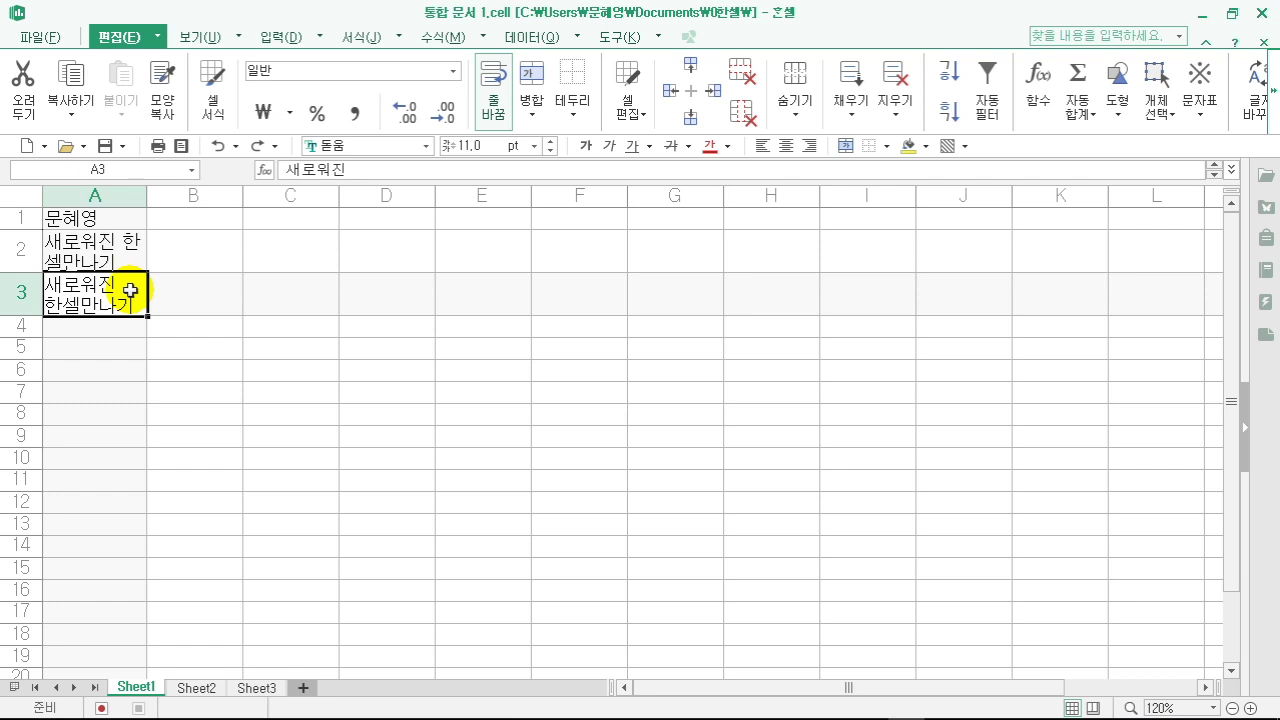
pyautogui.click(133, 245)
pyautogui.moveTo(146, 196); pyautogui.dragTo(180, 198)
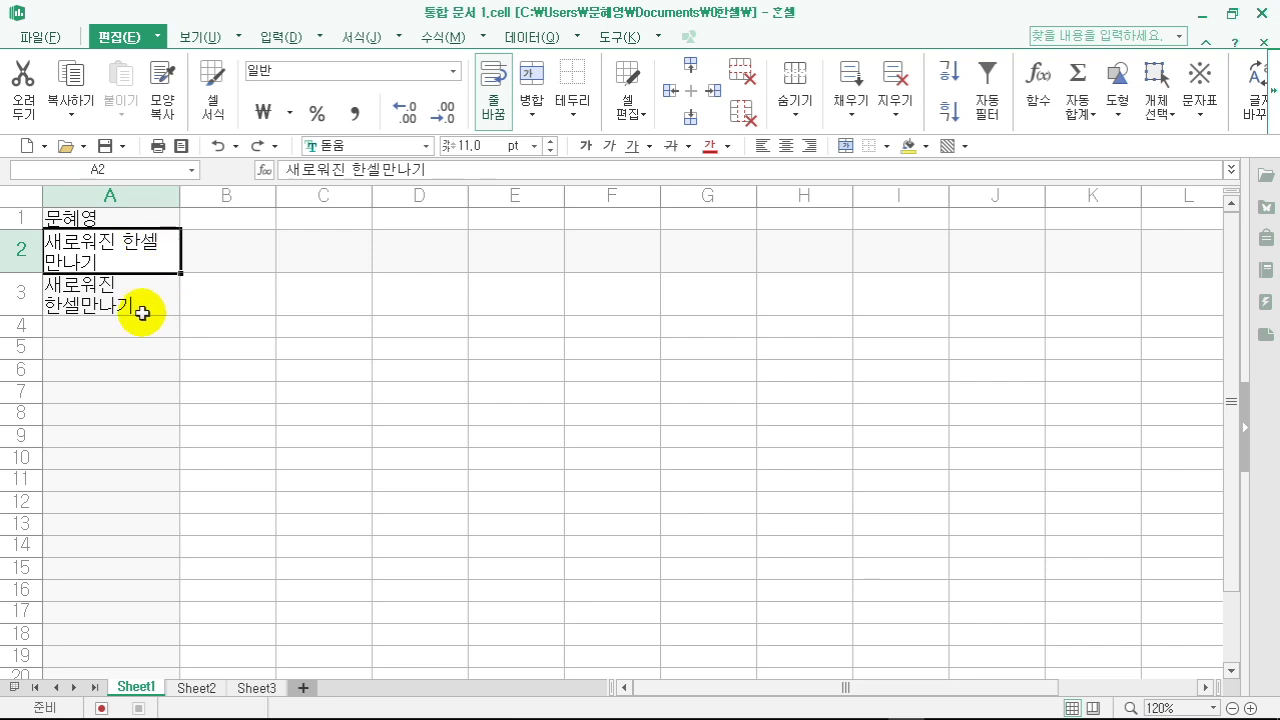
pyautogui.click(206, 388)
pyautogui.click(114, 345)
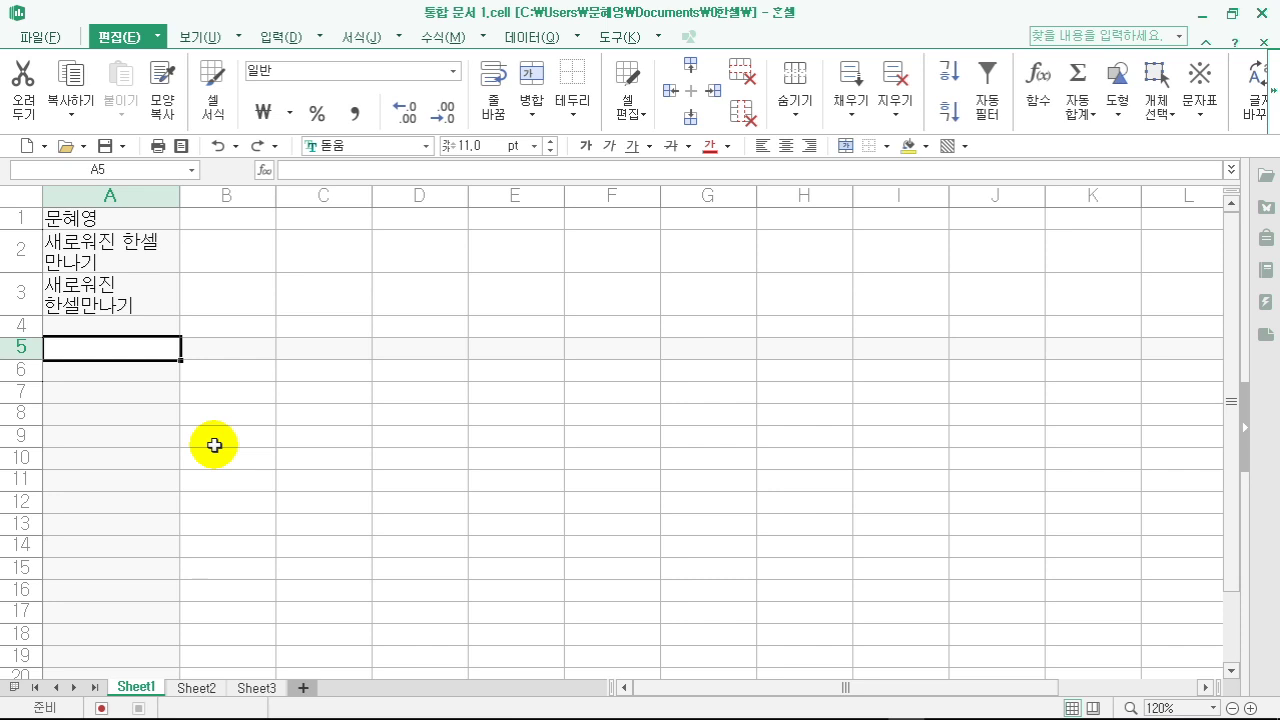
# - Convert a typed ㅁ into the ※ reference mark in cell A5 via Hanja symbols
pyautogui.write('ㅁ')
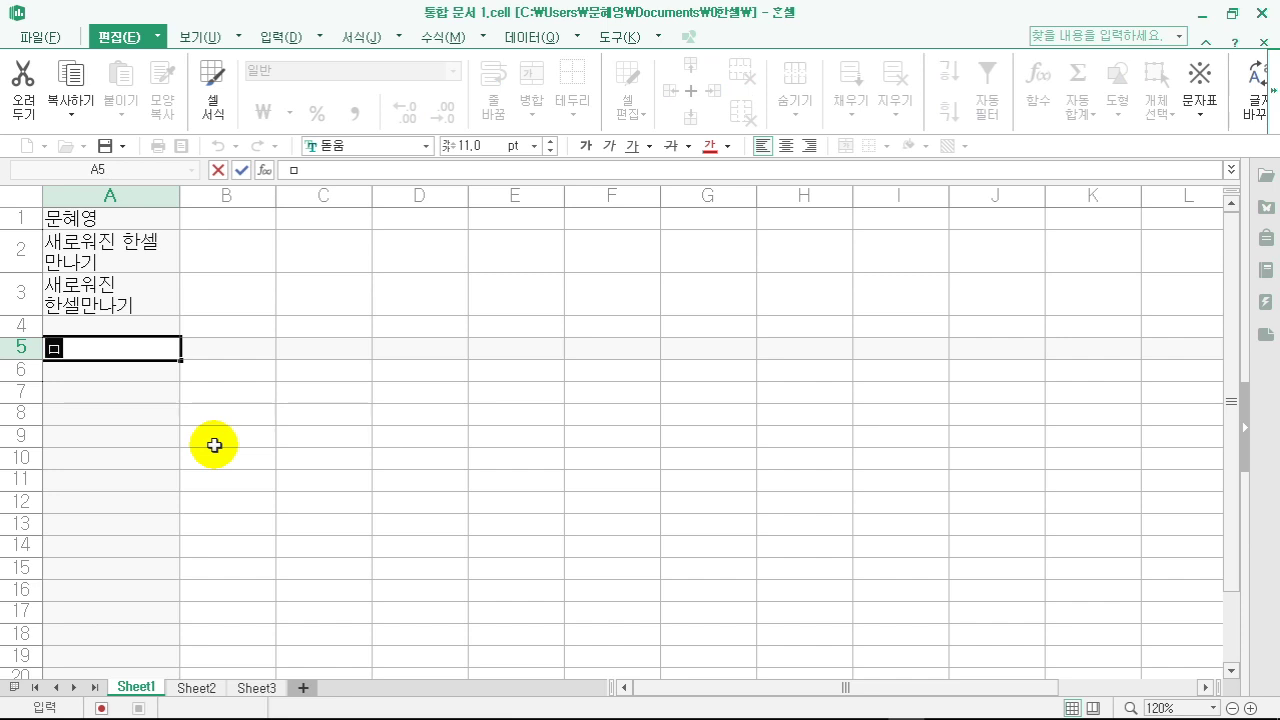
pyautogui.press('Hangul_Hanja')
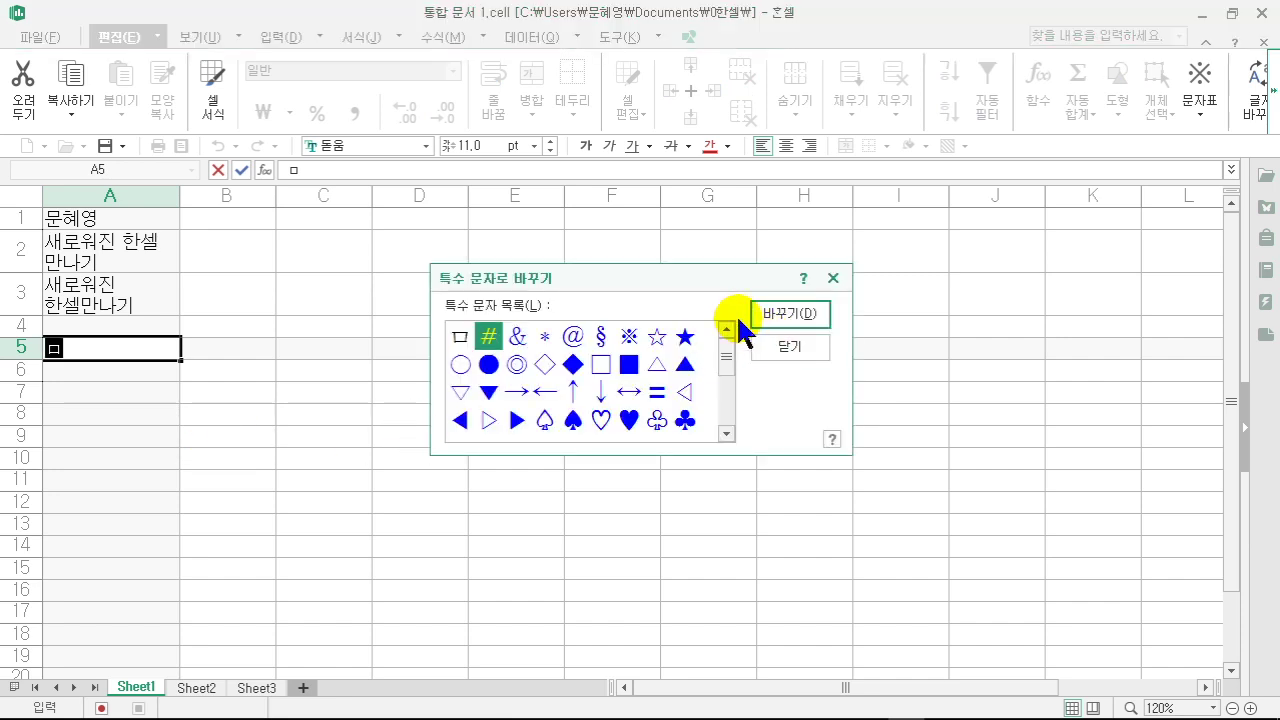
pyautogui.click(629, 336)
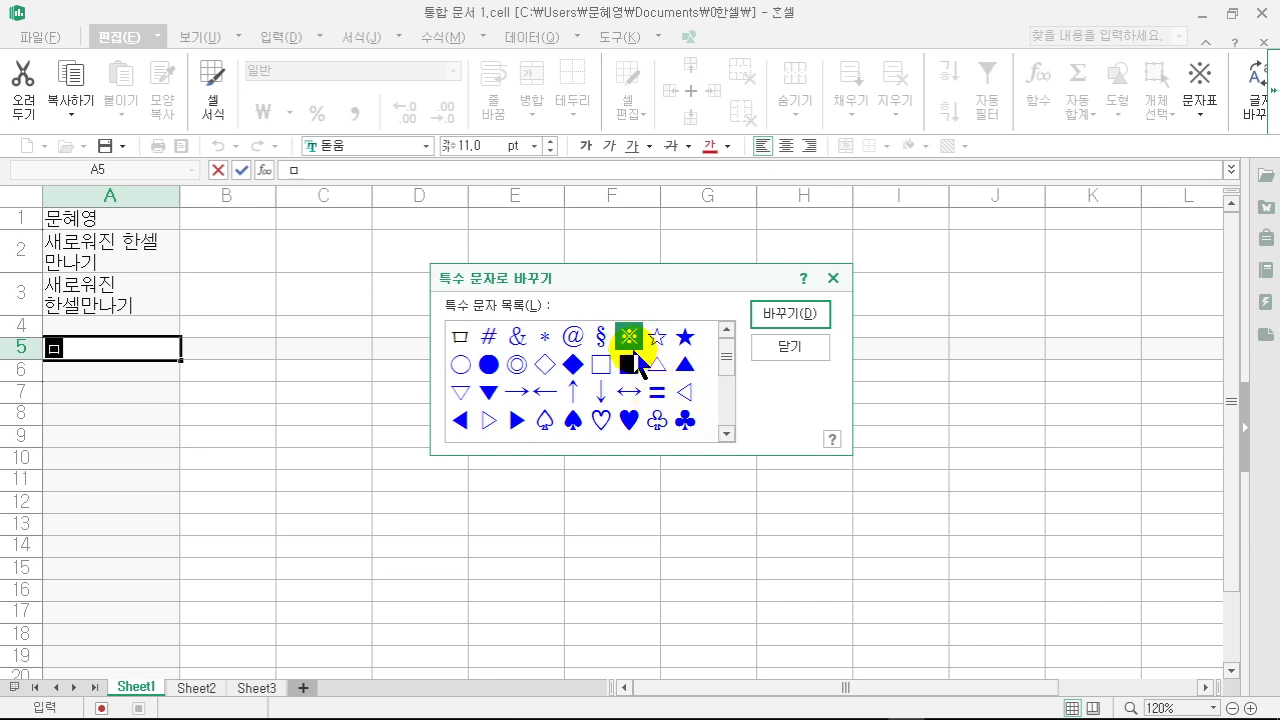
pyautogui.click(783, 316)
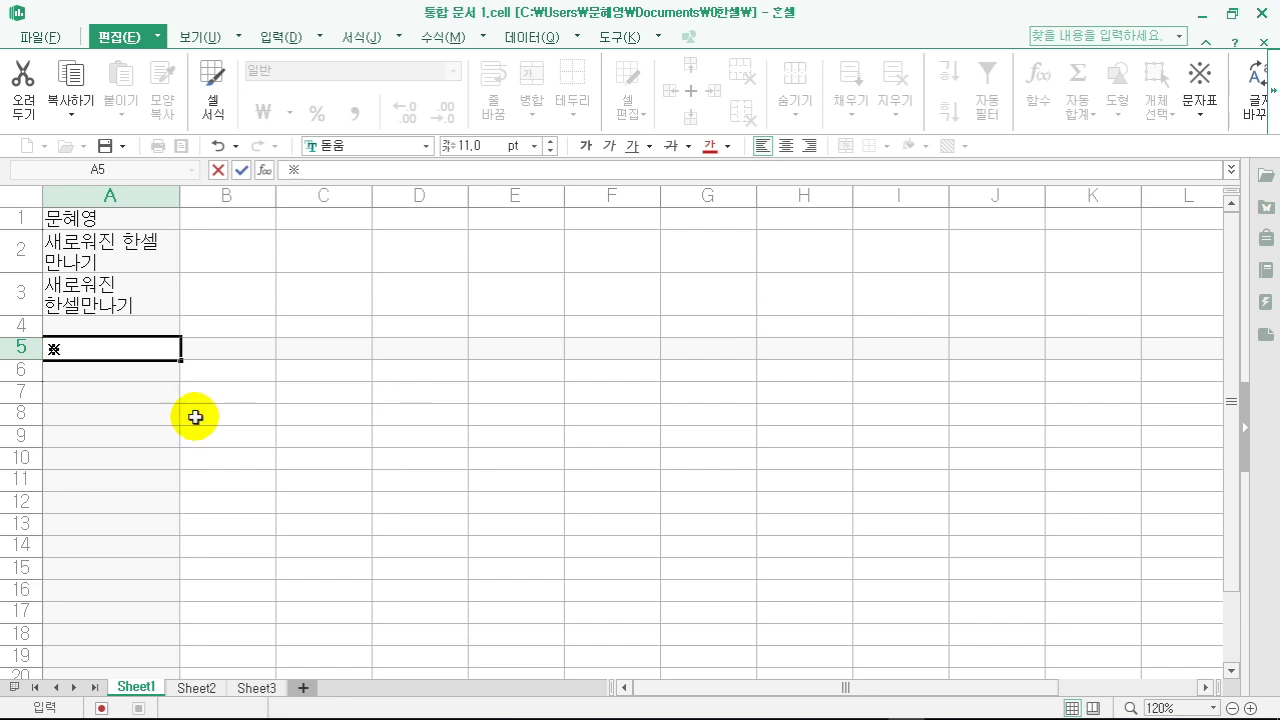
pyautogui.doubleClick(124, 350)
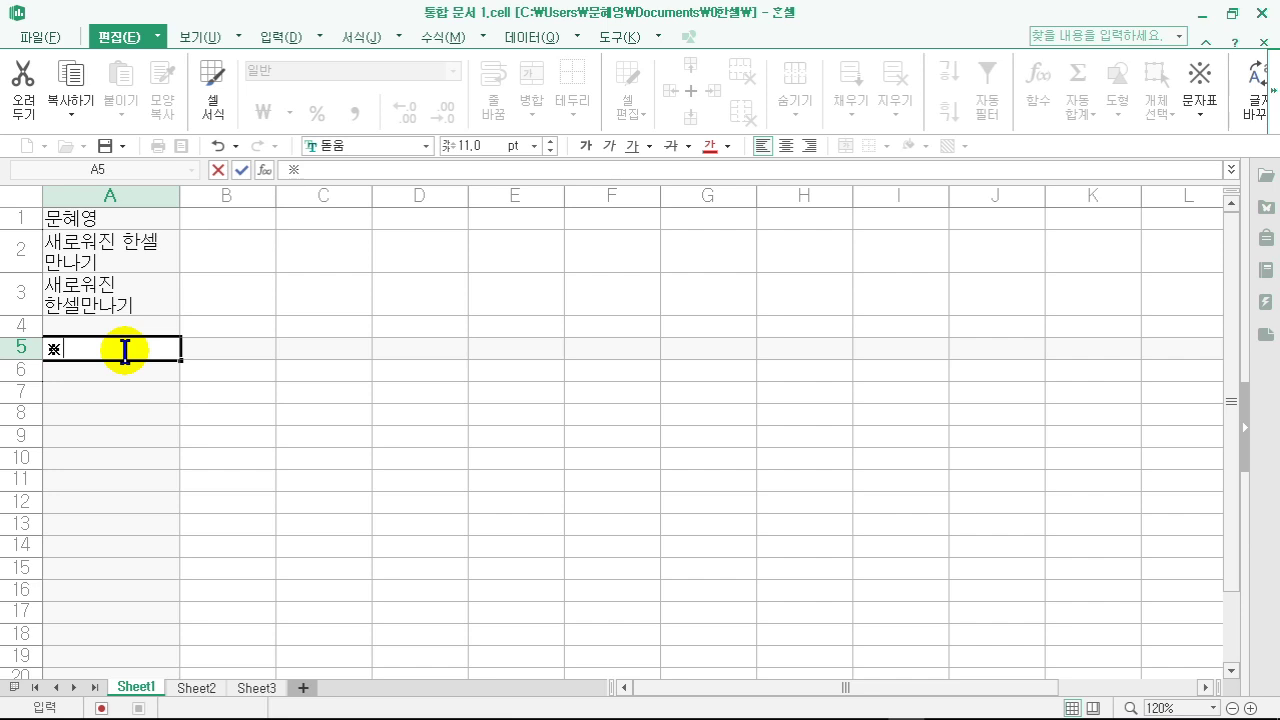
# - Append ★☆◆◇ after the ※ in A5 using the character map (Ctrl+F10)
pyautogui.hotkey('ctrl', 'F10')
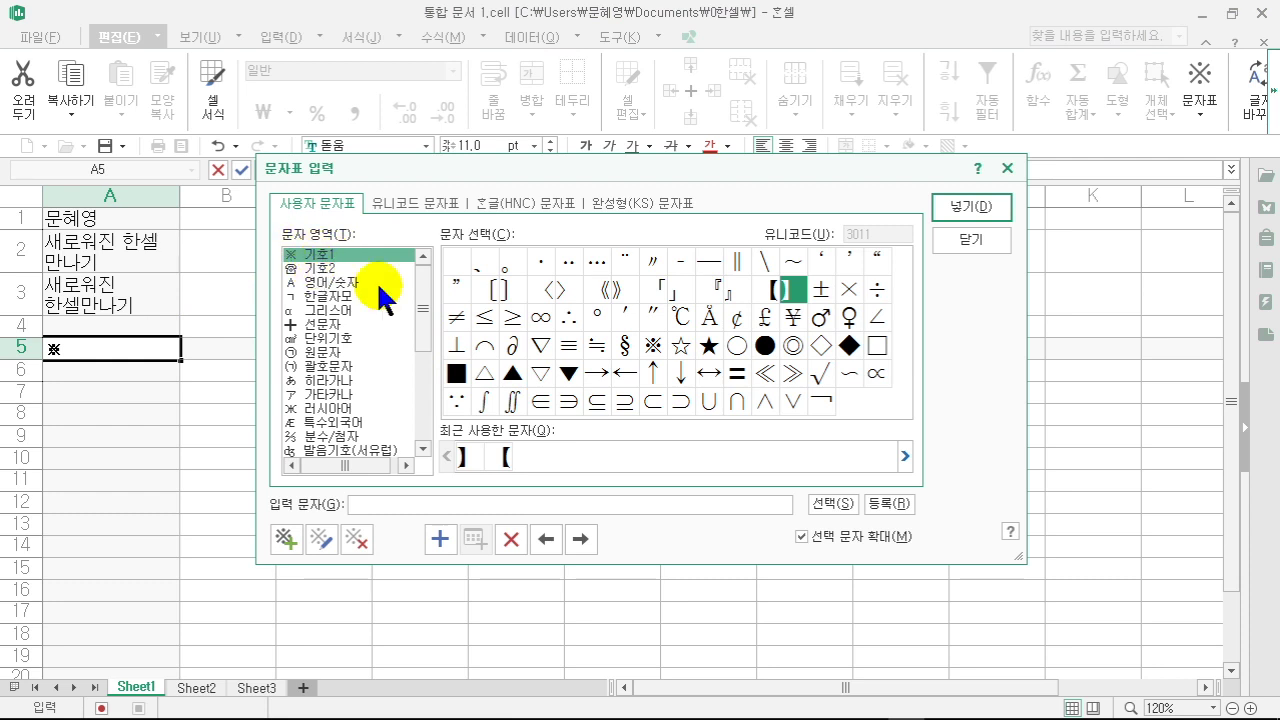
pyautogui.click(708, 346)
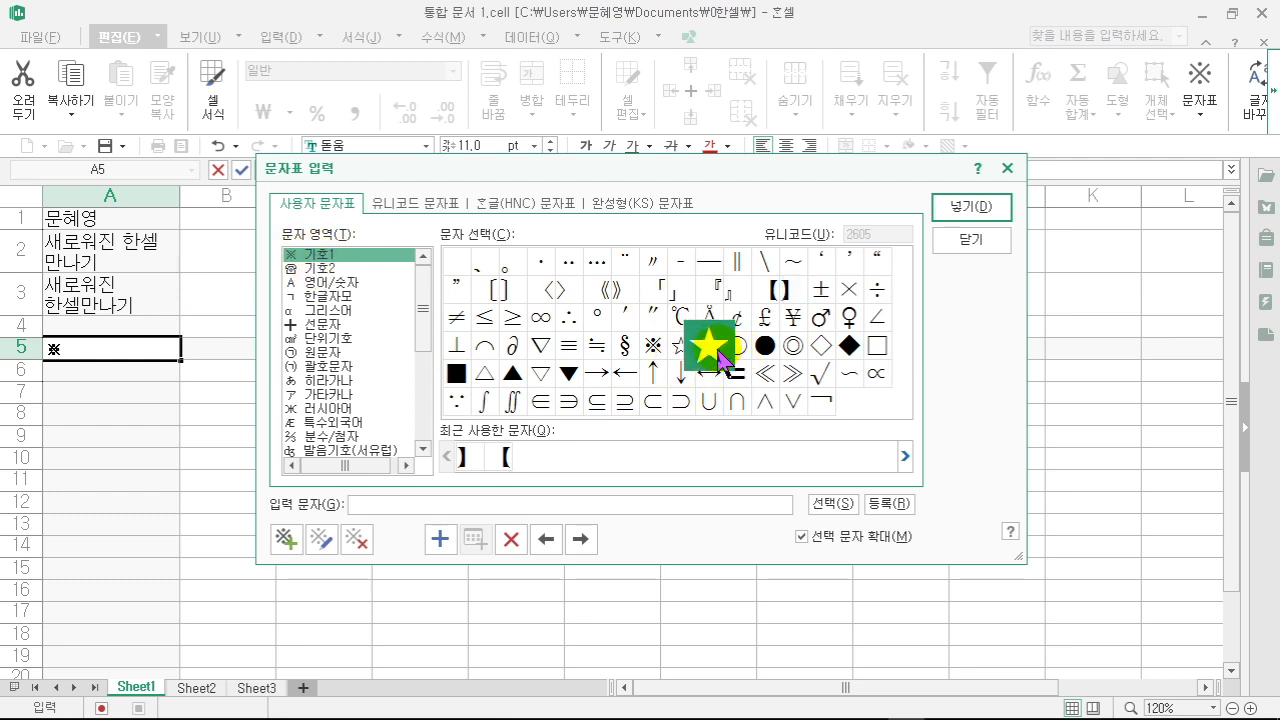
pyautogui.doubleClick(709, 346)
pyautogui.doubleClick(680, 345)
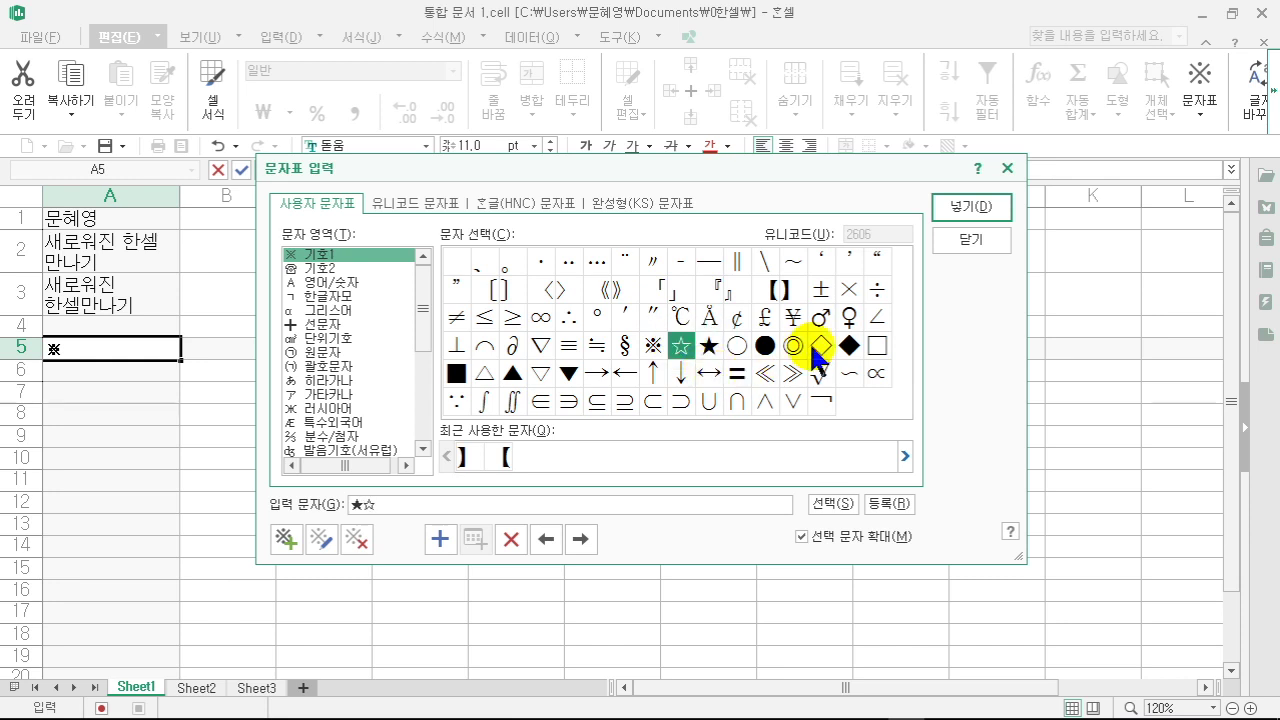
pyautogui.doubleClick(849, 345)
pyautogui.doubleClick(821, 346)
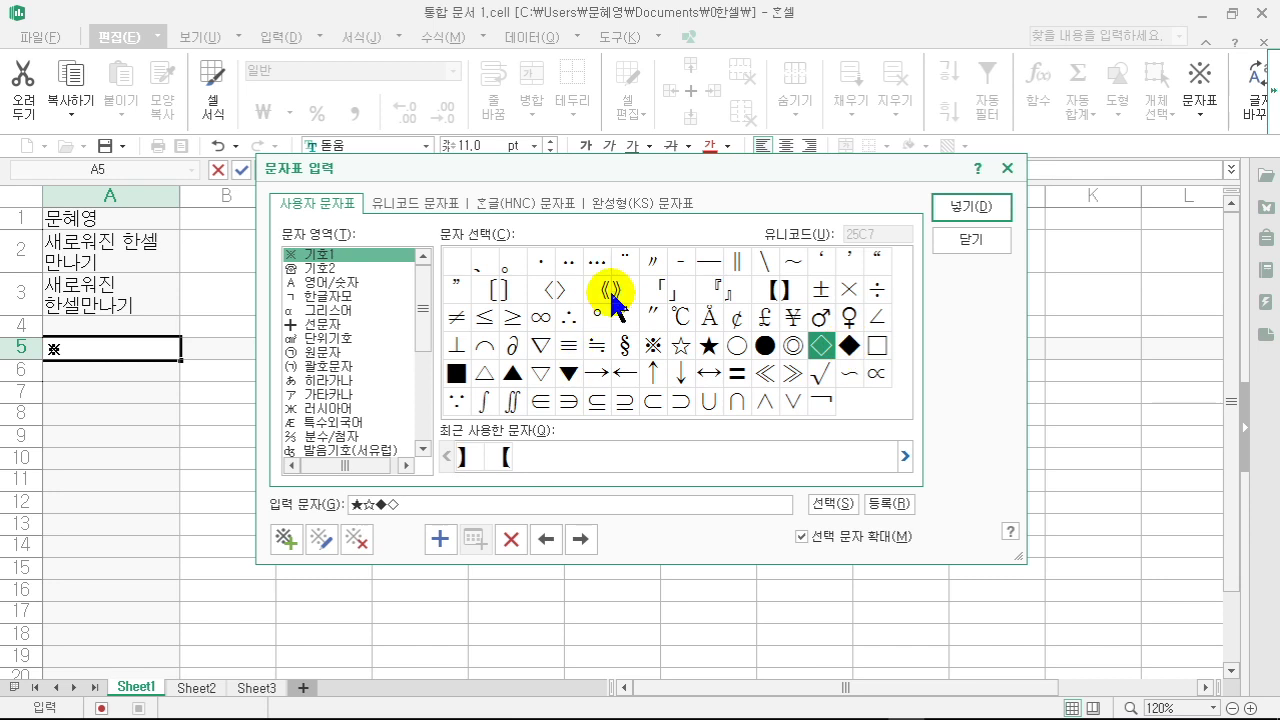
pyautogui.click(970, 207)
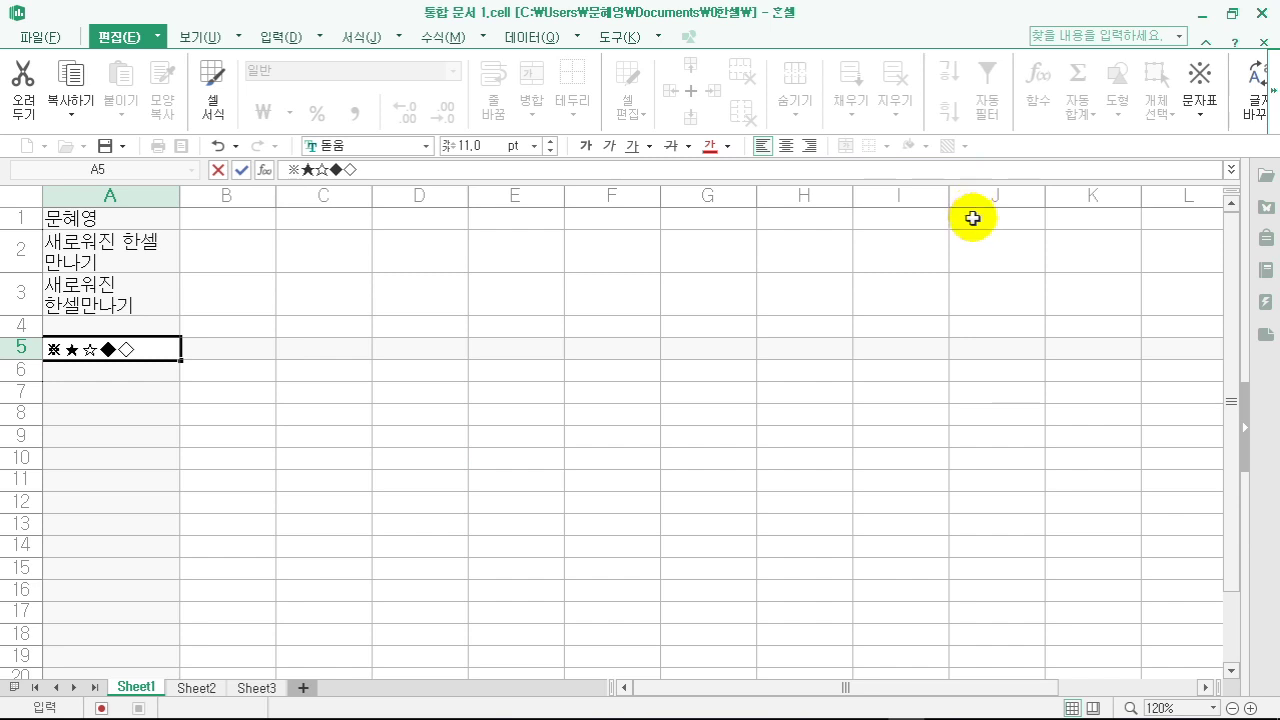
pyautogui.click(152, 375)
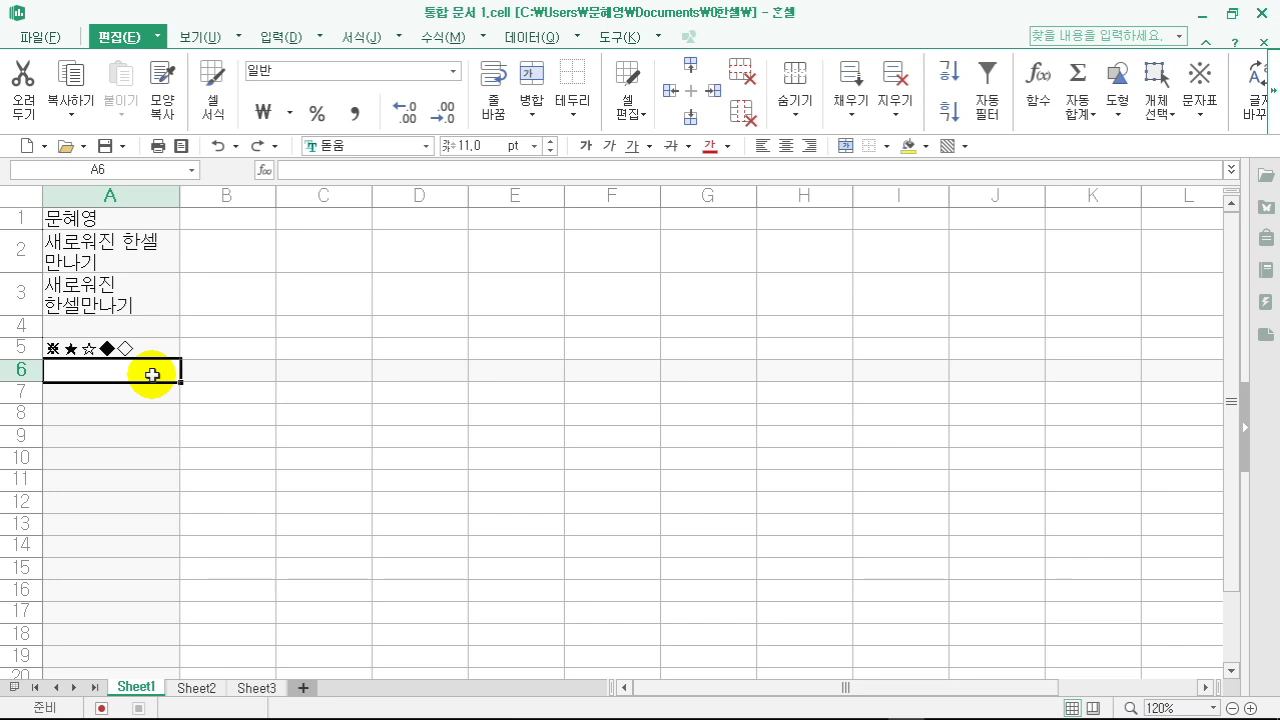
# - Insert the arrows →←↑↓ into A6 from the 입력 tab's character map
pyautogui.click(277, 38)
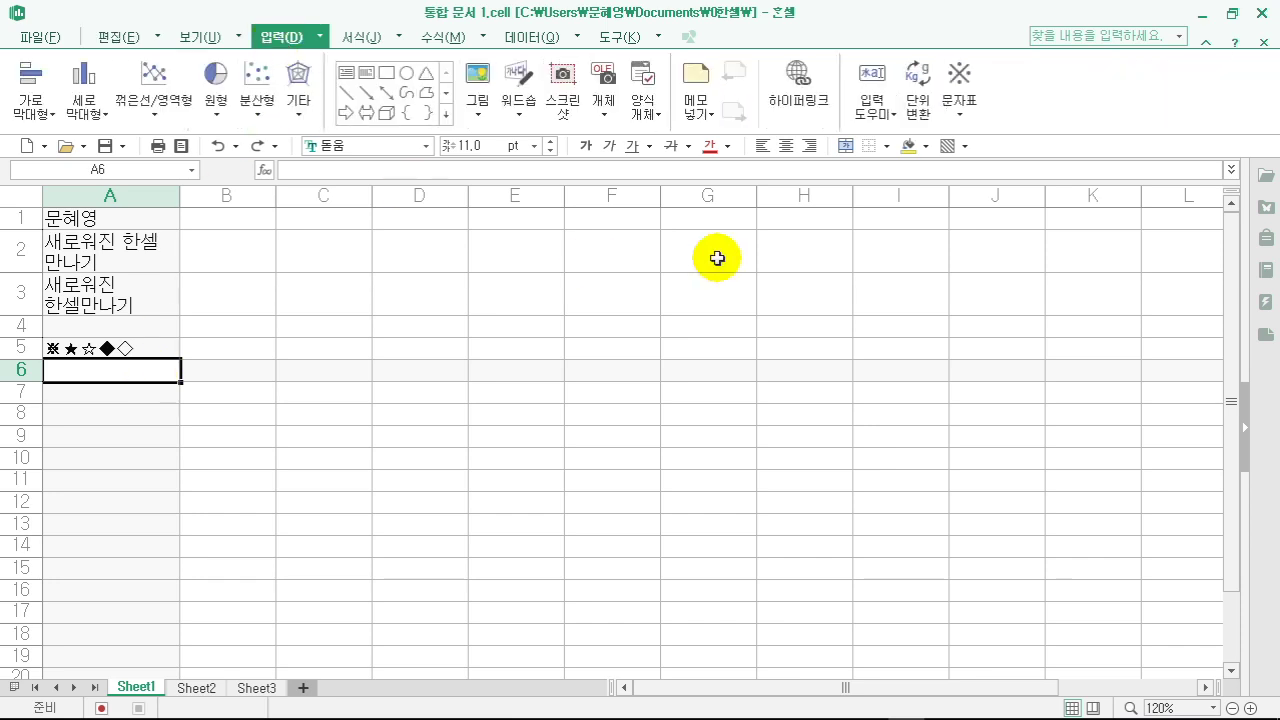
pyautogui.click(950, 86)
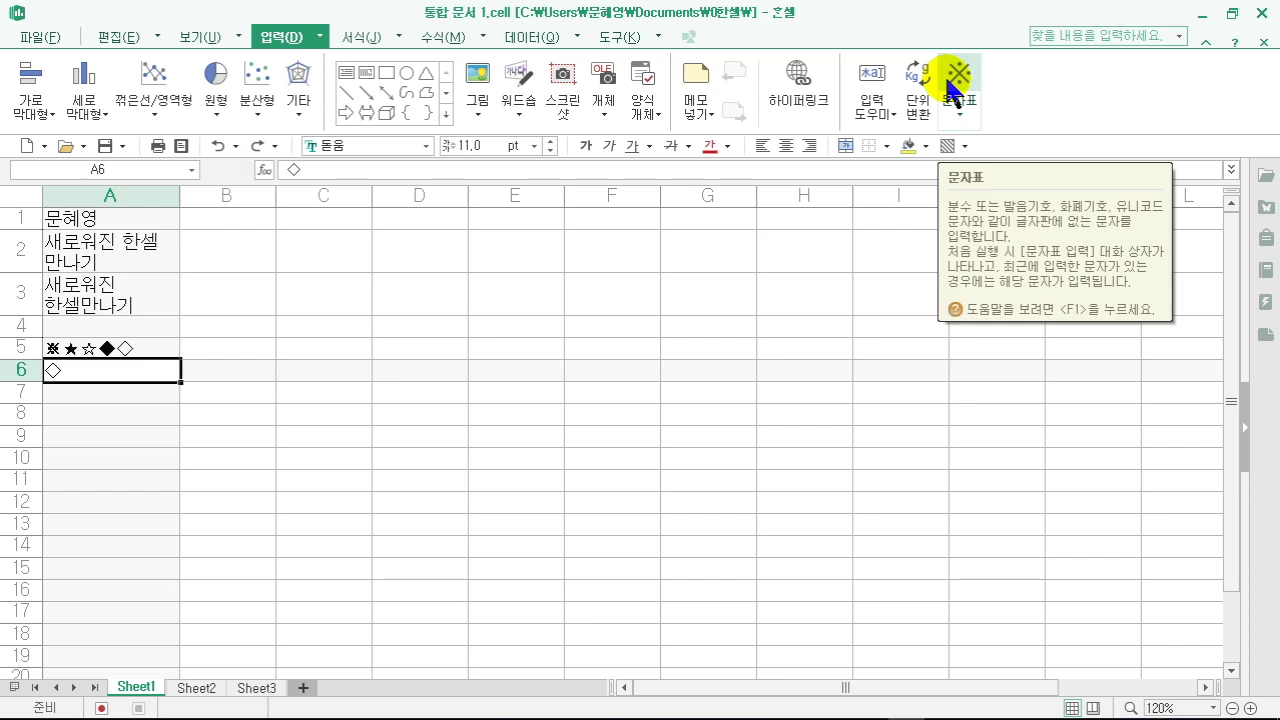
pyautogui.click(959, 110)
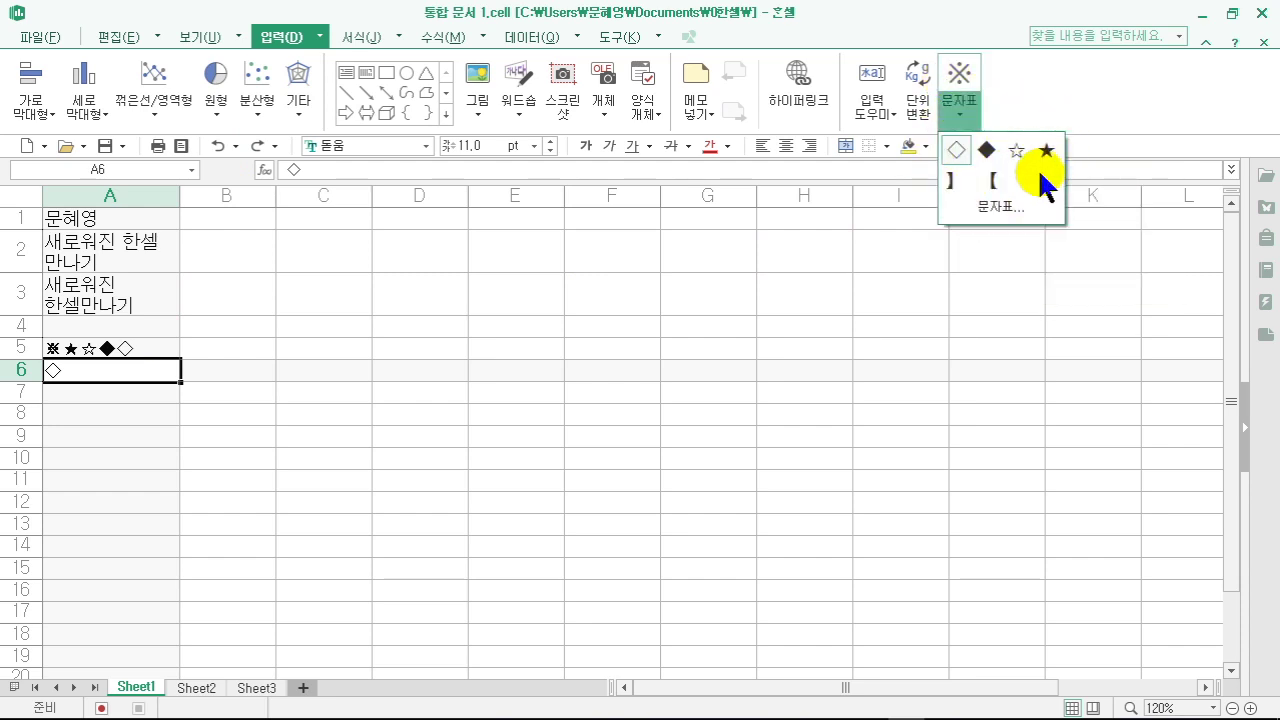
pyautogui.click(1005, 210)
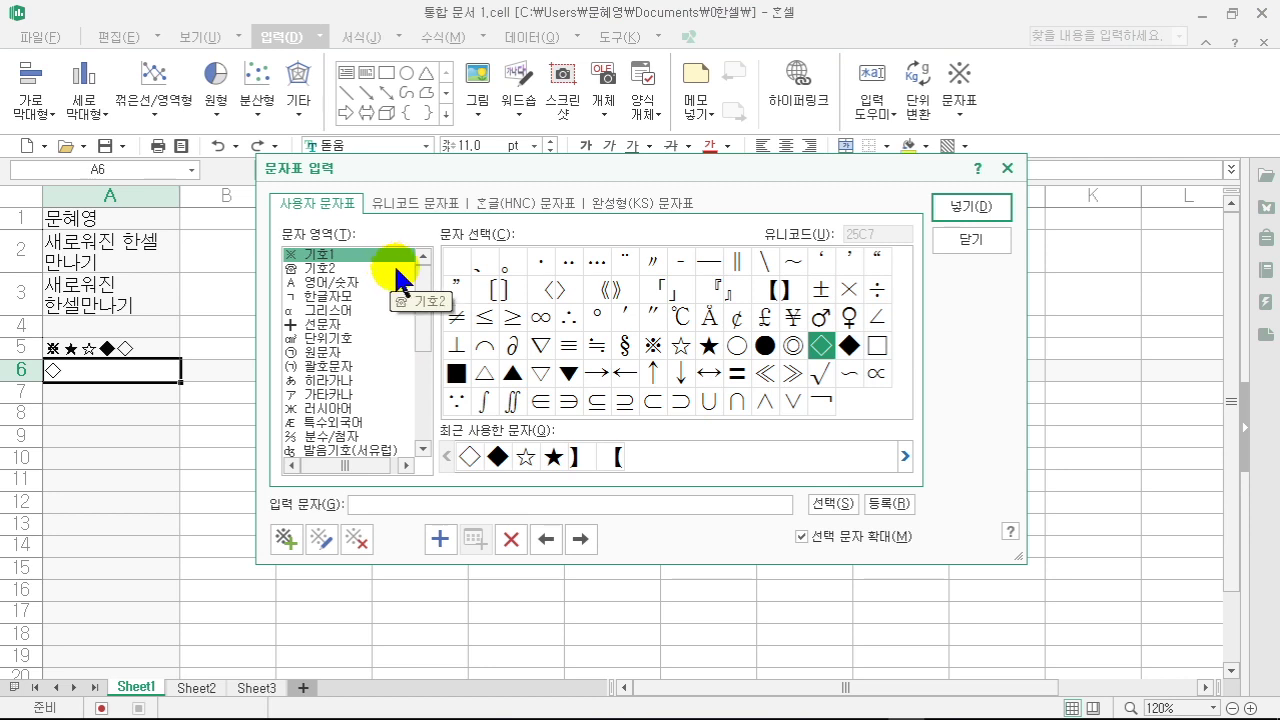
pyautogui.click(596, 373)
pyautogui.doubleClick(592, 372)
pyautogui.doubleClick(625, 373)
pyautogui.doubleClick(653, 373)
pyautogui.click(680, 376)
pyautogui.doubleClick(684, 388)
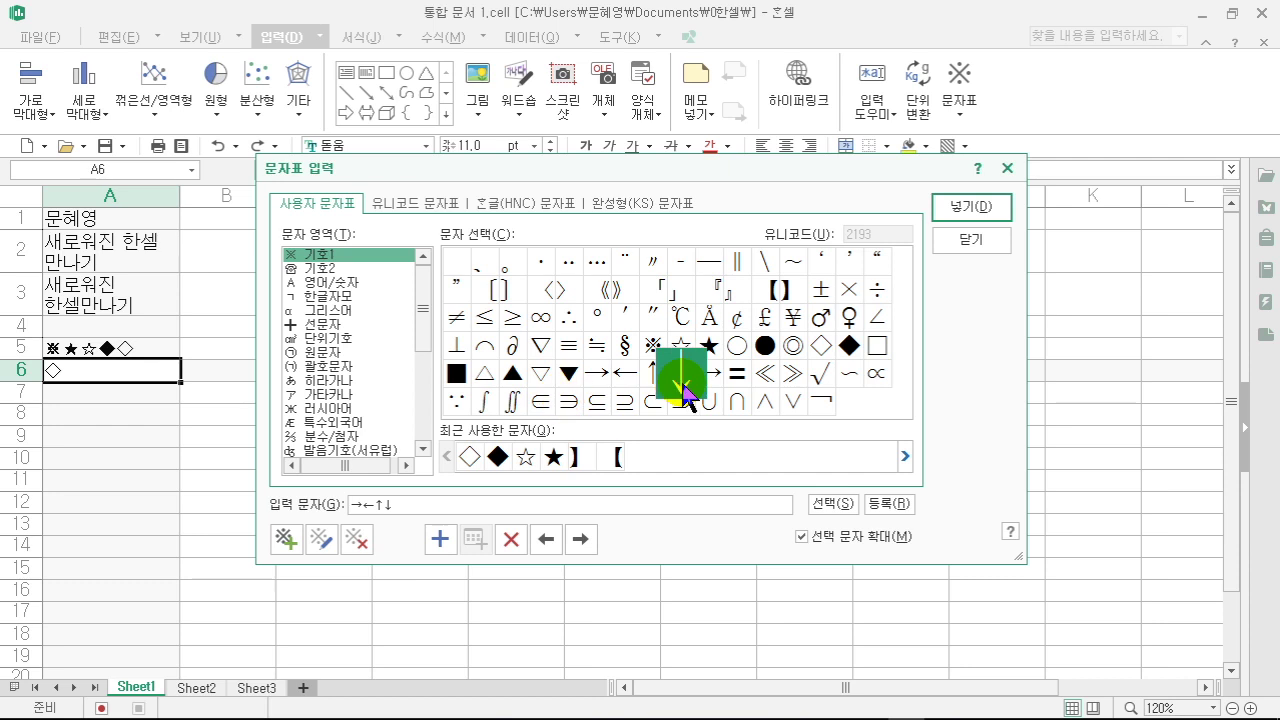
pyautogui.click(938, 207)
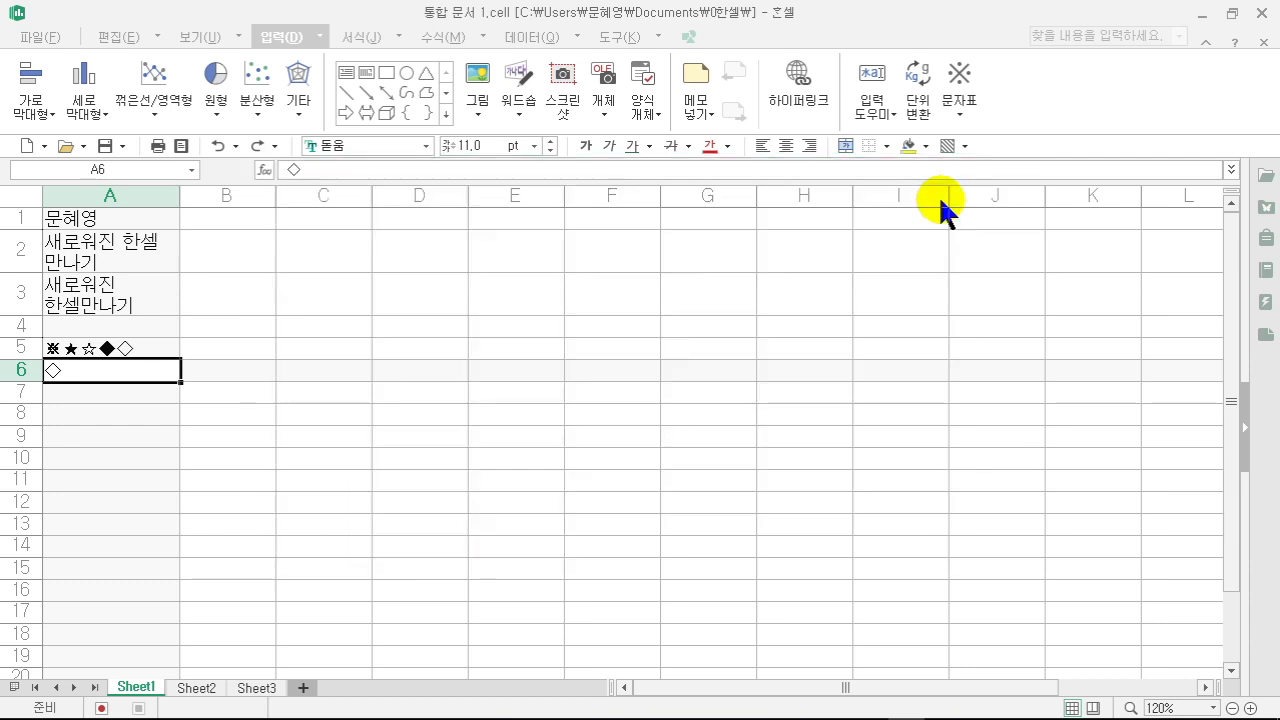
pyautogui.click(161, 455)
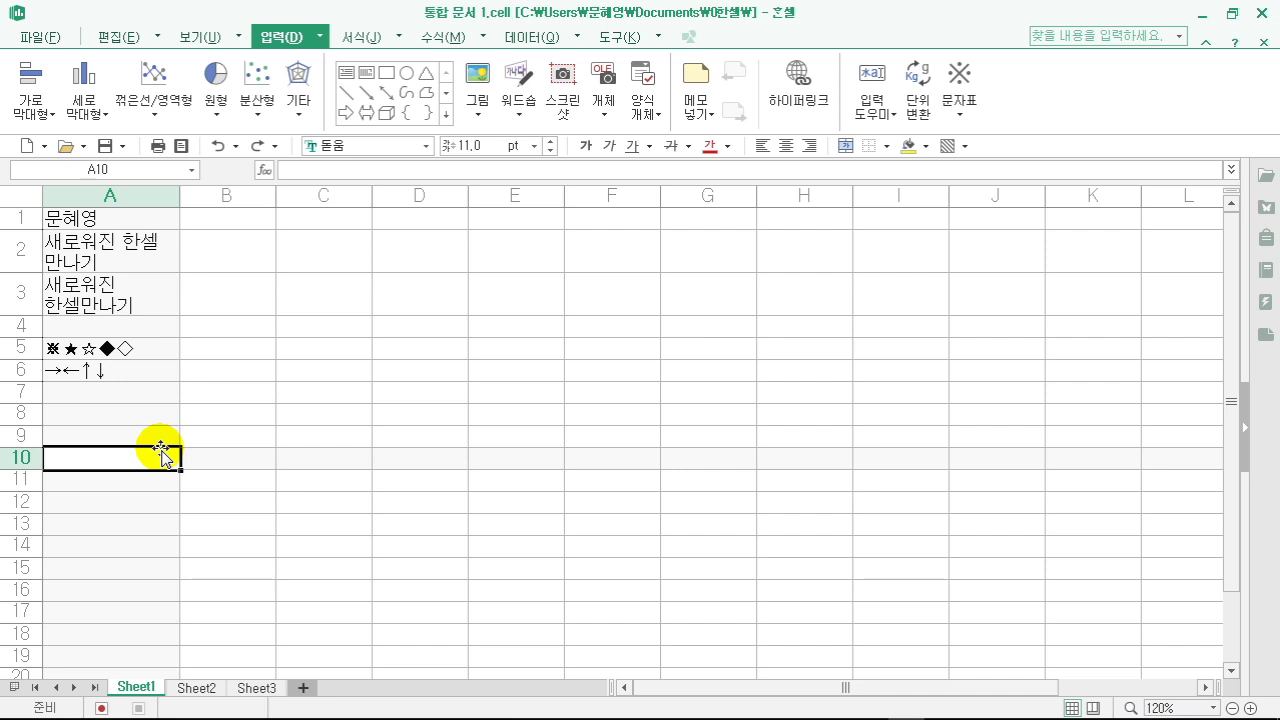
pyautogui.click(335, 453)
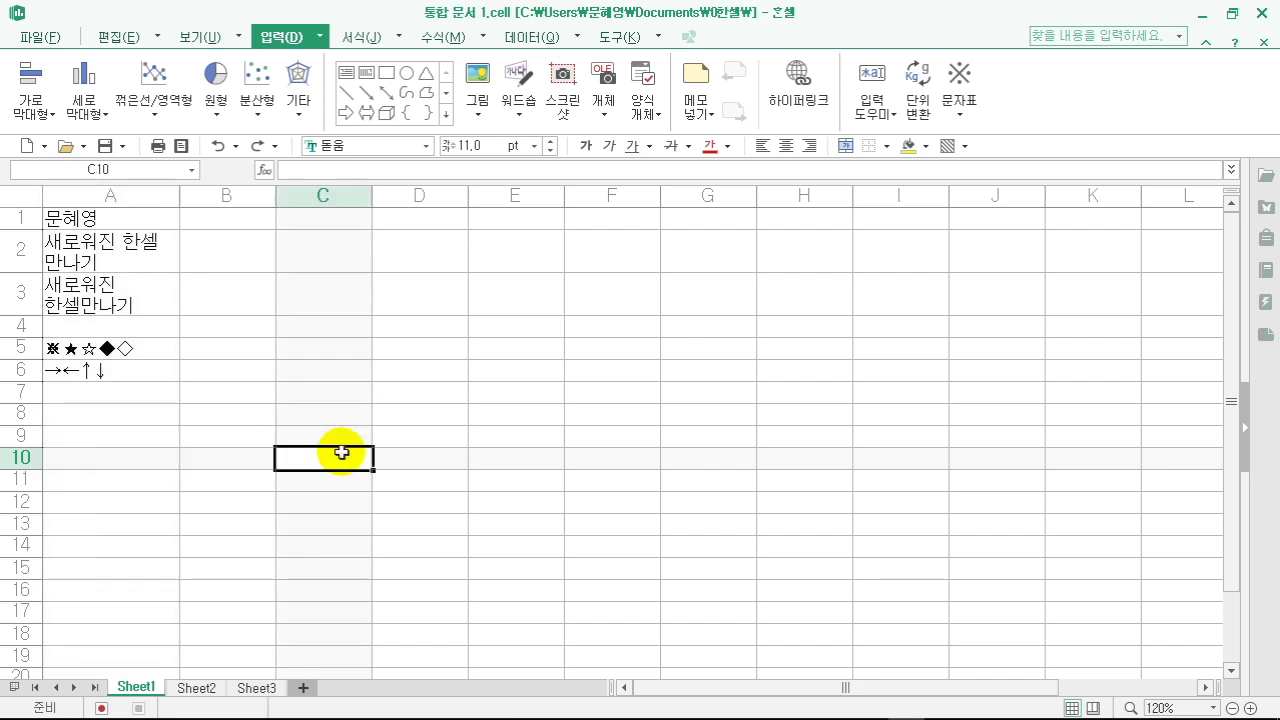
pyautogui.click(156, 414)
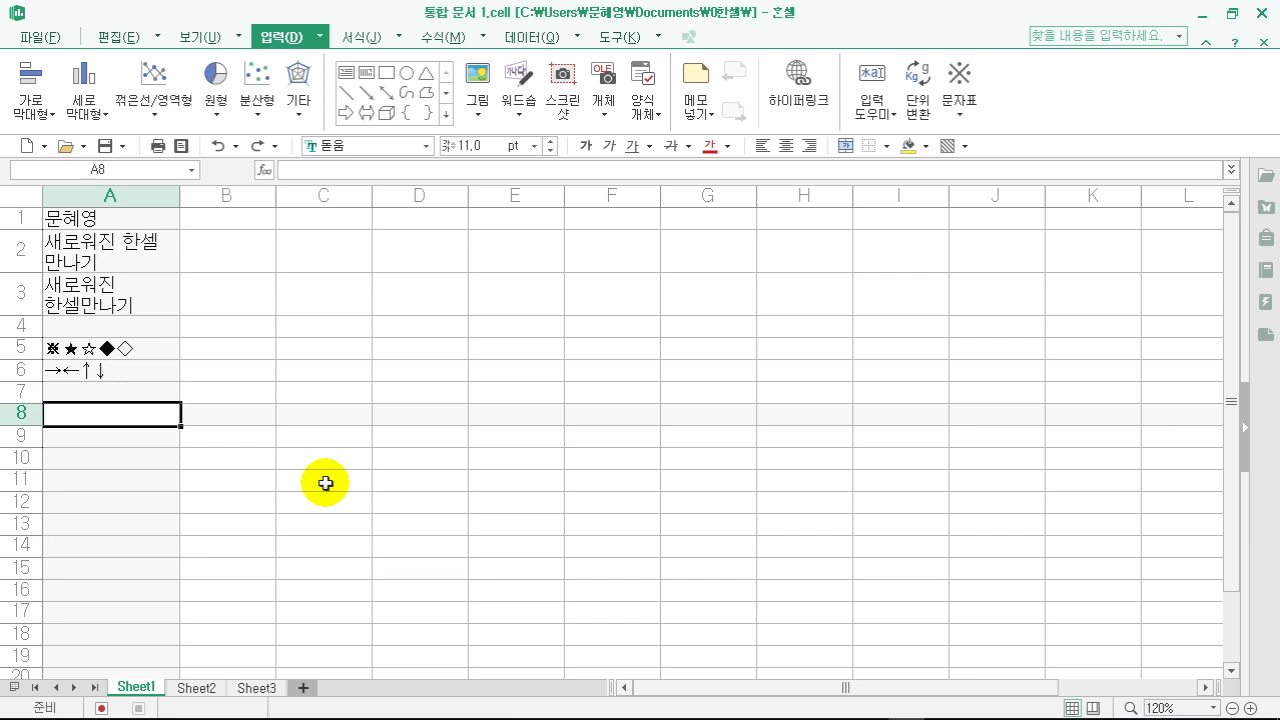
pyautogui.hotkey('ctrl', ';')
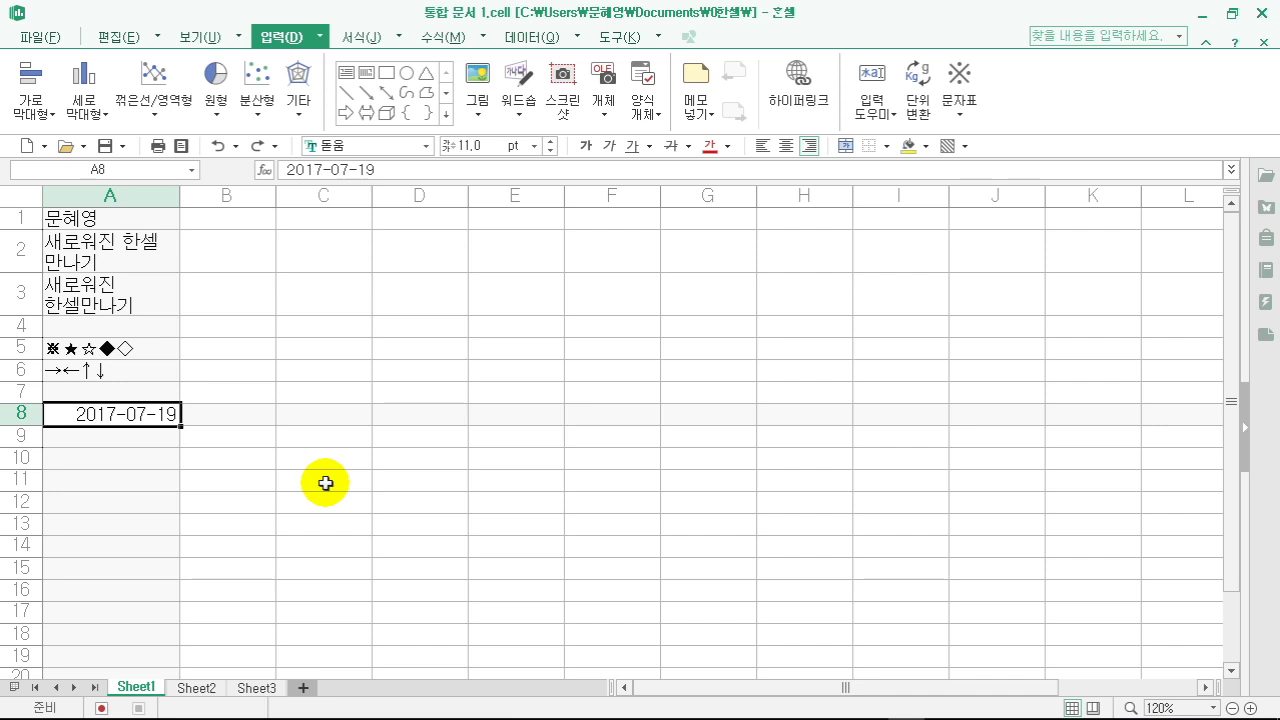
pyautogui.press('Return')
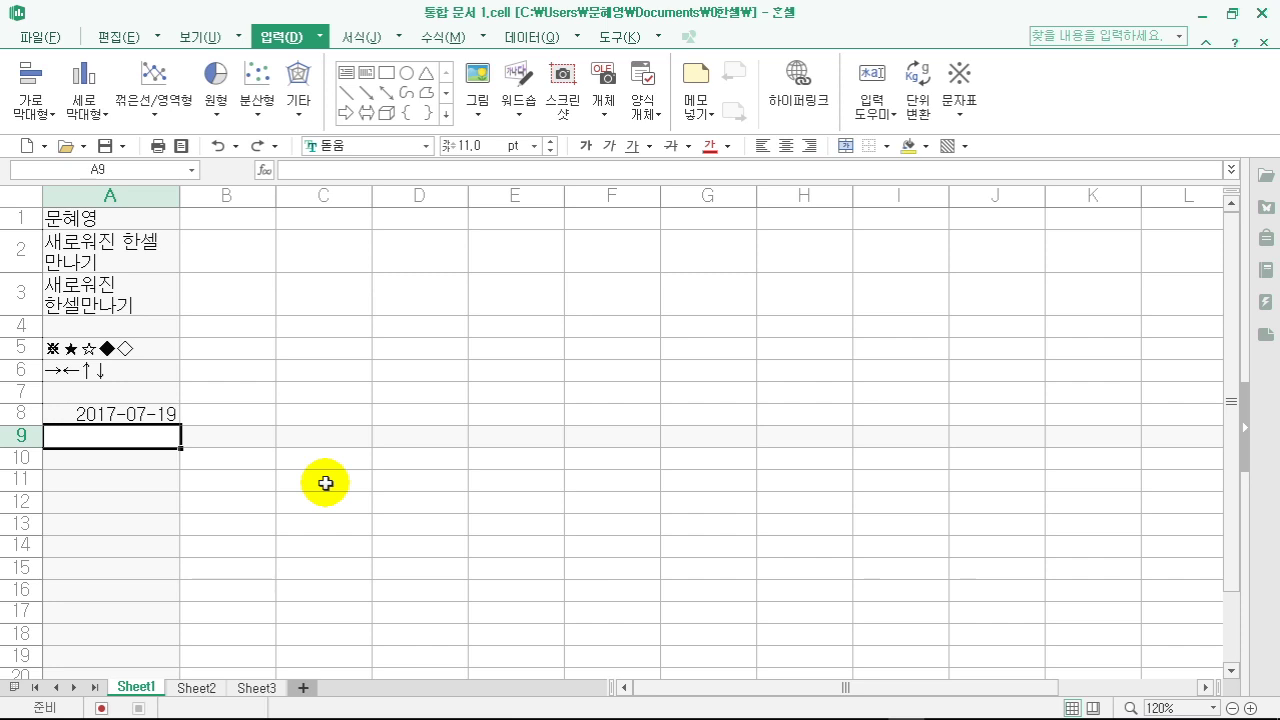
pyautogui.hotkey('ctrl', 'shift', ';')
pyautogui.press('Return')
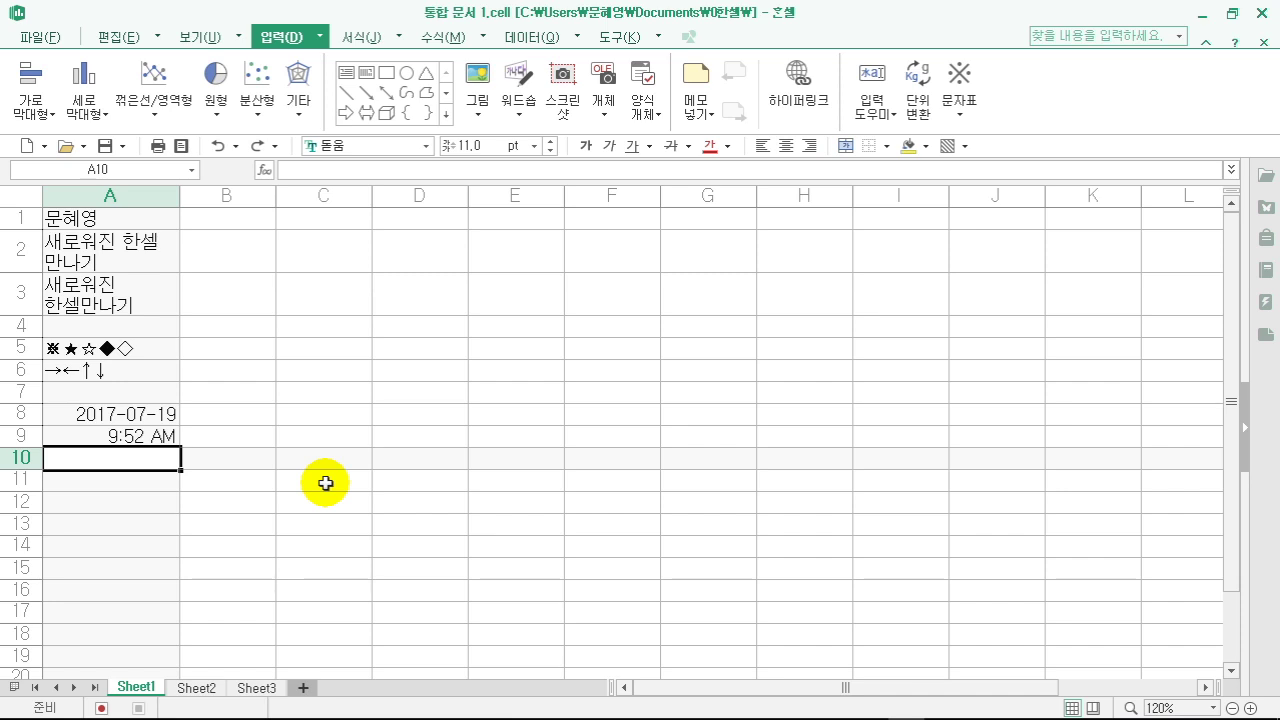
pyautogui.press('Up')
pyautogui.press('Up')
pyautogui.press('Right')
pyautogui.press('Right')
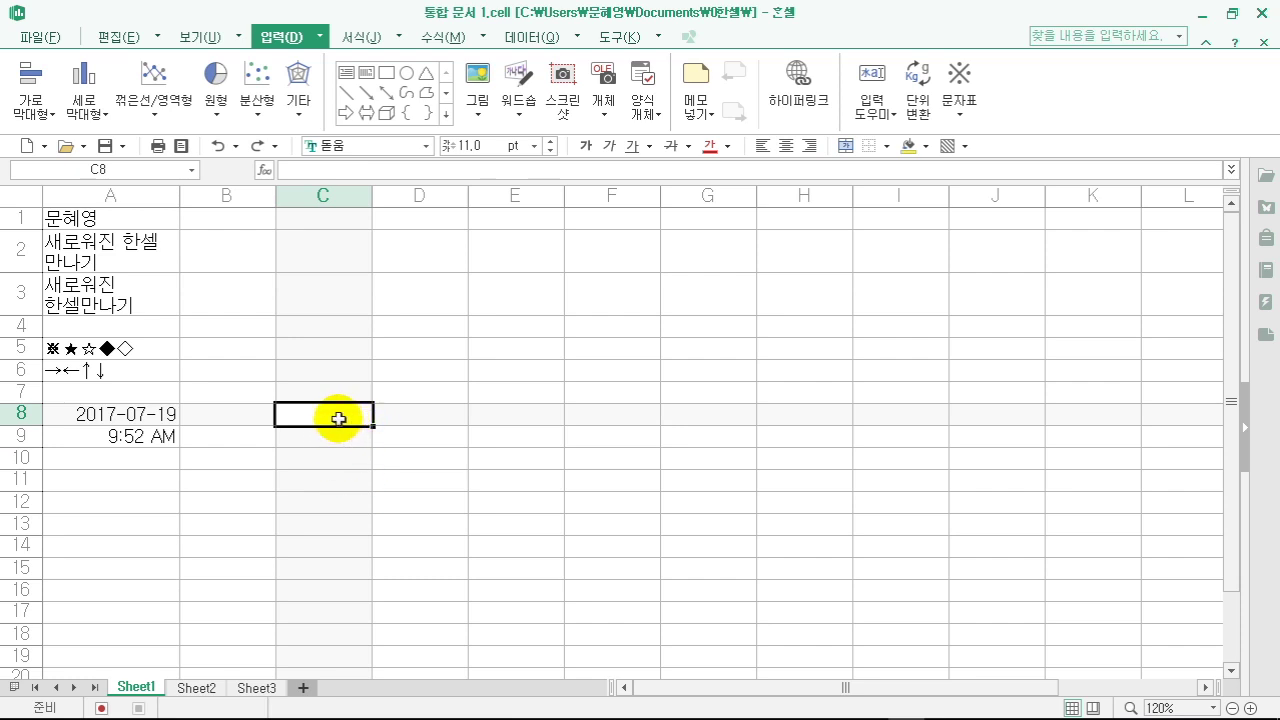
# - Enter 1 in C8 and D8, copy 1 down to C15, and count D8:D15 up to 8
pyautogui.write('1')
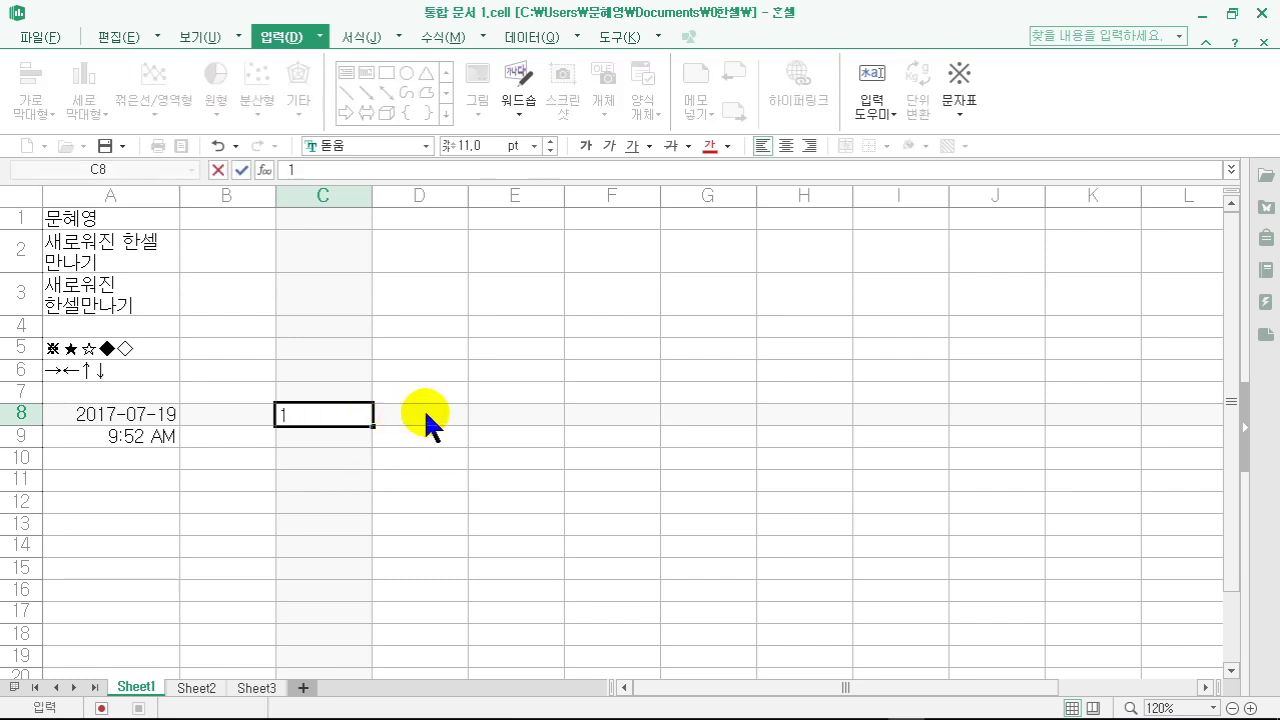
pyautogui.click(429, 418)
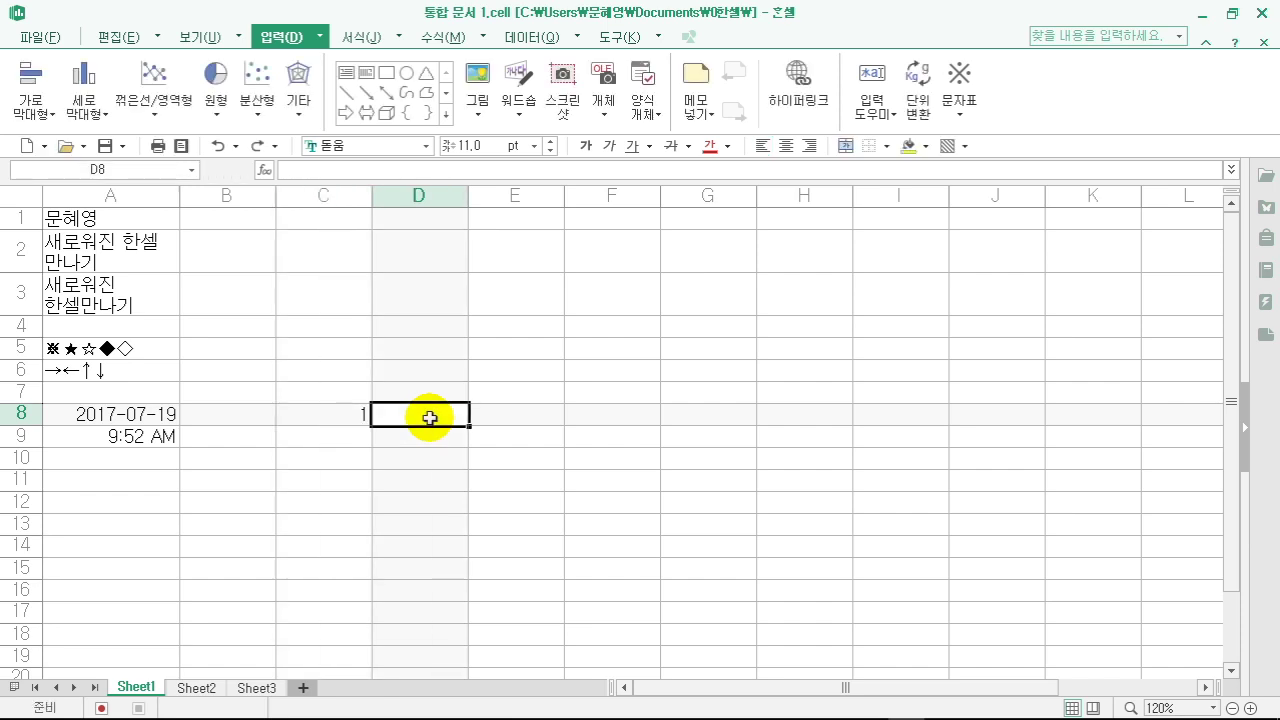
pyautogui.write('1')
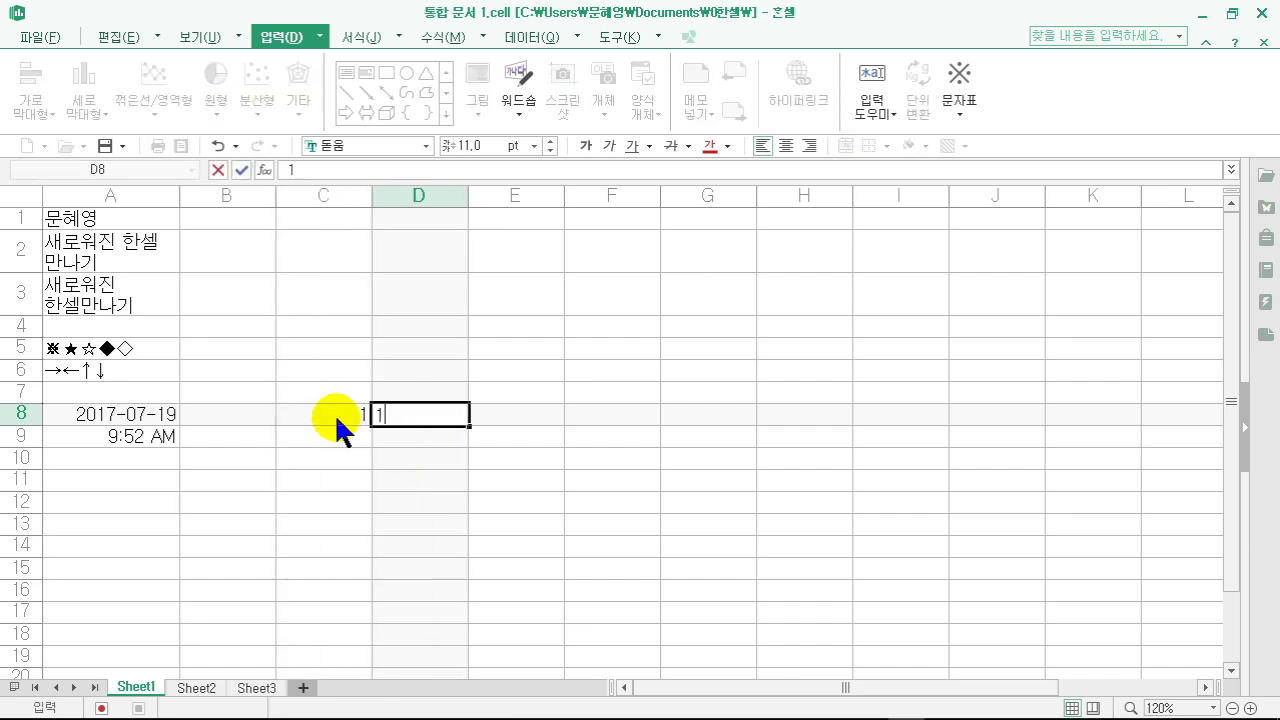
pyautogui.click(336, 418)
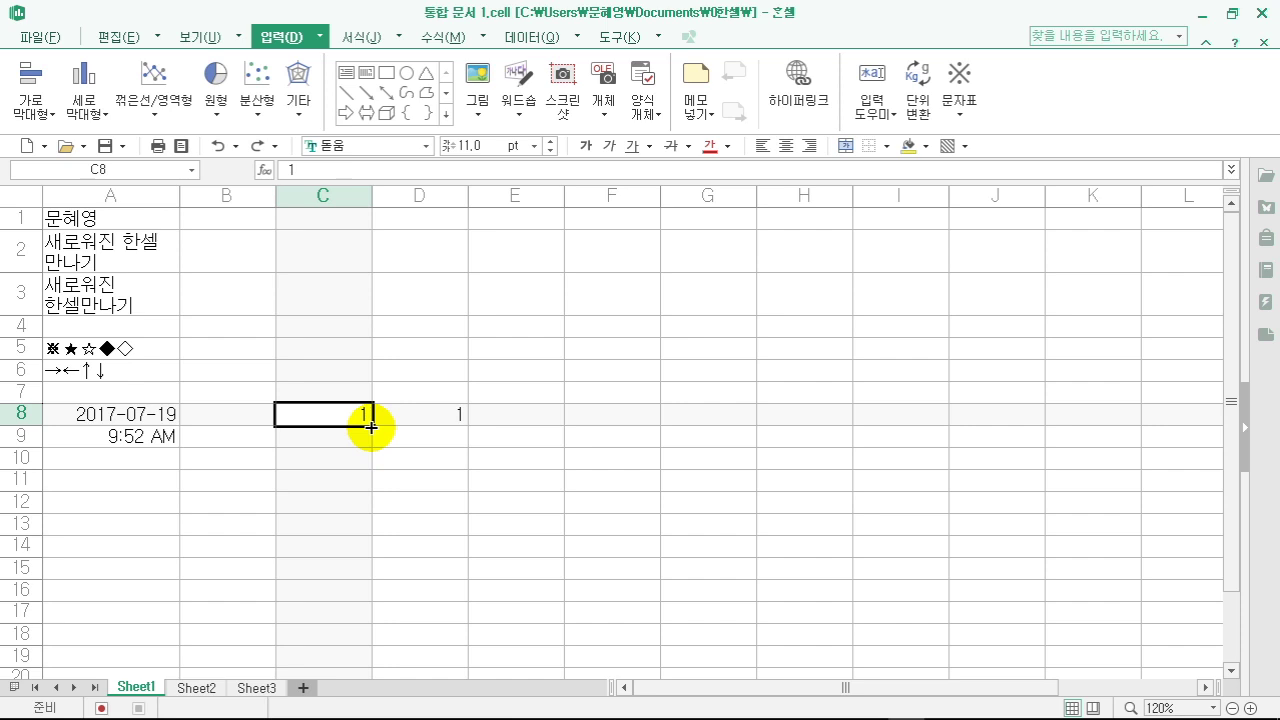
pyautogui.moveTo(368, 425); pyautogui.dragTo(360, 565)
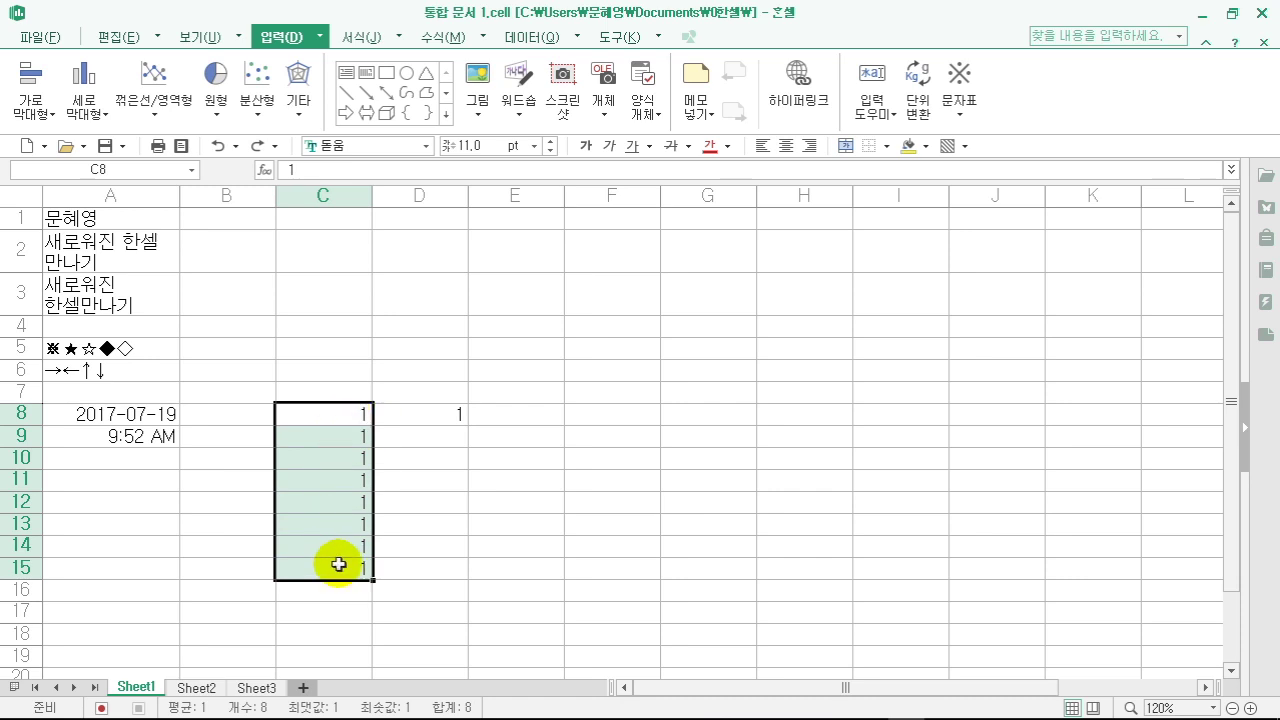
pyautogui.click(444, 415)
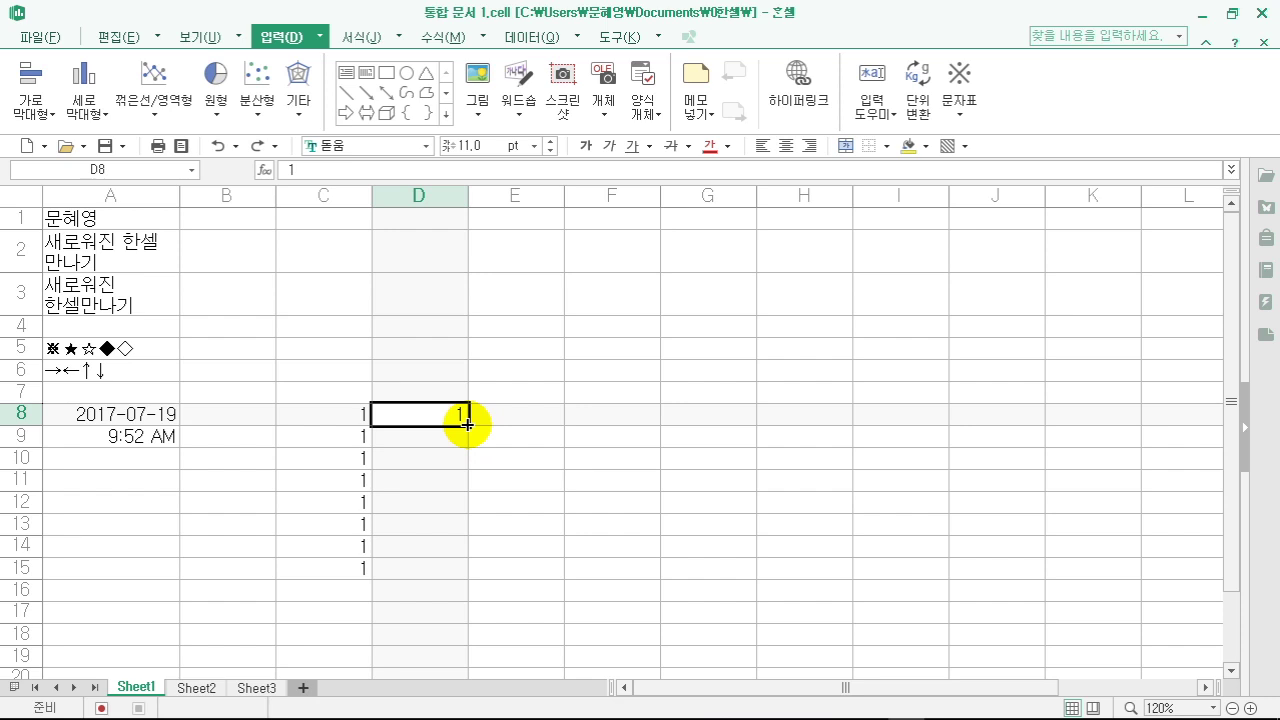
pyautogui.moveTo(467, 422); pyautogui.dragTo(473, 558)
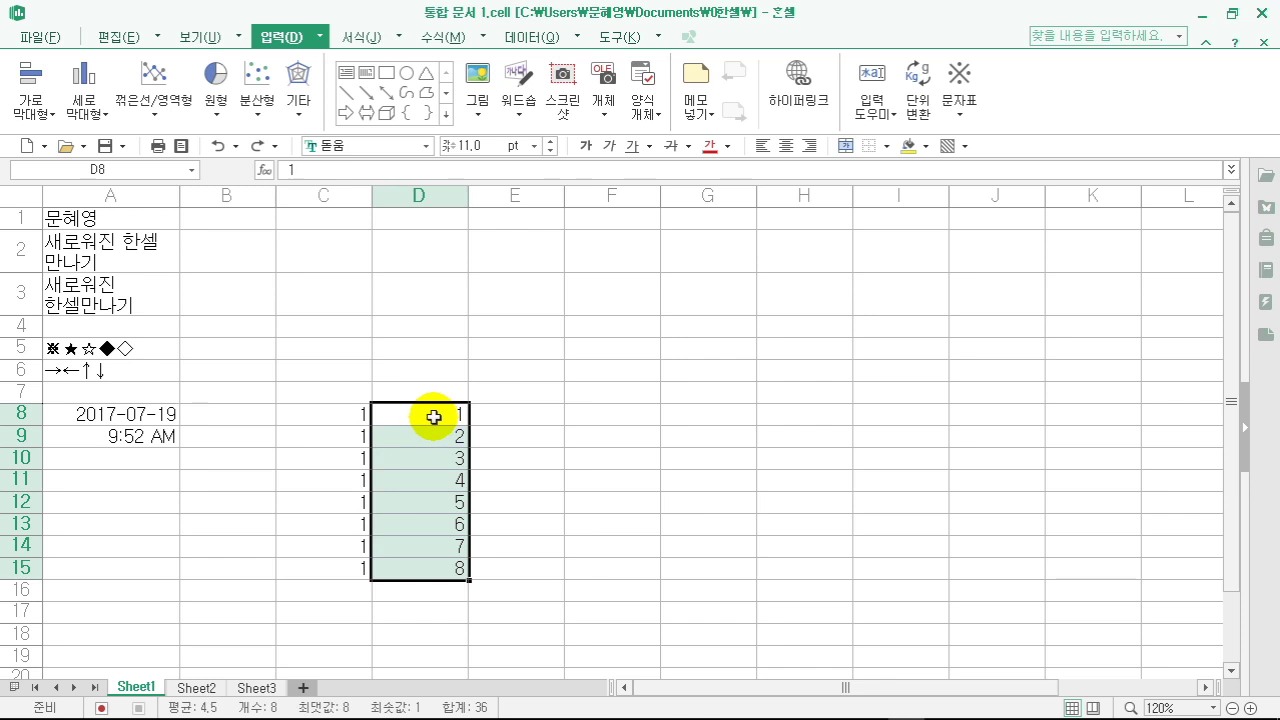
# - Fill E8:E15 with weekdays starting from 월
pyautogui.click(518, 418)
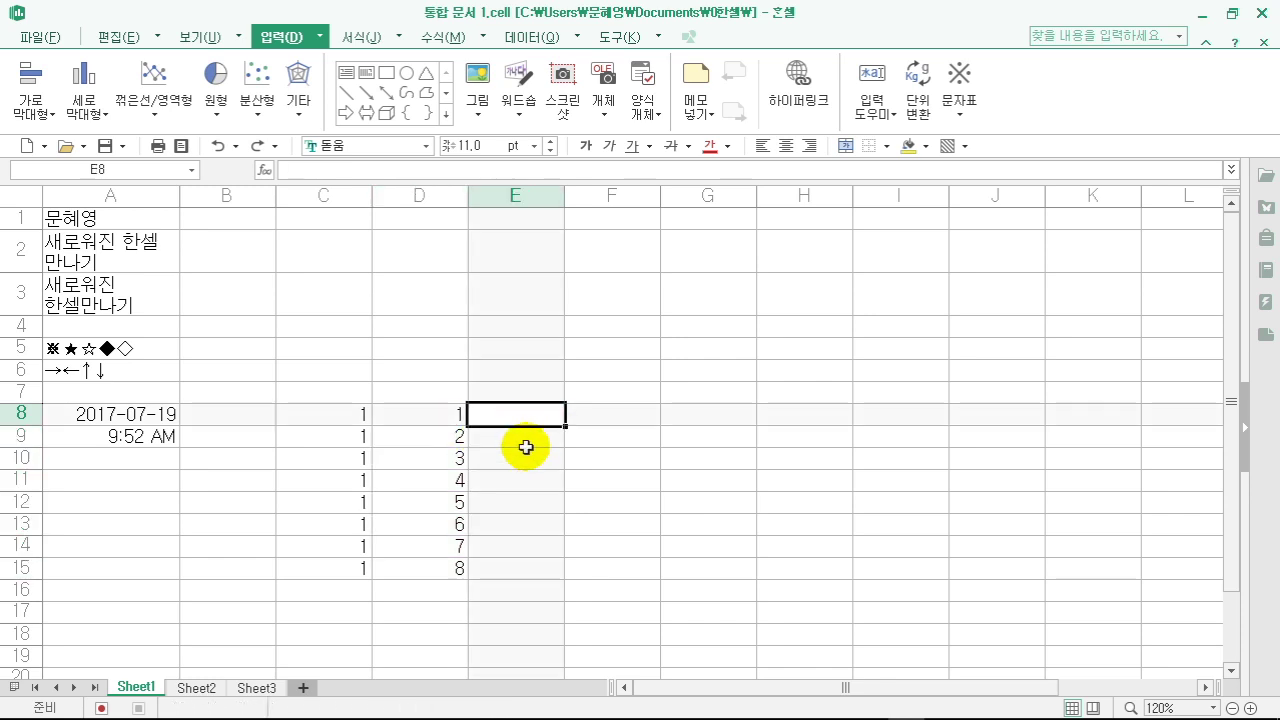
pyautogui.write('월')
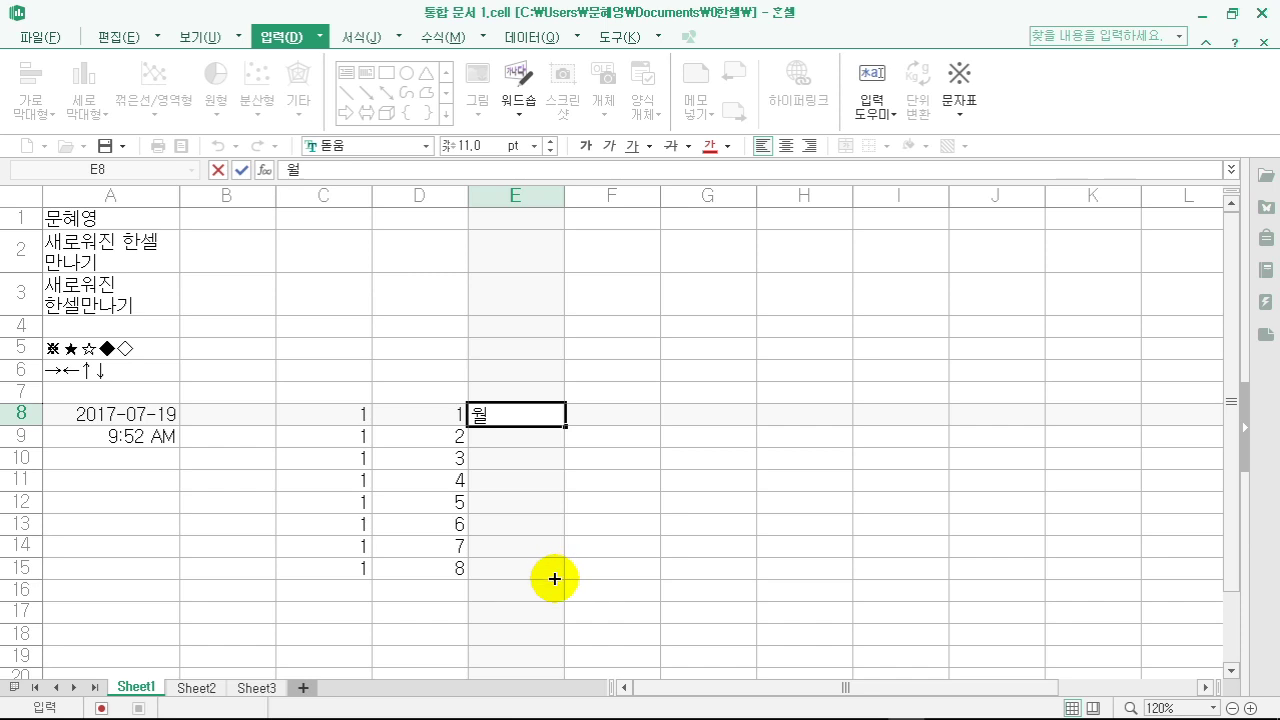
pyautogui.moveTo(565, 426); pyautogui.dragTo(563, 578)
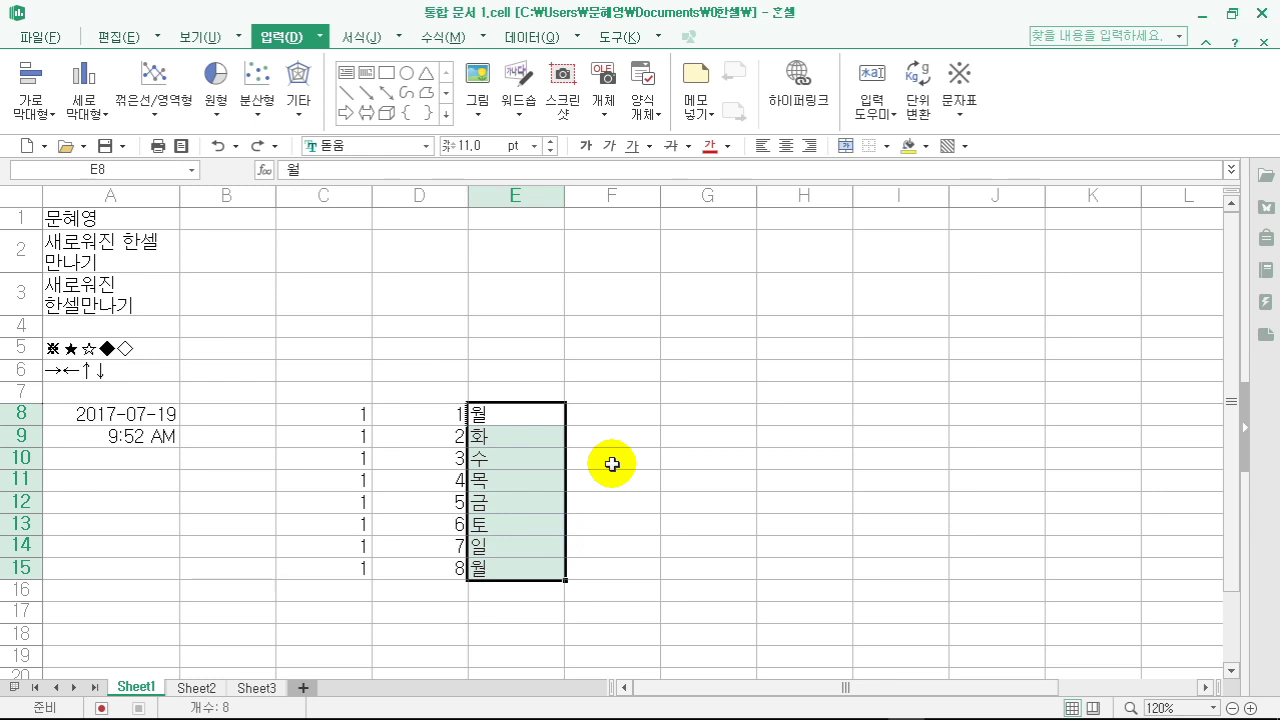
# - Fill F8:F16 with repeating quarters 1사분기 through 4사분기
pyautogui.click(628, 419)
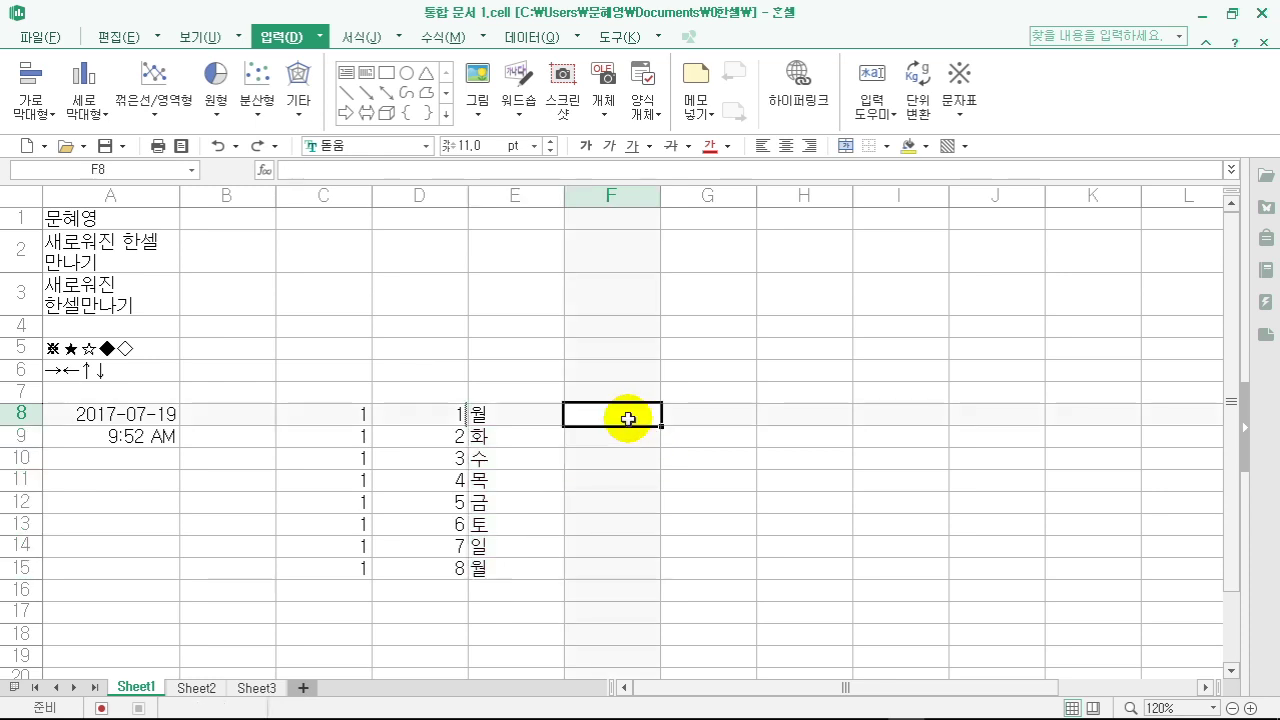
pyautogui.write('1사분ㄱㅣ')
pyautogui.moveTo(662, 427); pyautogui.dragTo(657, 587)
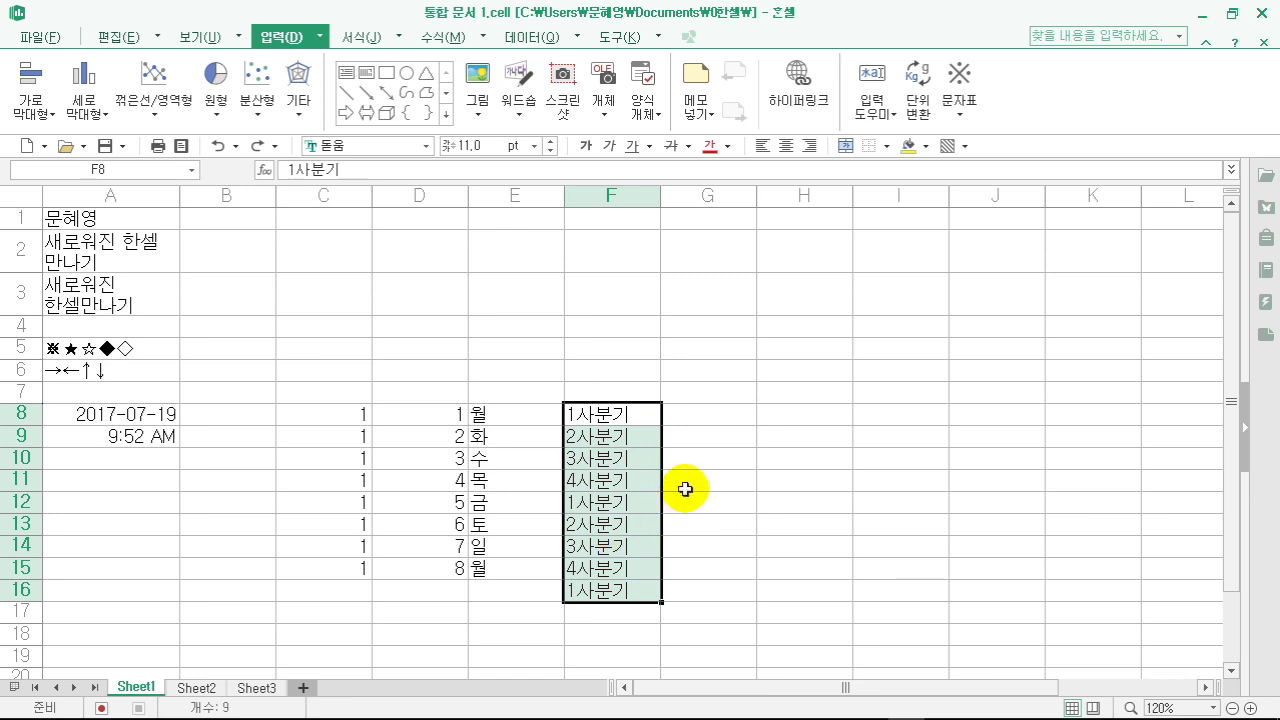
pyautogui.click(705, 419)
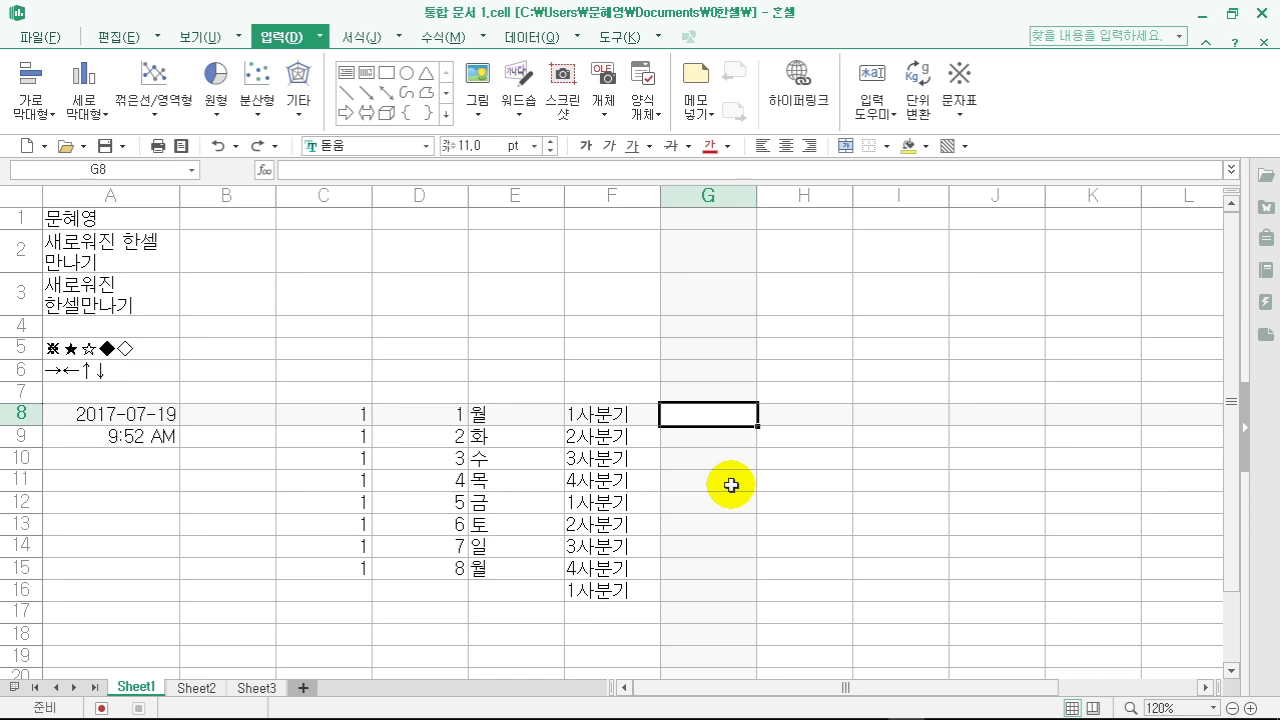
# - Fill G8:G16 with 1반–9반 and H8:H16 with dates 2017-07-19 to 2017-07-27
pyautogui.write('1')
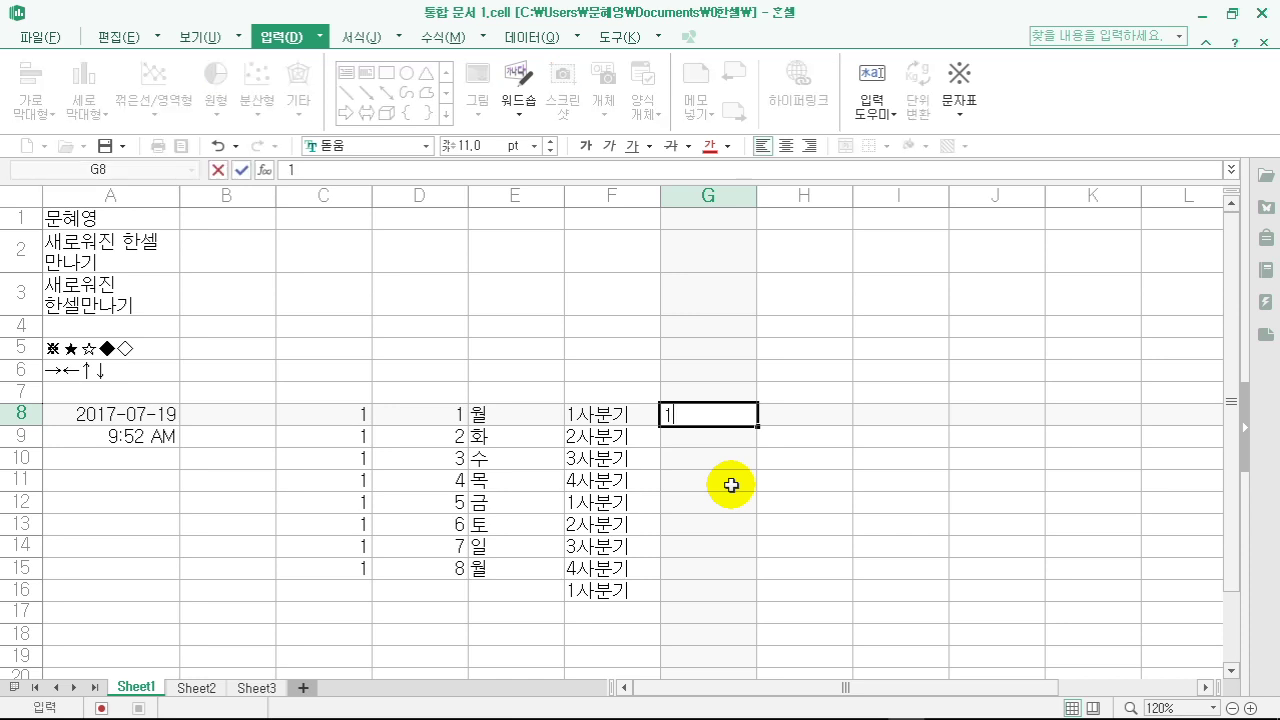
pyautogui.write('반')
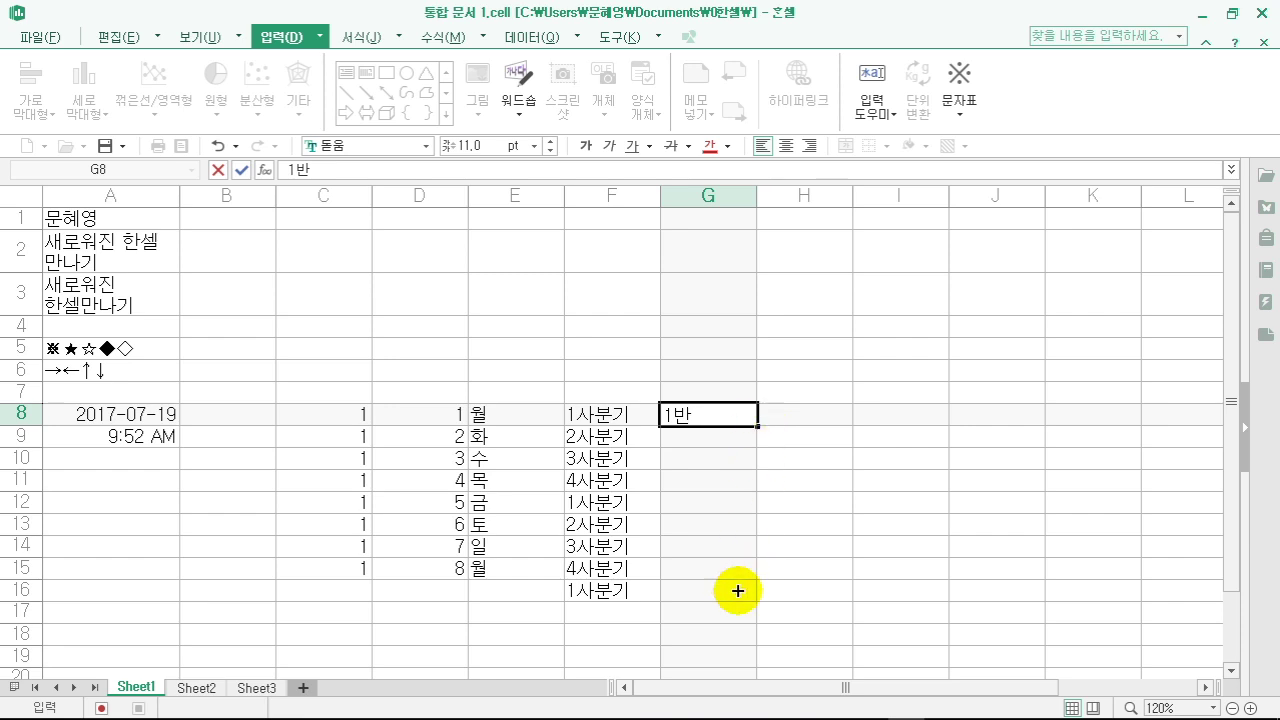
pyautogui.moveTo(758, 426); pyautogui.dragTo(737, 600)
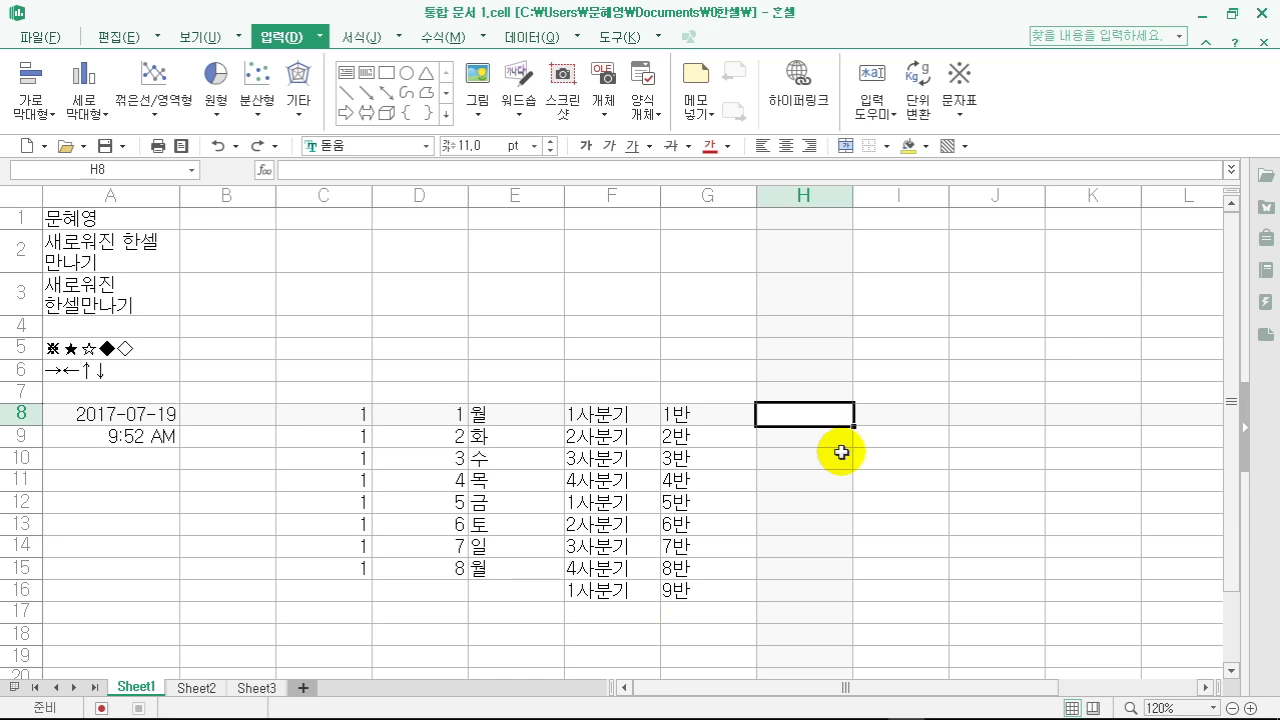
pyautogui.hotkey('ctrl', ';')
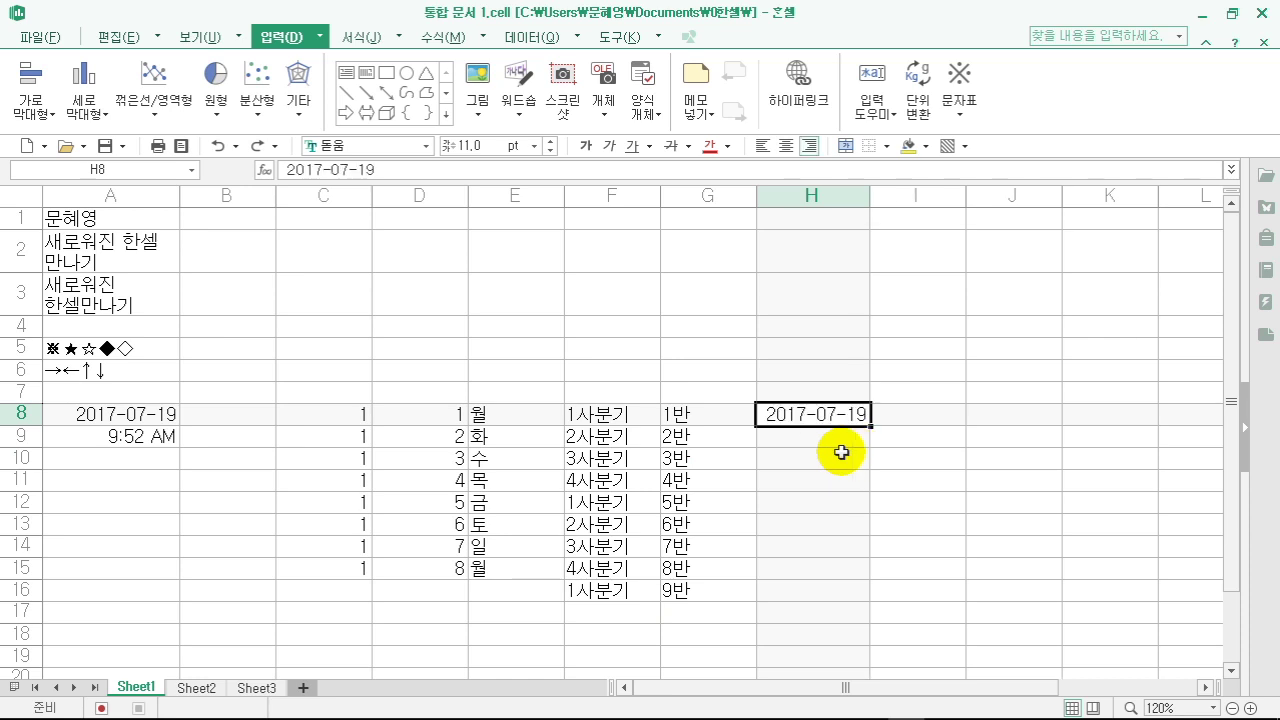
pyautogui.press('Return')
pyautogui.click(829, 415)
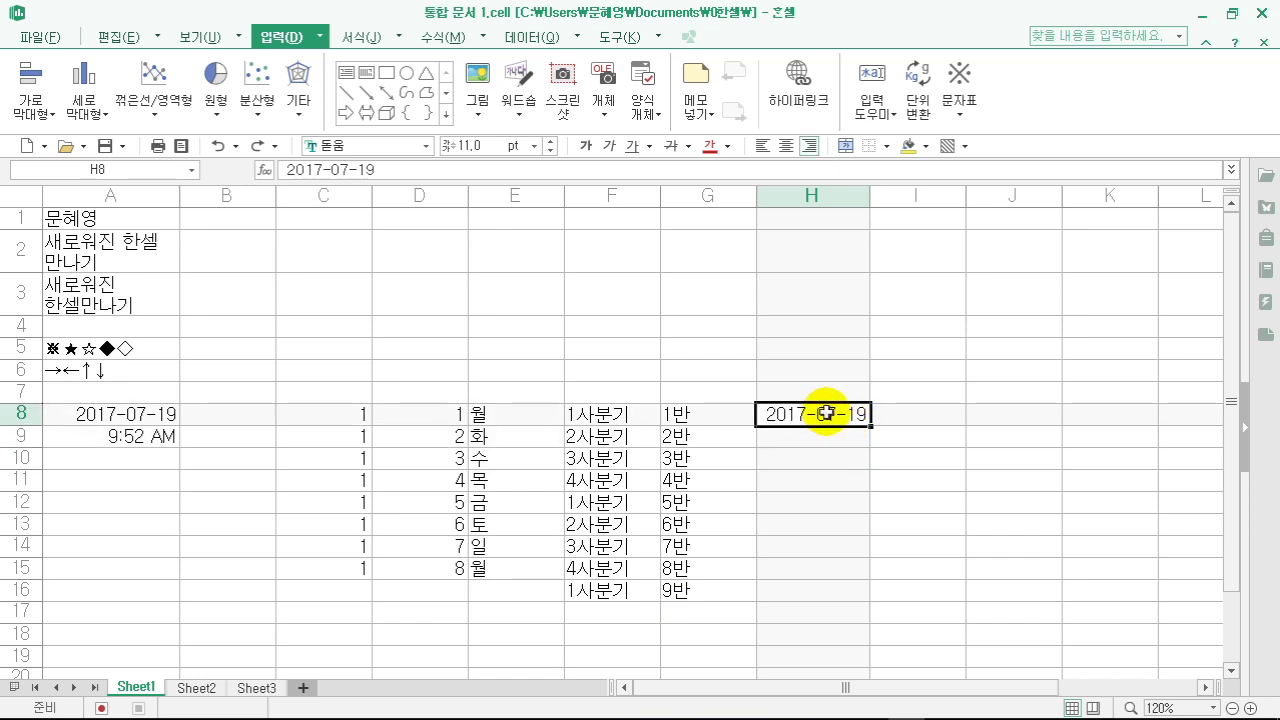
pyautogui.moveTo(870, 427); pyautogui.dragTo(870, 590)
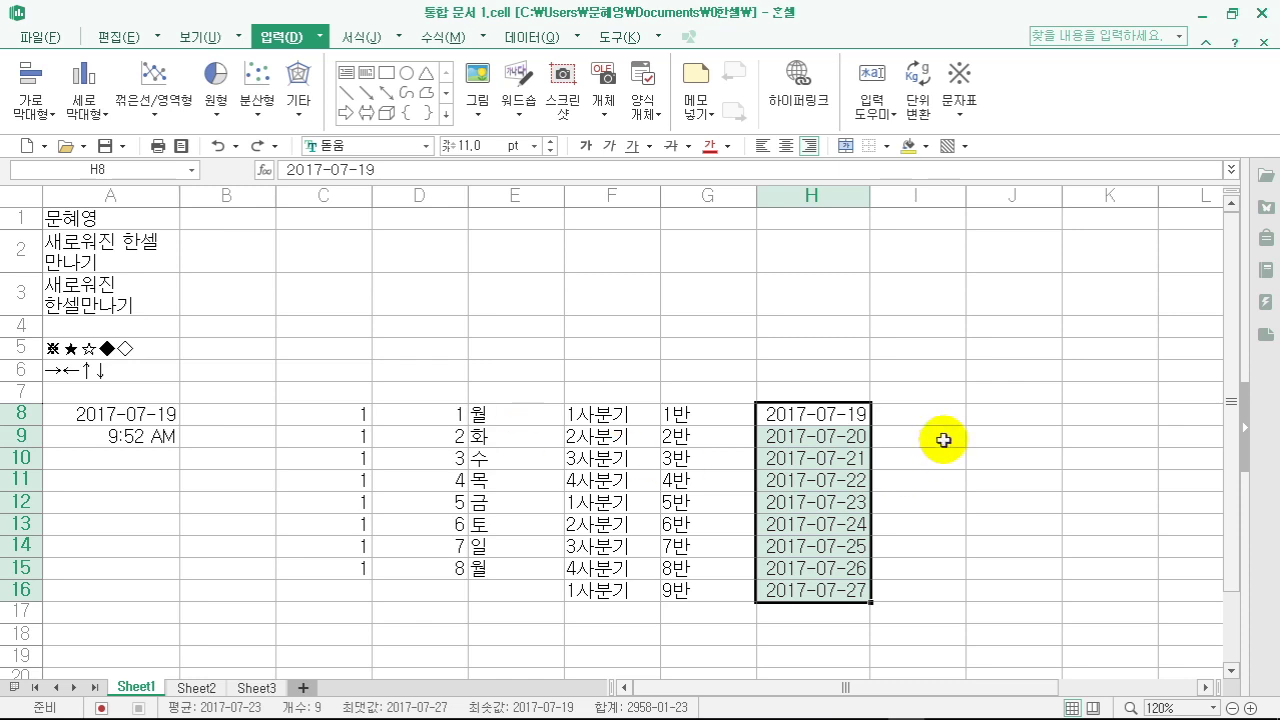
# - Enter 10 and 20 in I8:I9 and extend the series to 90 in I16
pyautogui.click(916, 414)
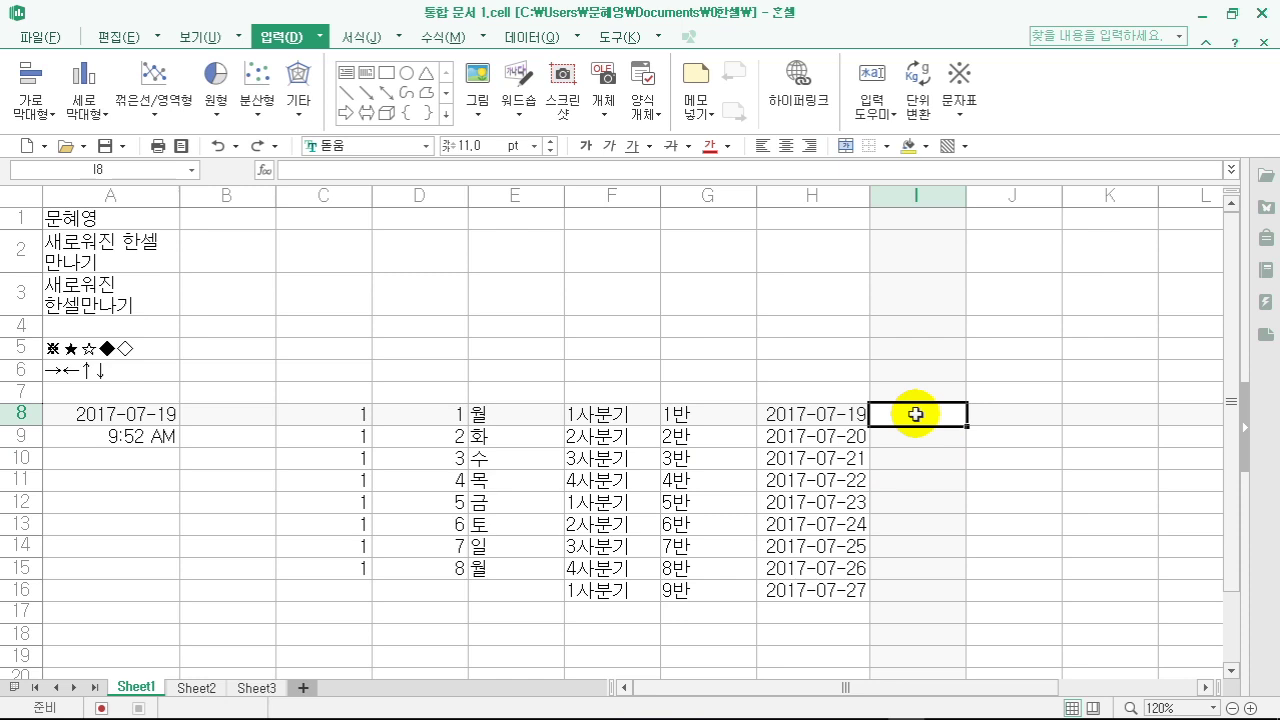
pyautogui.write('10')
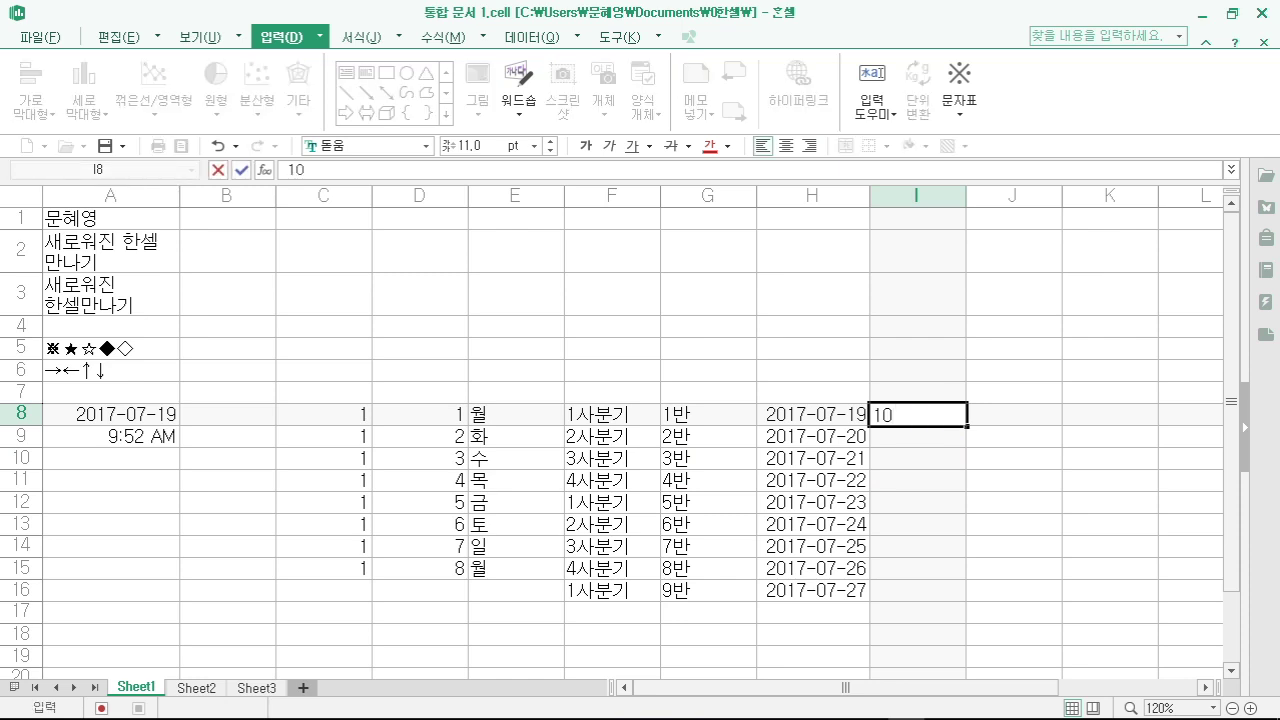
pyautogui.press('Return')
pyautogui.write('20')
pyautogui.press('Return')
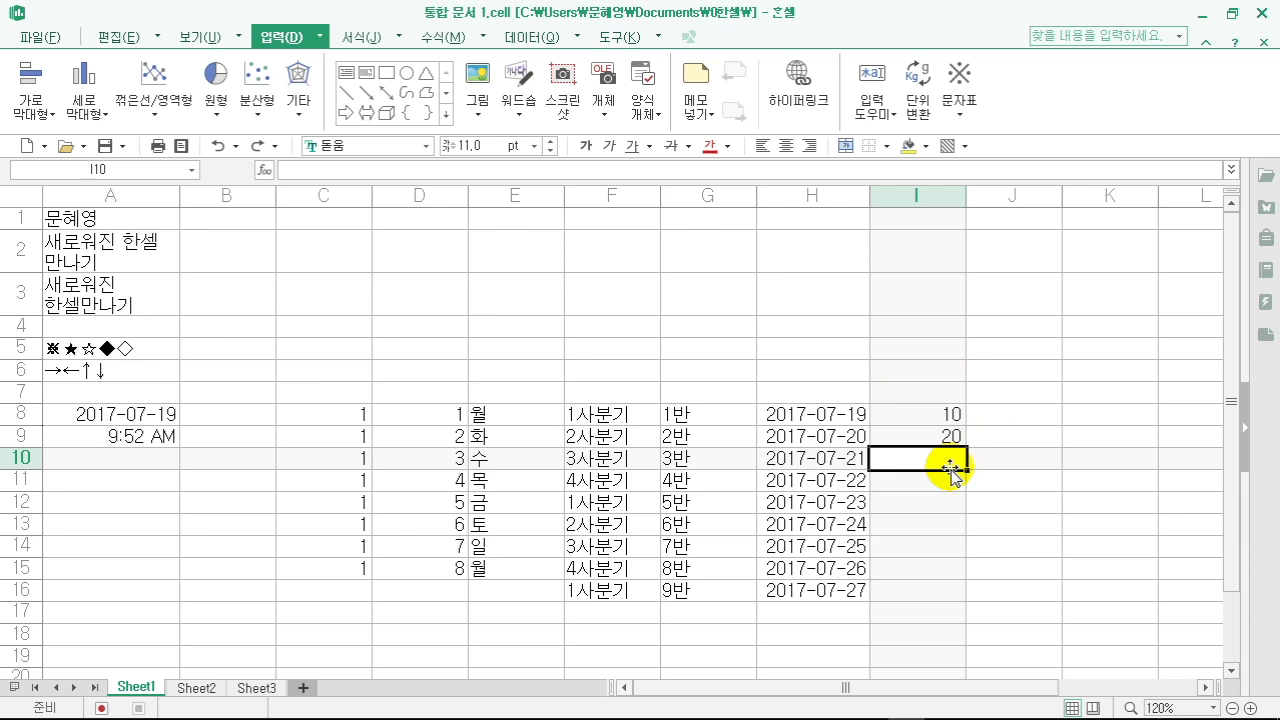
pyautogui.moveTo(915, 415); pyautogui.dragTo(975, 588)
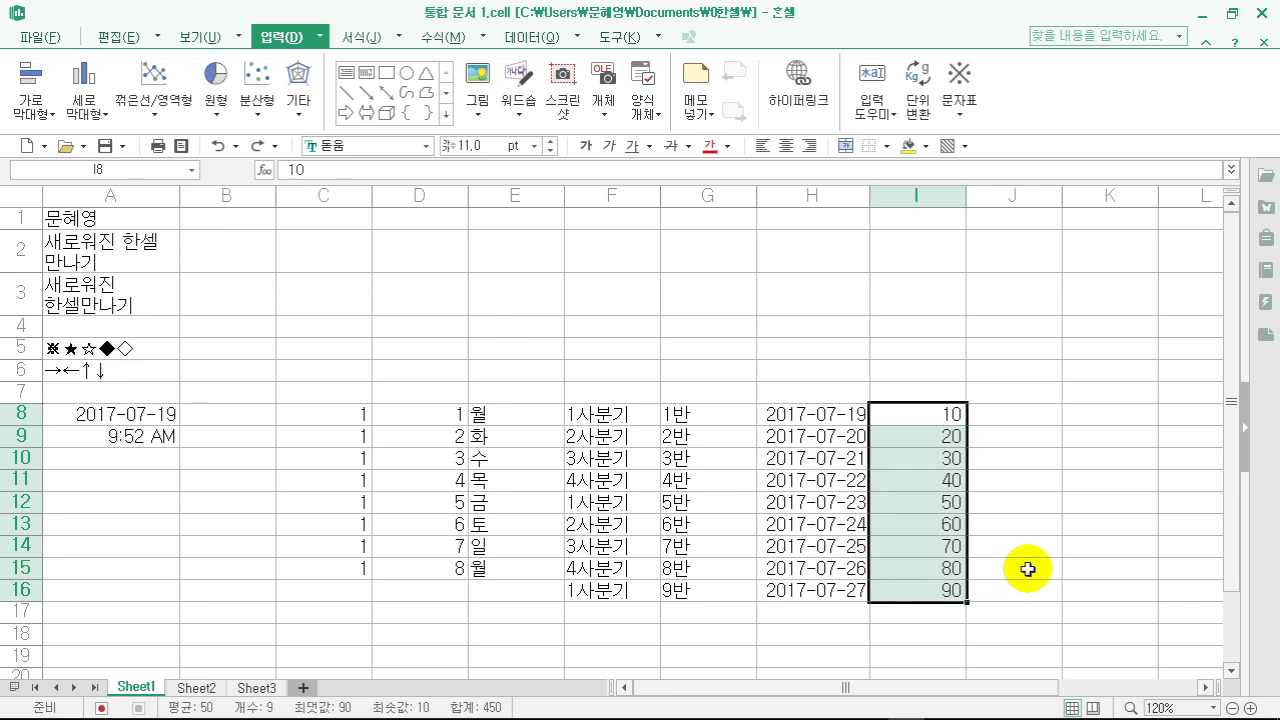
pyautogui.click(1011, 414)
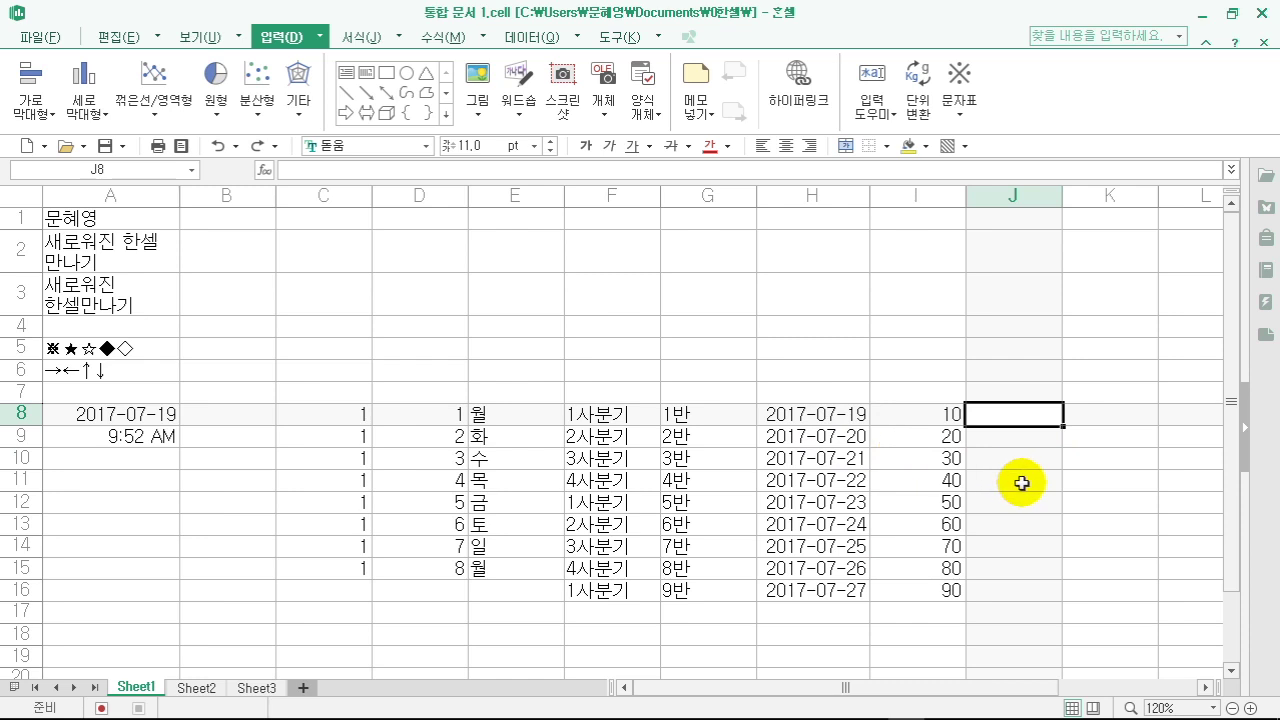
# - Enter 2017-07-19 in J8 and the corrected date 2017-08-19 in J9
pyautogui.hotkey('ctrl', ';')
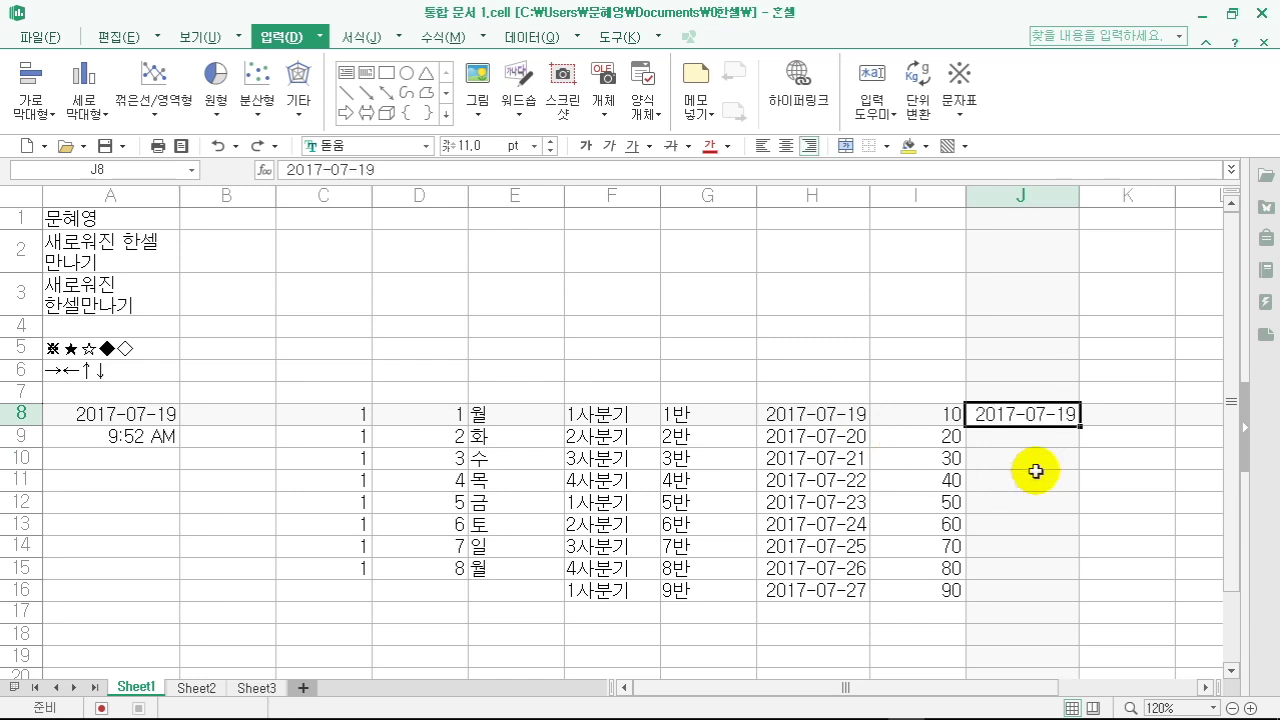
pyautogui.click(1062, 440)
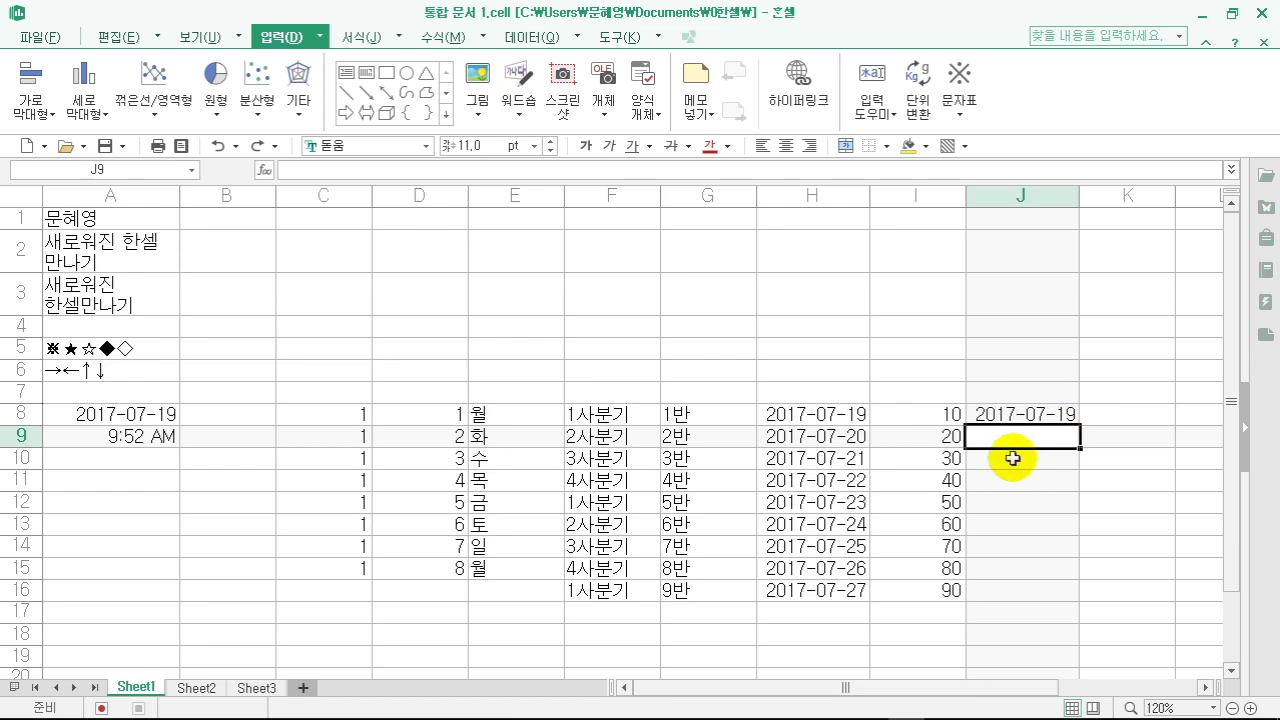
pyautogui.write('201')
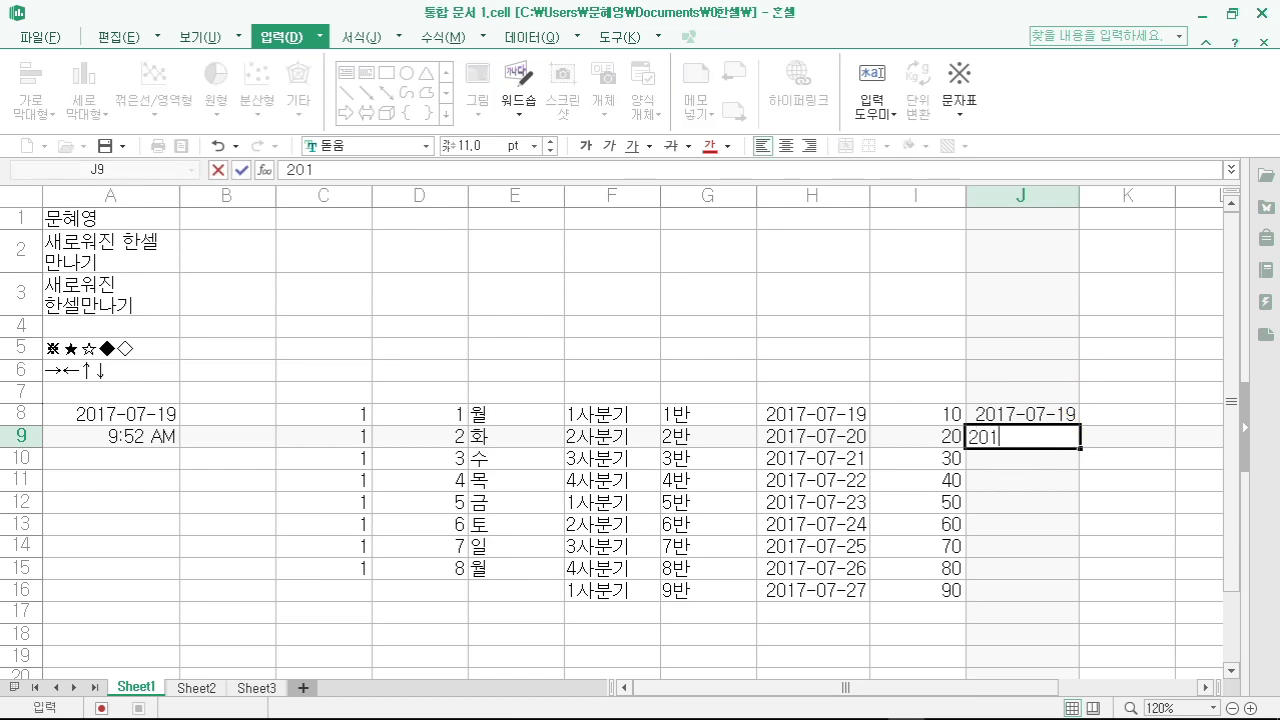
pyautogui.write('708-19')
pyautogui.click(1008, 437)
pyautogui.write('-')
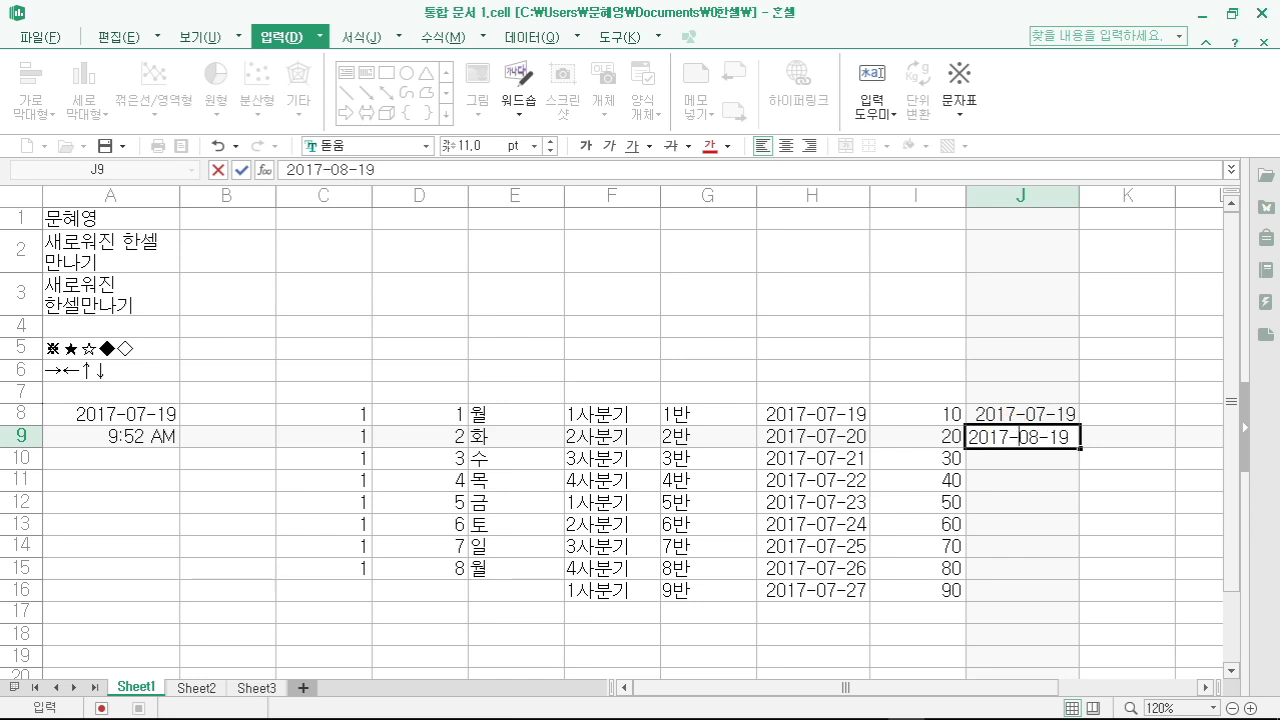
pyautogui.press('Return')
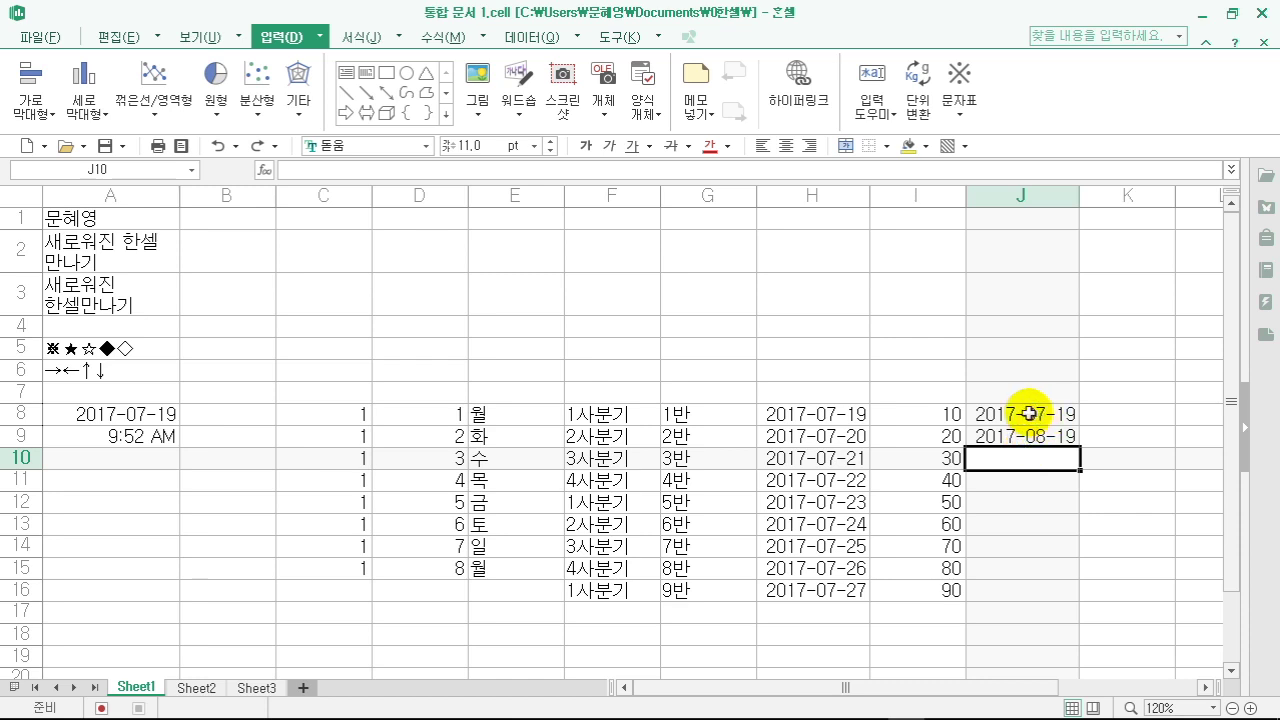
# - Extend the monthly dates down to 2018-03-19 in J16
pyautogui.click(1020, 416)
pyautogui.moveTo(1020, 416); pyautogui.dragTo(1089, 520)
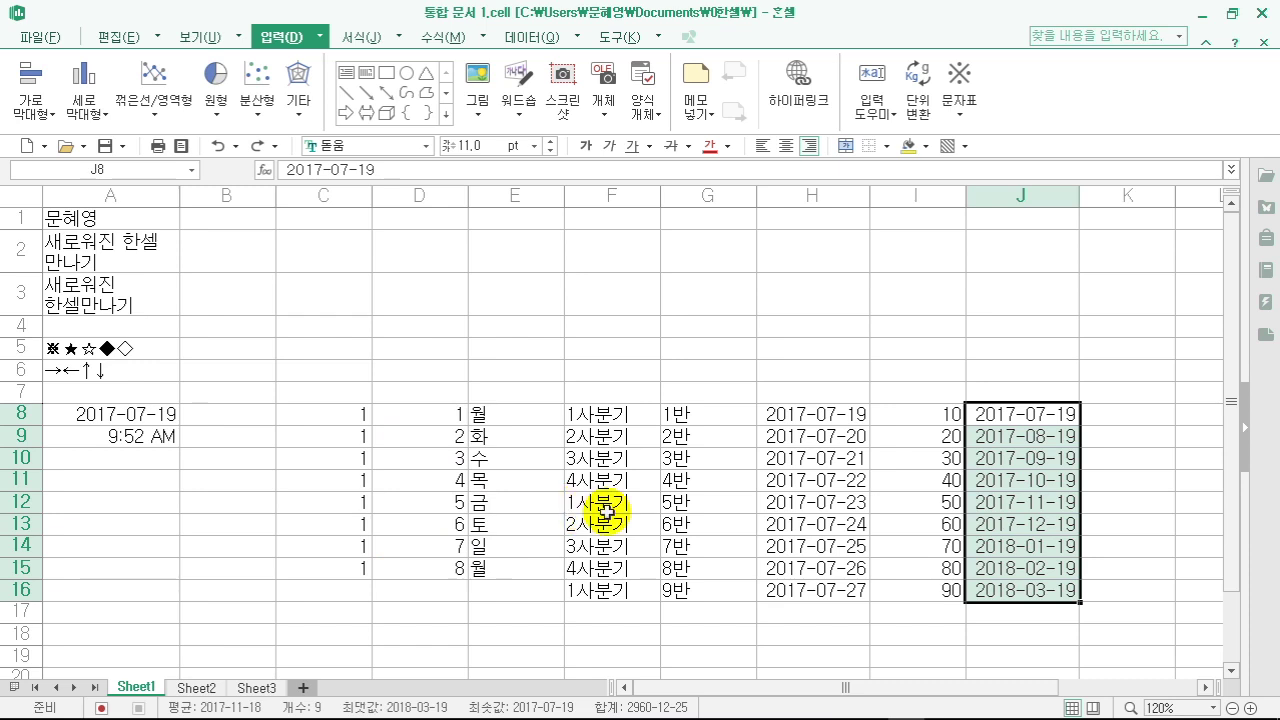
pyautogui.click(750, 520)
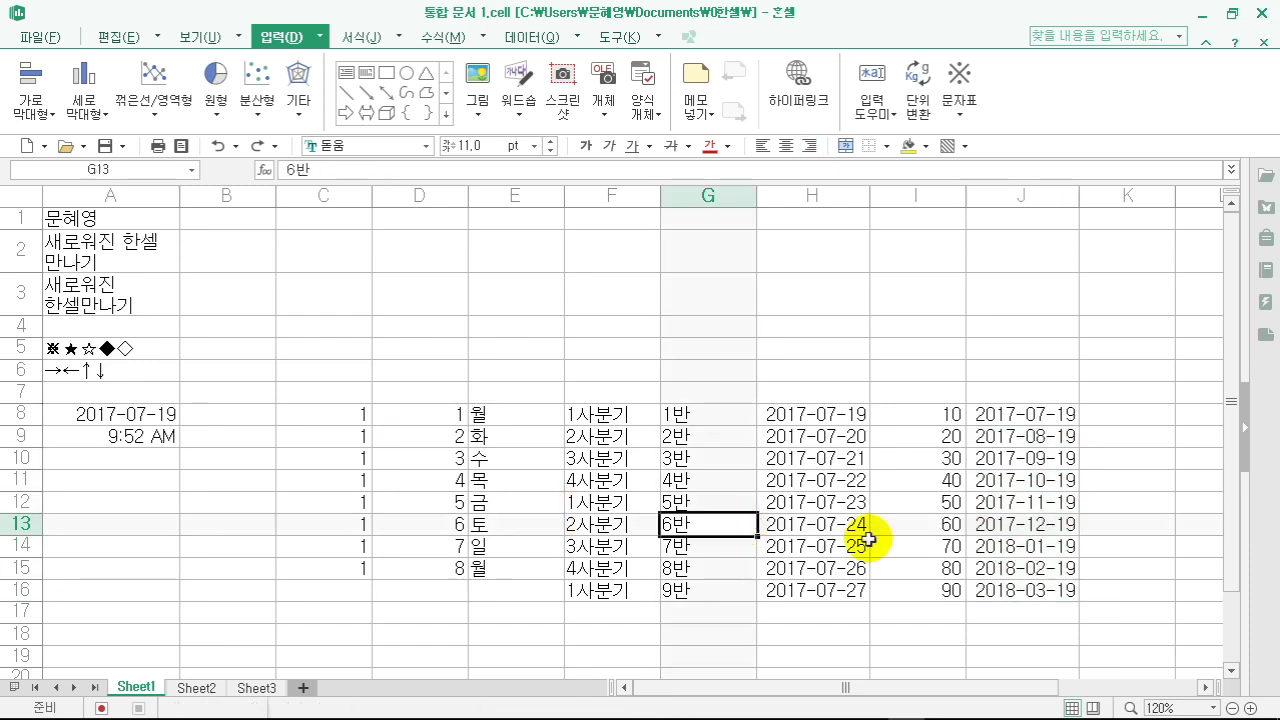
pyautogui.click(1206, 687)
# - Enter 11:30 in K8 and fill hourly times down to 19:30 in K16
pyautogui.click(1206, 687)
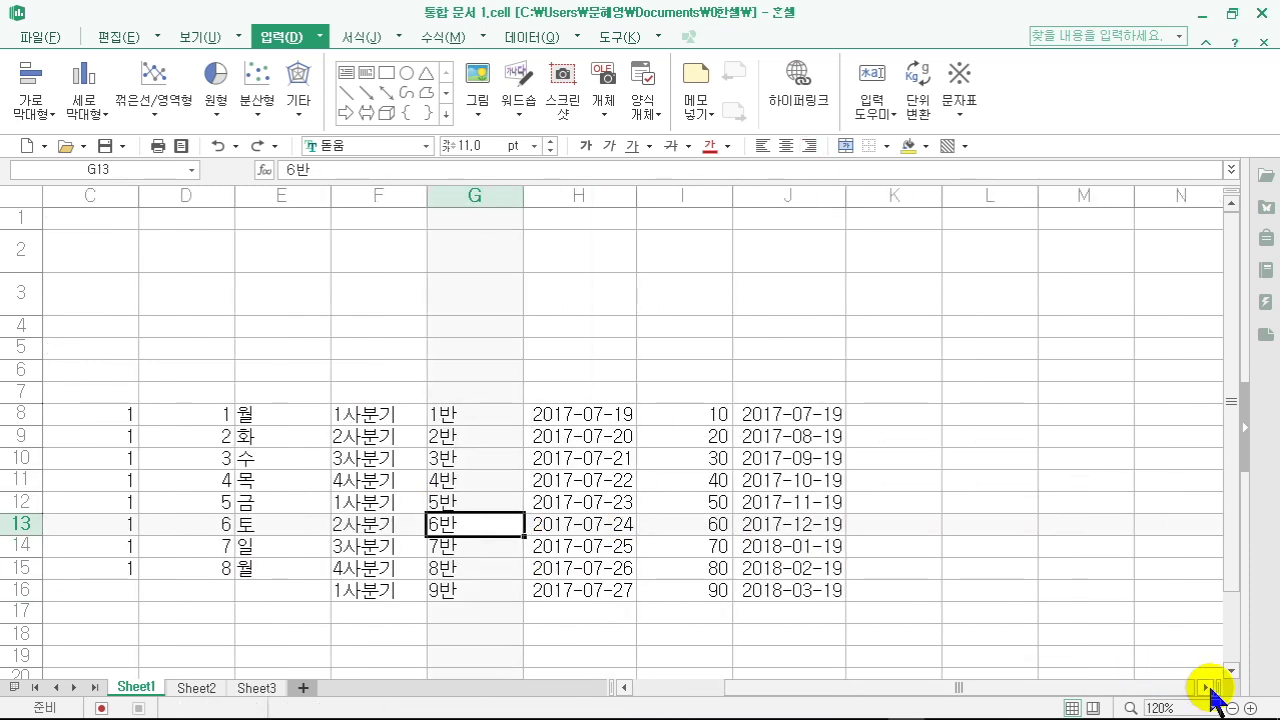
pyautogui.click(907, 423)
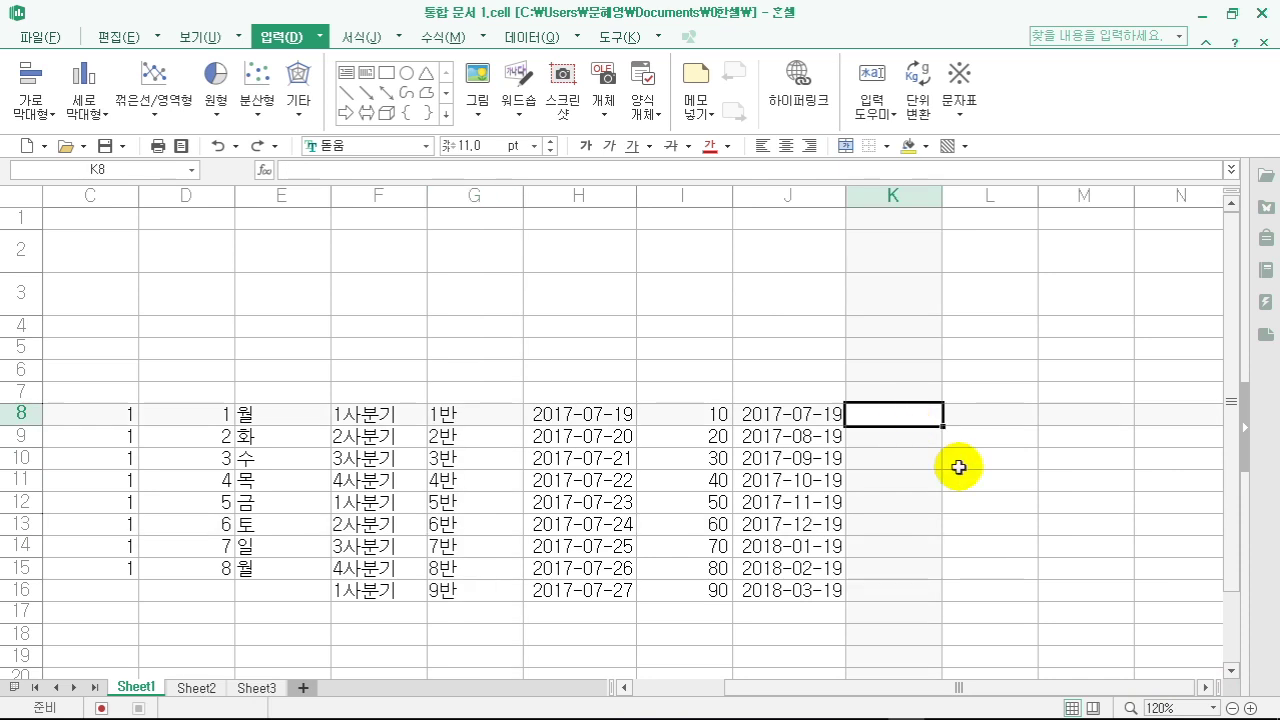
pyautogui.write('1')
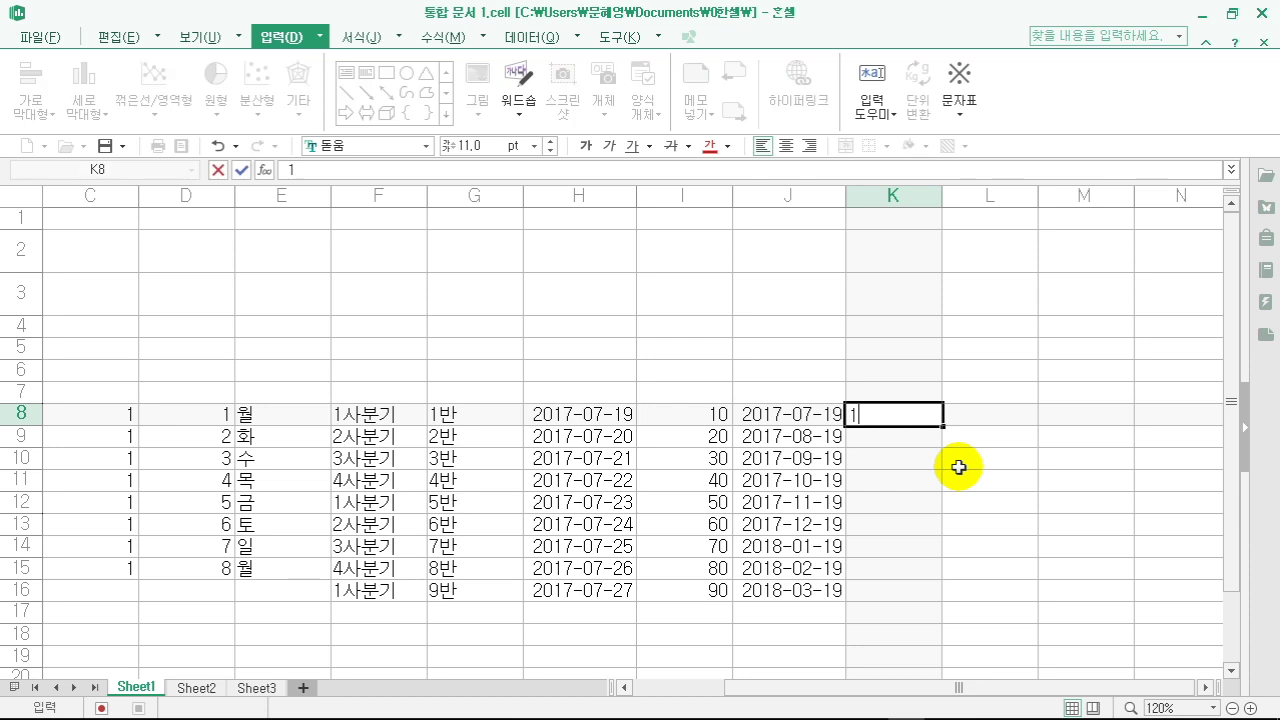
pyautogui.write('1:30')
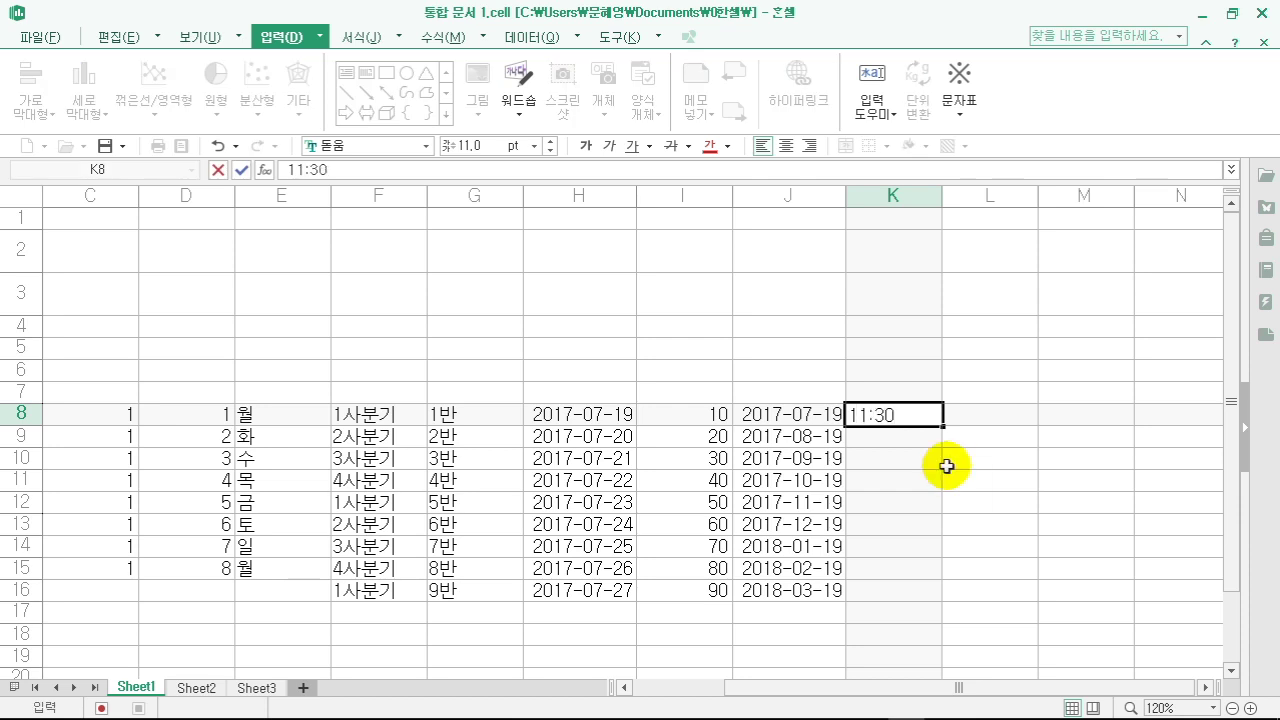
pyautogui.press('Return')
pyautogui.click(898, 413)
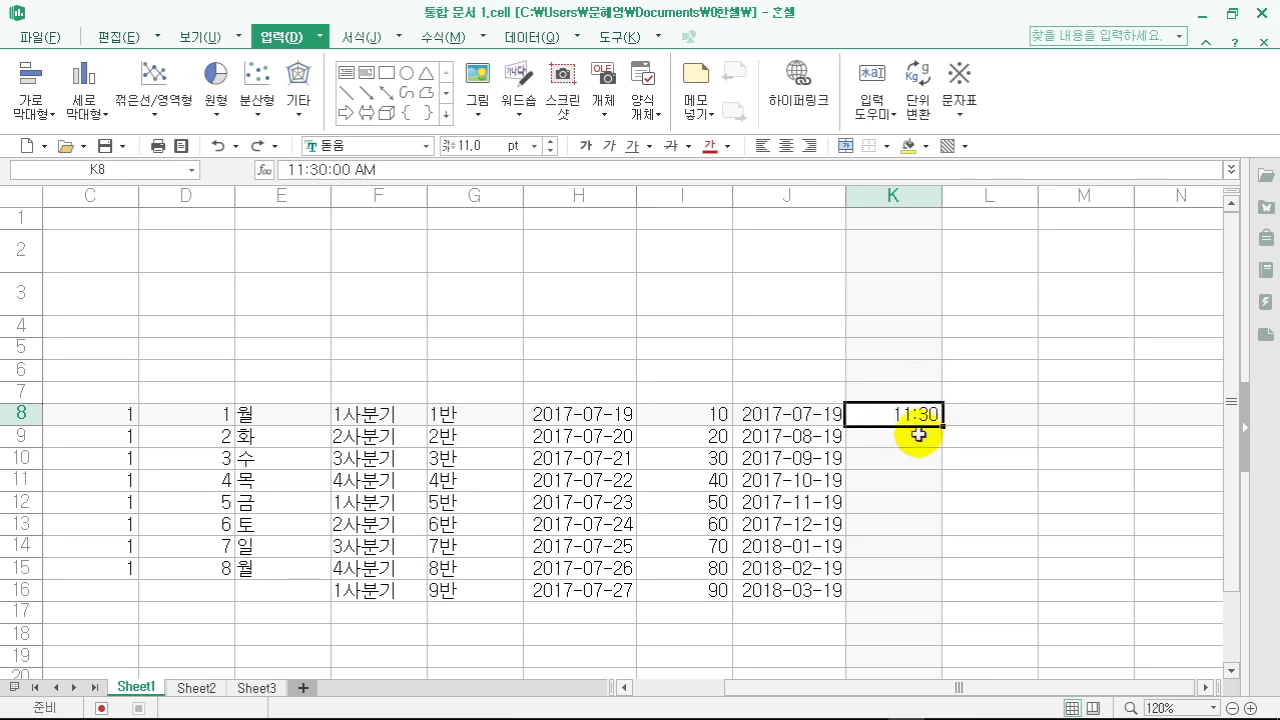
pyautogui.moveTo(940, 427); pyautogui.dragTo(909, 549)
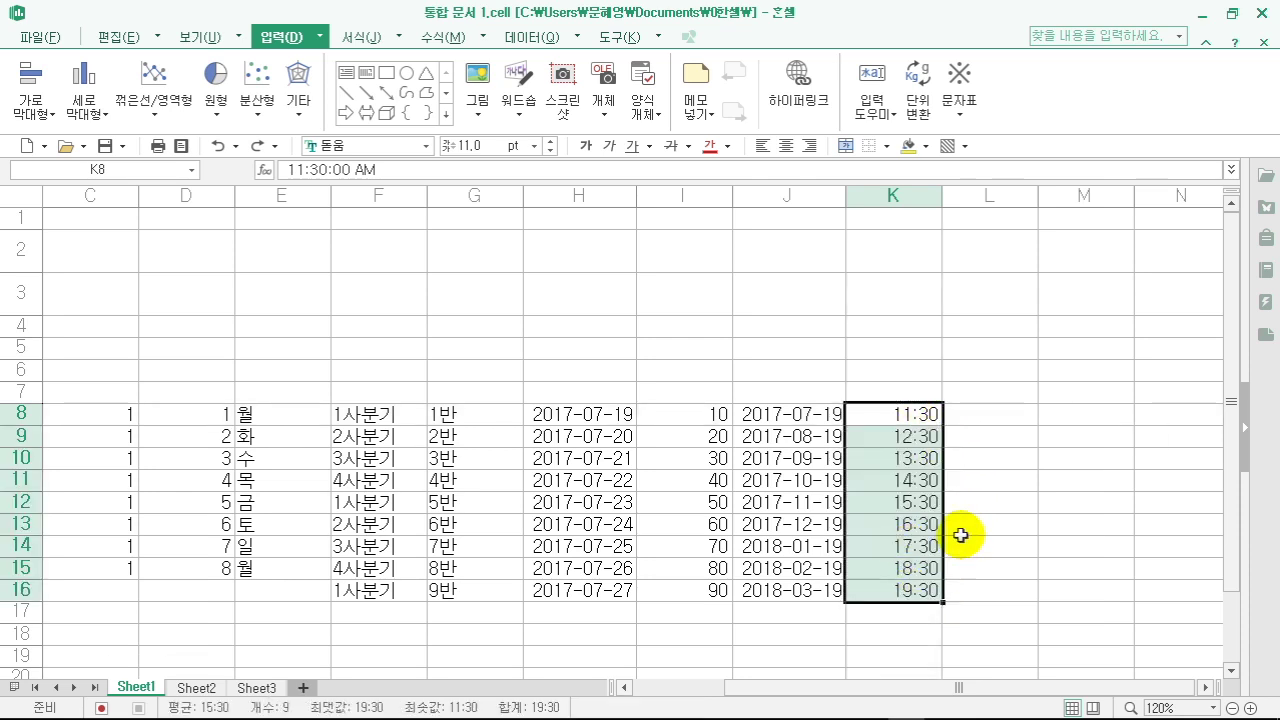
pyautogui.click(964, 508)
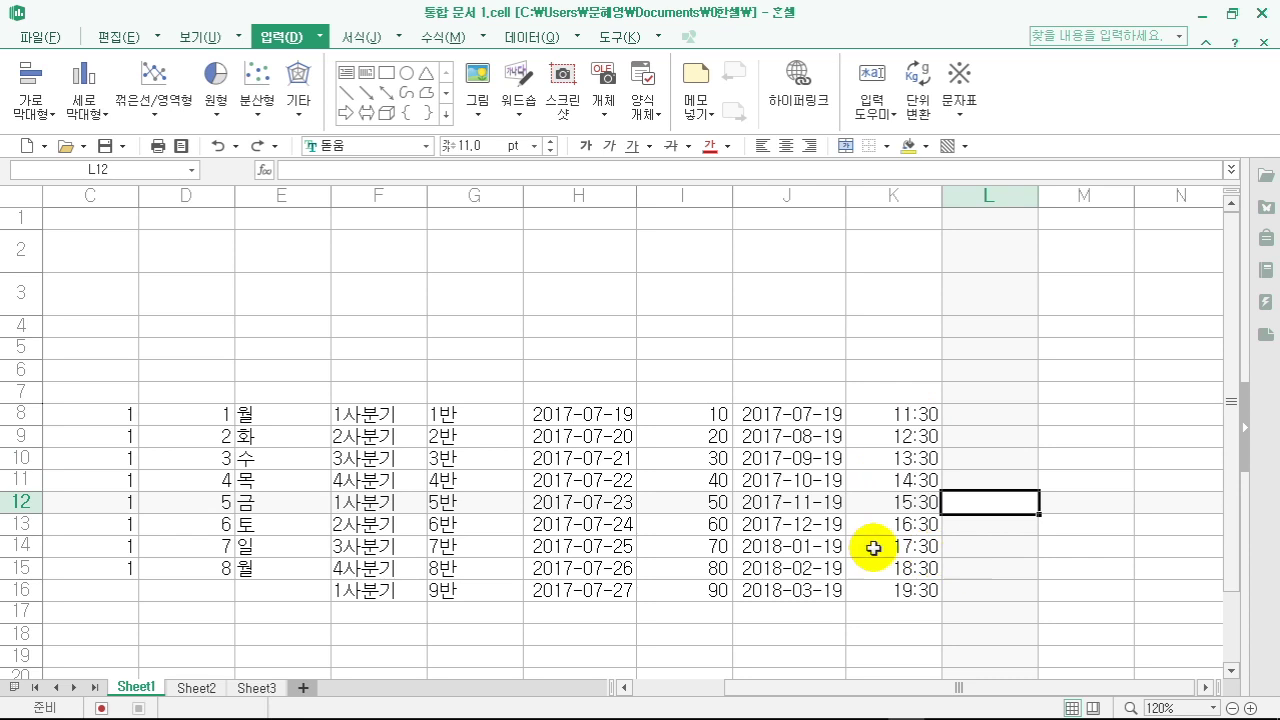
pyautogui.click(990, 420)
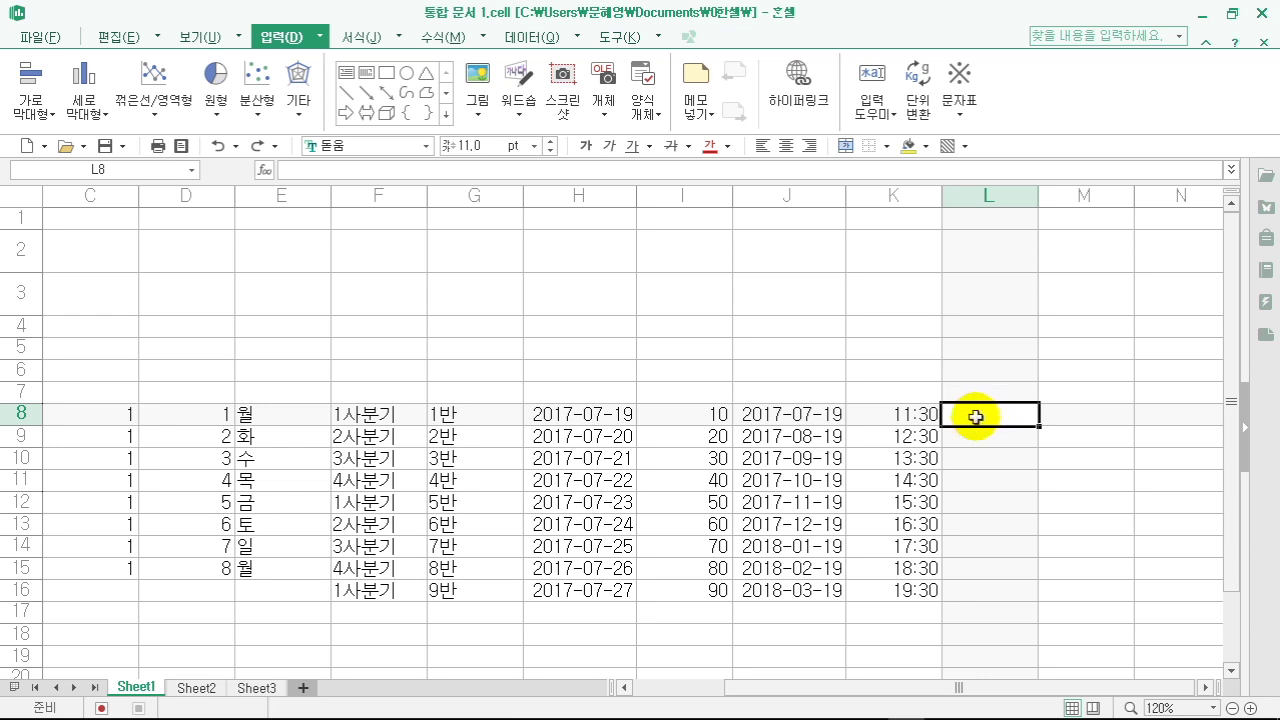
# - Open the program preferences, close them unchanged, and reselect L8
pyautogui.click(658, 38)
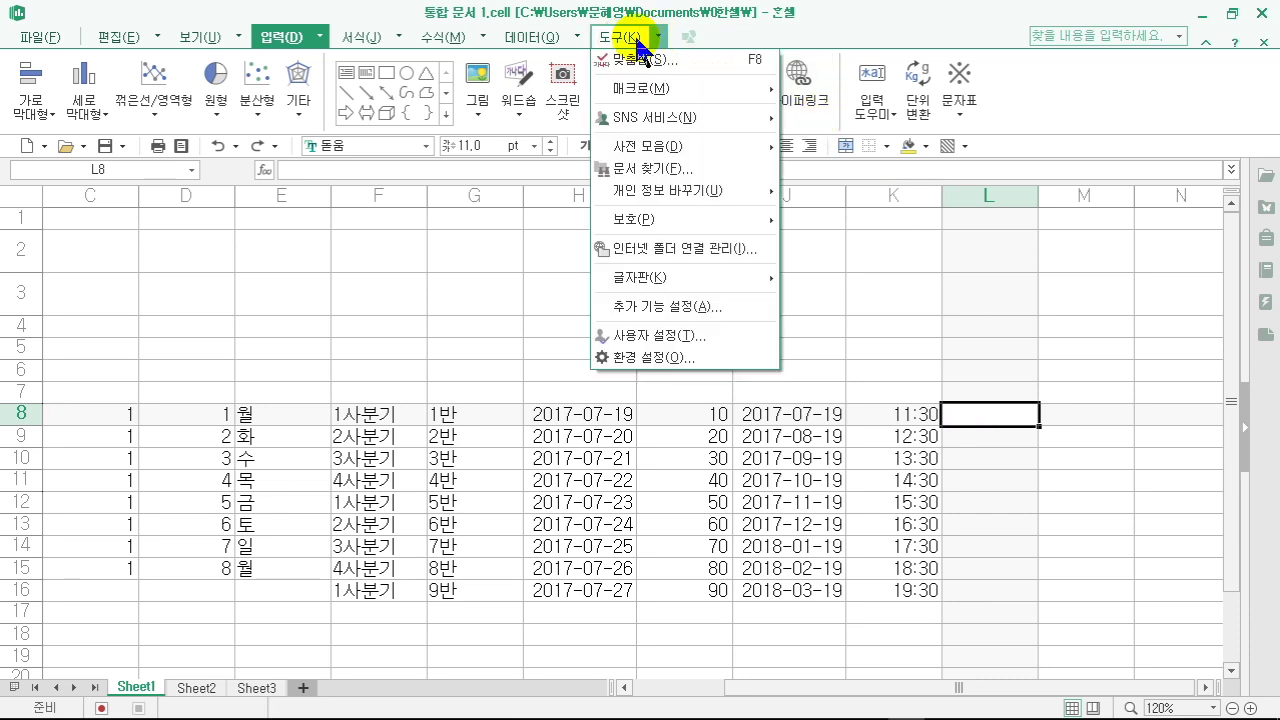
pyautogui.click(660, 357)
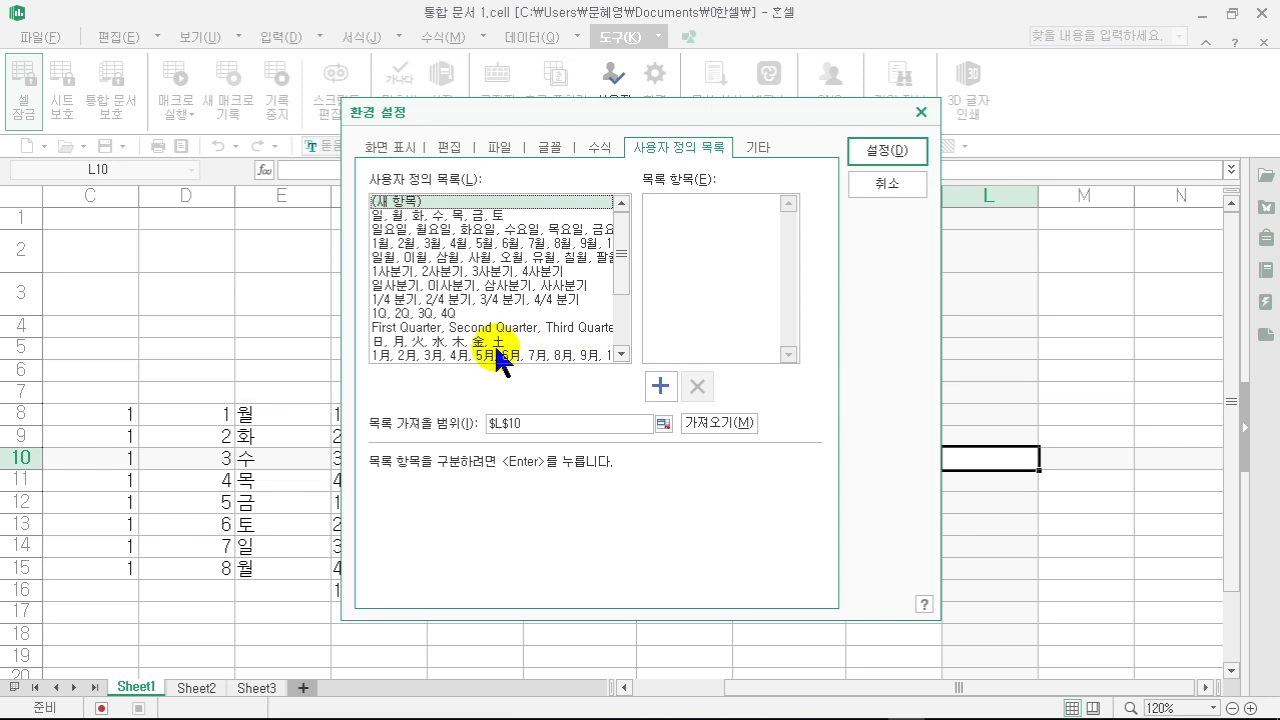
pyautogui.moveTo(621, 262)
pyautogui.mouseDown()
pyautogui.moveTo(622, 306)
pyautogui.moveTo(626, 242)
pyautogui.mouseUp()
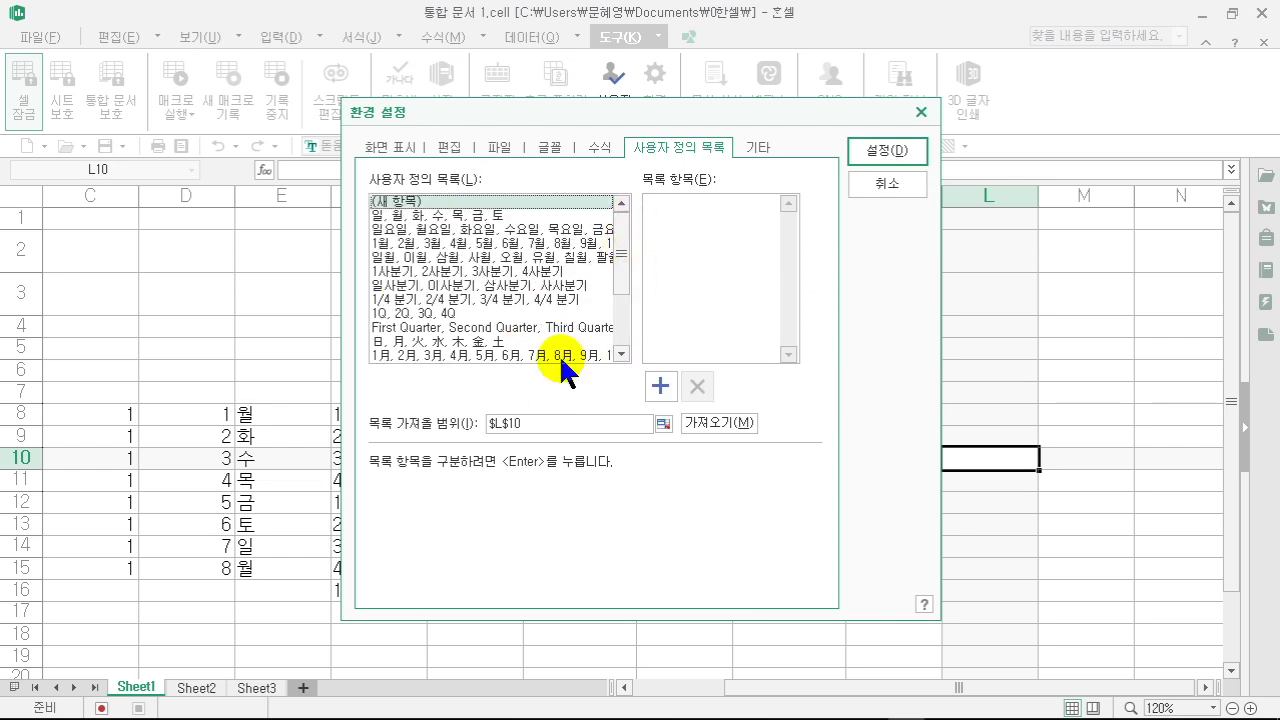
pyautogui.click(897, 186)
pyautogui.click(999, 417)
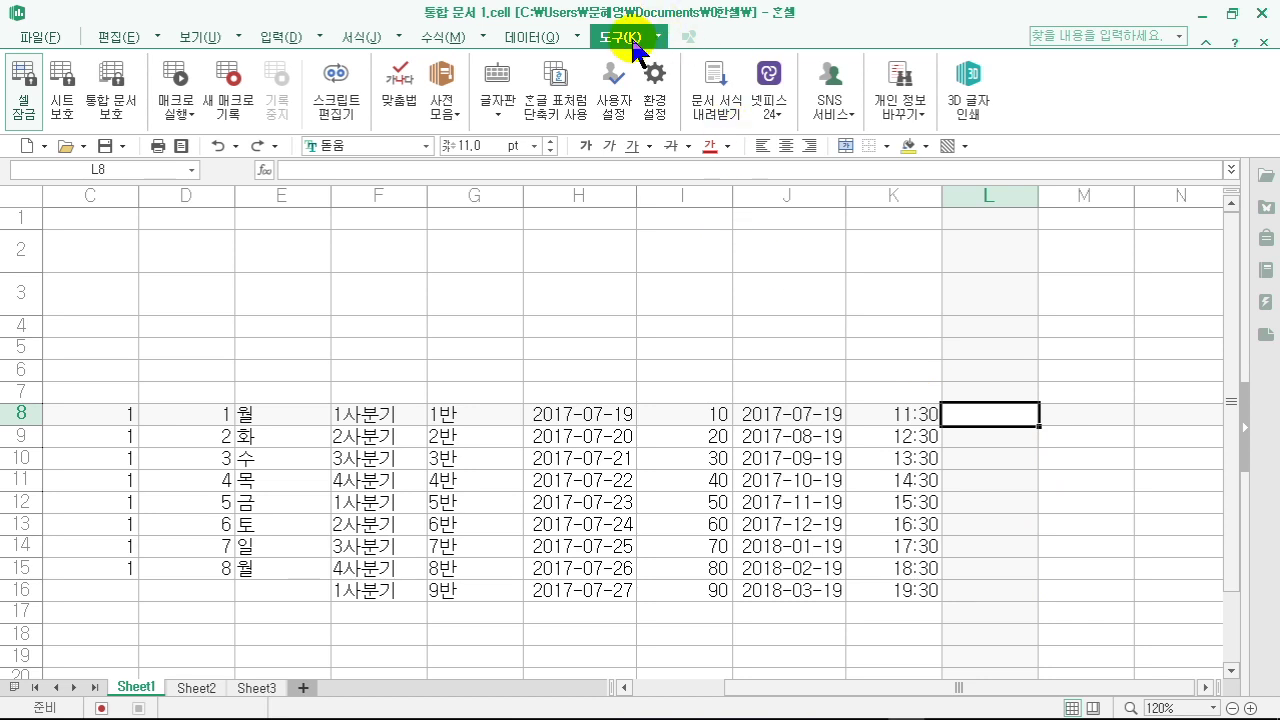
# - Save 사장, 부장, 과장, 대리, 사원 as a new custom list in 사용자 정의 목록
pyautogui.click(652, 82)
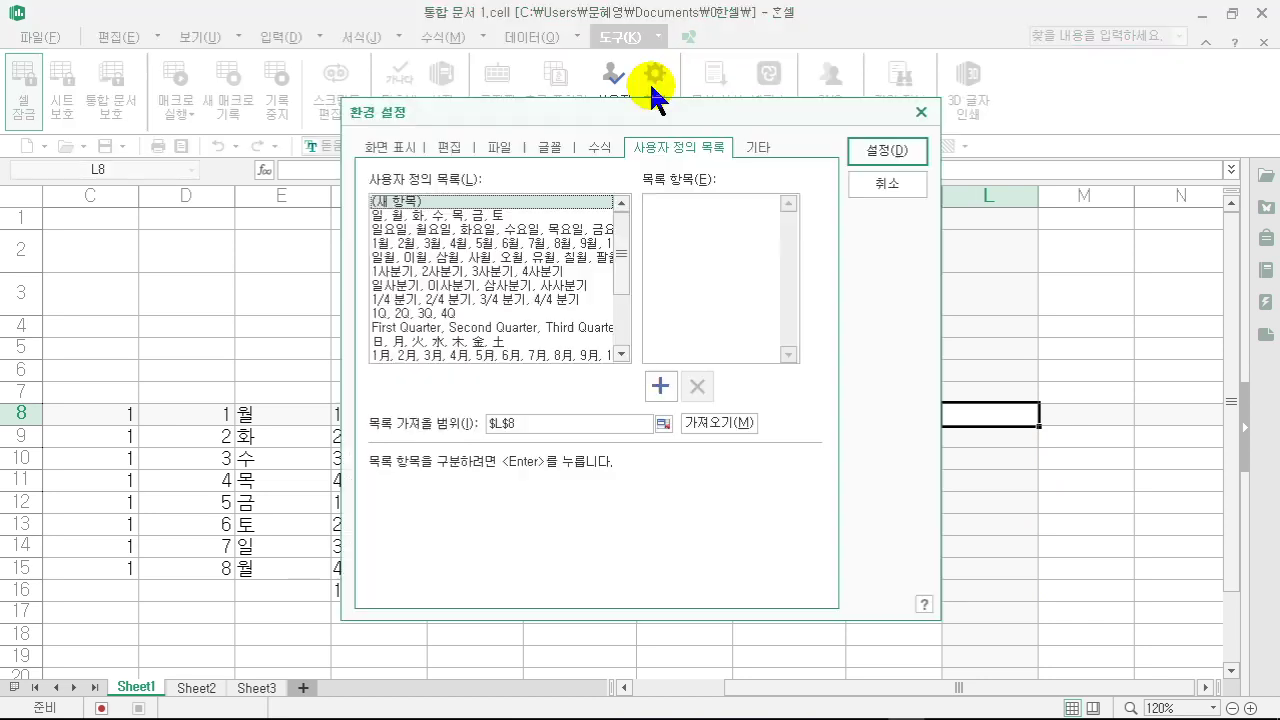
pyautogui.click(688, 220)
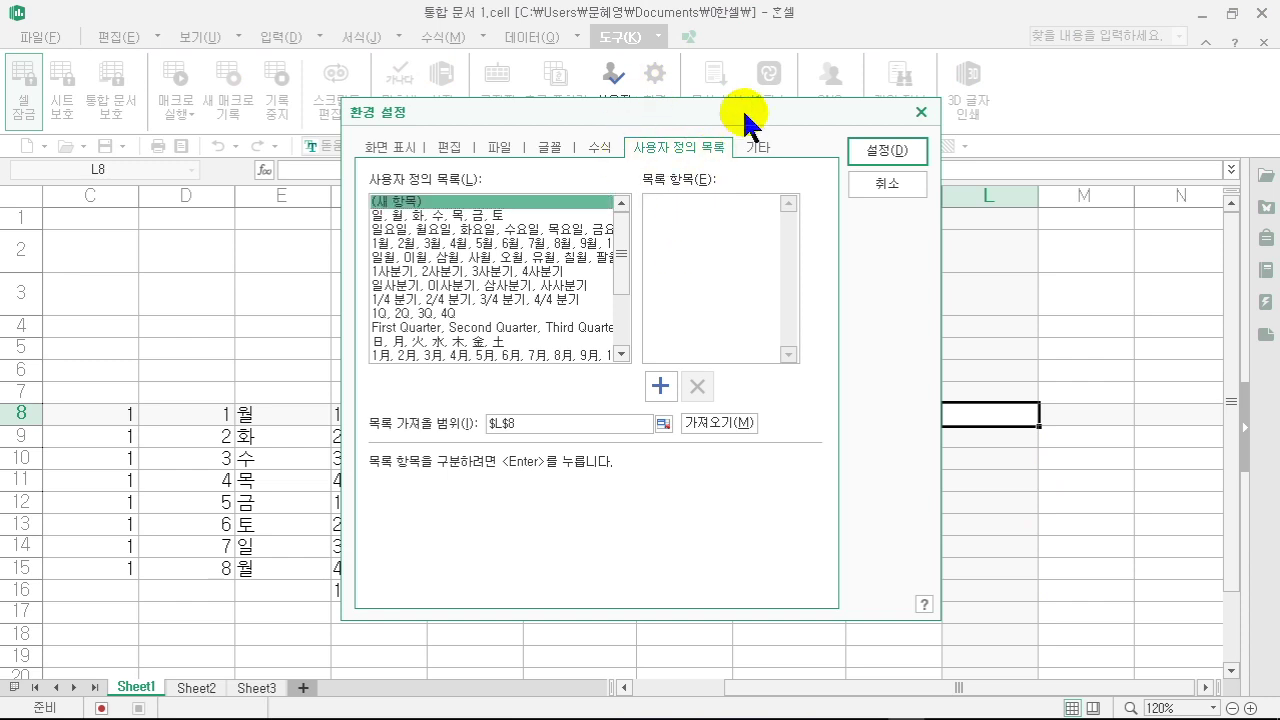
pyautogui.write('사장')
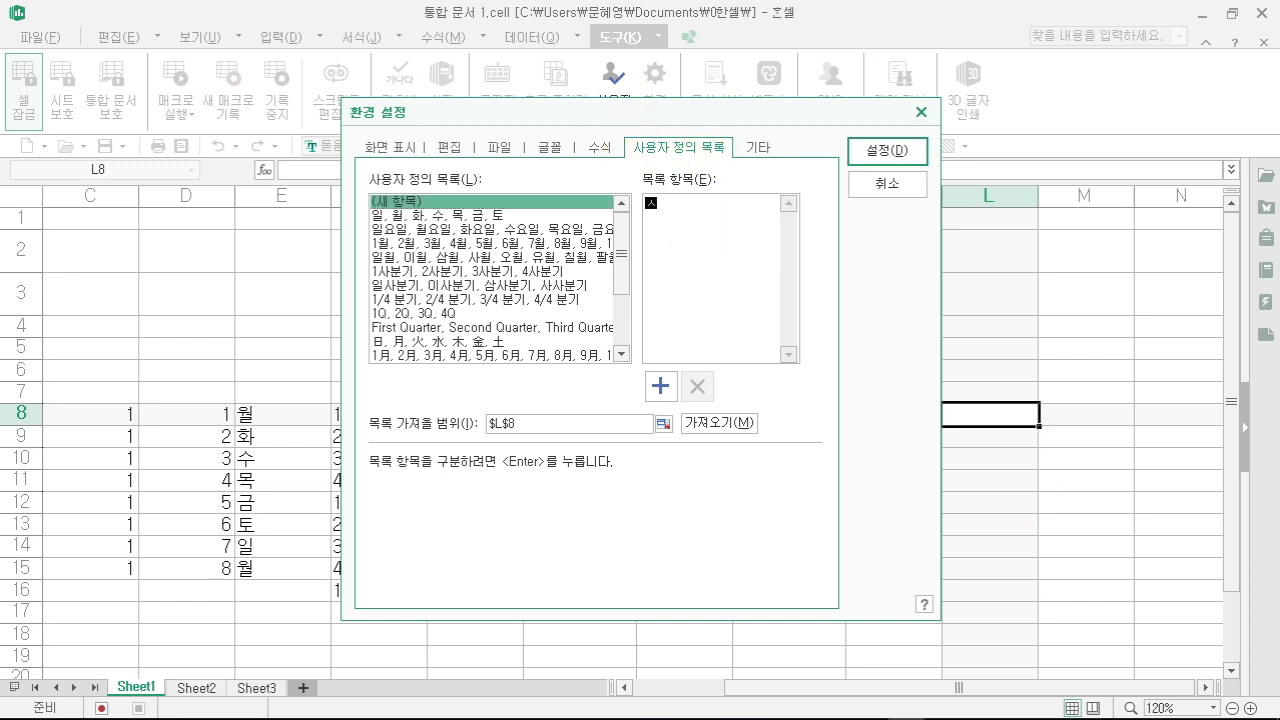
pyautogui.press('Return')
pyautogui.write('과자ㅇ')
pyautogui.press('Return')
pyautogui.write('부장')
pyautogui.press('Return')
pyautogui.write('과장')
pyautogui.press('Return')
pyautogui.write('ㄷㅐ리')
pyautogui.press('Return')
pyautogui.write('사원')
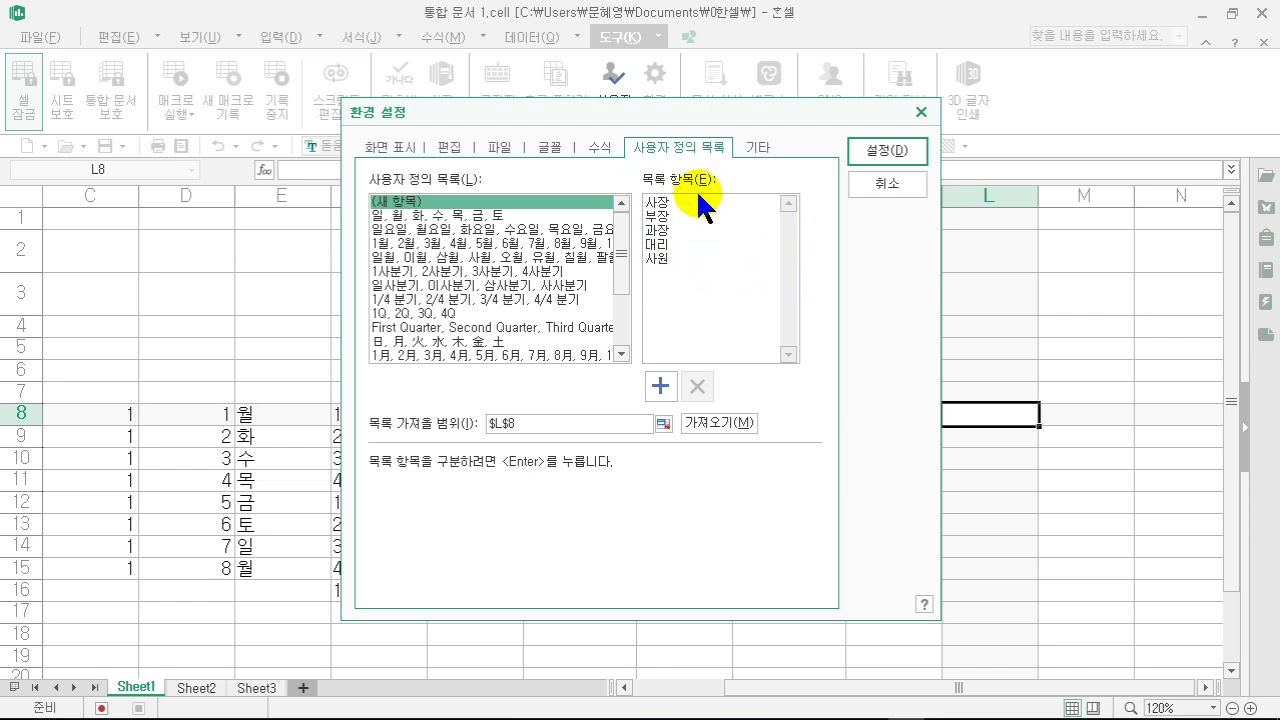
pyautogui.click(662, 383)
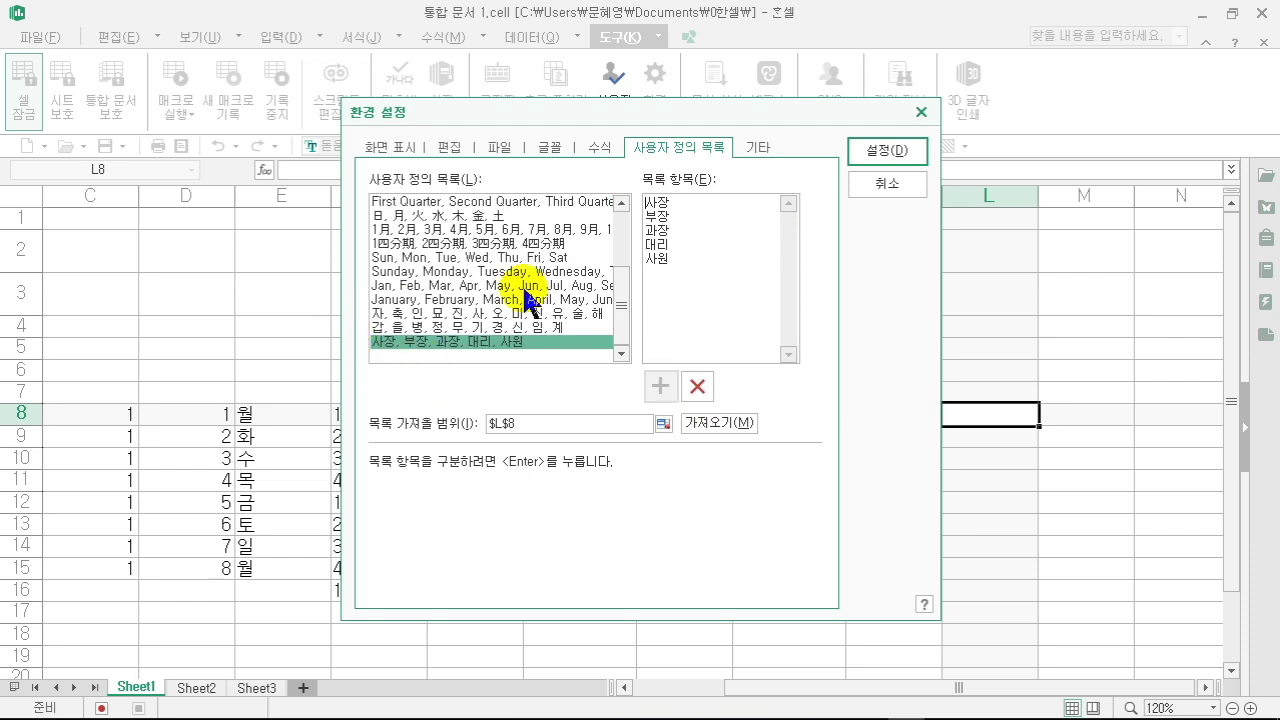
pyautogui.click(887, 150)
# - Enter 사장 in L8 and fill down to L16 so the job titles cycle, ending on 대리
pyautogui.write('사장')
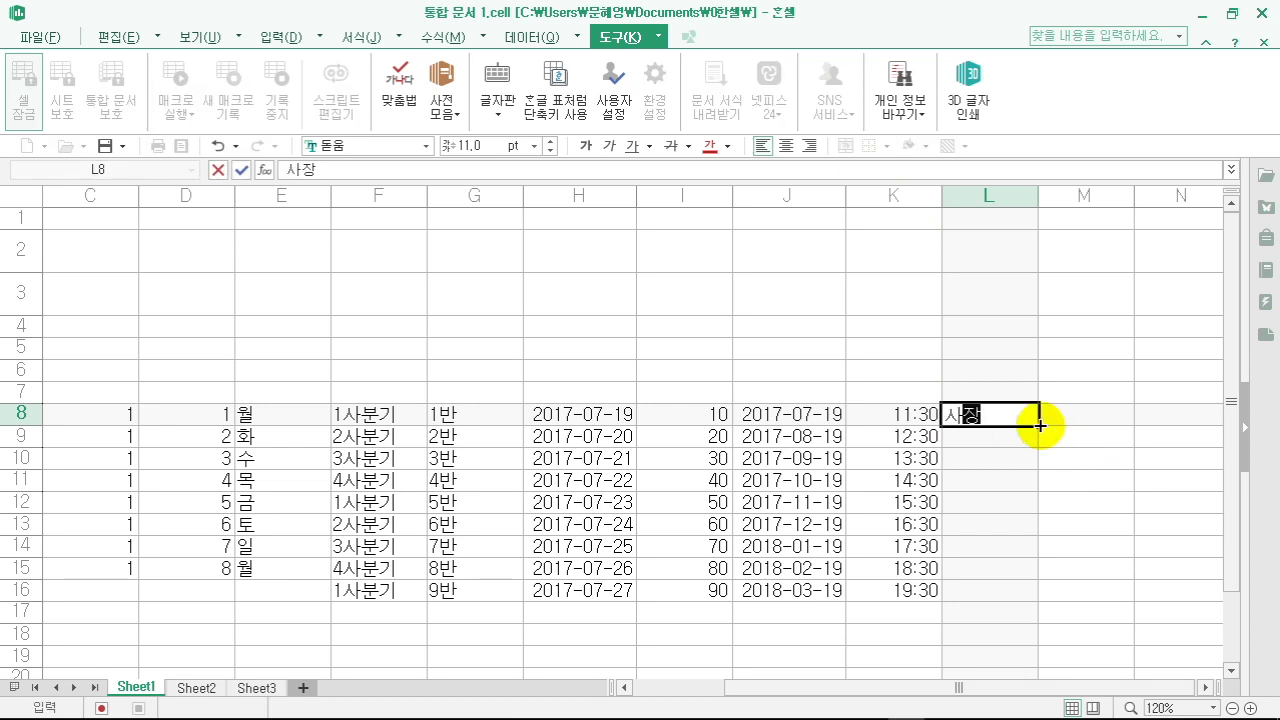
pyautogui.moveTo(1037, 598); pyautogui.dragTo(1035, 598)
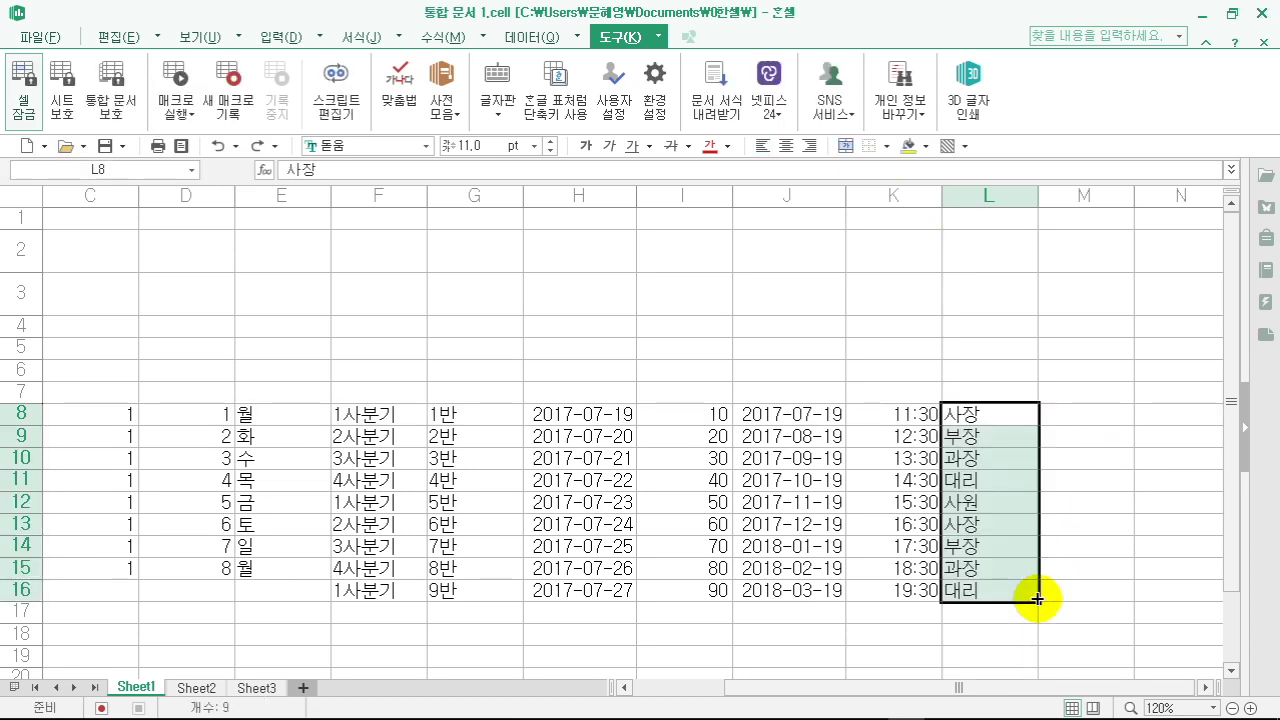
pyautogui.click(1115, 485)
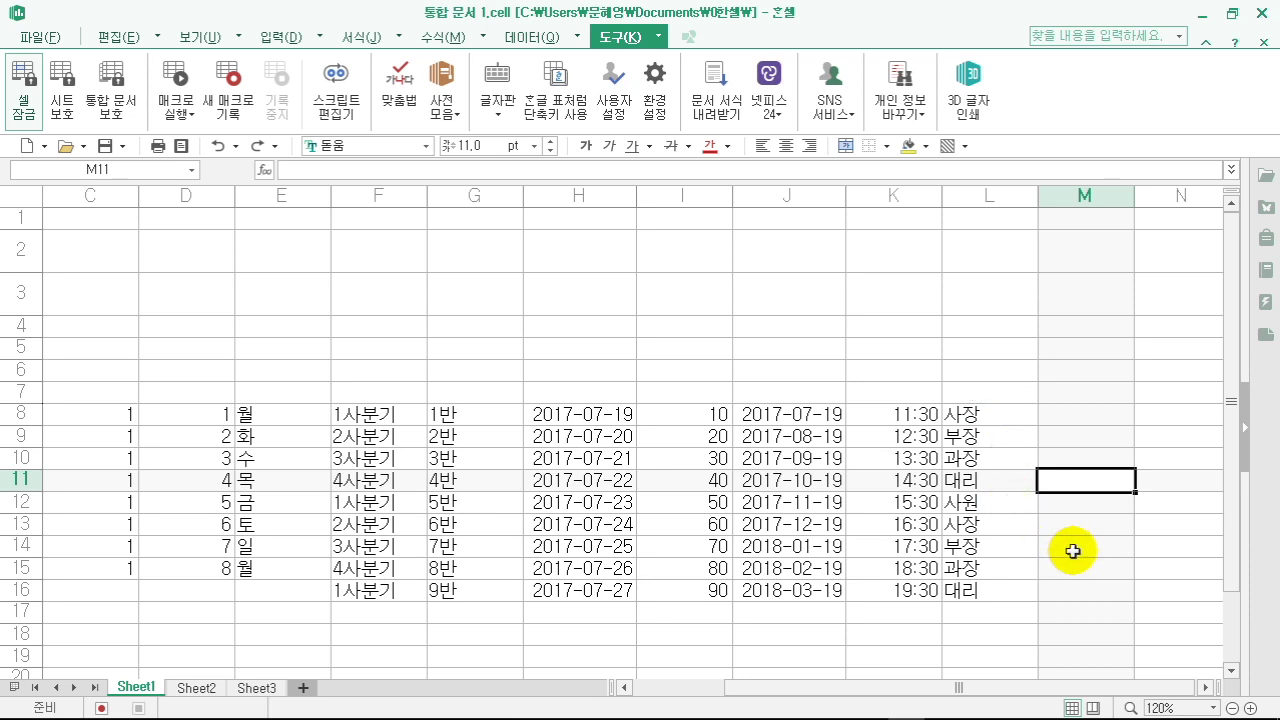
pyautogui.click(1072, 549)
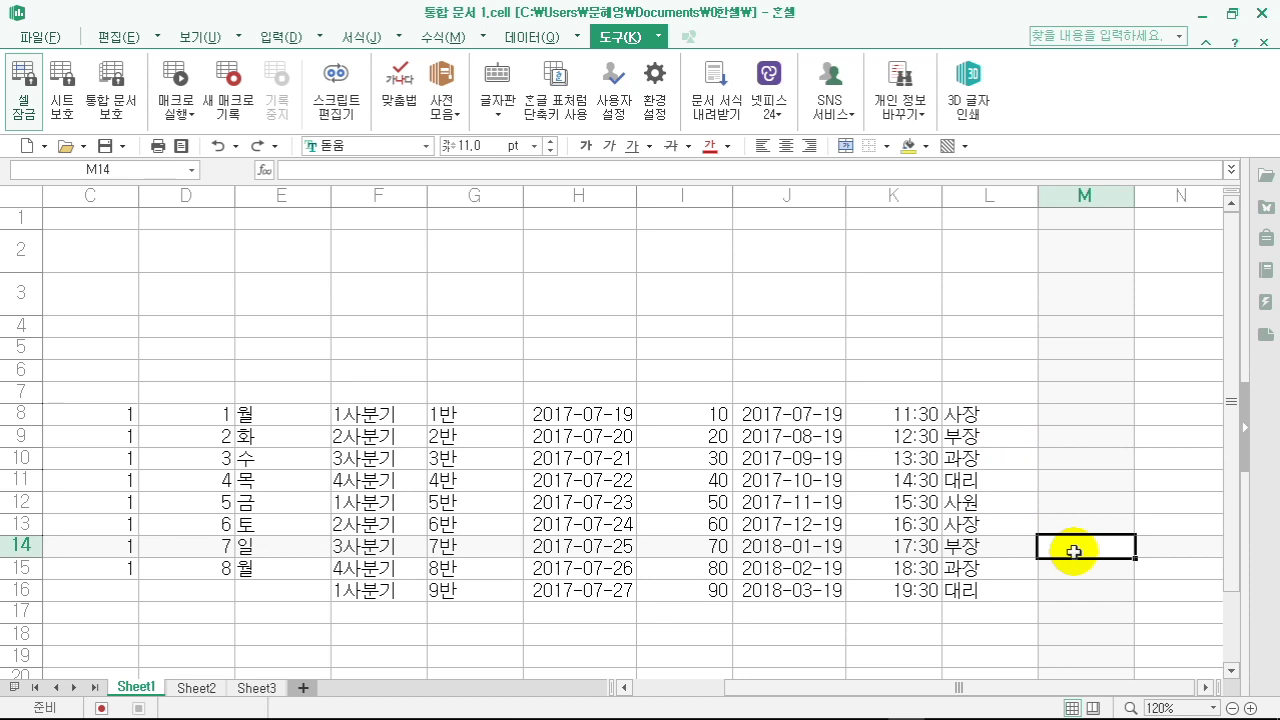